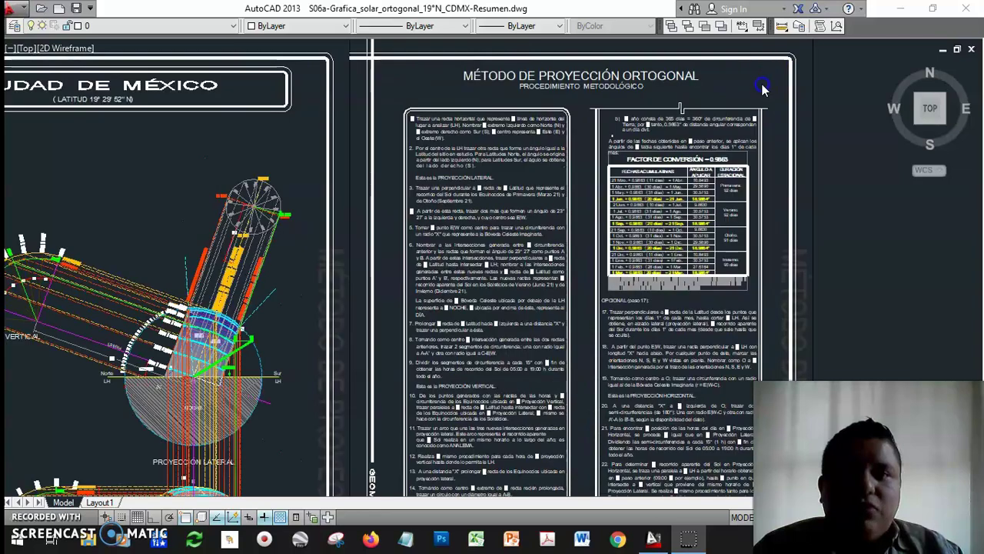
Step: Review the sheet with the Mexico City solar diagram and the opening instructions of the Método de Proyección Ortogonal
scroll(725, 72, up, 3)
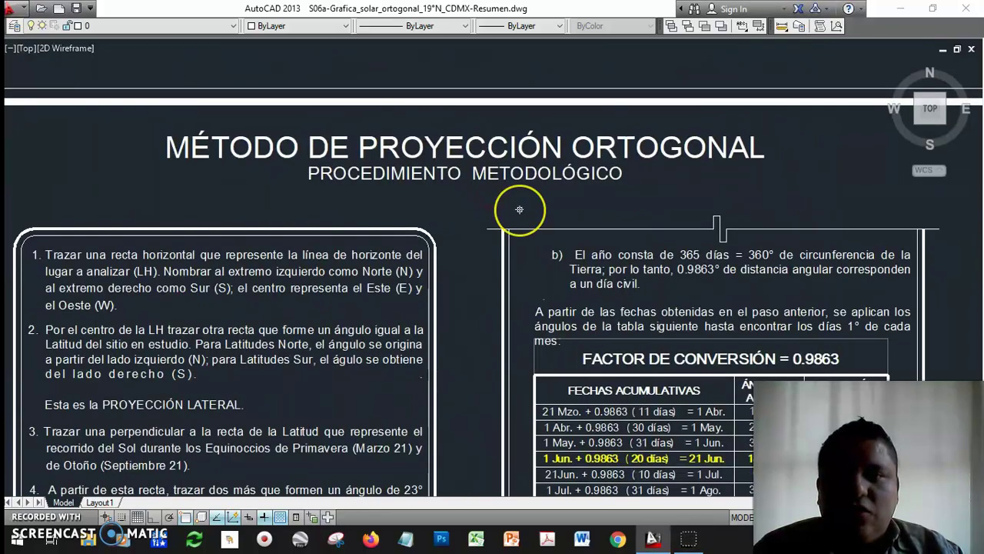
scroll(714, 77, down, 6)
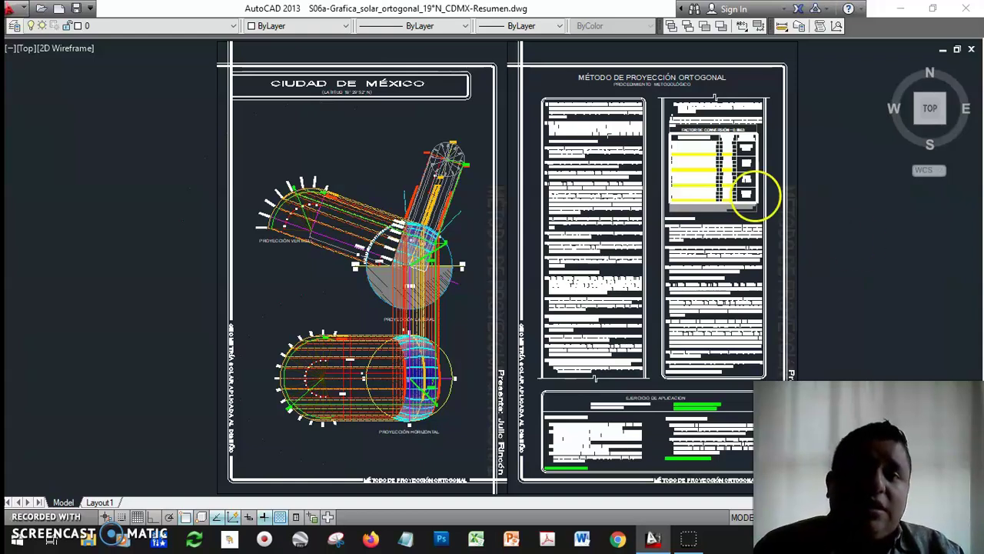
scroll(628, 106, up, 2)
scroll(628, 111, up, 5)
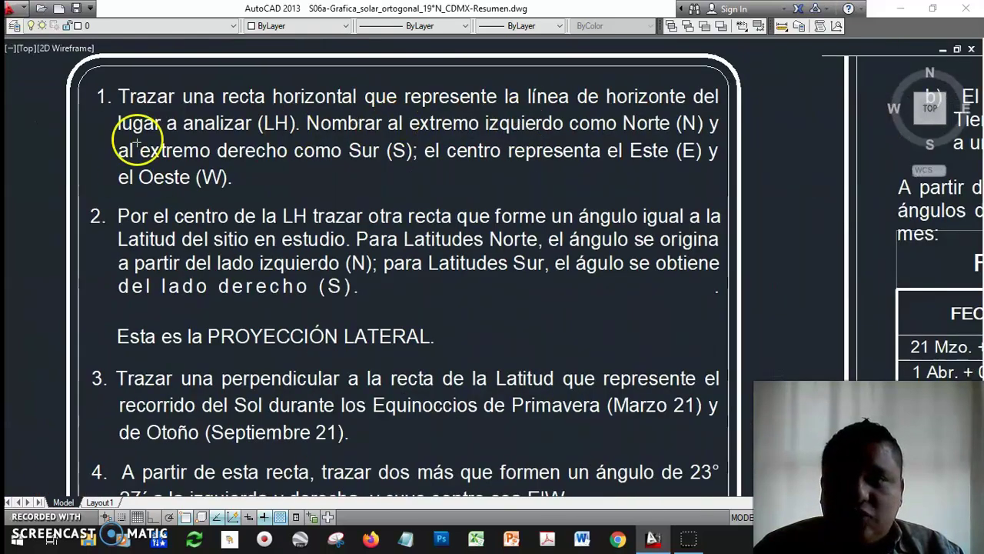
scroll(582, 159, down, 3)
scroll(492, 269, down, 10)
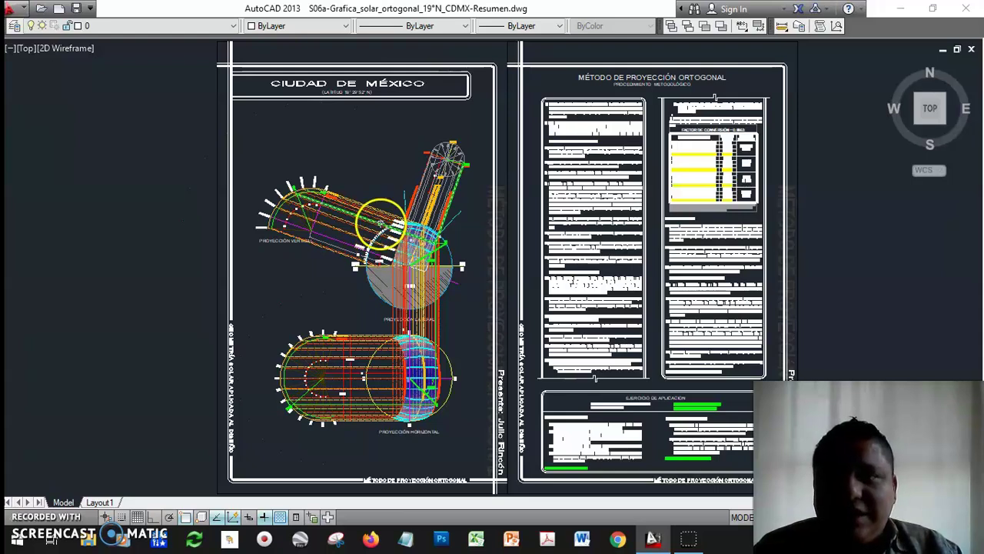
Step: Turn off every layer from 01 through Defpoints, leaving only layer 0 on
click(15, 26)
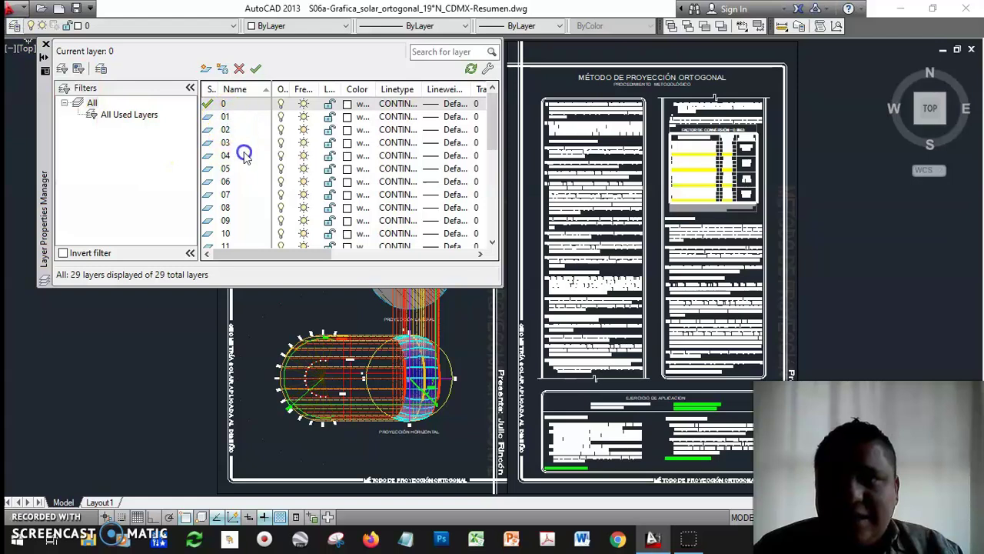
scroll(246, 177, down, 6)
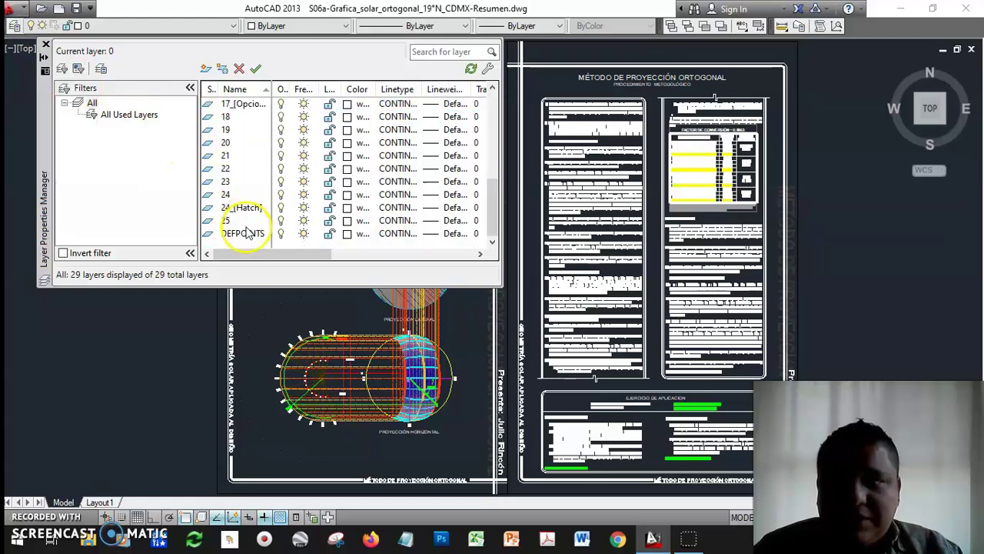
shift+click(242, 233)
scroll(239, 185, up, 6)
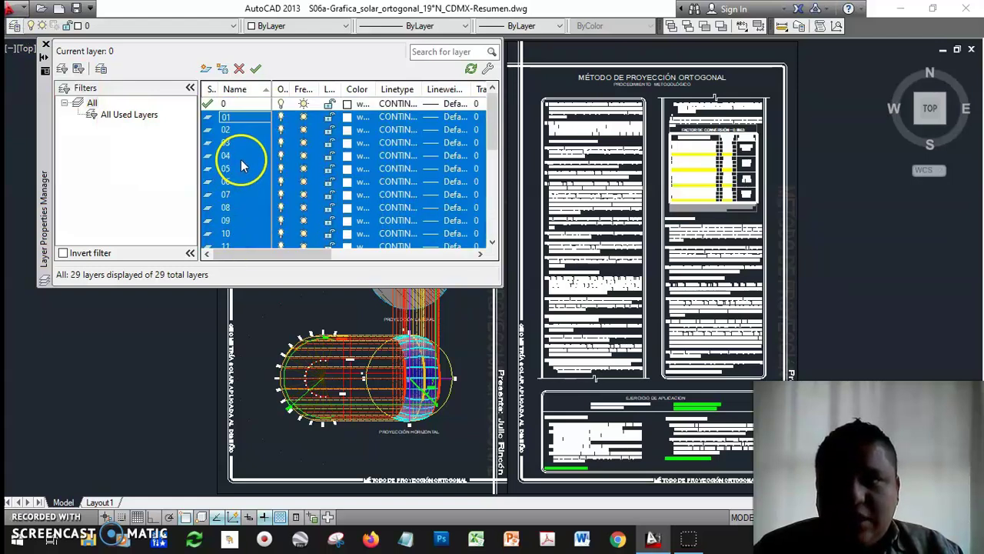
click(281, 117)
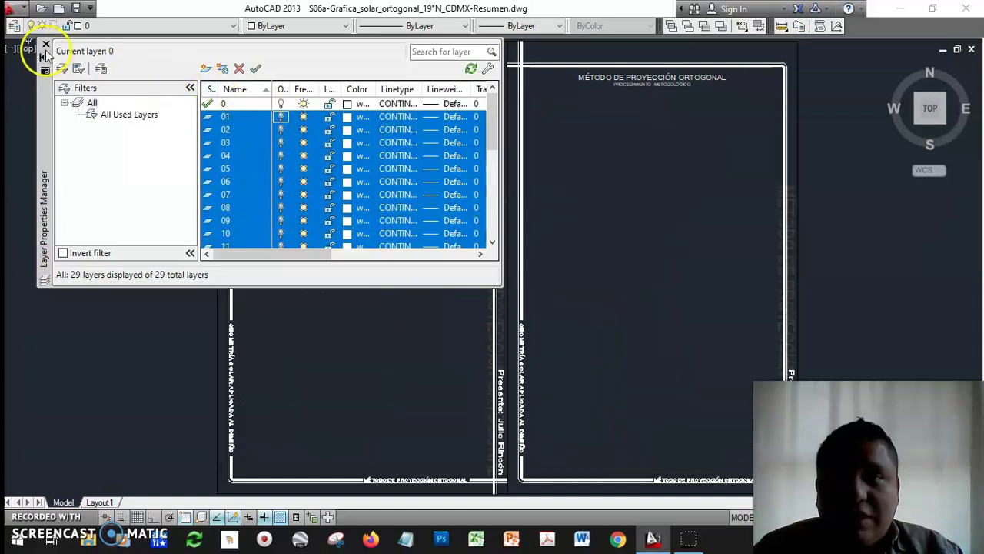
click(45, 45)
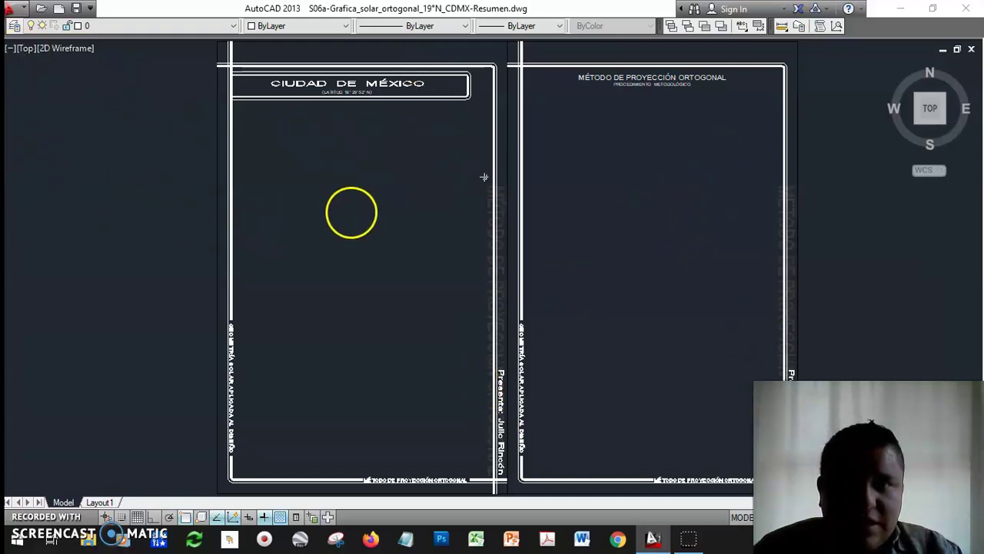
Step: Turn on layer 01, which holds the first instruction and the horizon line
click(80, 27)
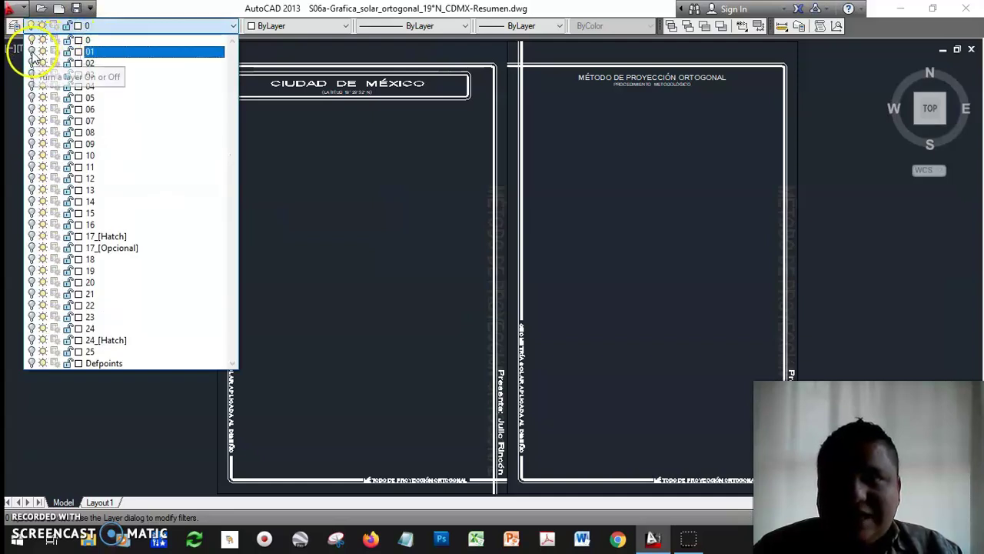
click(666, 201)
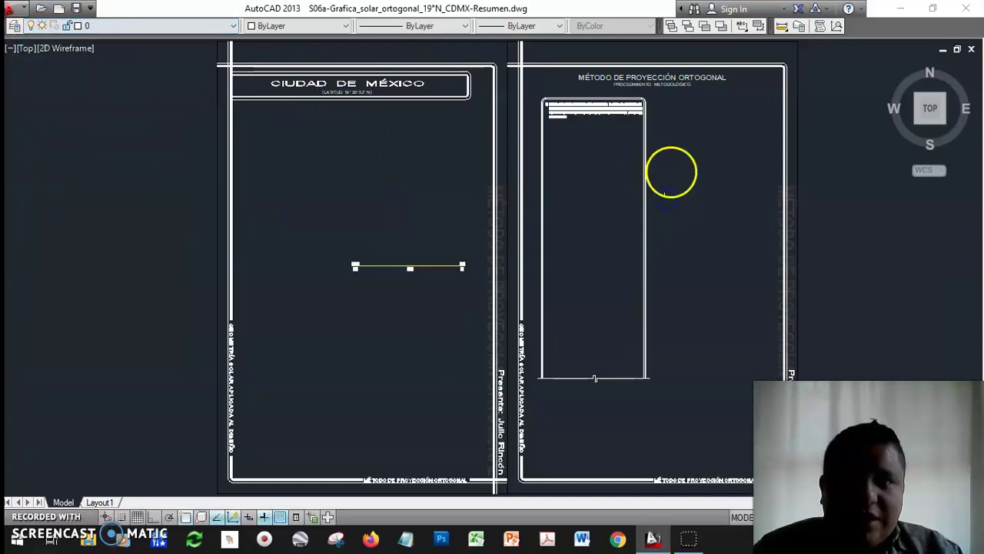
Step: Read instruction 1 and examine the horizon line with its Norte, Sur, LH and E|W labels
scroll(555, 114, up, 6)
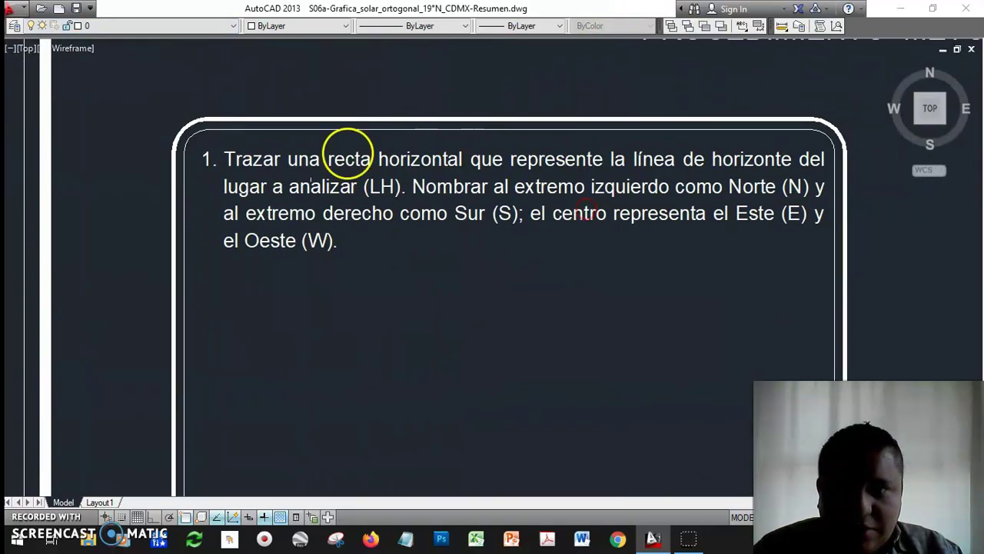
scroll(653, 219, down, 4)
mouse_move(439, 308)
middle_down()
mouse_move(537, 183)
mouse_move(648, 121)
middle_up()
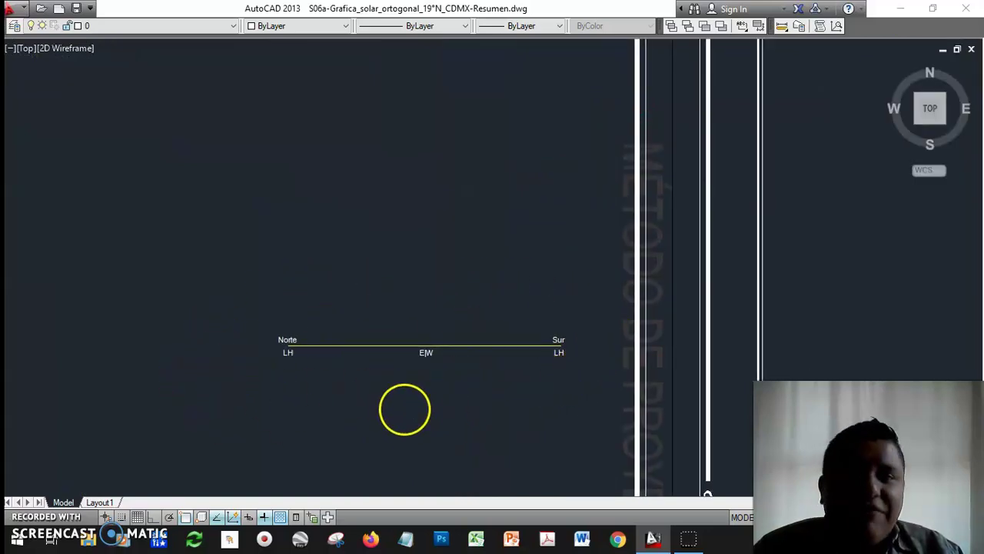
scroll(411, 413, down, 2)
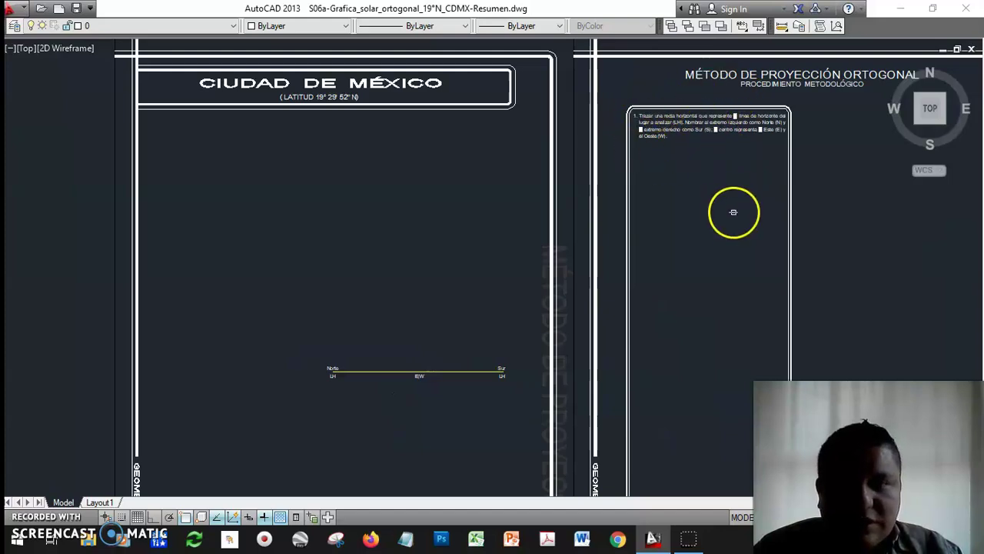
middle_drag(730, 228, 551, 330)
scroll(548, 227, up, 5)
middle_drag(582, 280, 561, 307)
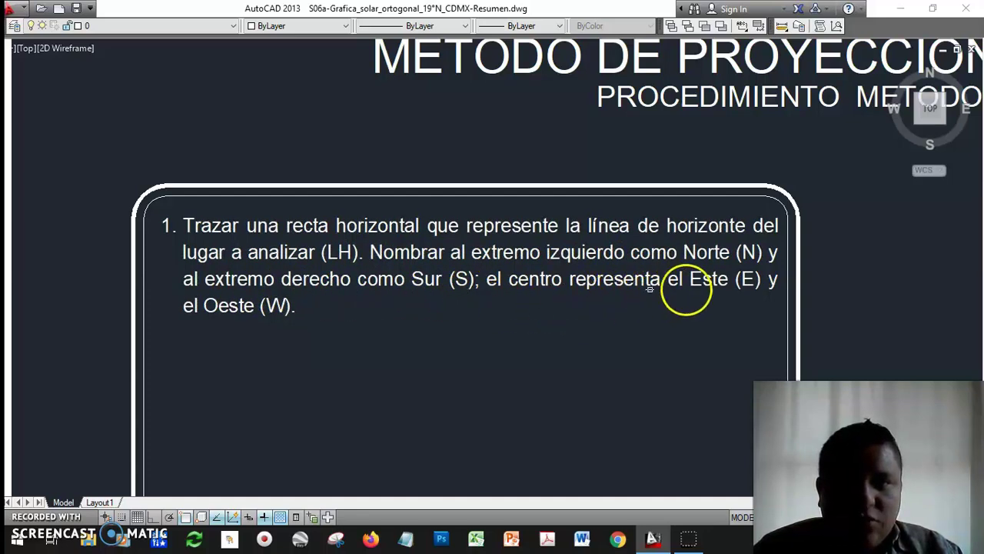
scroll(522, 273, down, 3)
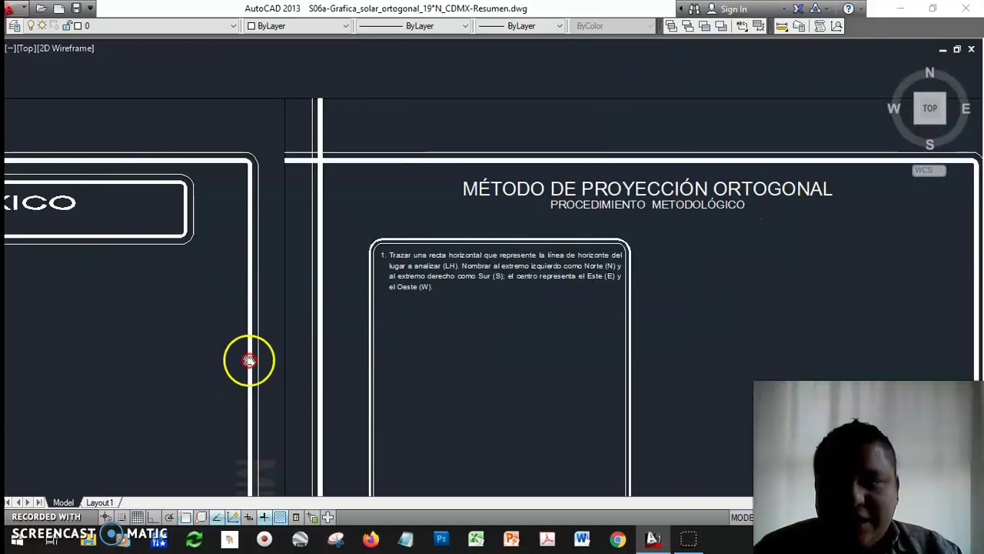
middle_drag(249, 360, 639, 82)
scroll(538, 389, up, 4)
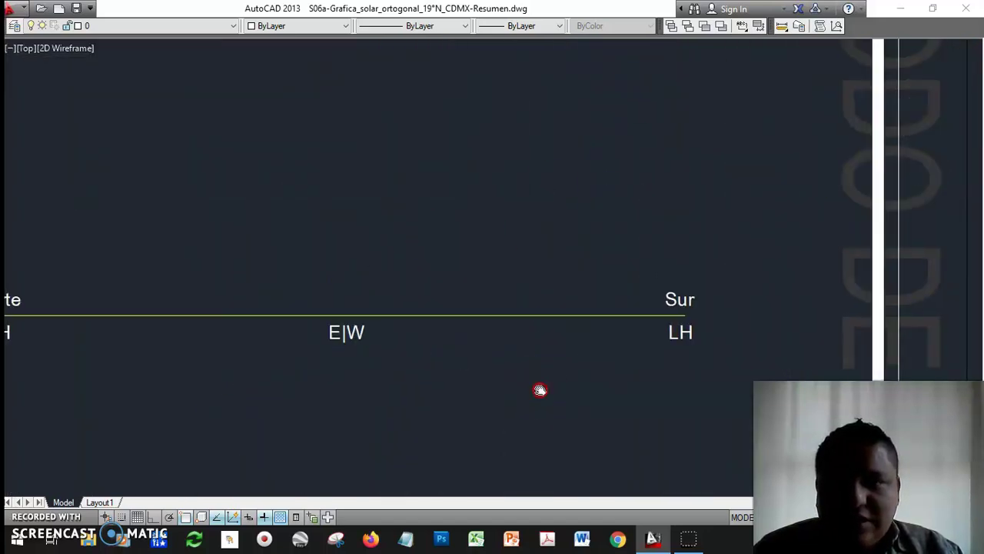
middle_drag(539, 390, 606, 310)
scroll(525, 349, down, 2)
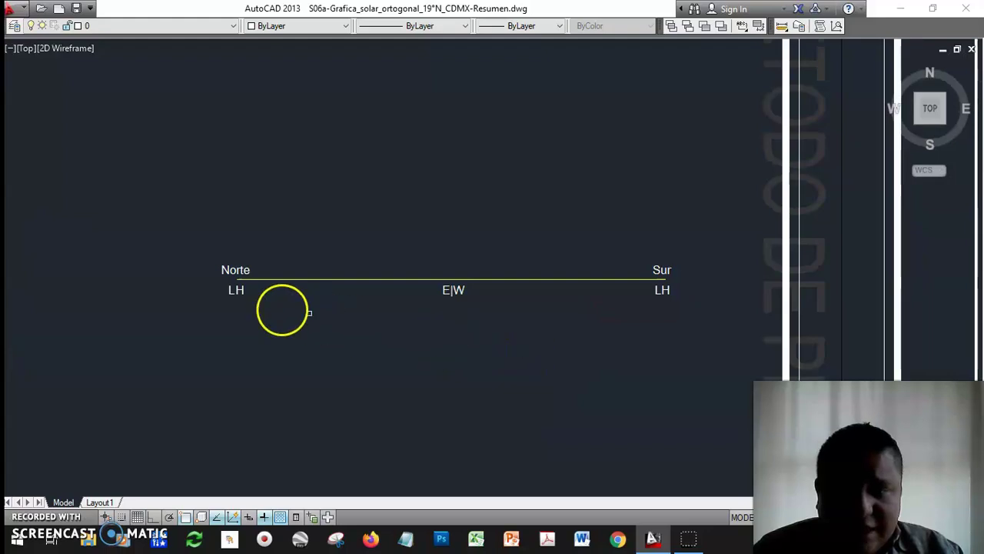
middle_drag(510, 314, 477, 334)
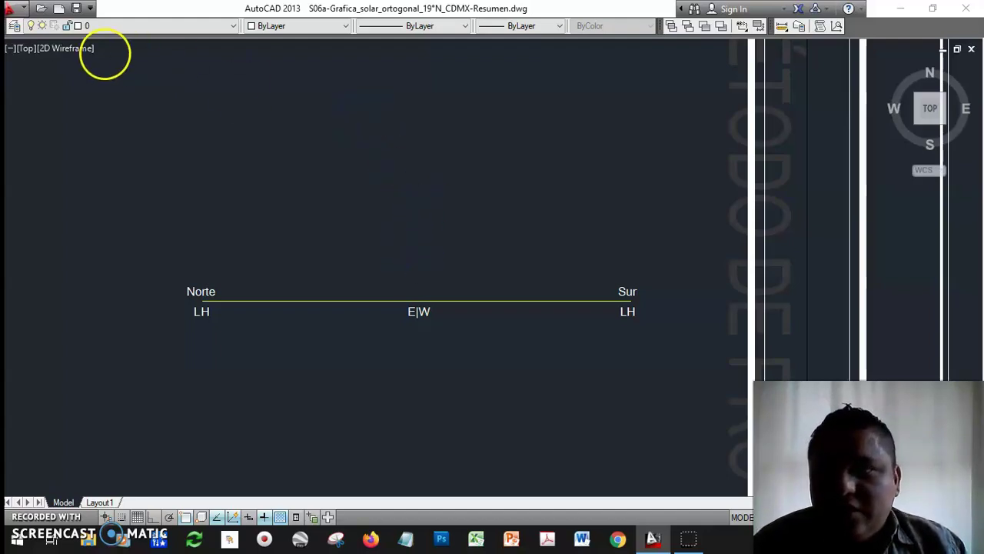
Step: Turn on layer 02, which holds the second instruction and the latitude line
click(100, 28)
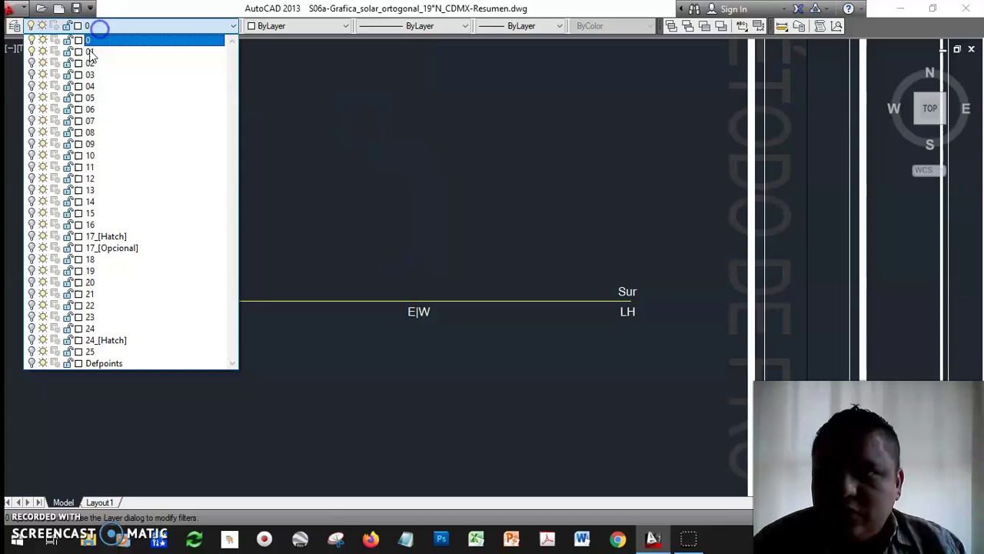
click(31, 65)
click(537, 219)
Step: Read instruction 2 and examine the latitude line and its angle from the north side of the horizon line
mouse_move(815, 250)
middle_down()
mouse_move(73, 251)
mouse_move(23, 412)
mouse_move(146, 492)
middle_up()
scroll(154, 323, up, 1)
middle_drag(154, 323, 159, 531)
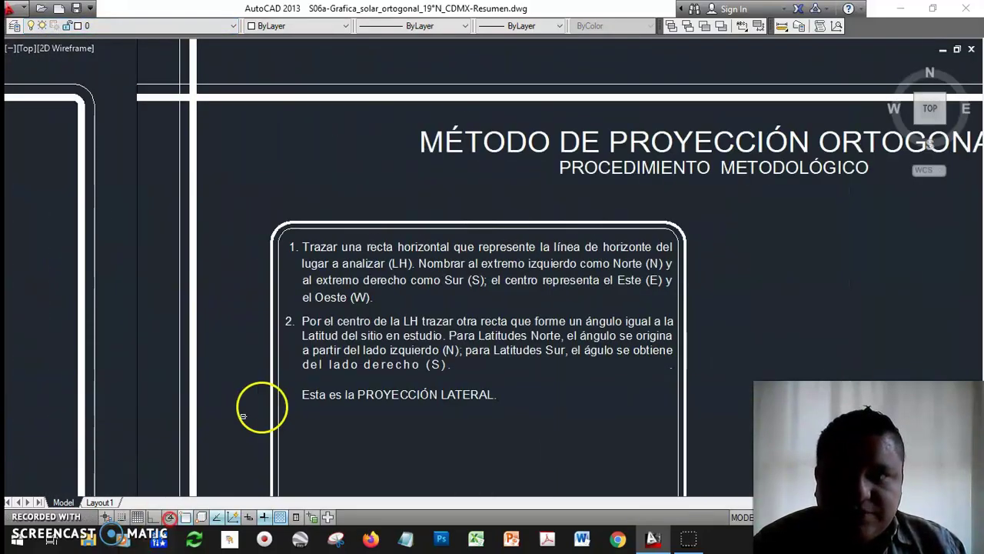
scroll(409, 413, up, 2)
middle_drag(412, 413, 363, 362)
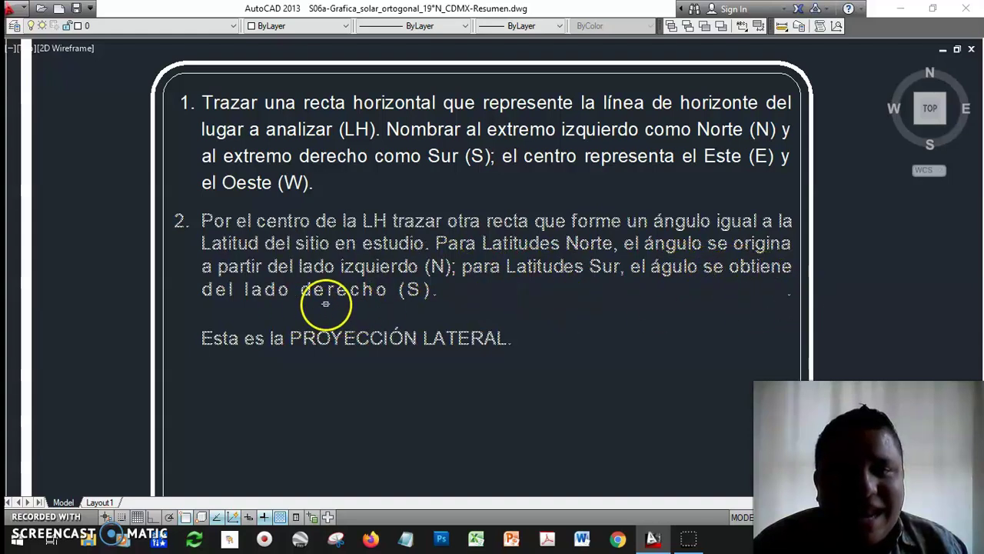
scroll(553, 308, down, 4)
middle_drag(275, 334, 500, 127)
scroll(389, 377, up, 4)
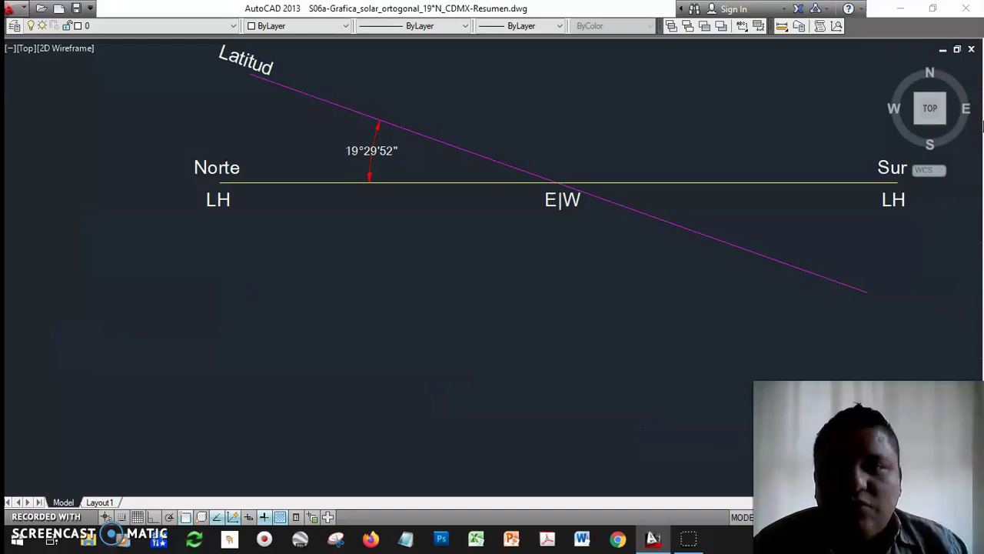
mouse_move(503, 246)
middle_down()
mouse_move(466, 377)
mouse_move(438, 338)
middle_up()
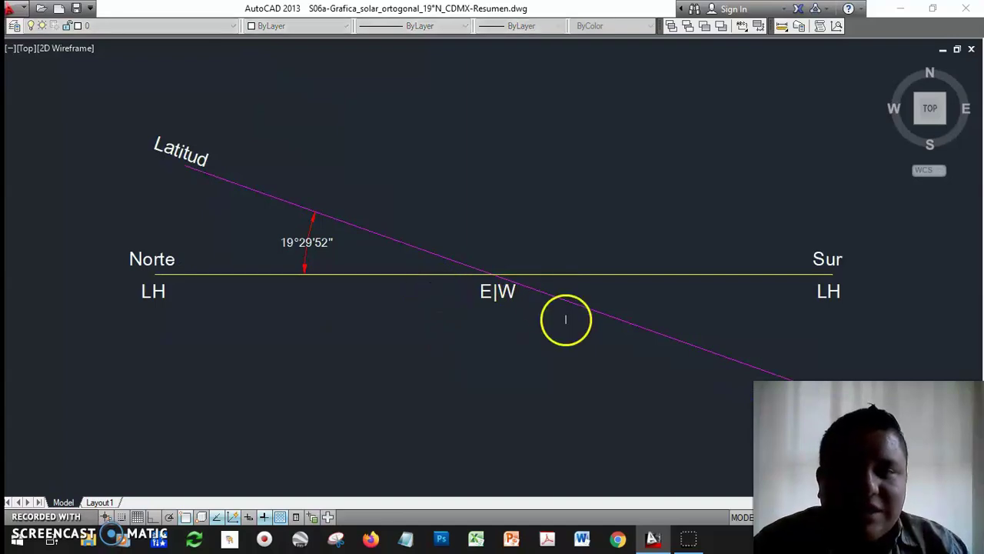
click(495, 275)
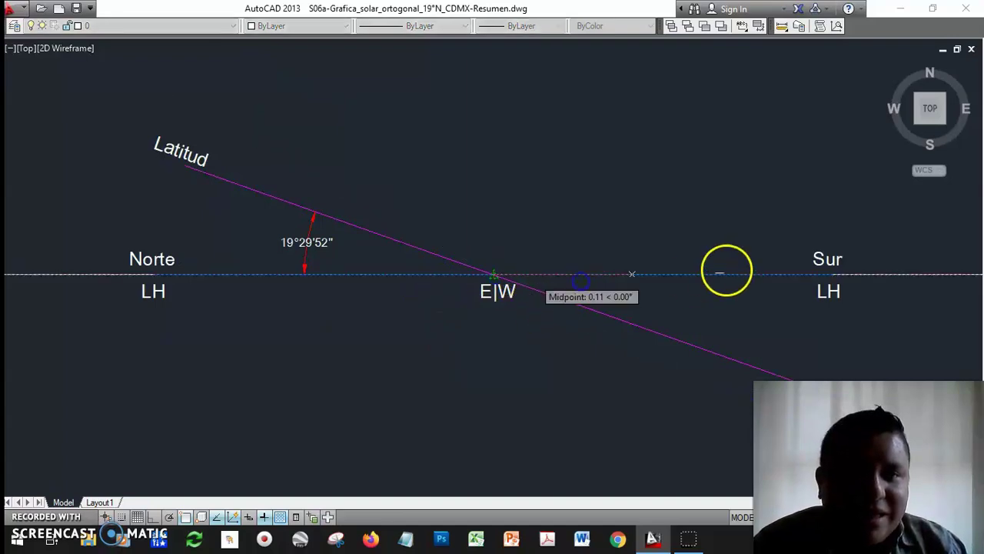
click(831, 275)
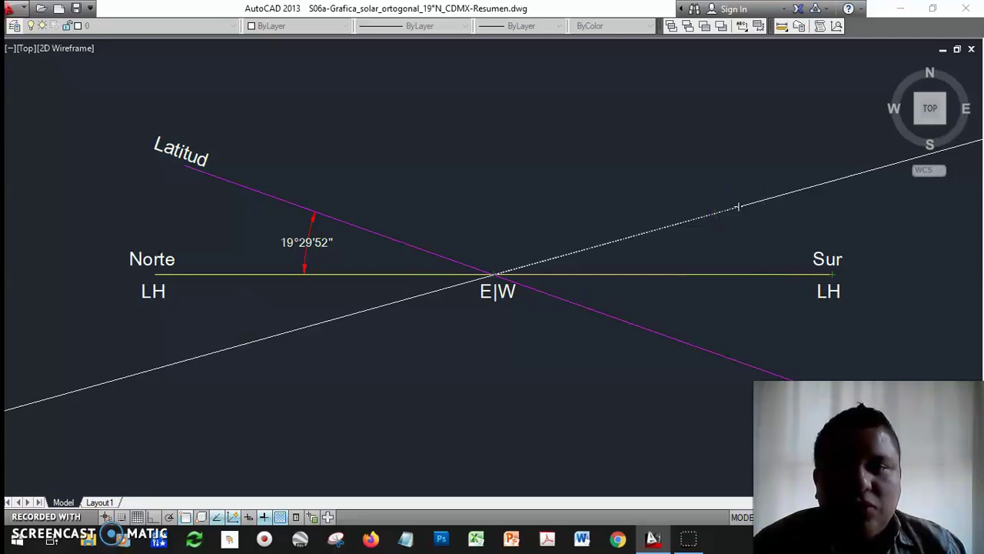
key(Escape)
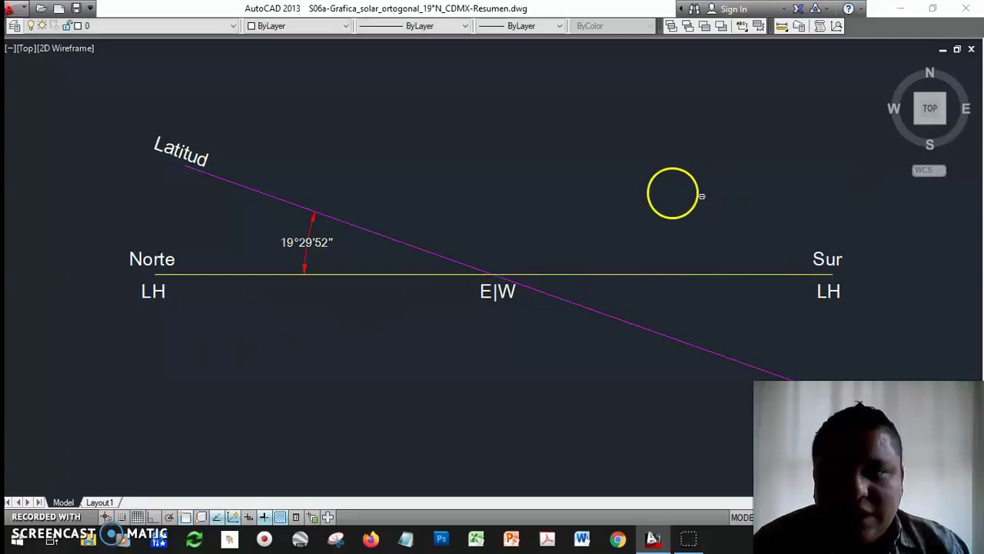
Step: Turn on layer 03, which holds the third instruction and the equinox line
middle_drag(601, 244, 582, 229)
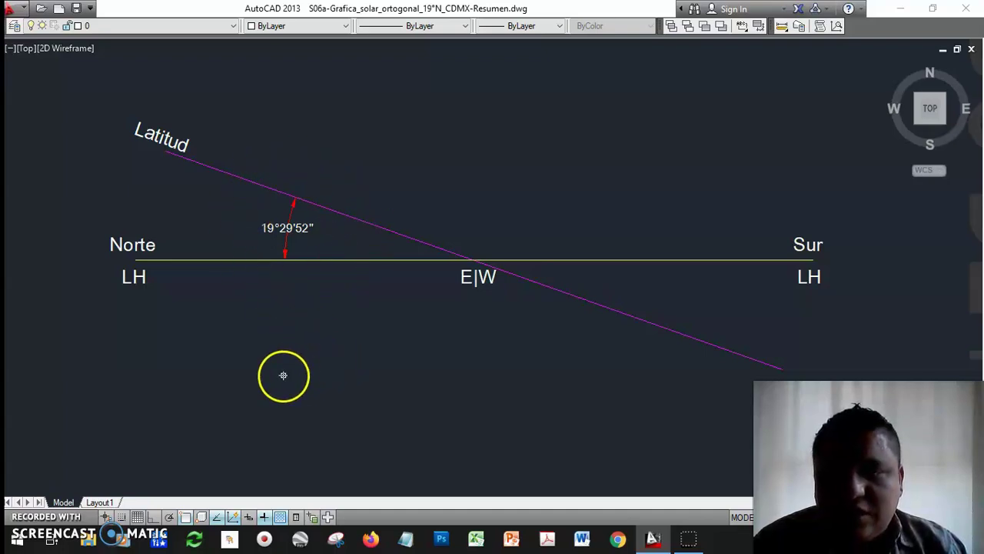
scroll(232, 376, down, 4)
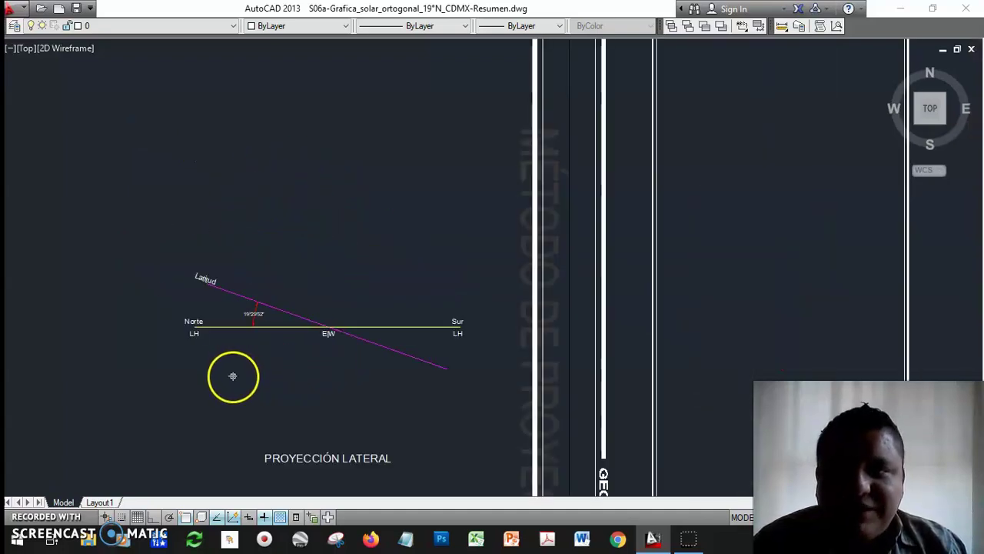
scroll(233, 376, down, 2)
mouse_move(527, 373)
middle_down()
mouse_move(509, 342)
mouse_move(538, 341)
mouse_move(526, 332)
middle_up()
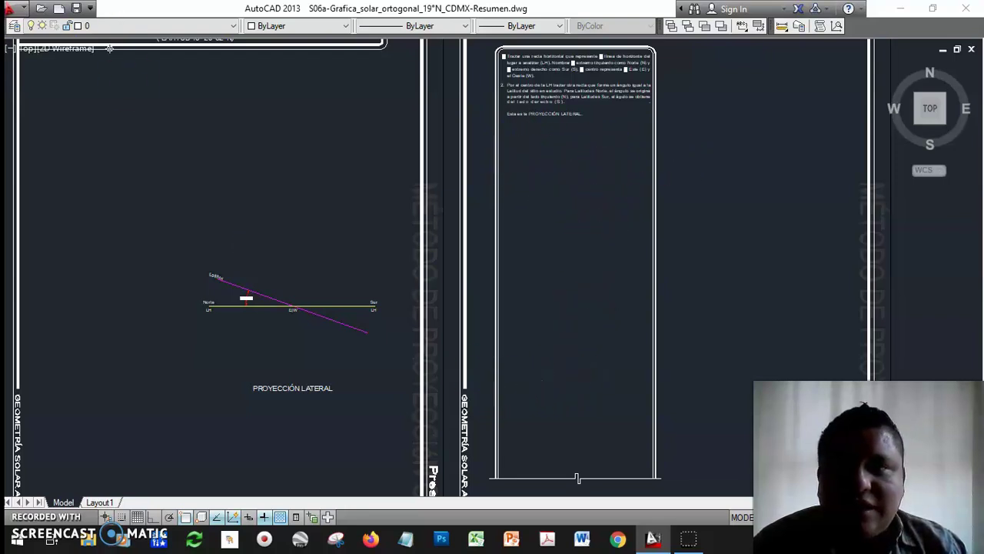
click(88, 26)
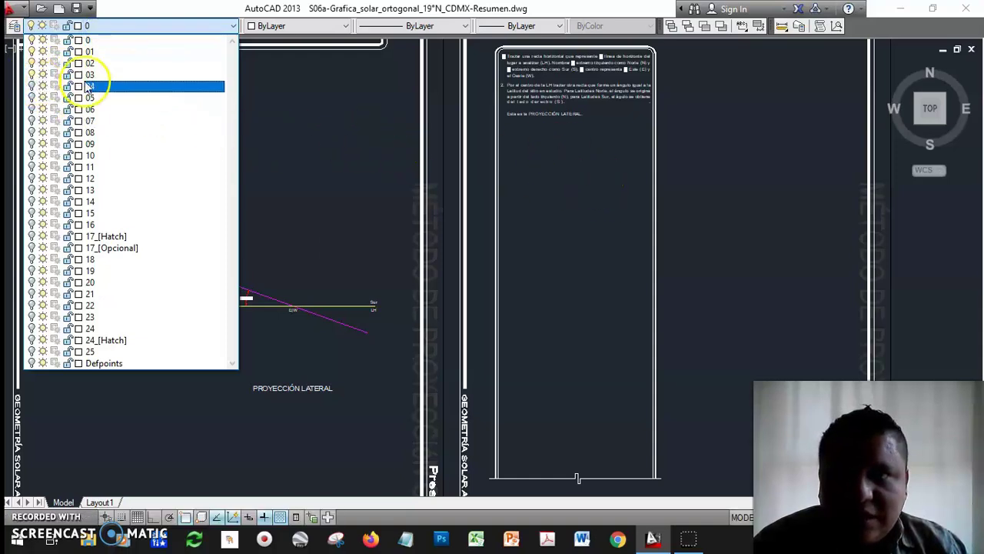
click(415, 145)
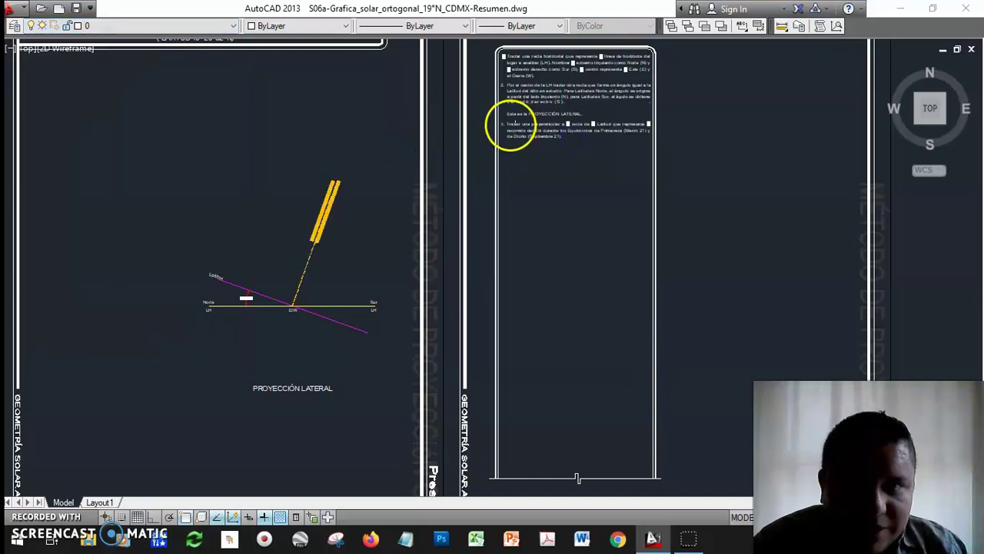
Step: Read instruction 3 and examine the equinox line perpendicular to the latitude line in the lateral projection
scroll(513, 123, up, 6)
scroll(533, 137, down, 2)
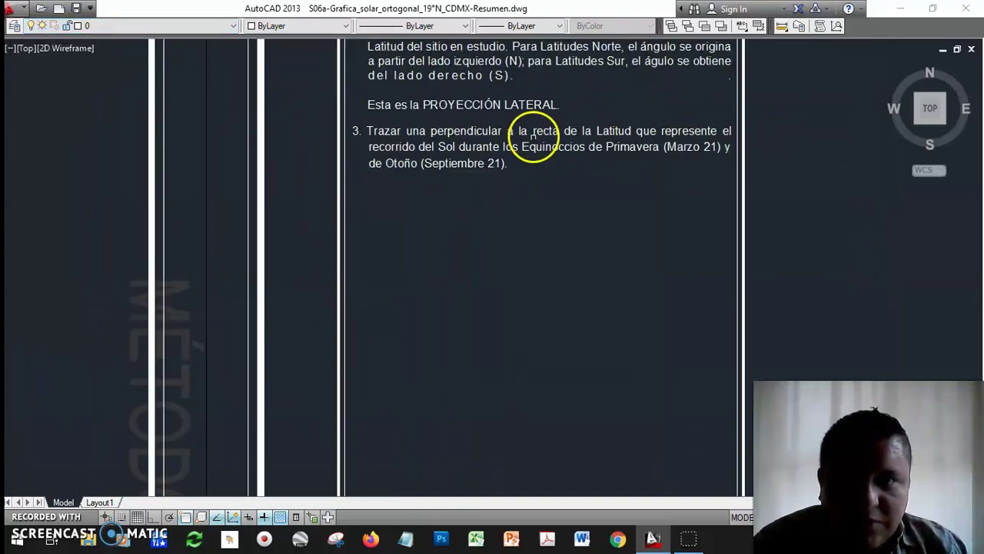
scroll(233, 349, down, 2)
middle_drag(233, 349, 876, 35)
middle_drag(734, 162, 513, 332)
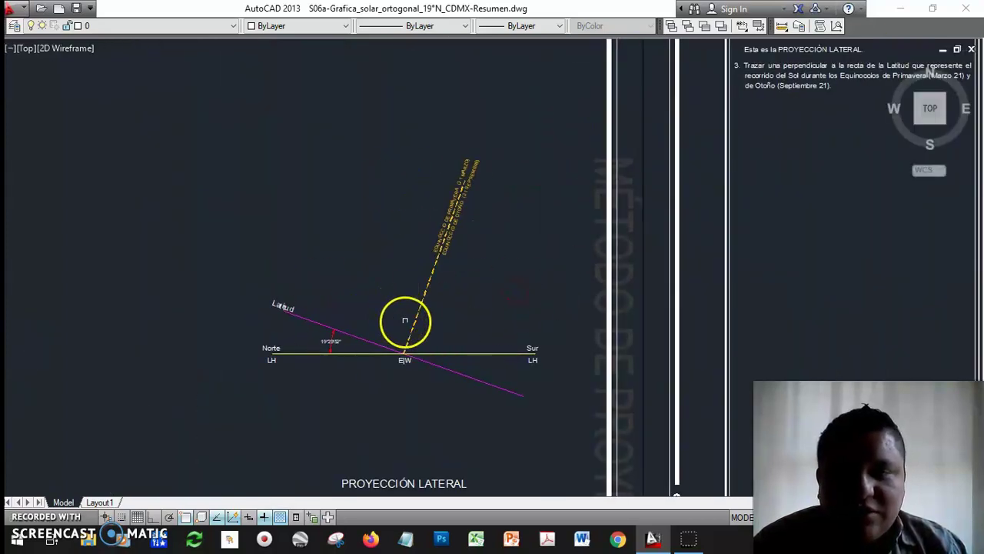
scroll(70, 237, down, 2)
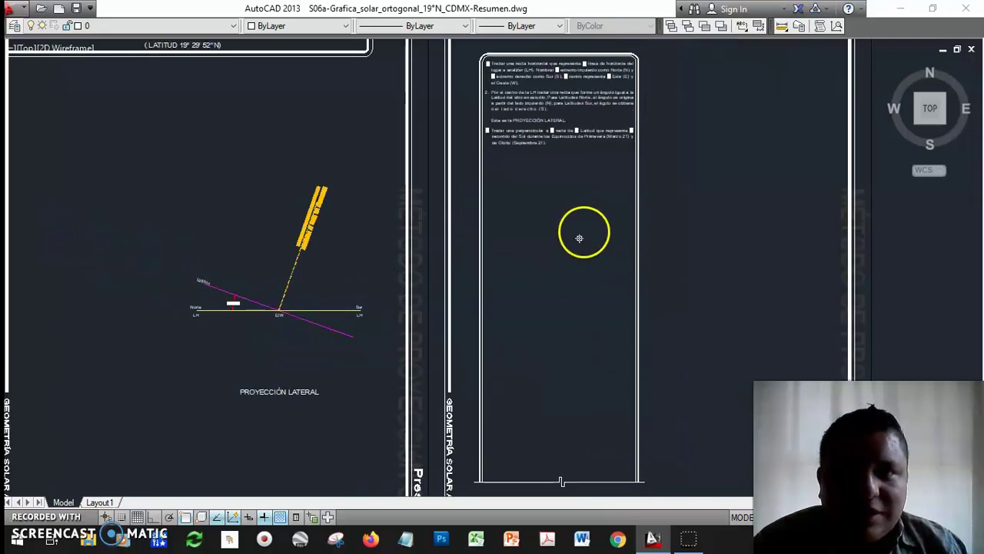
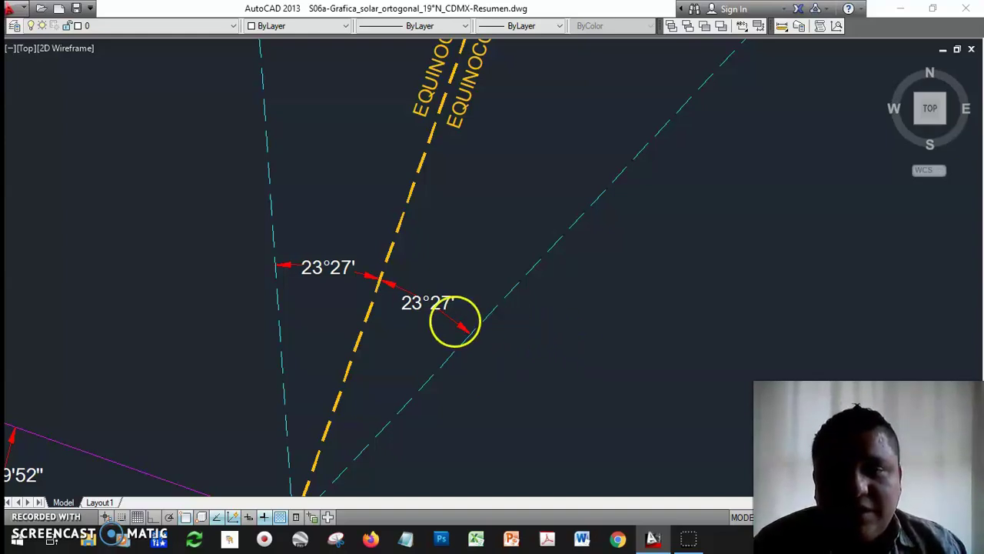
Step: Examine the two dashed lines drawn at 23°27' on either side of the equinox line in the lateral projection
scroll(455, 321, down, 1)
mouse_move(395, 310)
middle_down()
mouse_move(430, 318)
mouse_move(417, 312)
middle_up()
click(401, 347)
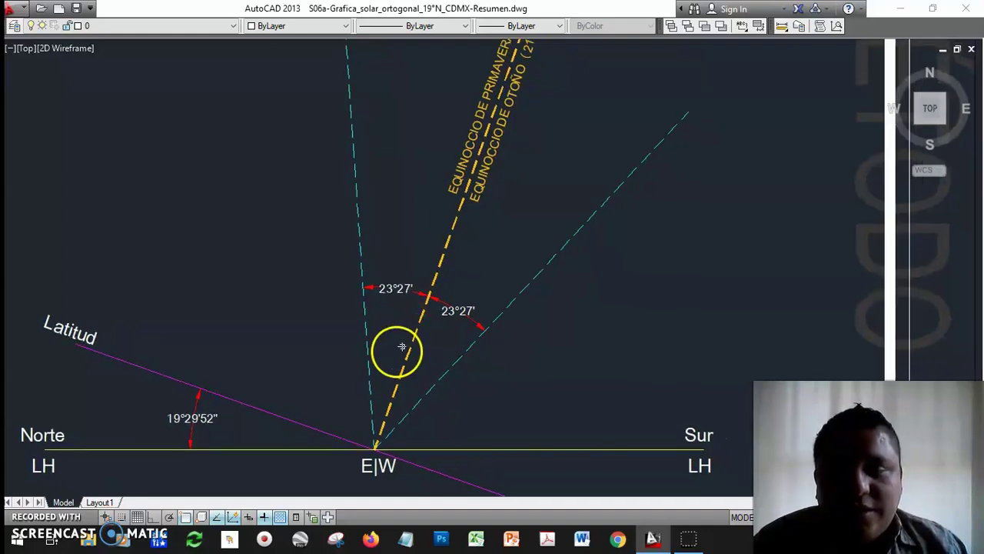
scroll(396, 351, down, 1)
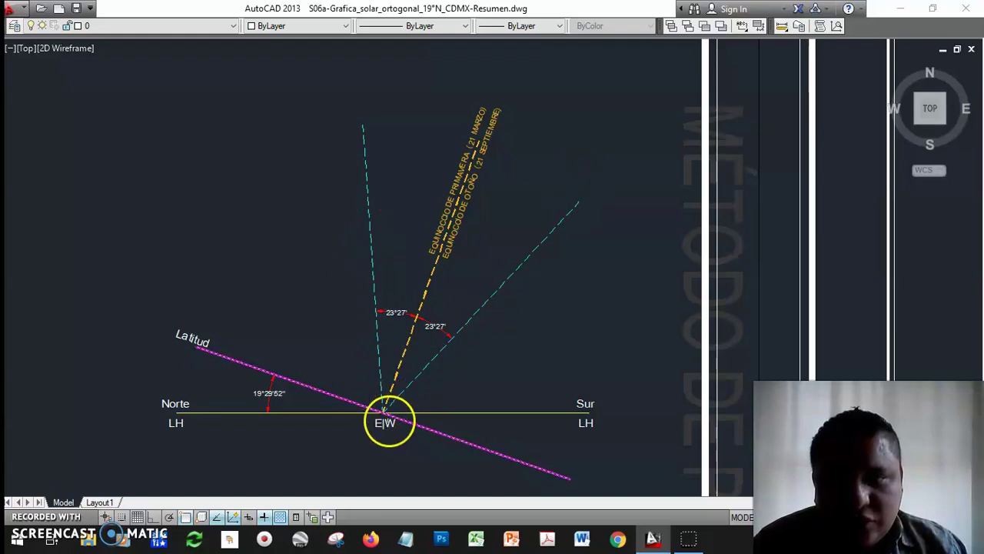
scroll(383, 417, up, 2)
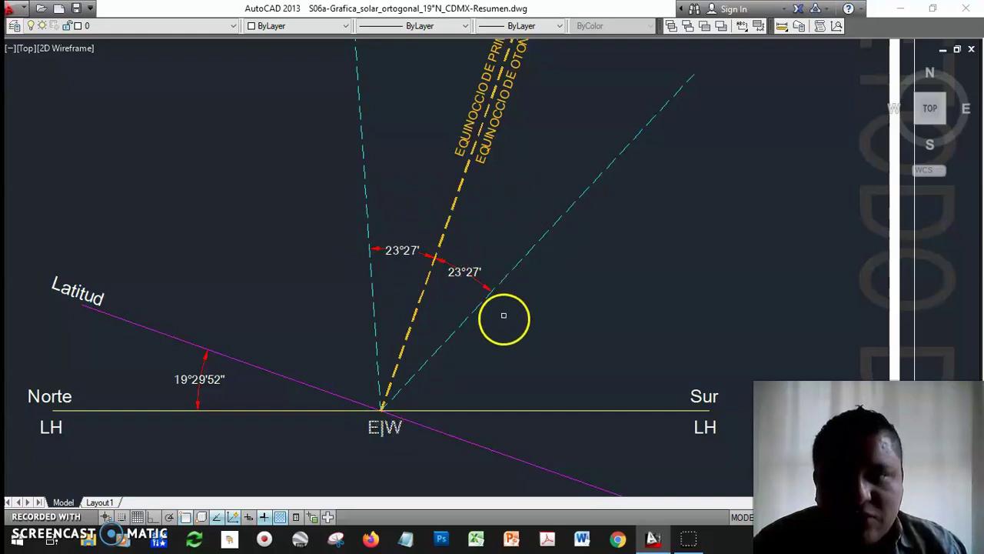
scroll(423, 371, down, 2)
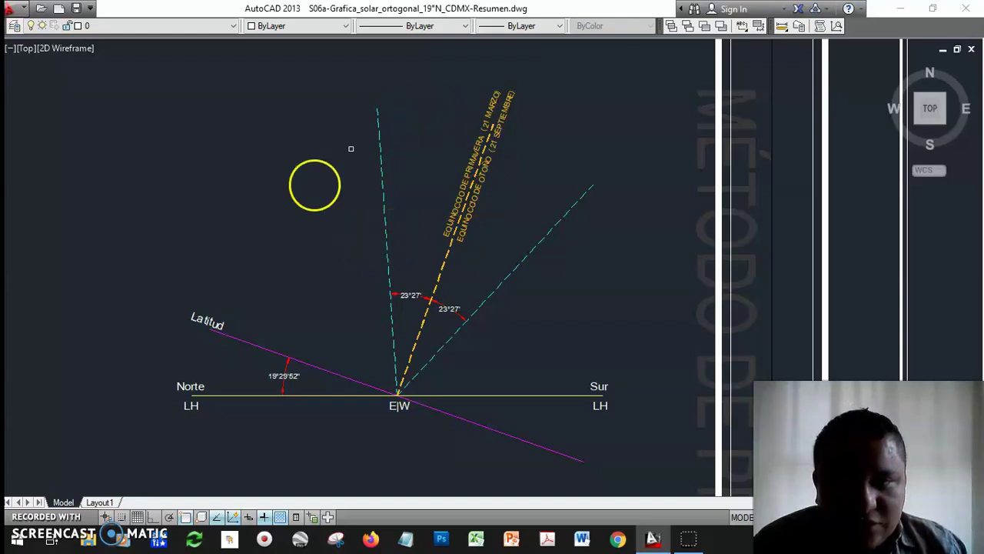
scroll(589, 195, up, 2)
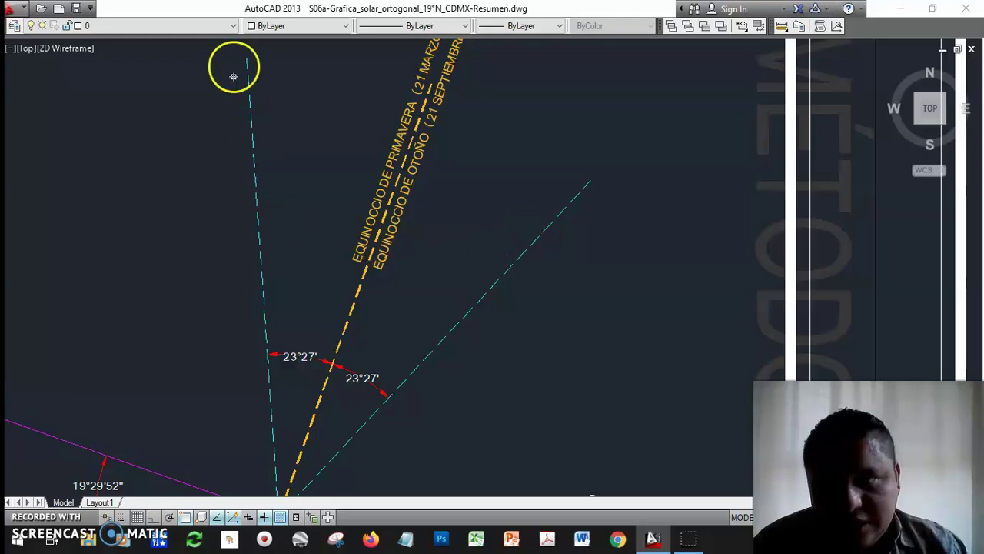
Step: Turn on layer 05, which holds the imaginary celestial vault circle
click(134, 28)
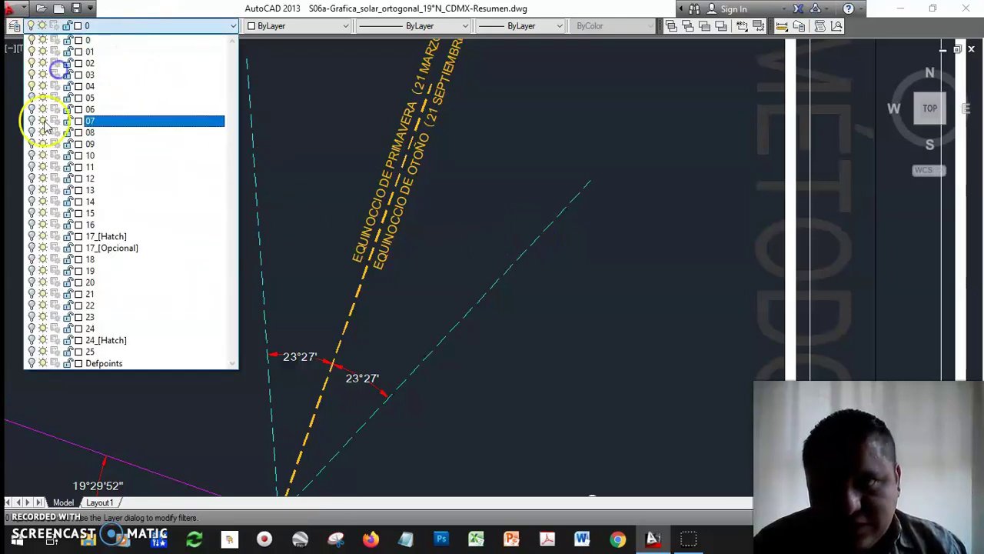
click(31, 93)
click(630, 259)
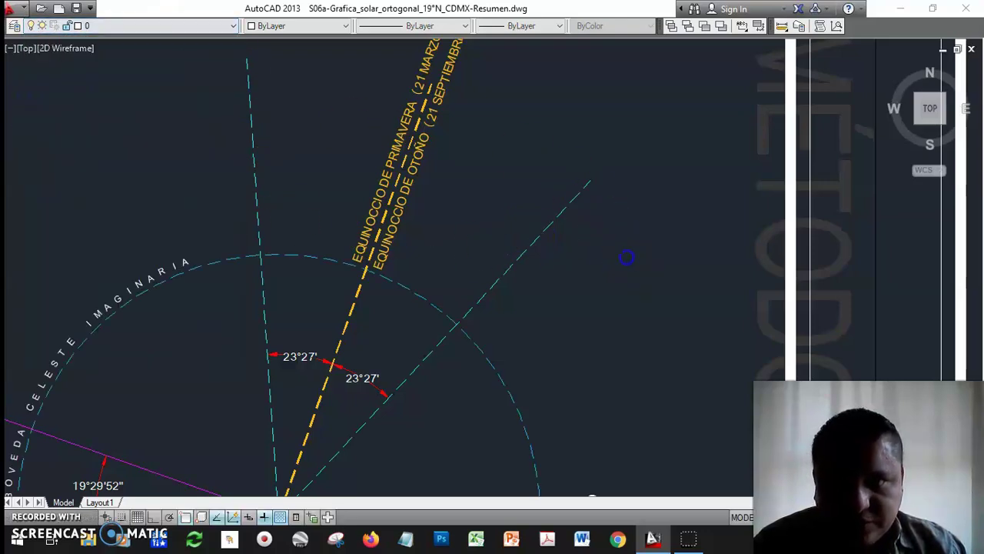
Step: Examine the celestial vault circle, its radius "X" from the E|W center, and its intersections with the 23°27' lines
scroll(626, 254, down, 3)
middle_drag(604, 313, 585, 228)
scroll(507, 305, up, 2)
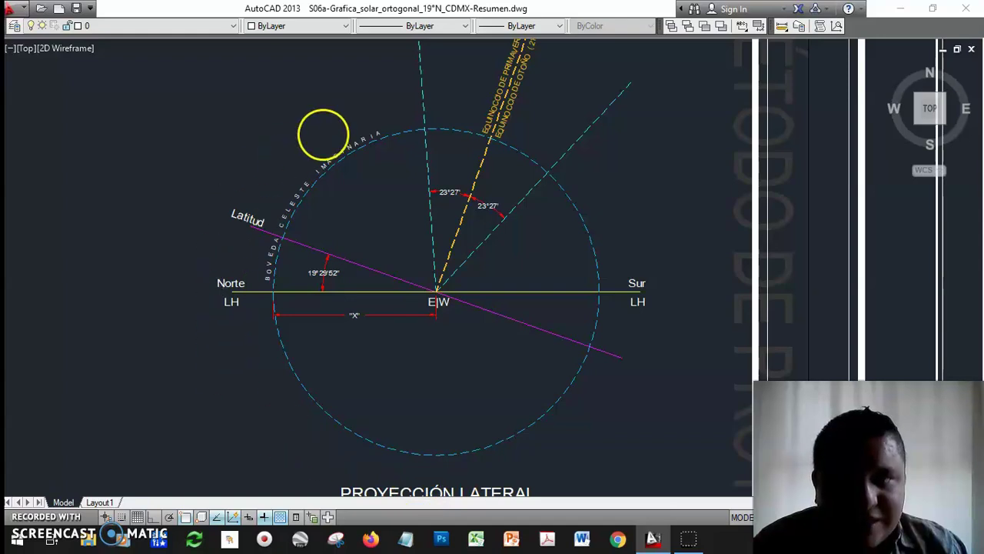
scroll(328, 162, up, 2)
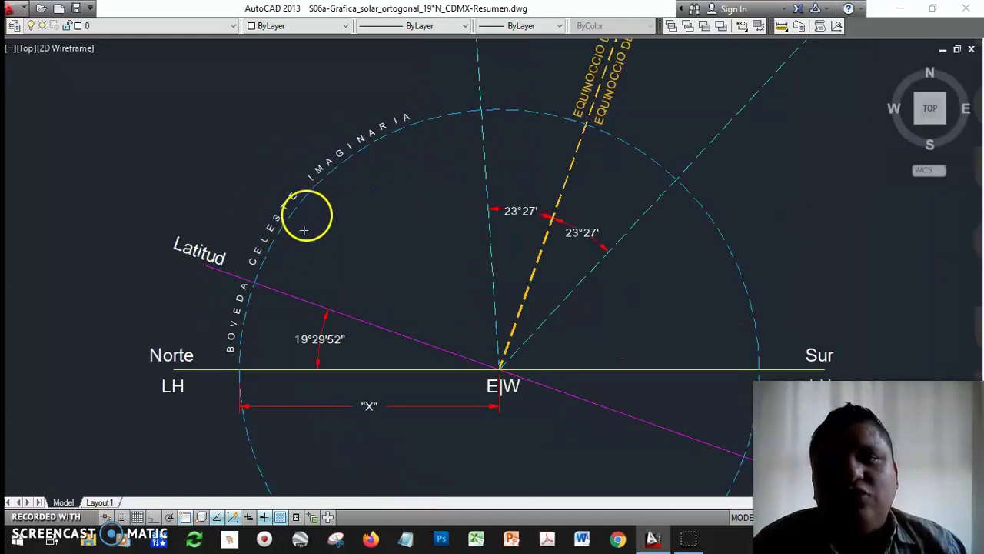
middle_drag(555, 347, 412, 232)
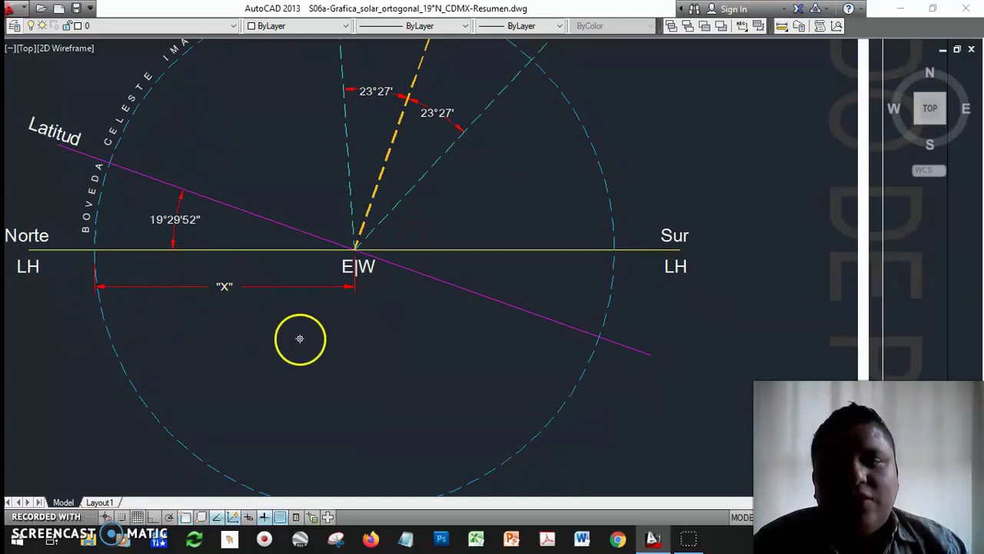
scroll(314, 383, down, 2)
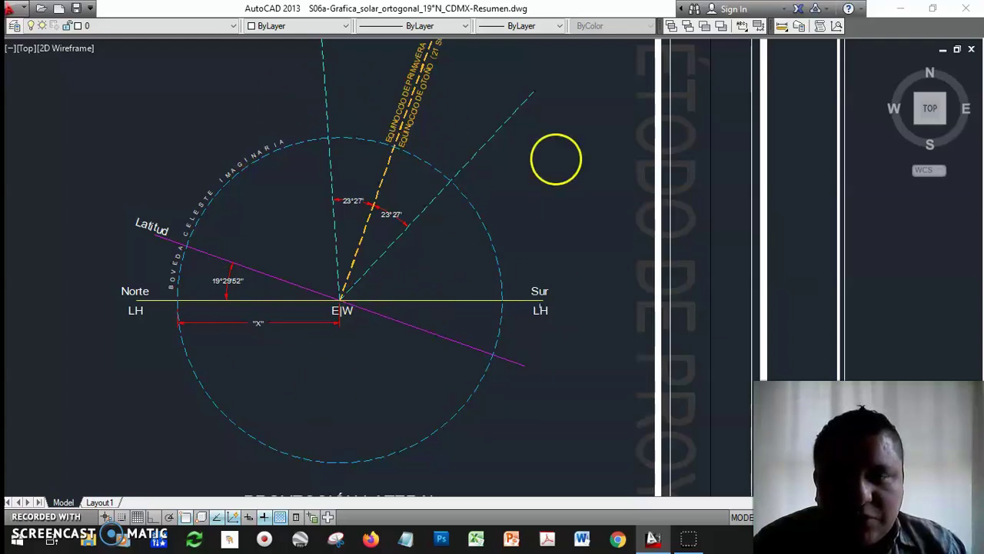
middle_drag(407, 259, 427, 316)
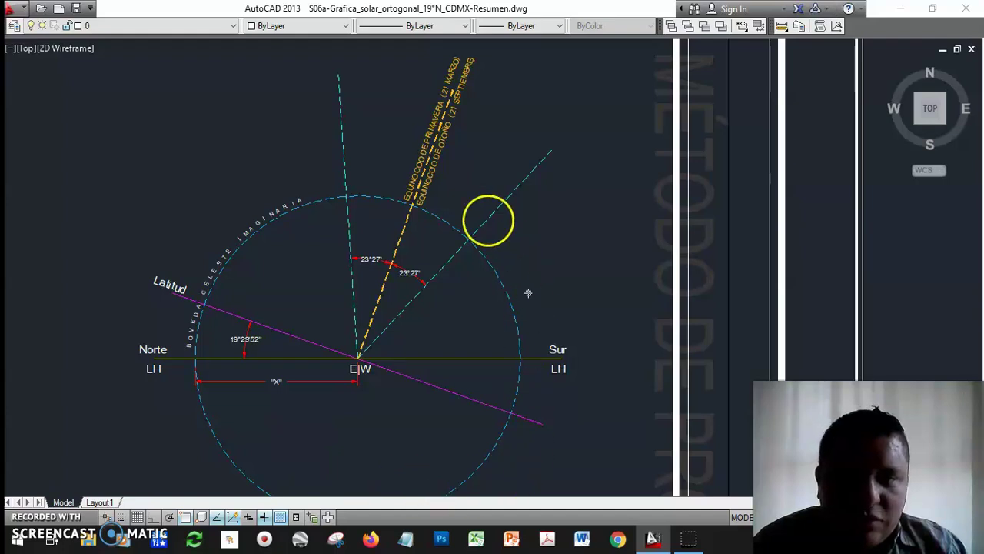
Step: Turn on layer 06, which holds the solstice lines, points A and B, and the hatched night area
scroll(382, 171, up, 2)
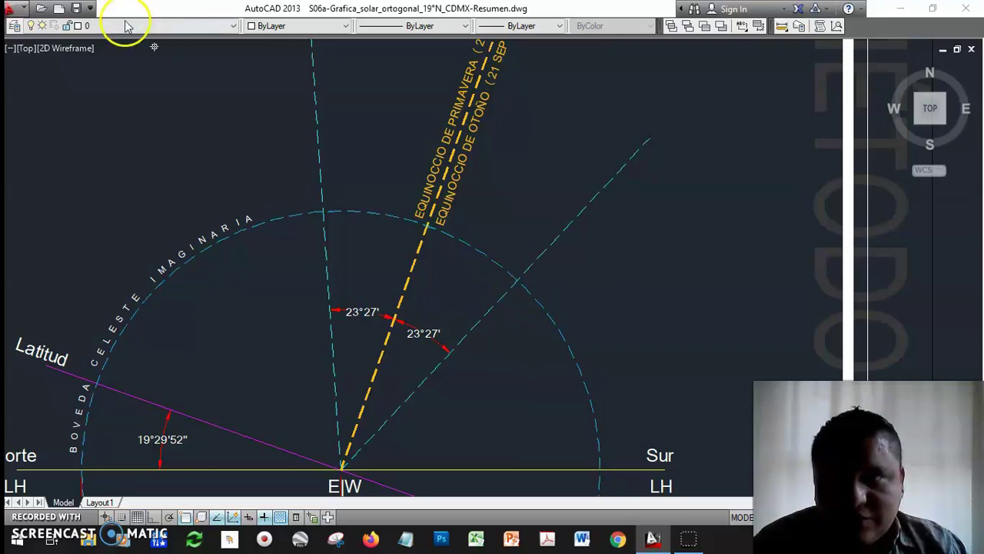
click(103, 36)
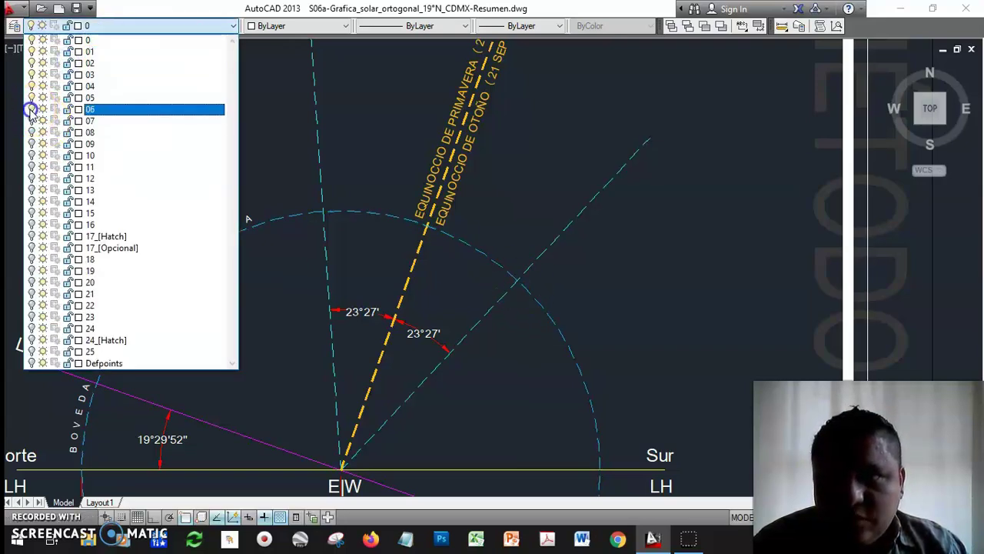
click(282, 161)
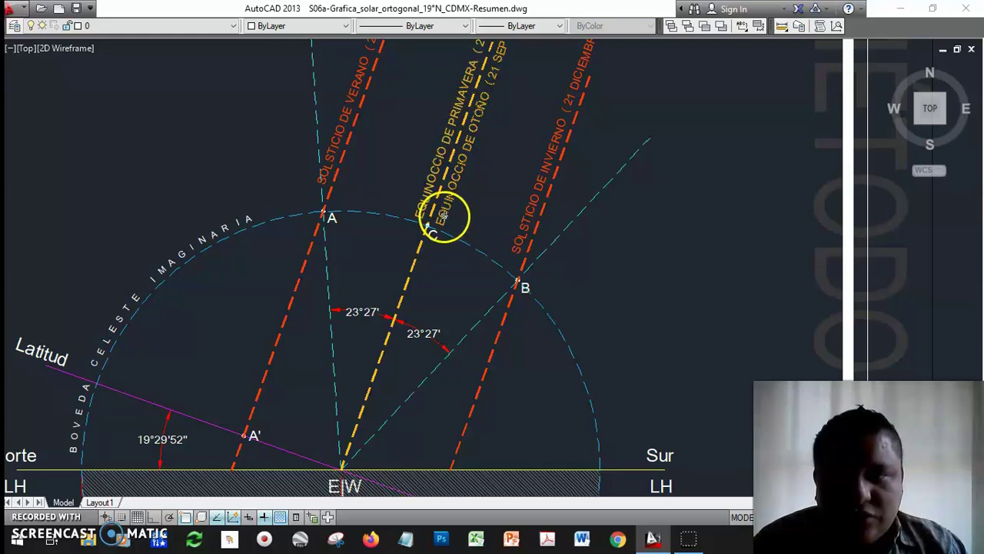
Step: Examine the summer and winter solstice lines through points A and B, and the hatched NOCHE area below the horizon line
scroll(443, 217, down, 3)
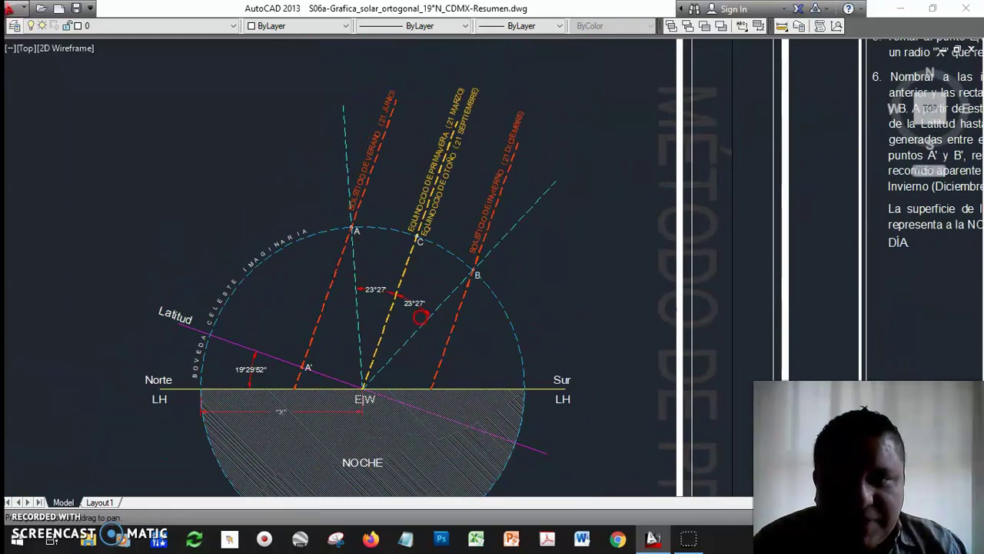
scroll(391, 308, up, 2)
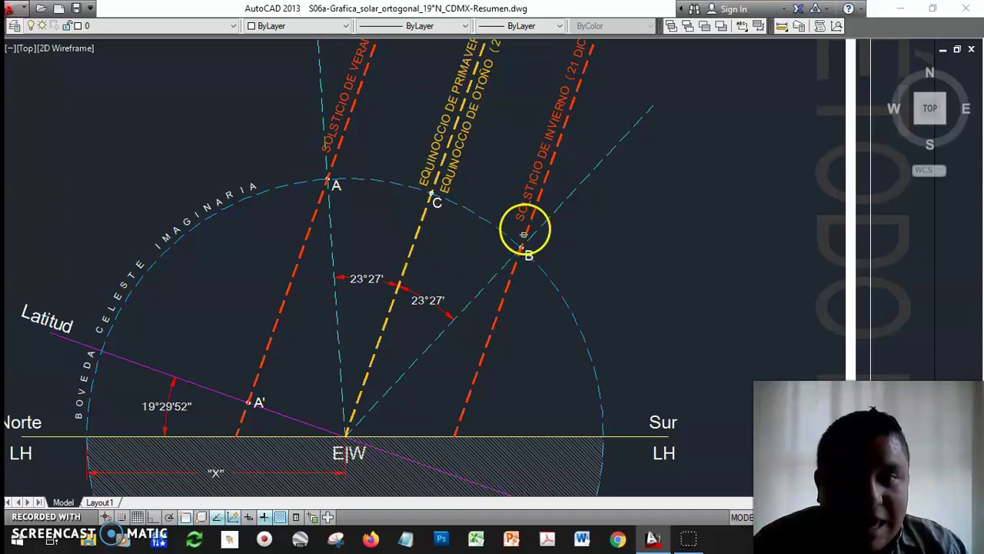
scroll(521, 248, up, 2)
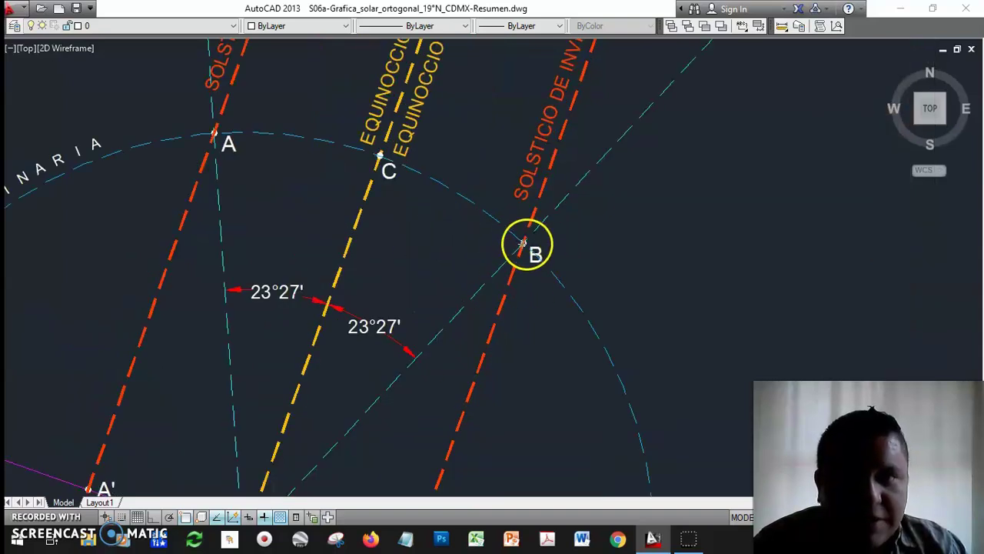
scroll(548, 200, down, 2)
middle_drag(428, 208, 528, 280)
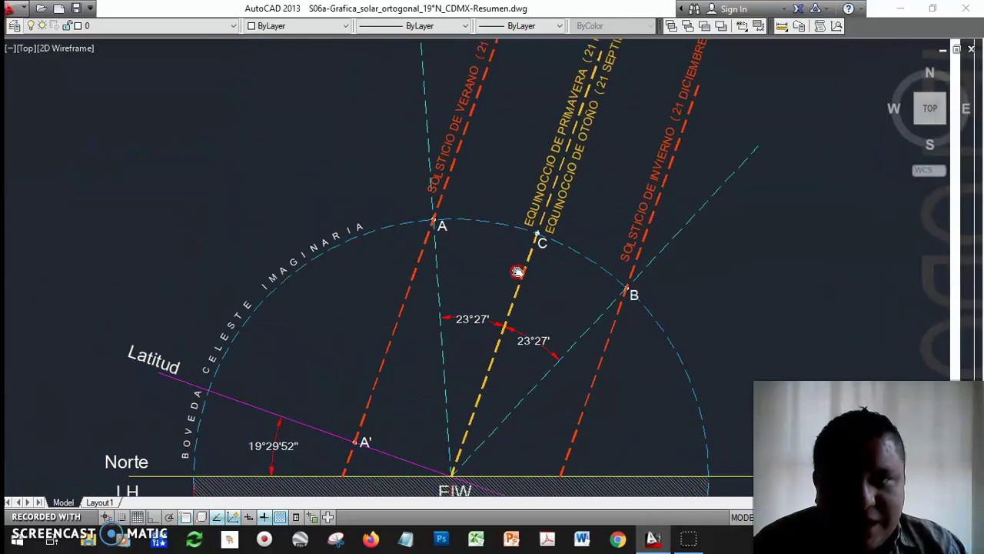
click(431, 227)
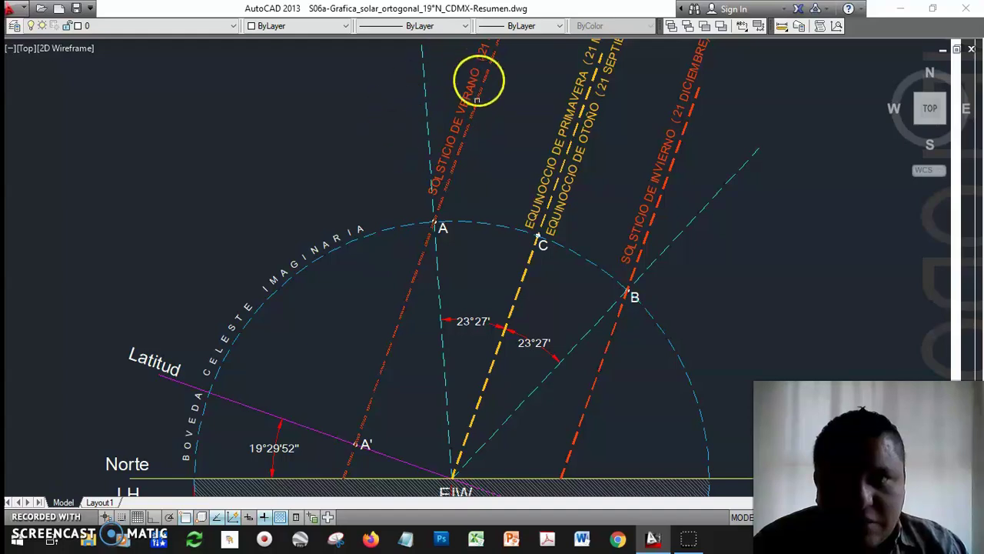
scroll(403, 335, down, 2)
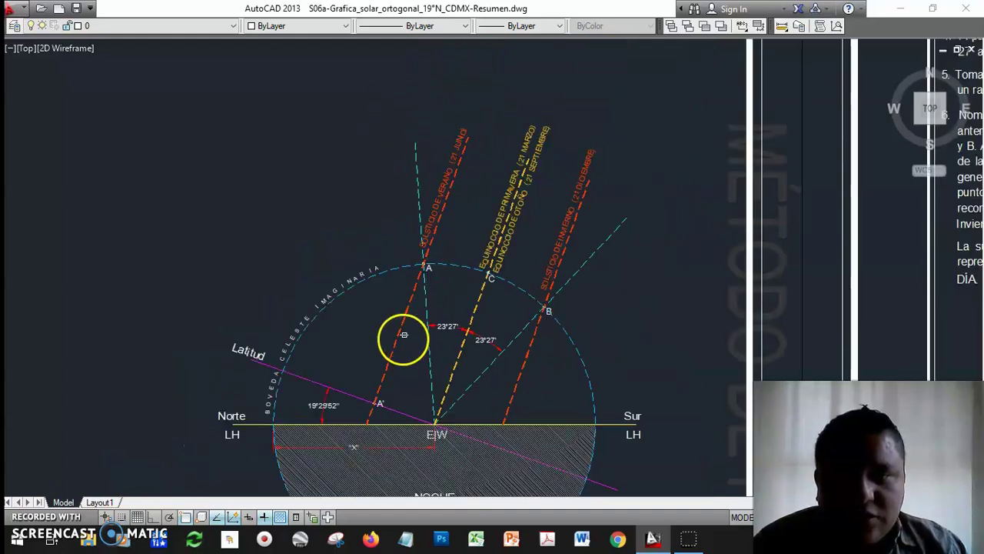
middle_drag(421, 378, 362, 253)
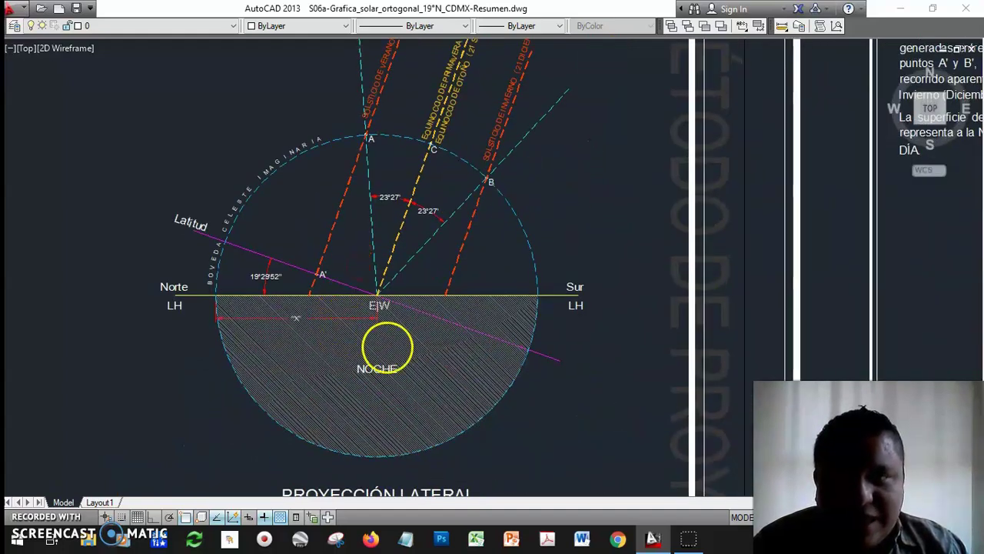
scroll(417, 318, up, 2)
middle_drag(418, 317, 411, 385)
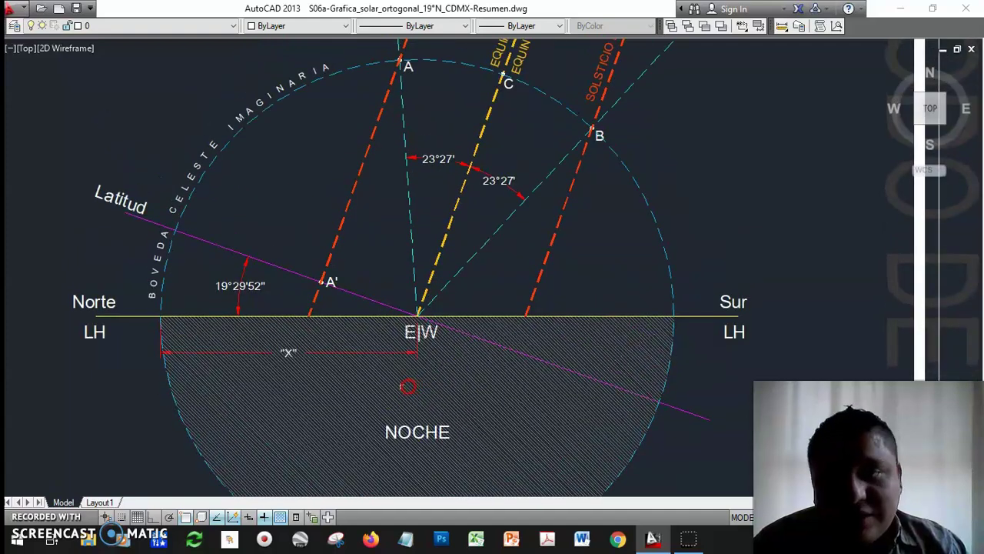
mouse_move(378, 351)
middle_down()
mouse_move(391, 312)
mouse_move(417, 285)
mouse_move(416, 266)
middle_up()
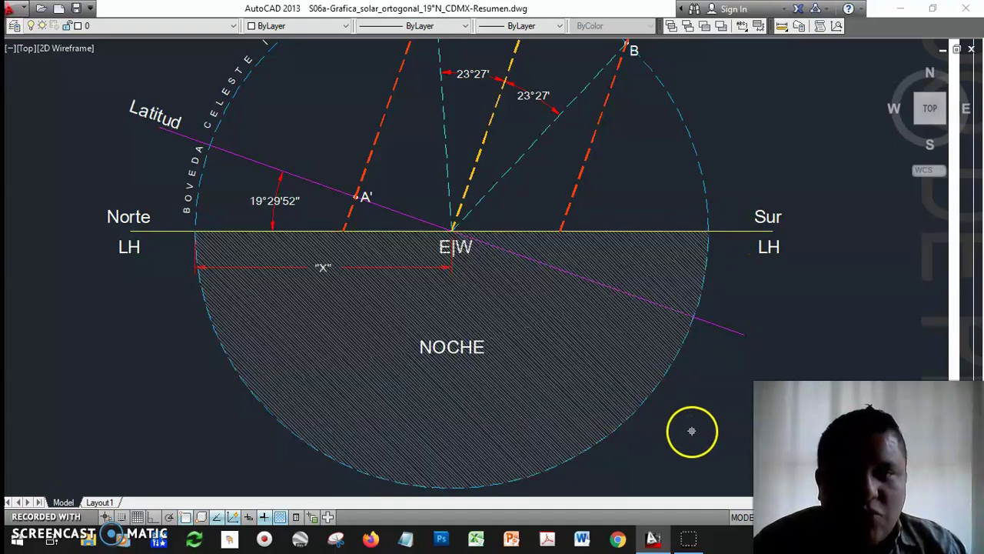
middle_drag(770, 272, 751, 382)
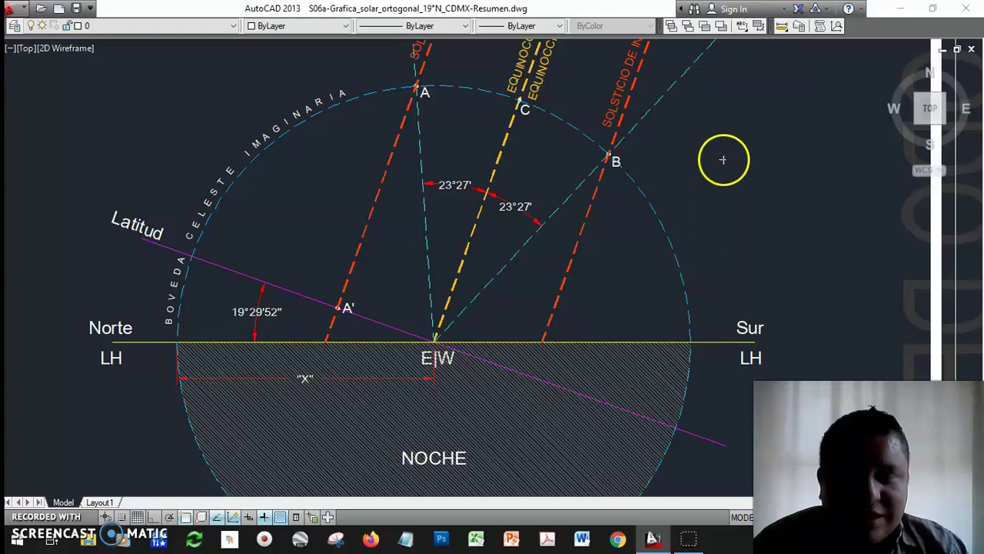
Step: Turn on layer 07, which holds the extended latitude line and its perpendicular at distance "X"
middle_drag(721, 176, 715, 205)
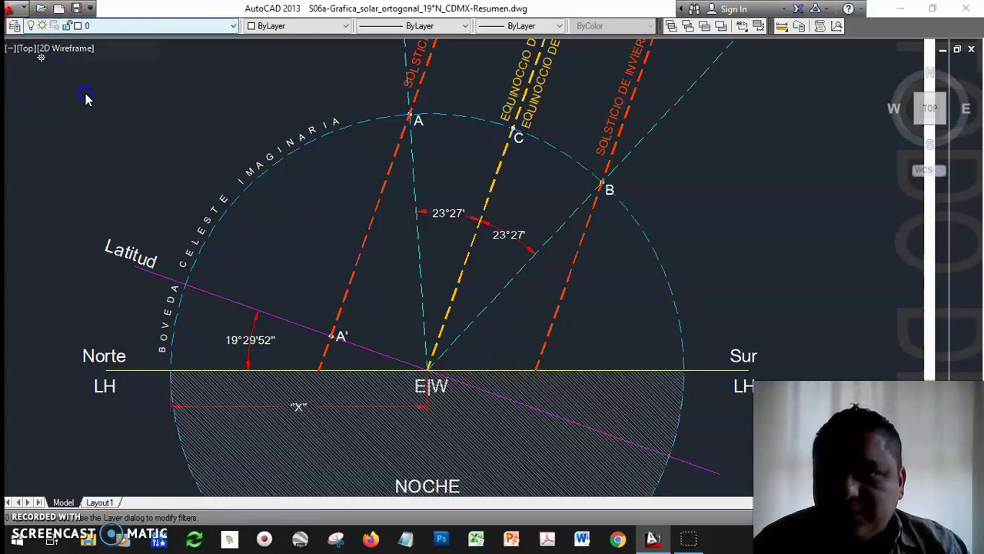
click(67, 26)
click(389, 229)
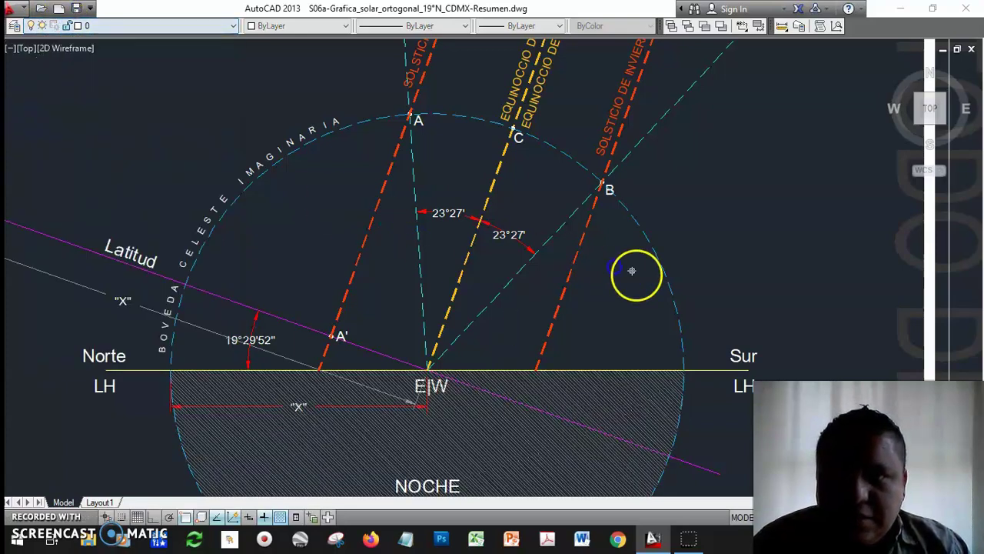
Step: Examine the extended latitude line, the "X" dimension measured from the E|W center, and the perpendicular at its far end
scroll(517, 307, down, 2)
mouse_move(358, 259)
middle_down()
mouse_move(502, 293)
mouse_move(315, 232)
middle_up()
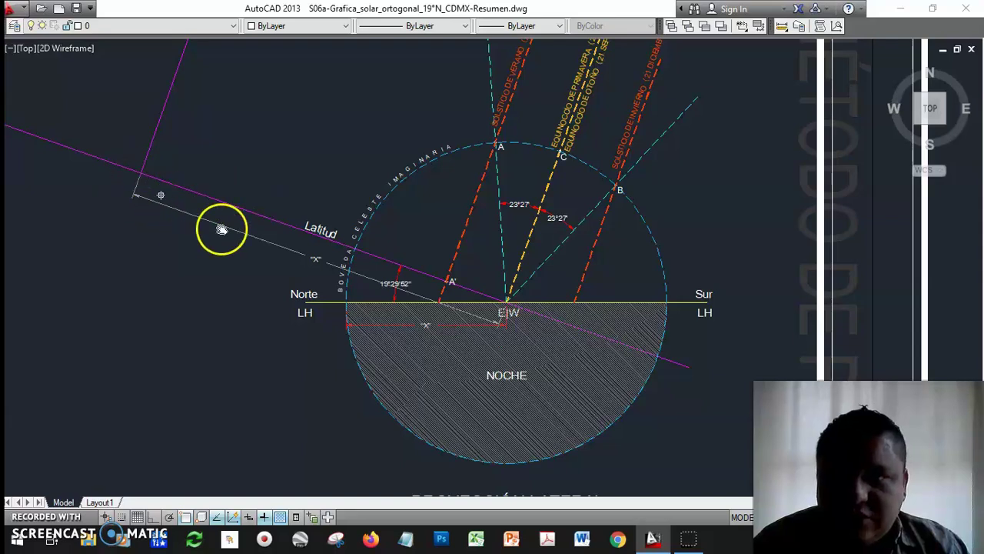
middle_drag(220, 228, 362, 295)
scroll(361, 292, up, 2)
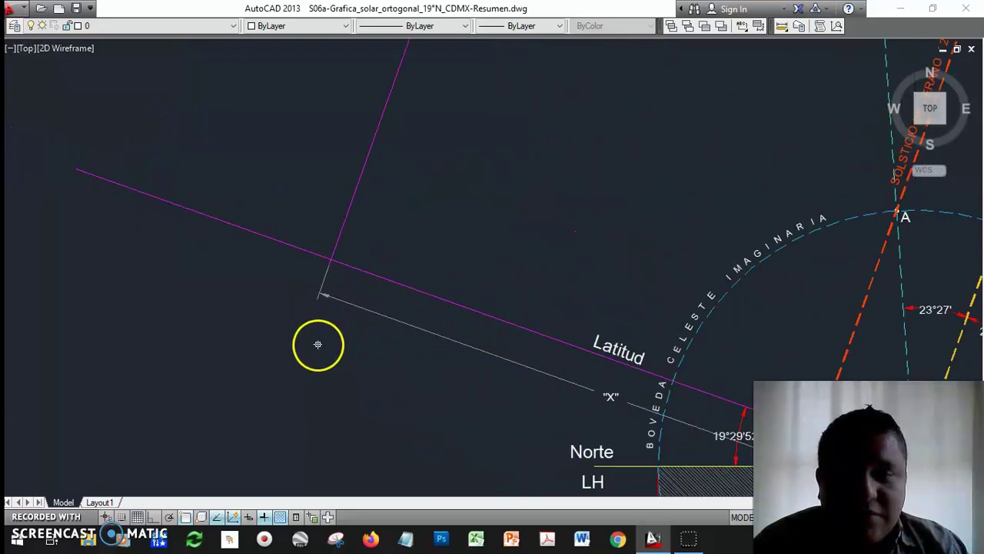
scroll(361, 342, down, 1)
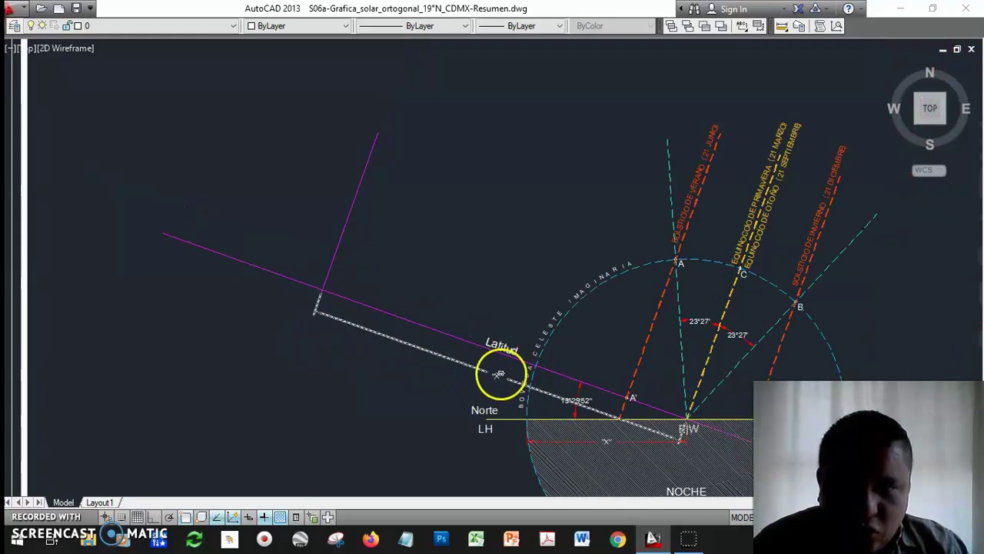
scroll(499, 373, up, 4)
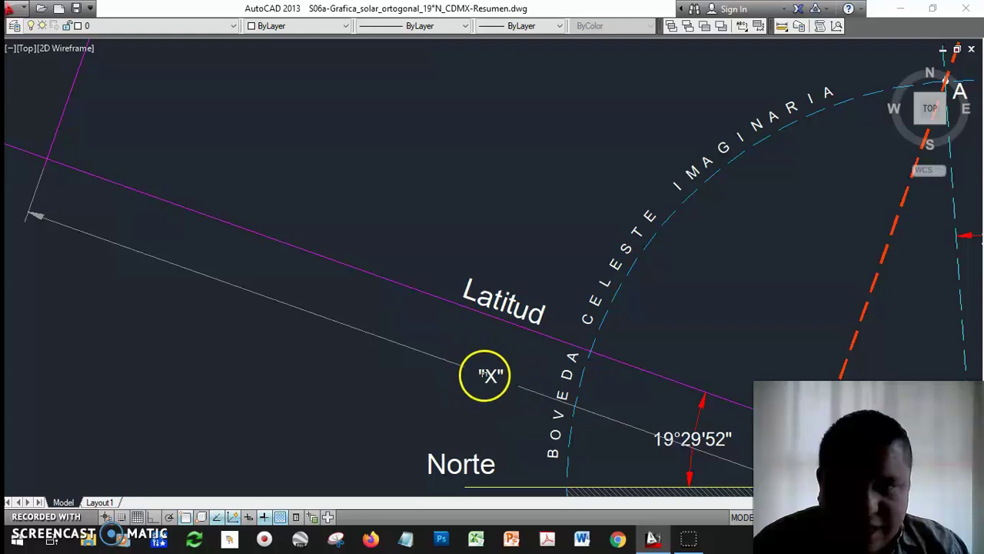
scroll(484, 375, down, 2)
scroll(413, 363, down, 1)
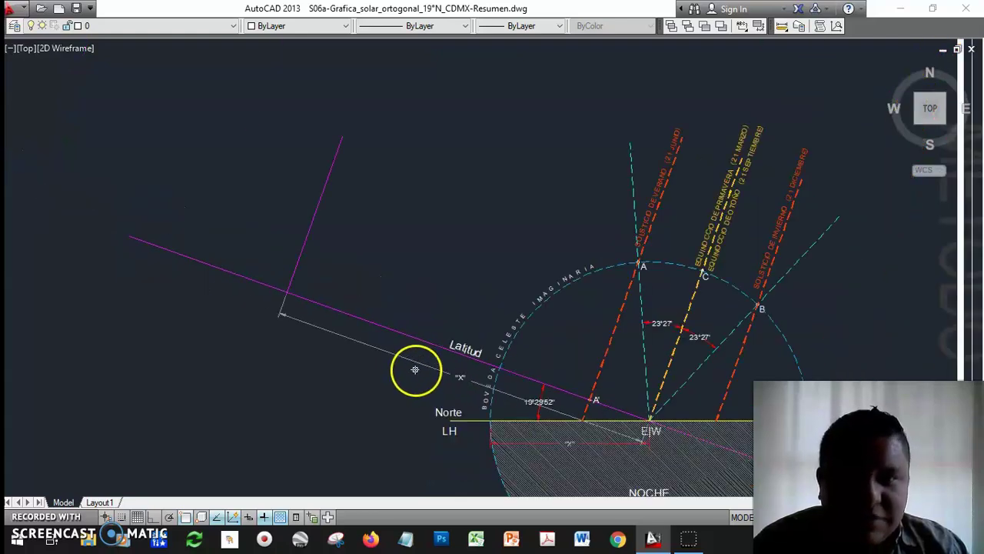
scroll(211, 264, up, 2)
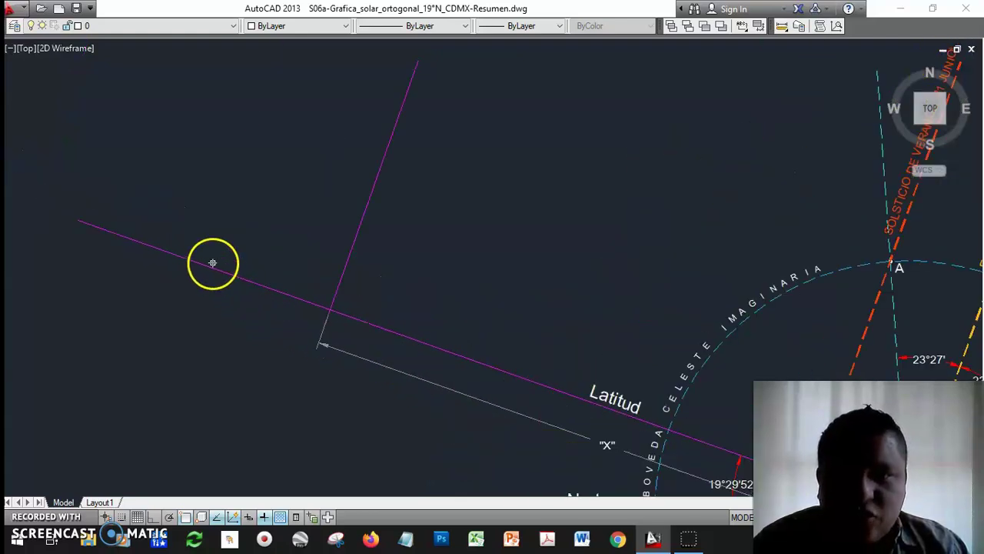
scroll(206, 286, down, 2)
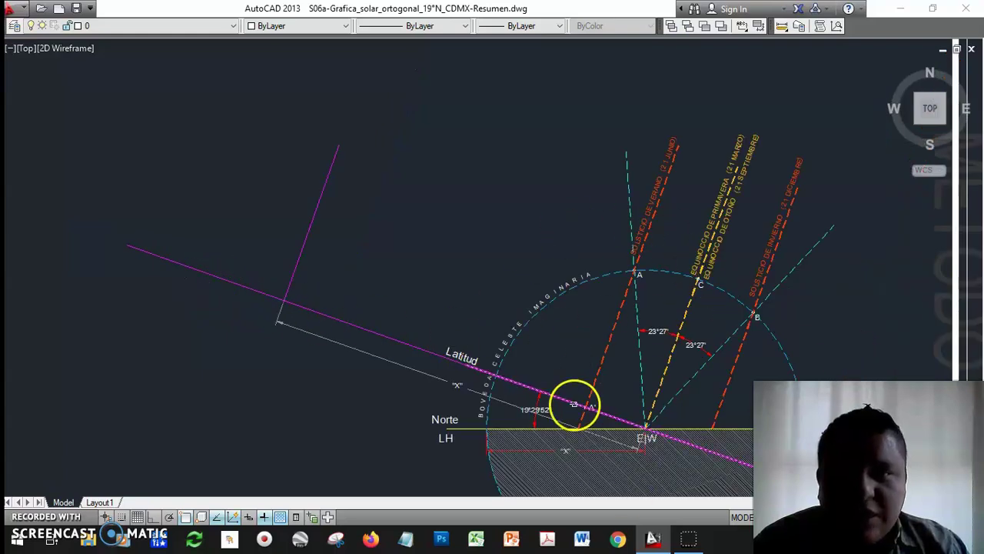
Step: Turn on layer 08, which holds the equinox and solstice arcs and their dashed lines to points A, B and C
middle_drag(591, 340, 527, 270)
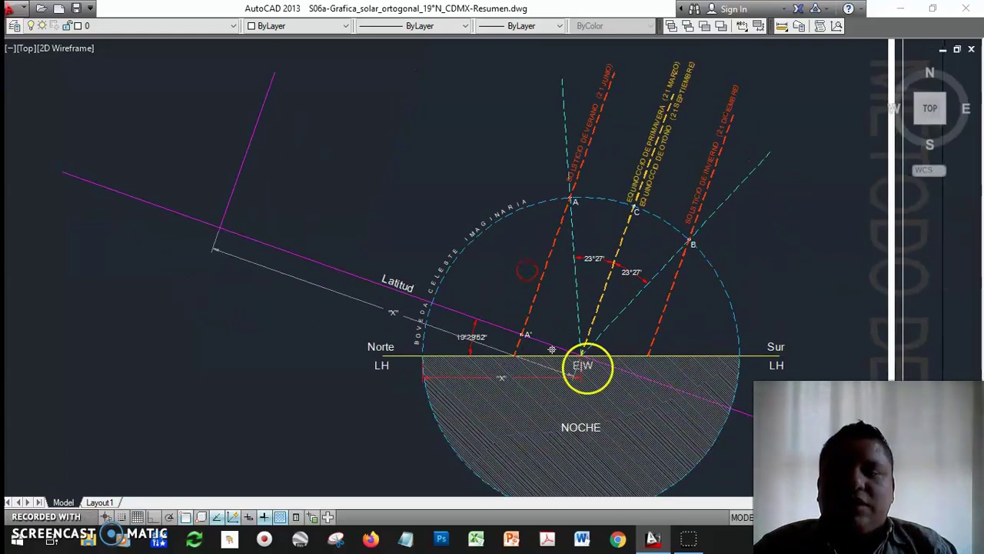
middle_drag(267, 258, 335, 335)
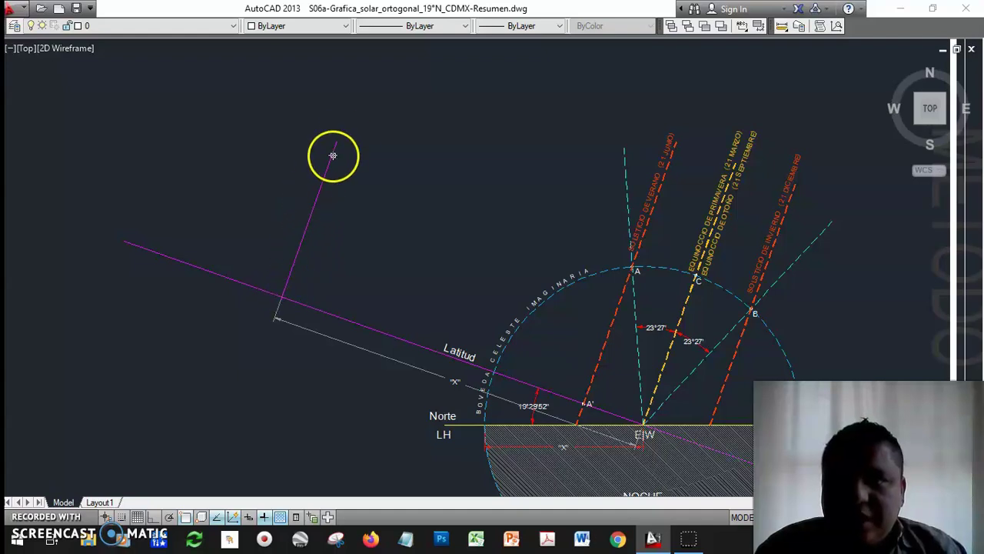
scroll(281, 300, up, 3)
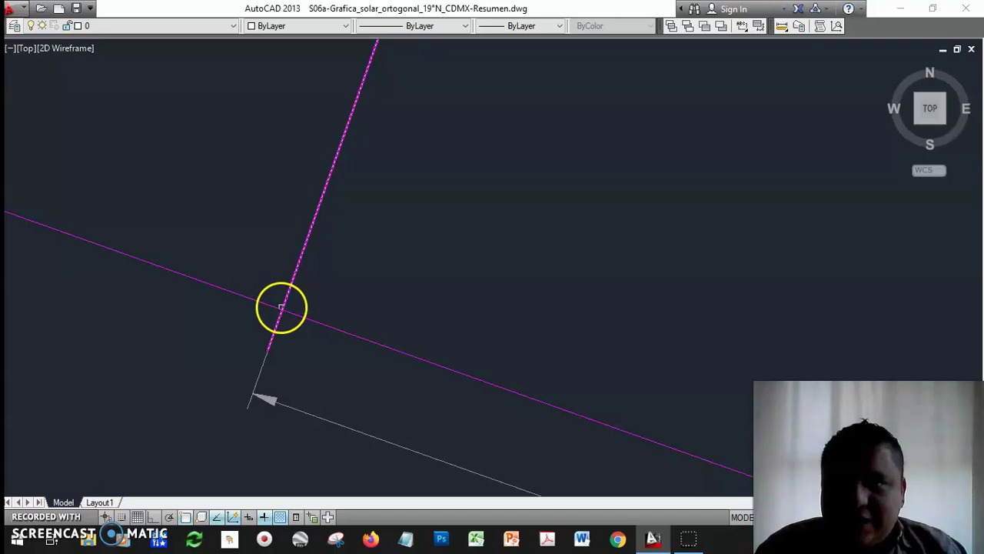
scroll(279, 309, down, 3)
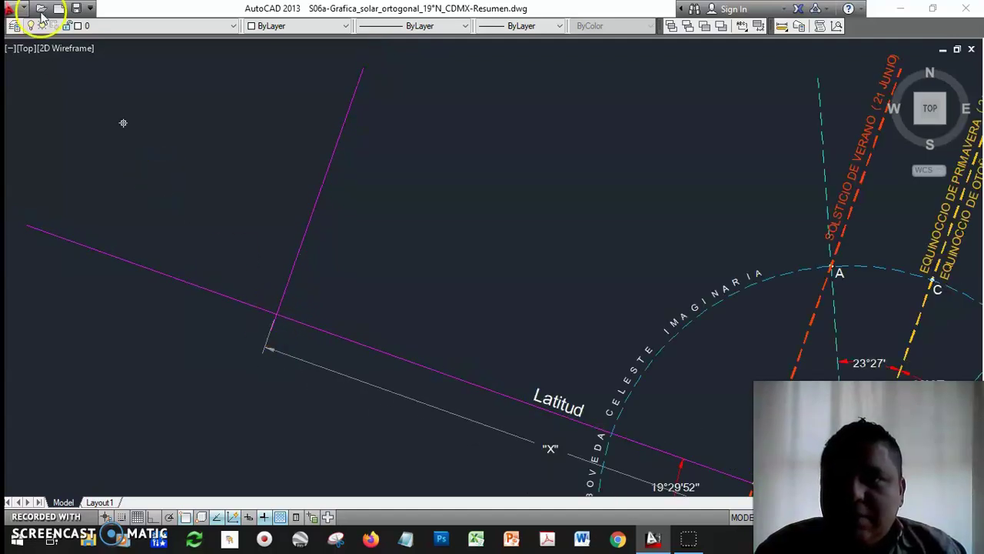
click(50, 25)
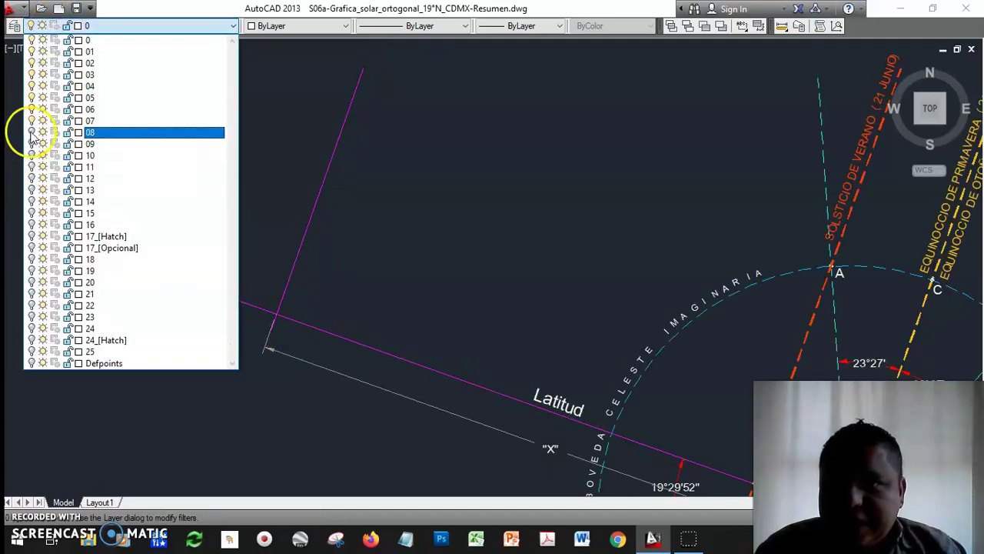
click(31, 132)
click(458, 215)
scroll(399, 298, down, 2)
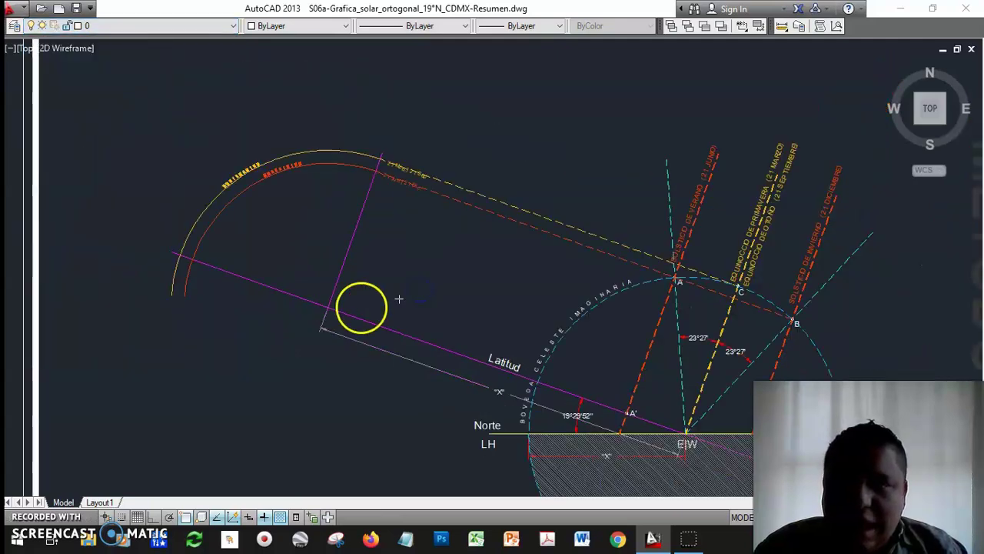
Step: Examine the EQUINOCCIOS and SOLSTICIOS arcs, their shared center, and the "21 Mzo. | 21 Sep." and "21 Jun. | 21 Dic." labels
scroll(331, 319, up, 2)
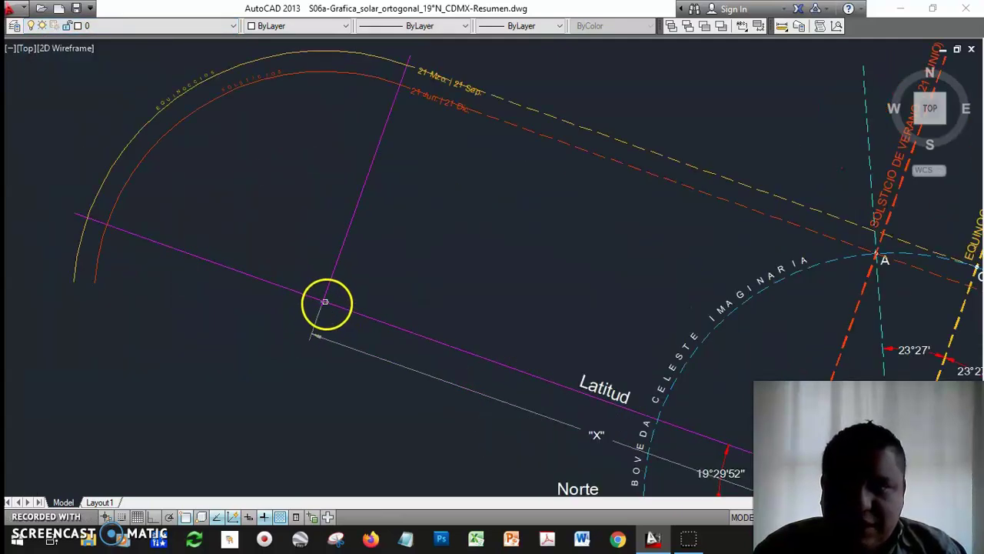
mouse_move(373, 314)
middle_down()
mouse_move(356, 308)
mouse_move(494, 372)
middle_up()
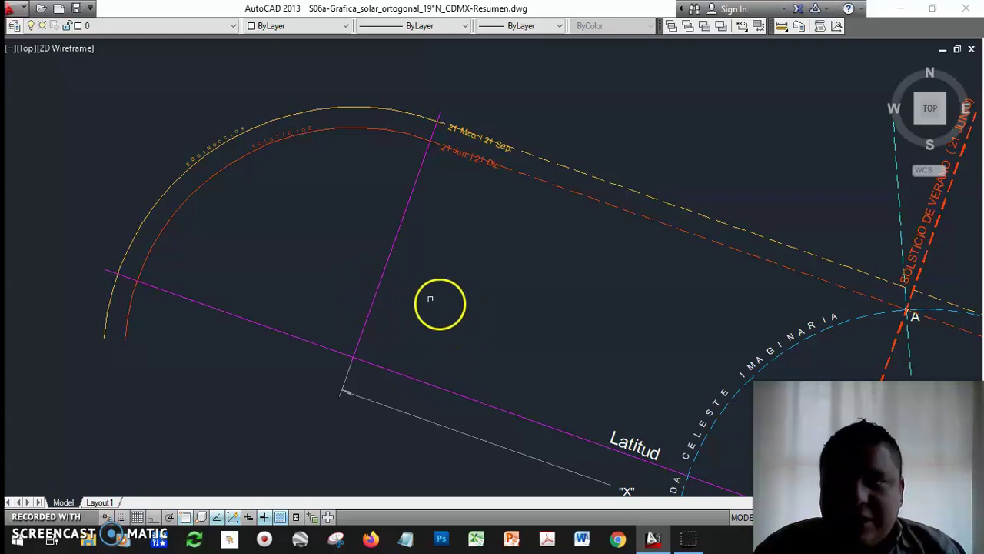
scroll(261, 137, up, 4)
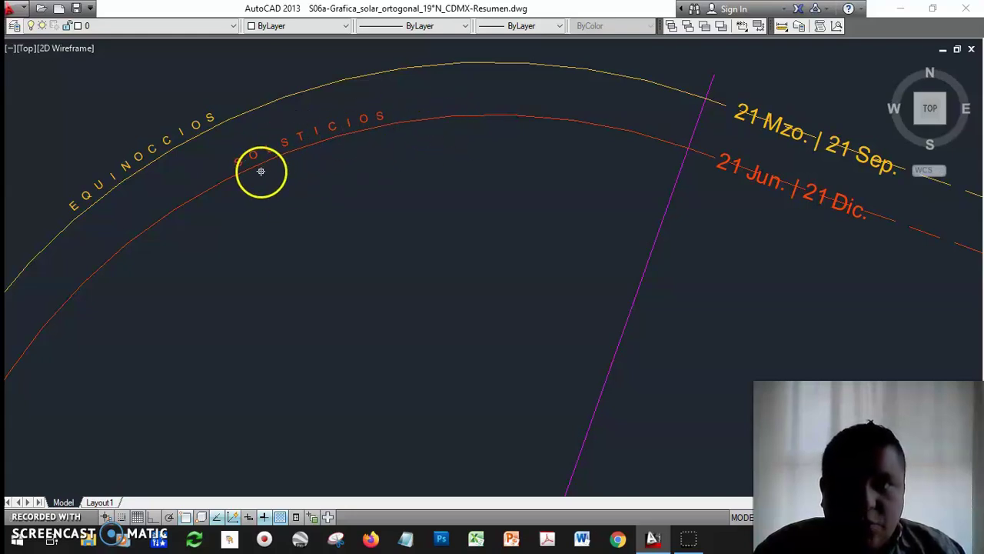
scroll(241, 164, down, 2)
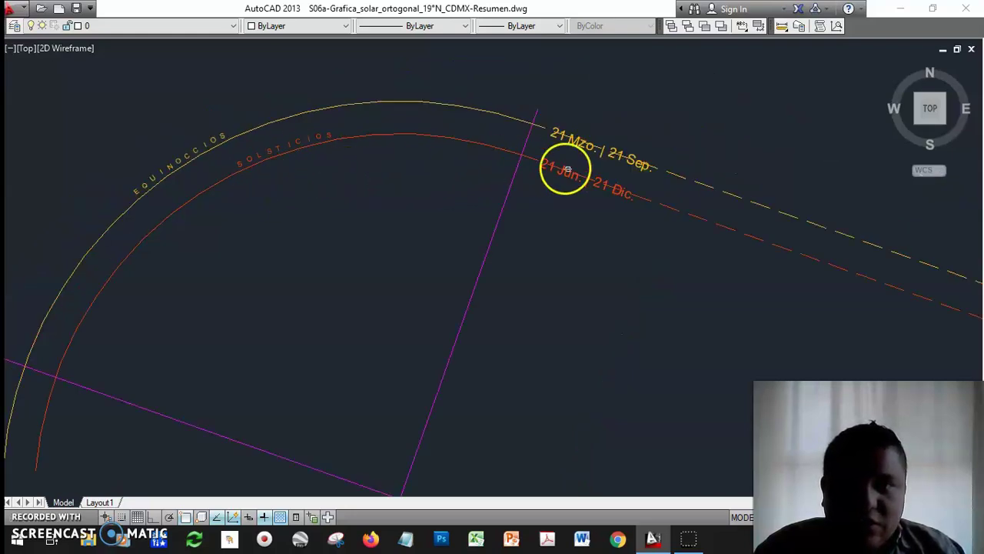
scroll(631, 194, up, 2)
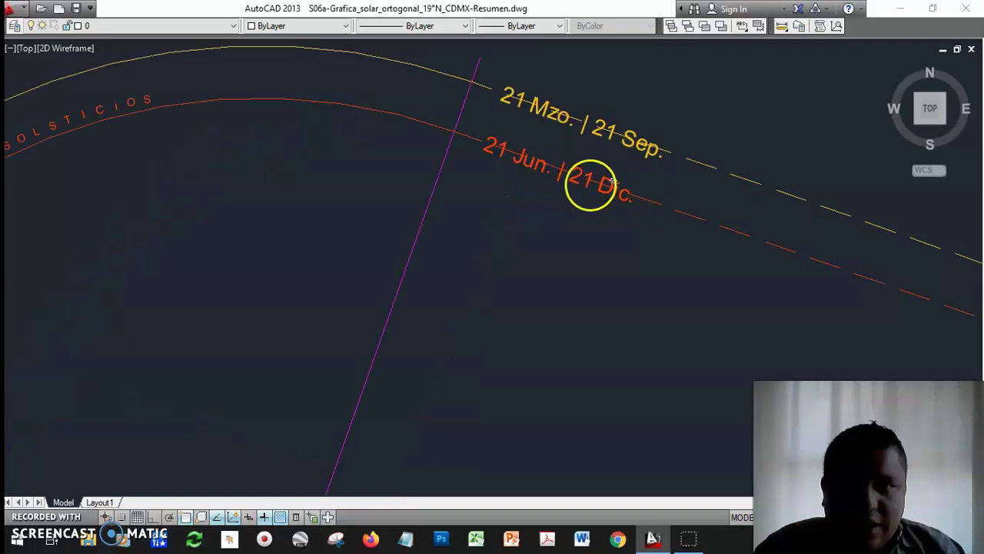
scroll(414, 152, down, 4)
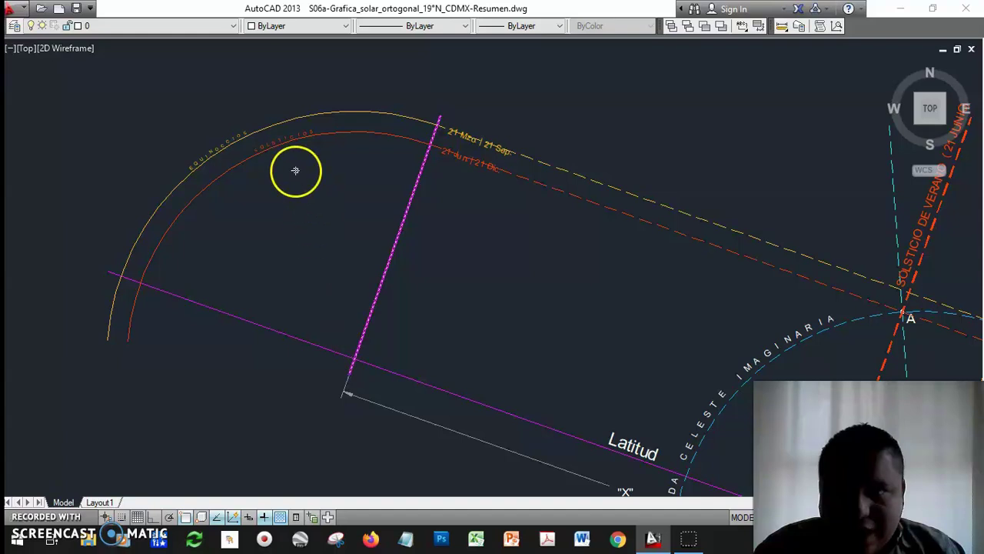
Step: Trace the dashed projection lines to points A, B and C, and relate the circle's E|W center to the arcs' center
middle_drag(342, 158, 55, 154)
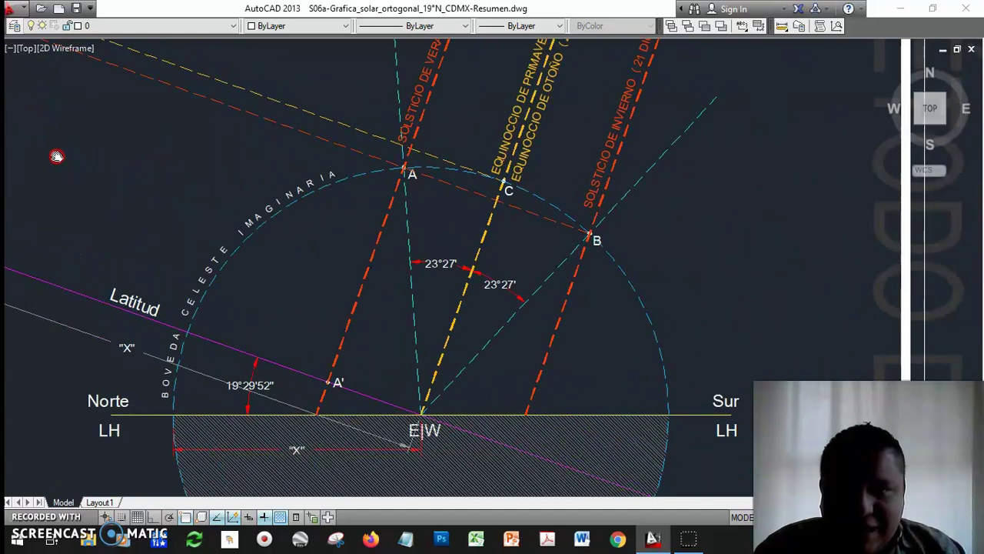
scroll(466, 405, up, 2)
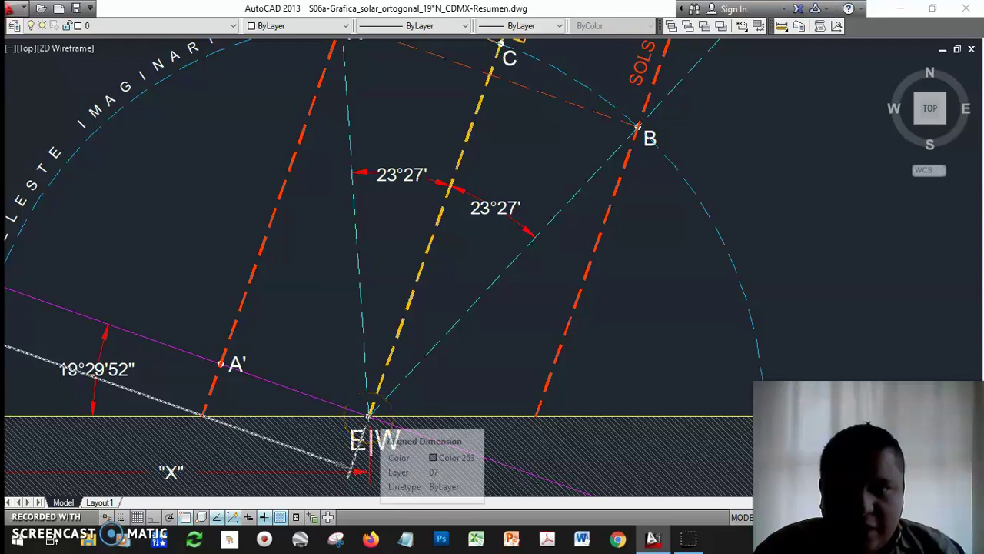
middle_drag(415, 257, 465, 319)
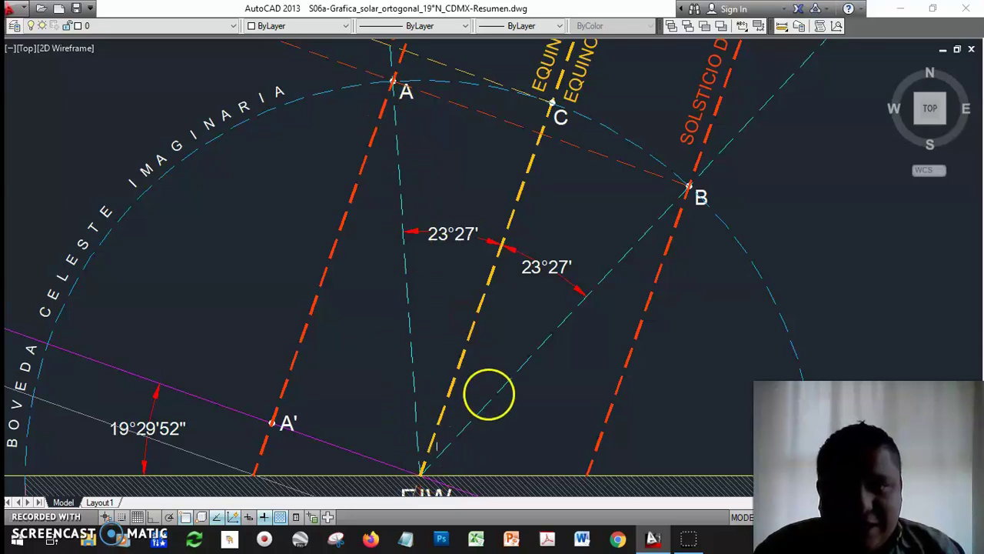
scroll(554, 371, down, 2)
mouse_move(158, 222)
middle_down()
mouse_move(618, 300)
mouse_move(333, 206)
middle_up()
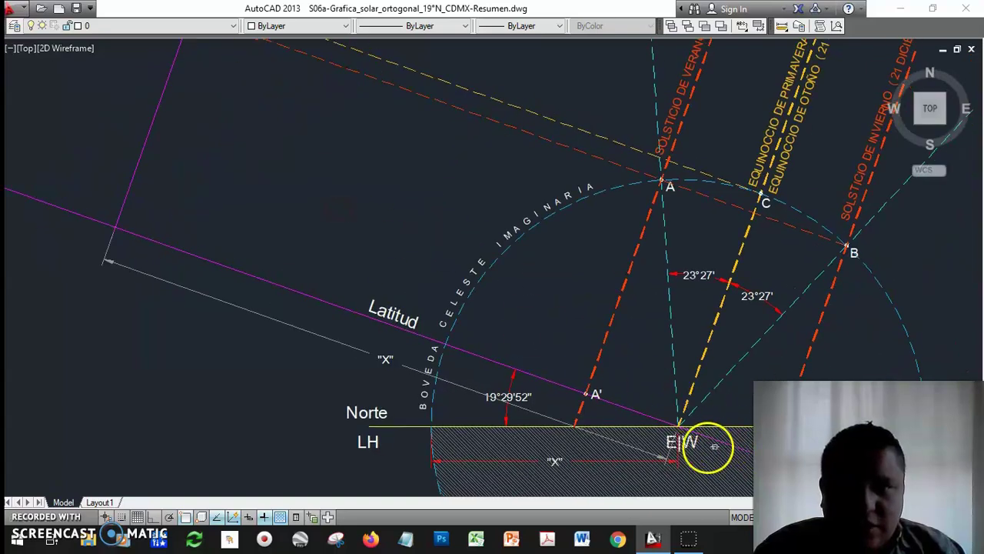
click(680, 423)
key(Escape)
middle_drag(174, 193, 453, 336)
click(402, 375)
key(Escape)
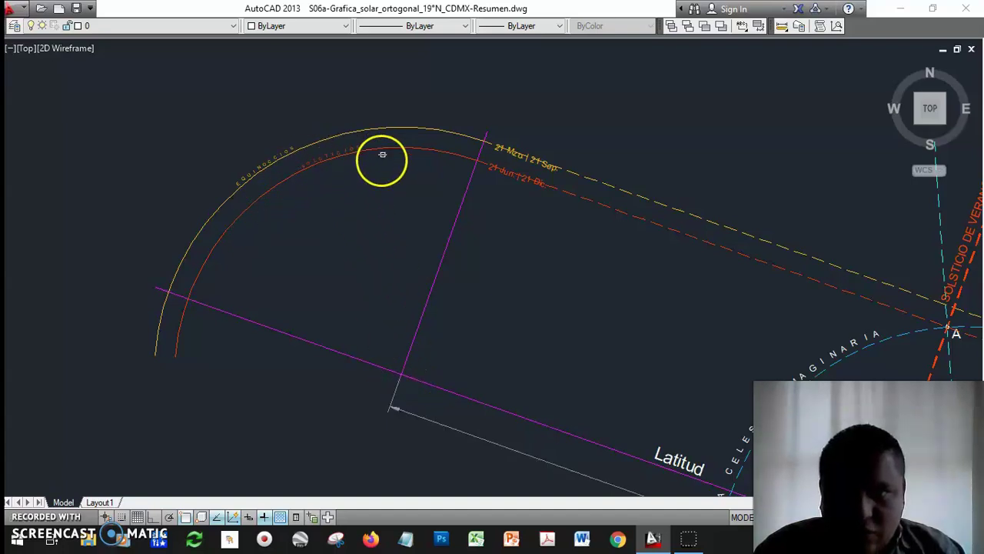
Step: Compare the EQUINOCCIOS arc with the distance from the E|W center to point C on the celestial vault
scroll(242, 158, up, 3)
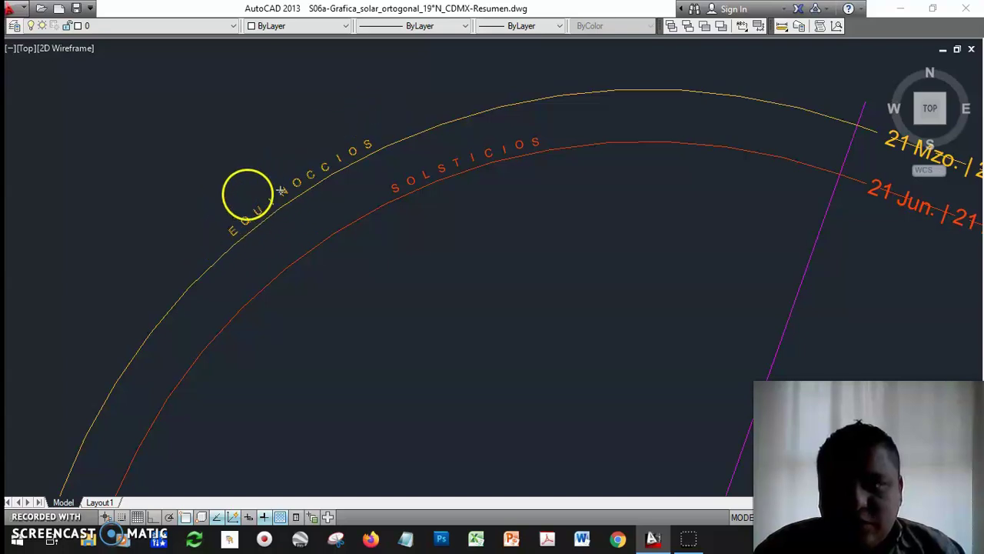
scroll(197, 185, down, 3)
scroll(226, 230, down, 3)
middle_drag(492, 380, 122, 212)
middle_drag(598, 465, 580, 455)
scroll(584, 428, up, 2)
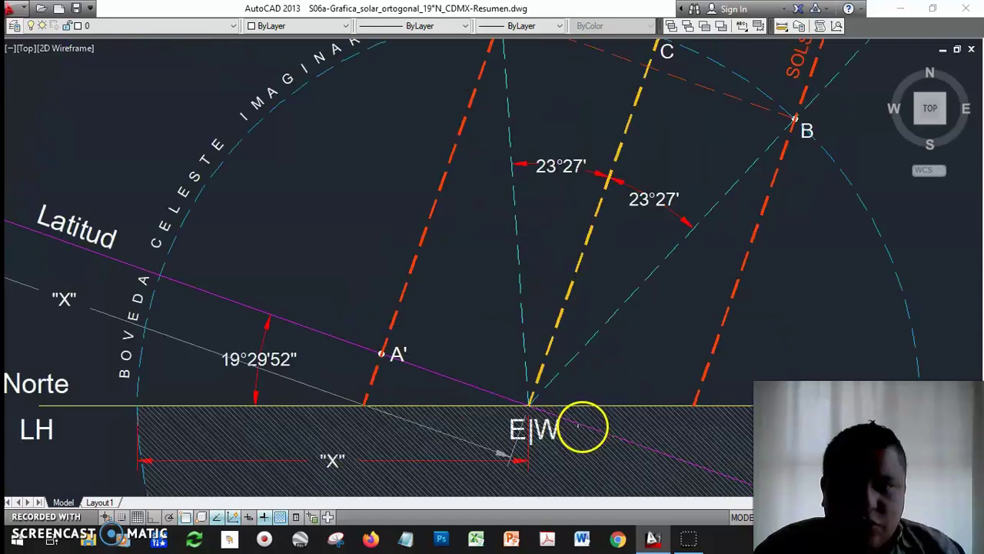
middle_drag(609, 182, 593, 261)
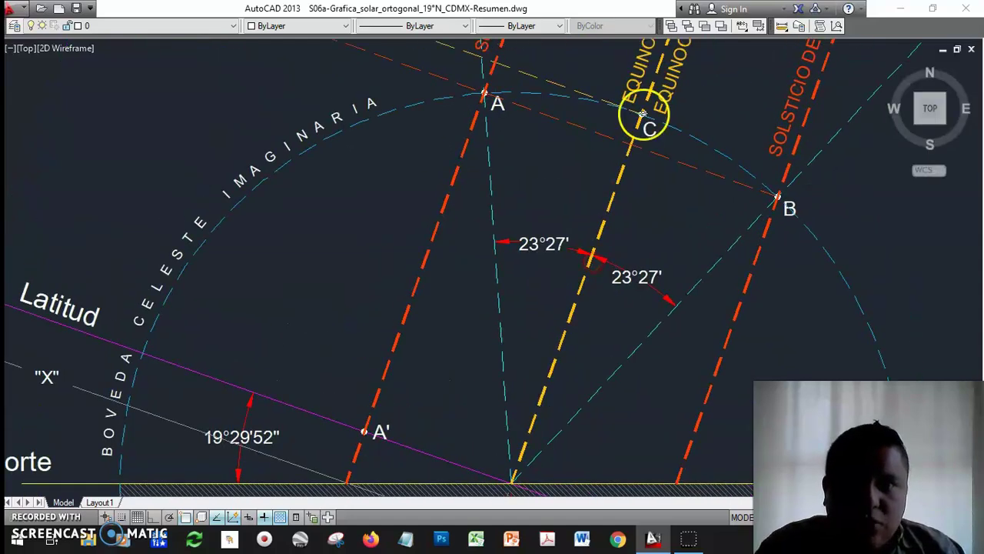
scroll(560, 418, down, 2)
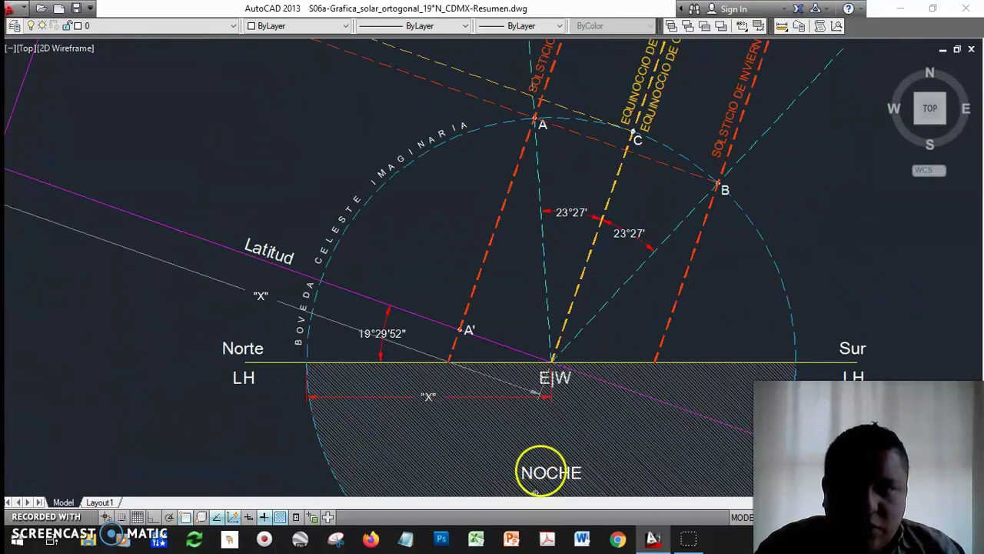
mouse_move(541, 295)
middle_down()
mouse_move(812, 374)
mouse_move(966, 536)
middle_up()
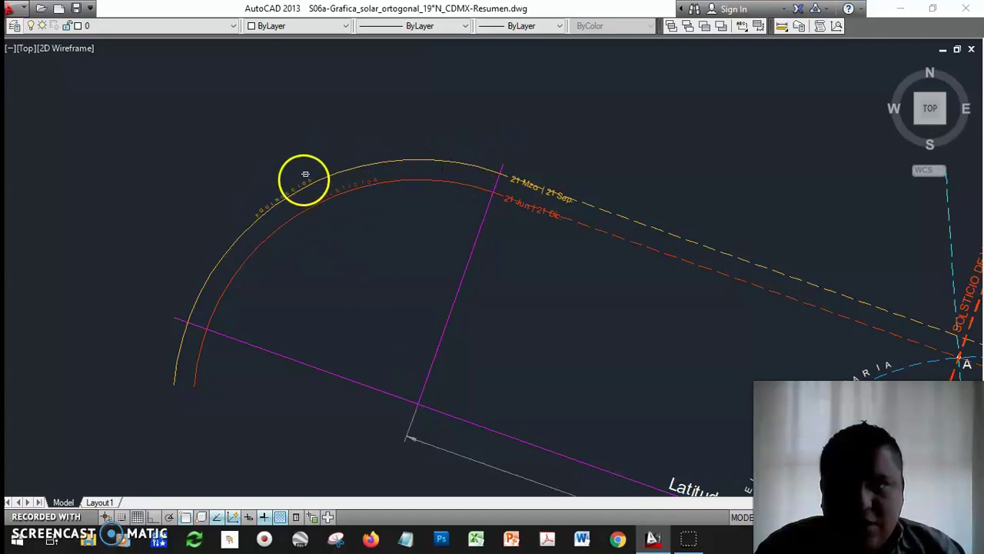
Step: Turn on layer 09, which holds the hour lines at 15° intervals, the hour labels and the PROYECCIÓN VERTICAL title
scroll(299, 187, up, 2)
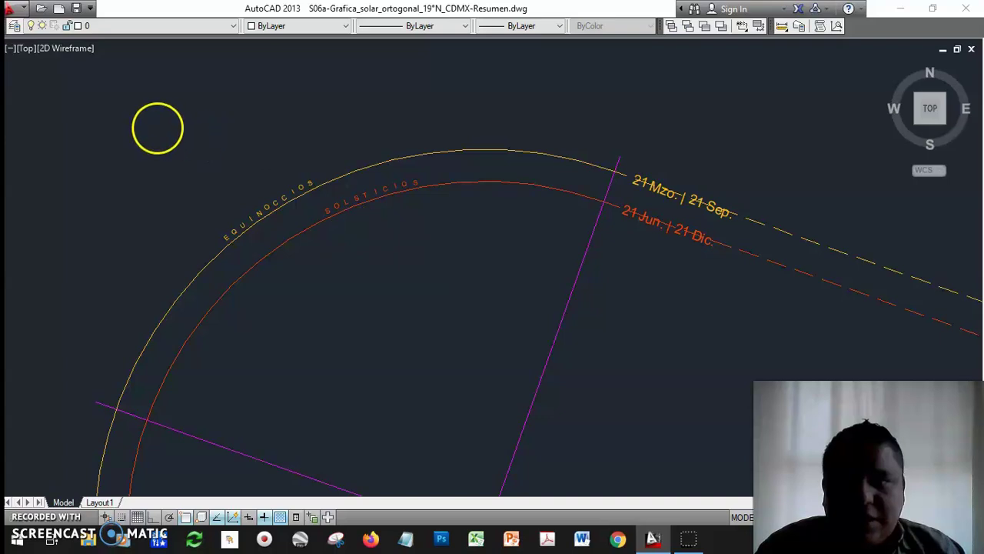
scroll(157, 128, down, 2)
click(85, 25)
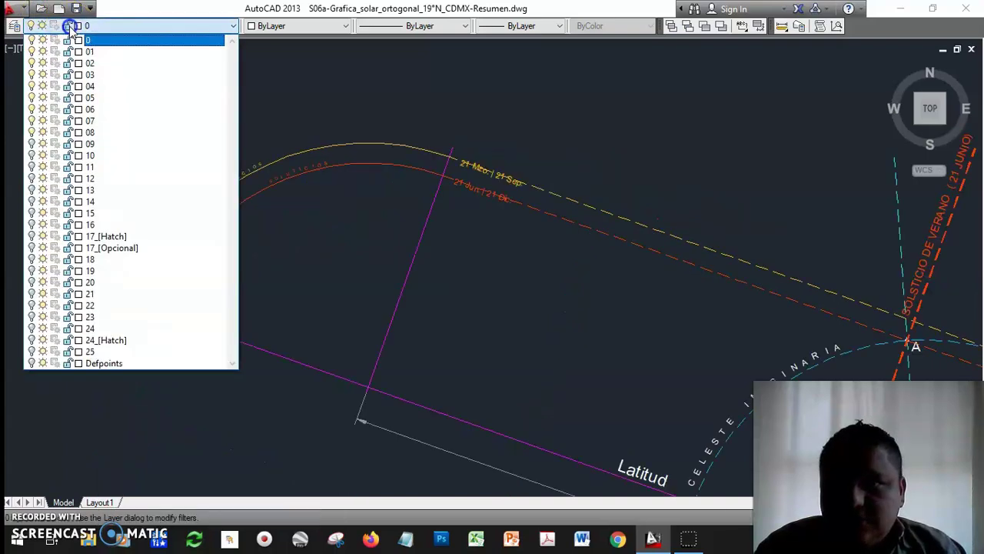
click(32, 143)
click(481, 254)
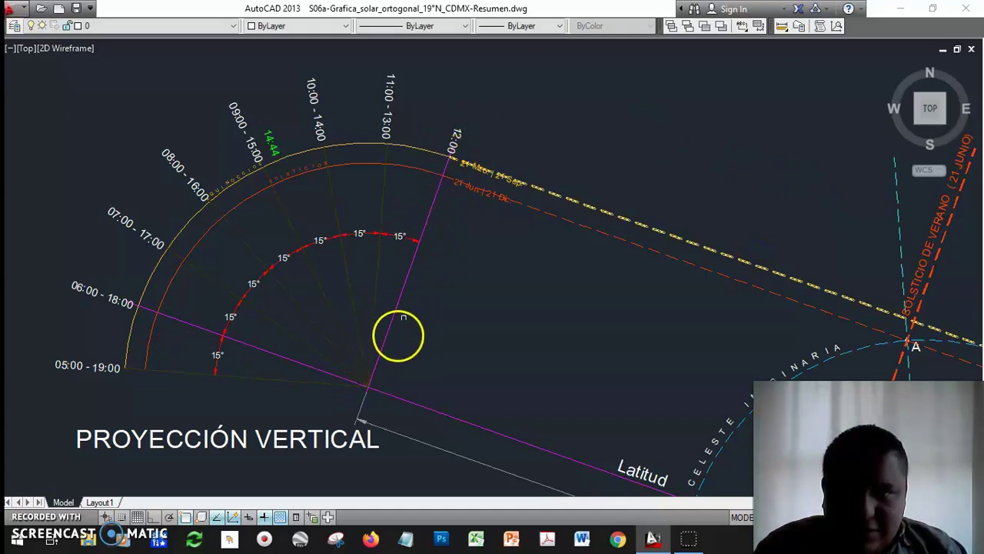
Step: Examine the 15° hour divisions from 12:00 to 05:00 - 19:00 and their relation to the solar lines on the celestial vault
scroll(436, 188, up, 2)
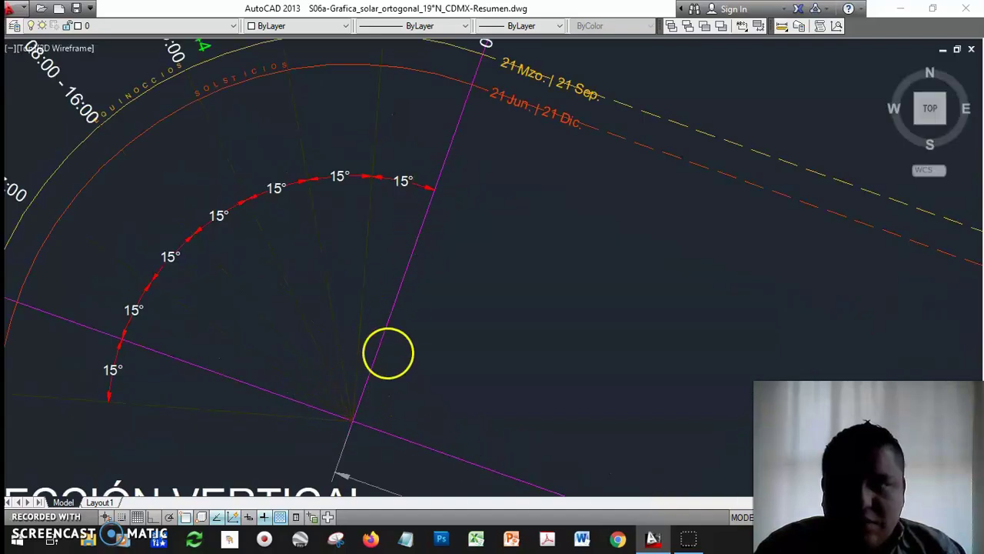
scroll(398, 288, down, 2)
middle_drag(398, 287, 431, 276)
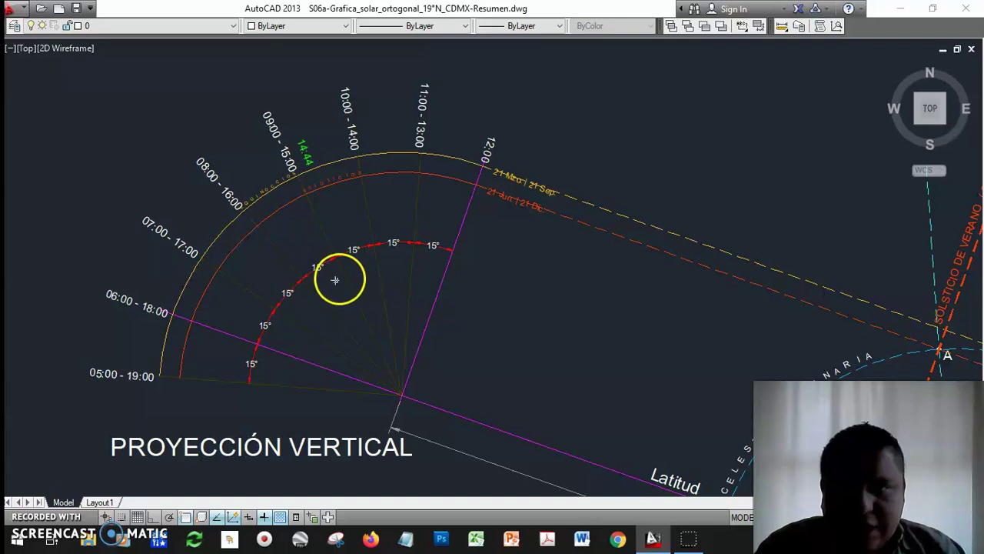
middle_drag(608, 389, 270, 259)
middle_drag(187, 248, 567, 376)
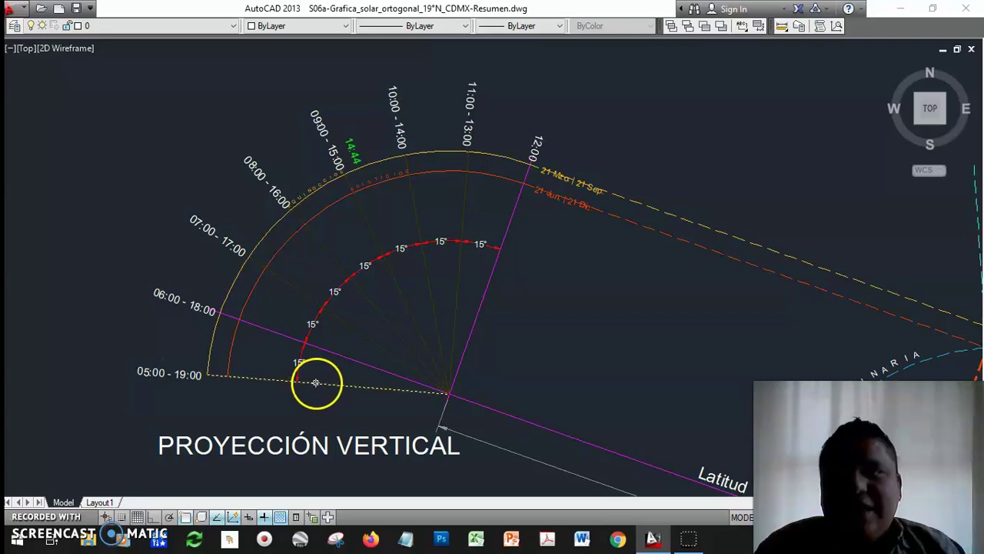
middle_drag(688, 319, 206, 178)
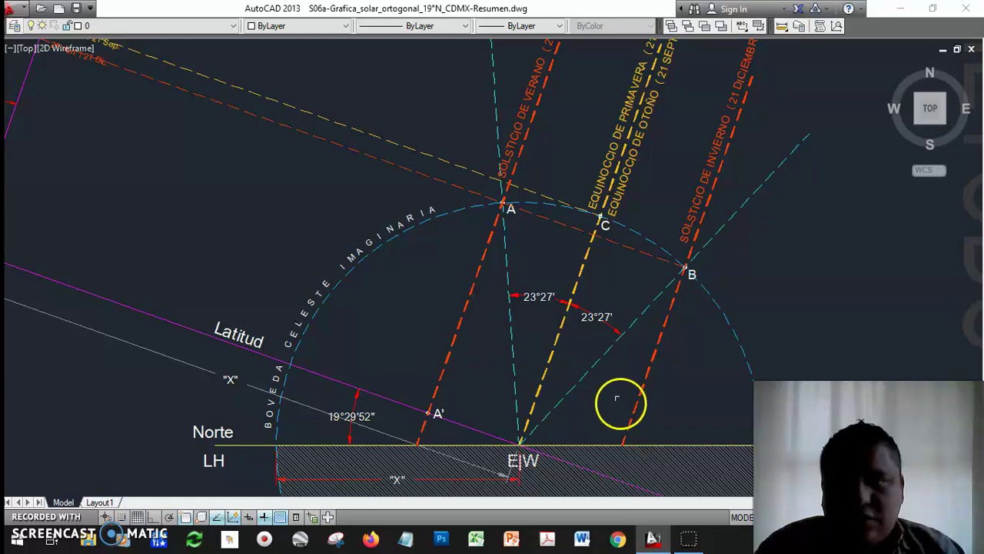
Step: Turn on layer 10, which holds the dashed lines projected from the 09:00 - 15:00 hour to the equinox and solstice lines
scroll(620, 403, down, 2)
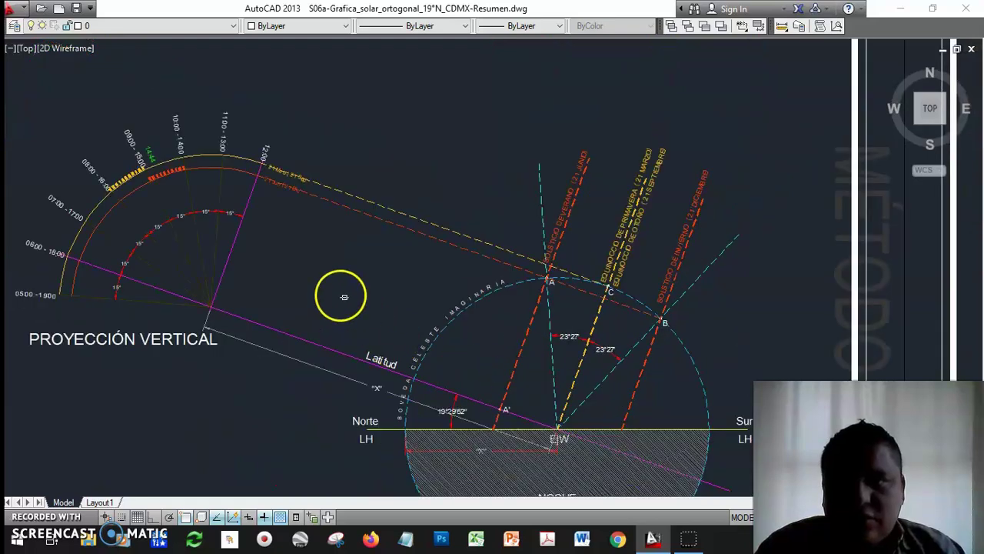
click(75, 26)
click(31, 156)
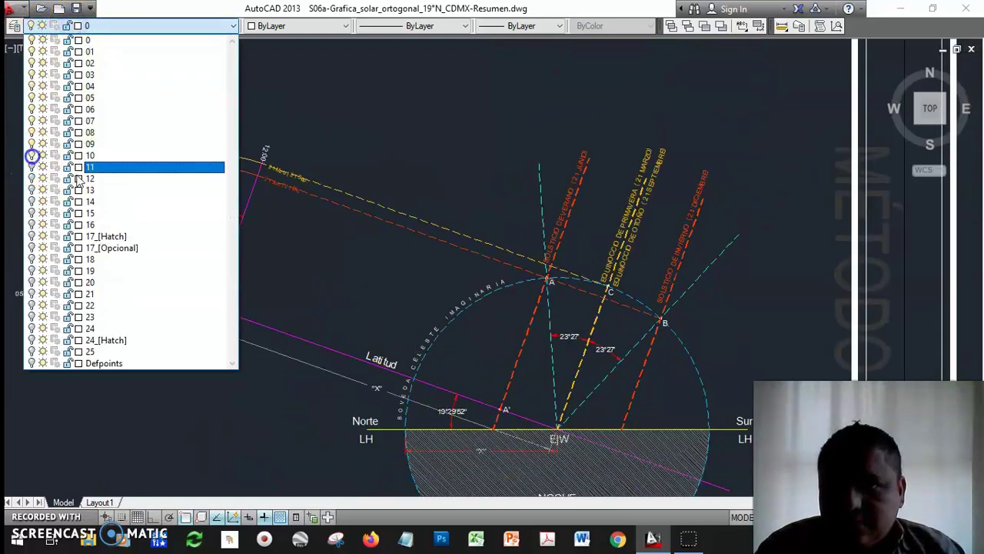
click(340, 240)
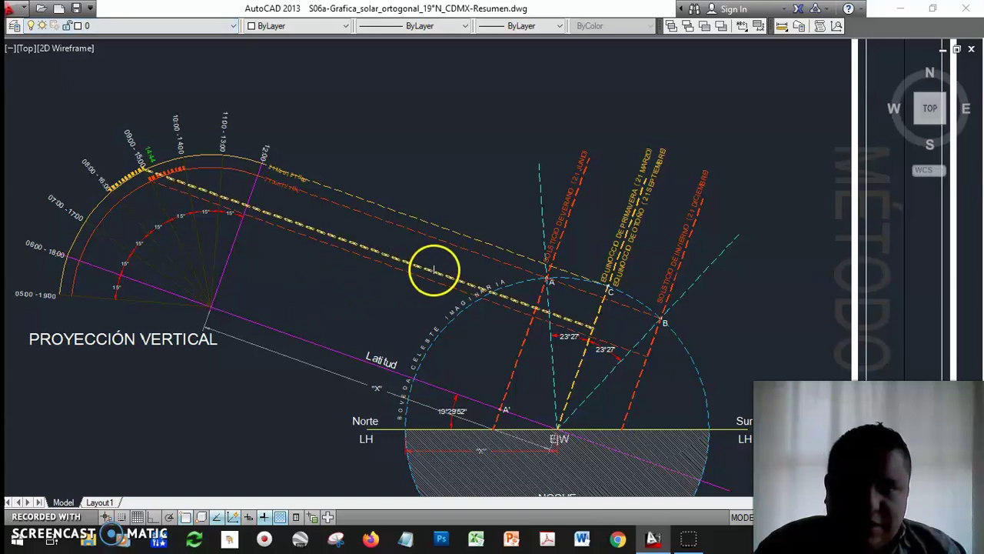
Step: Examine the 09:00 - 15:00 projection lines and the EQUINOCCIOS and SOLSTICIOS arcs with their date labels in the vertical projection
scroll(435, 269, up, 2)
scroll(439, 298, down, 2)
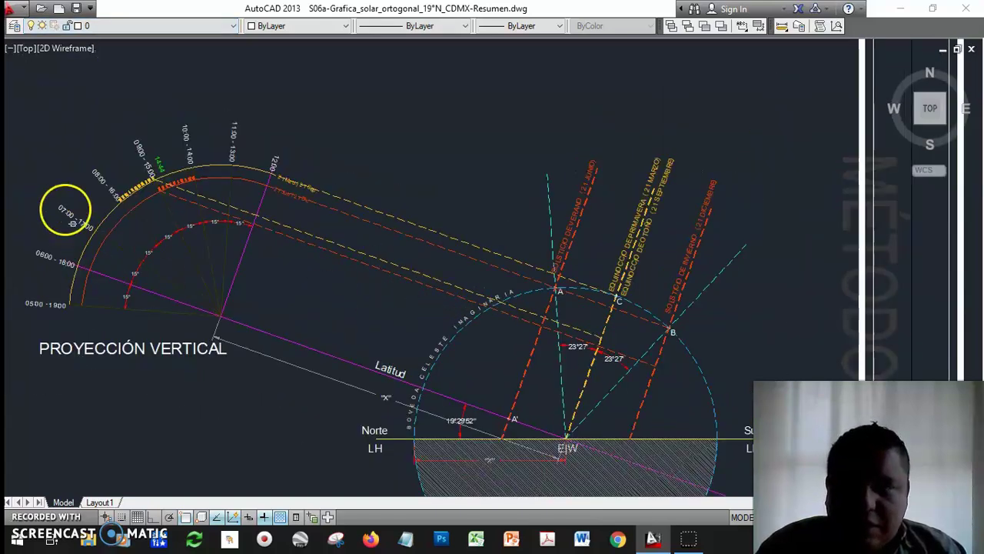
mouse_move(629, 386)
middle_down()
mouse_move(562, 314)
mouse_move(526, 240)
middle_up()
mouse_move(293, 158)
middle_down()
mouse_move(514, 322)
mouse_move(470, 326)
middle_up()
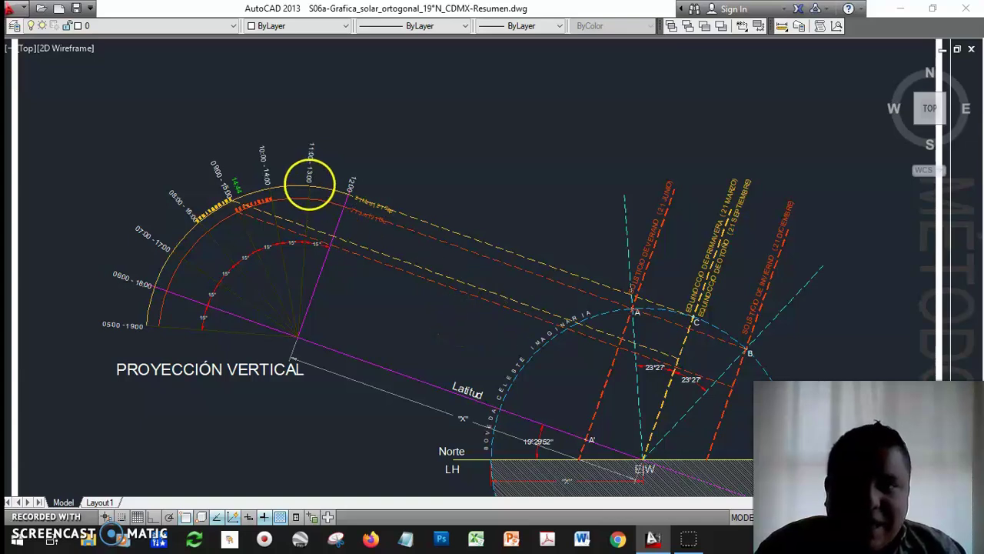
scroll(310, 184, up, 6)
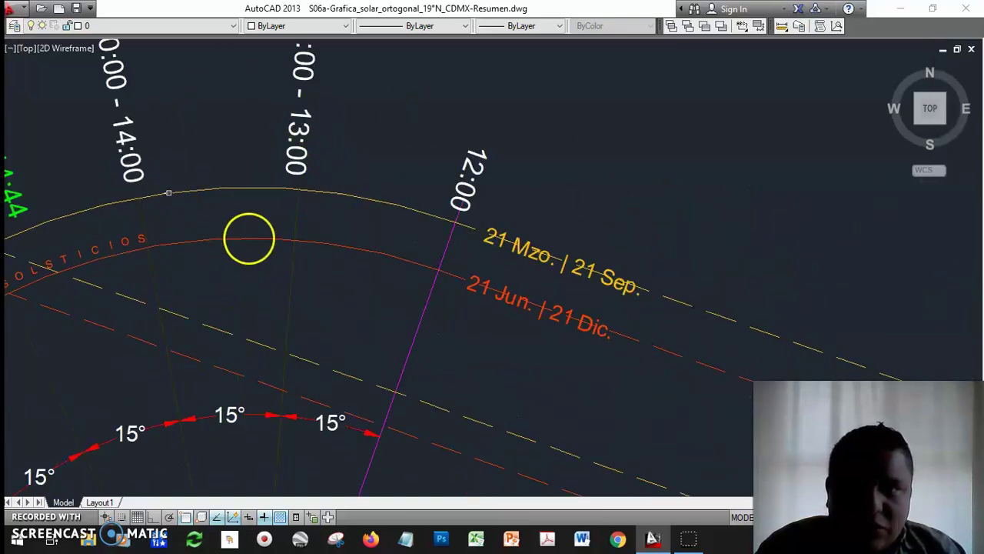
scroll(472, 175, down, 6)
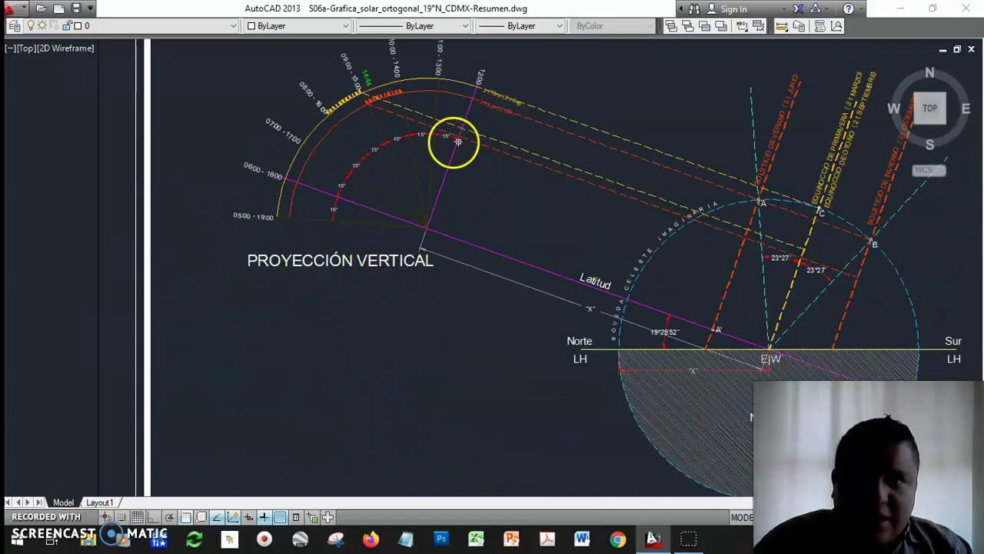
scroll(373, 93, up, 6)
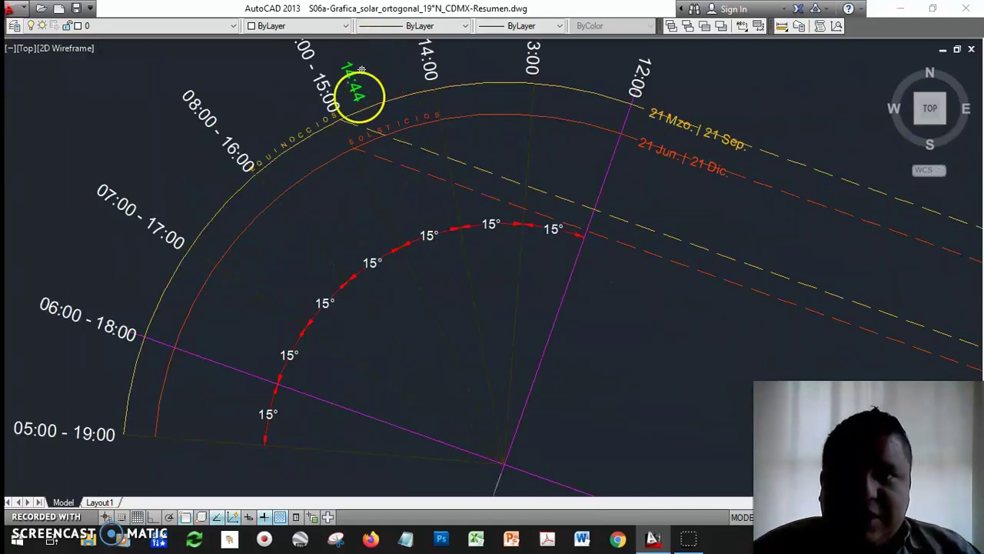
scroll(196, 218, up, 4)
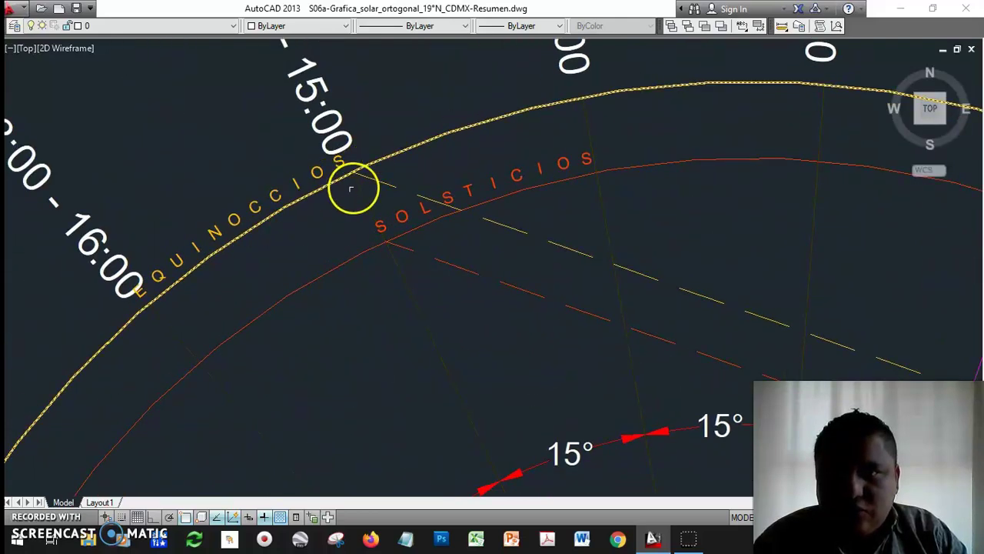
Step: Highlight the yellow dashed projection line and trace it from the EQUINOCCIOS arc at 09:00 - 15:00 to the equinox line
mouse_move(369, 248)
middle_down()
mouse_move(259, 103)
mouse_move(402, 419)
mouse_move(329, 290)
mouse_move(292, 259)
middle_up()
scroll(413, 366, down, 2)
click(433, 329)
middle_drag(635, 354, 219, 125)
scroll(222, 163, down, 2)
scroll(416, 334, down, 2)
middle_drag(416, 334, 305, 288)
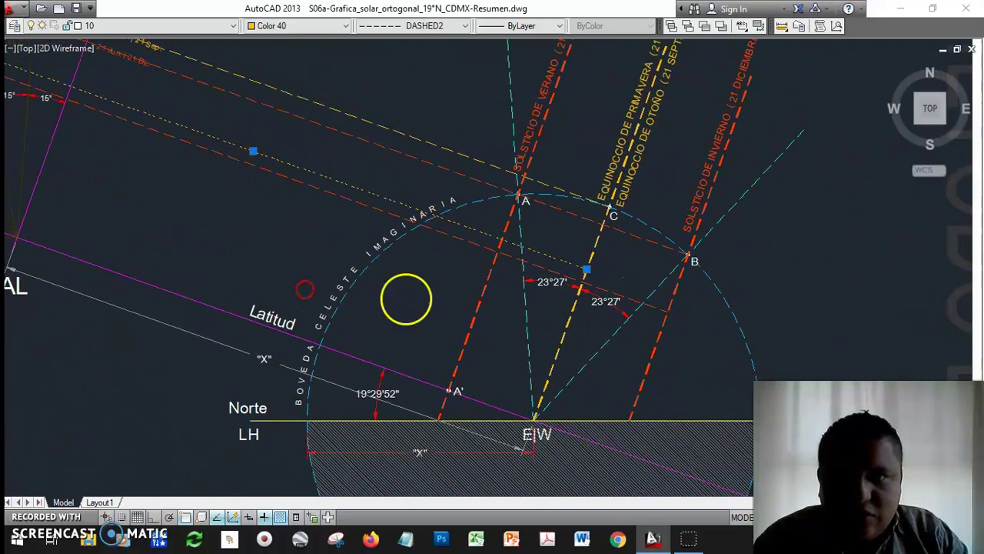
scroll(589, 255, up, 2)
mouse_move(608, 273)
middle_down()
mouse_move(448, 277)
mouse_move(426, 313)
middle_up()
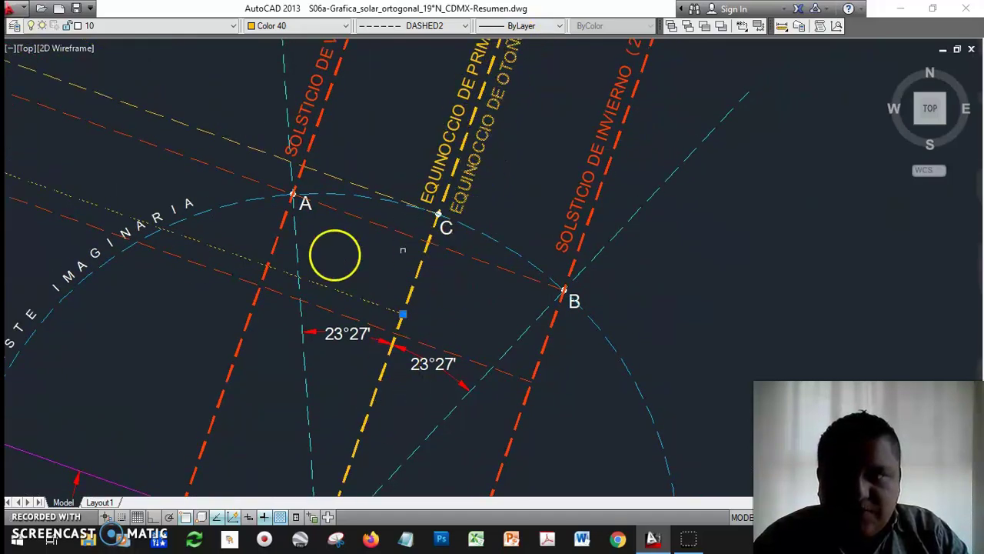
middle_drag(359, 261, 756, 289)
mouse_move(77, 185)
middle_down()
mouse_move(387, 294)
mouse_move(339, 285)
middle_up()
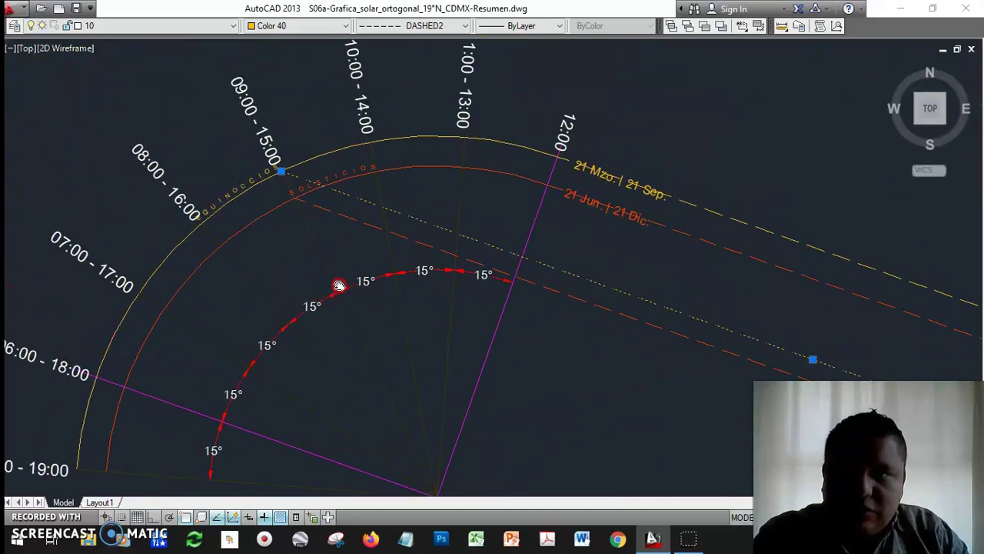
Step: Examine where the 09:00 - 15:00 hour line crosses the EQUINOCCIOS and SOLSTICIOS arcs and the dashed projections start
scroll(280, 172, up, 2)
scroll(301, 212, up, 3)
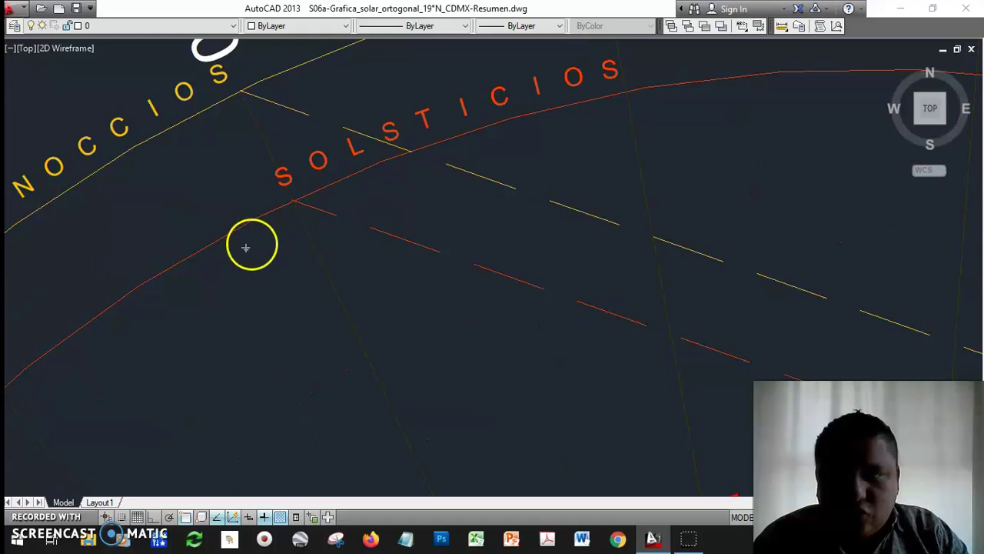
scroll(336, 220, down, 3)
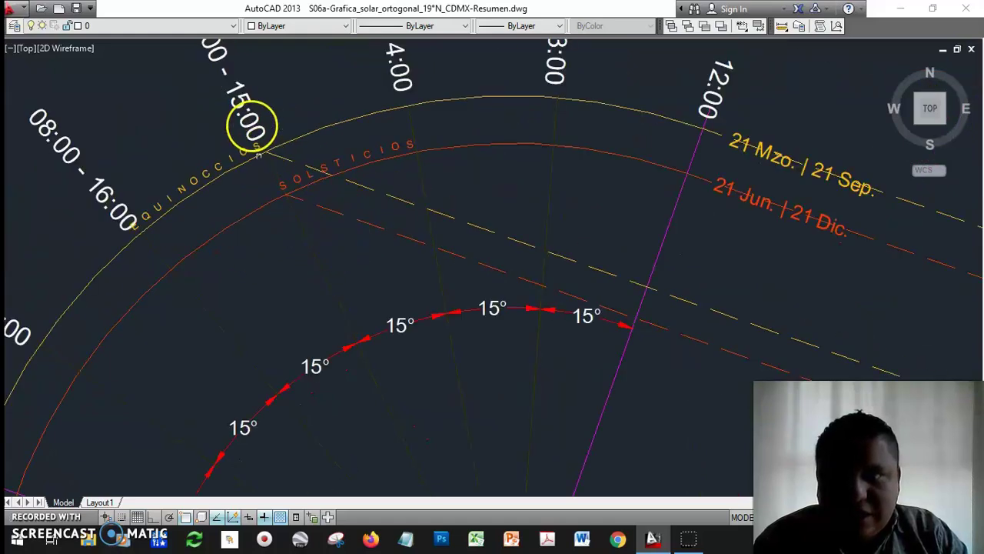
scroll(294, 204, up, 2)
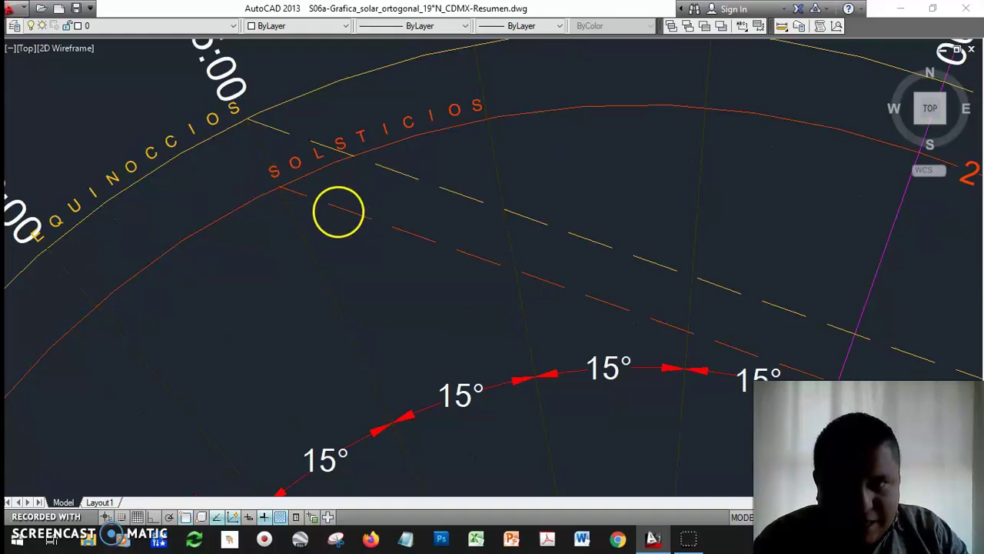
scroll(336, 213, down, 2)
scroll(270, 132, down, 2)
middle_drag(270, 131, 235, 88)
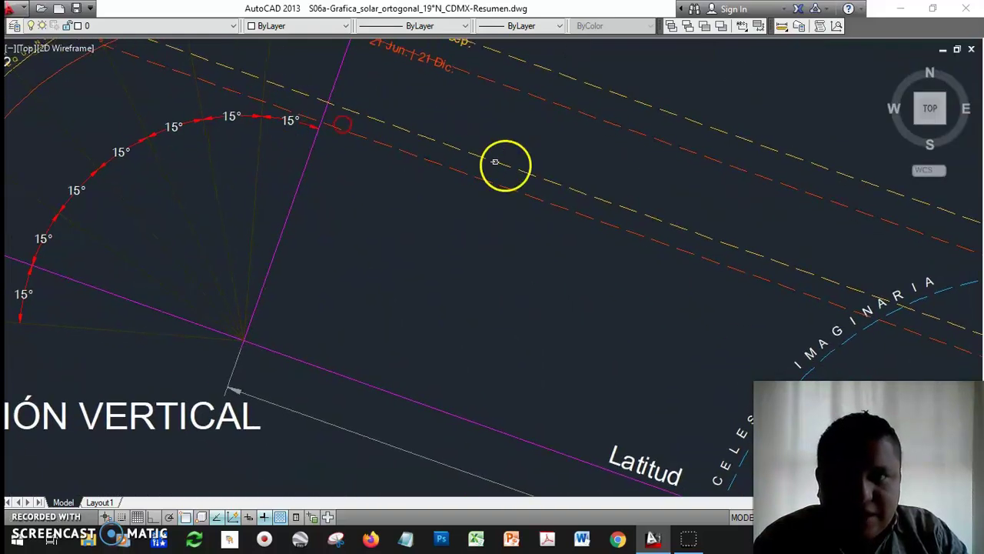
Step: Highlight the red dashed projection line from the SOLSTICIOS arc and inspect its intersections with both solstice lines inside the celestial vault
click(504, 185)
middle_drag(488, 244, 279, 196)
mouse_move(639, 279)
middle_down()
mouse_move(516, 257)
mouse_move(455, 223)
middle_up()
middle_drag(573, 278, 476, 230)
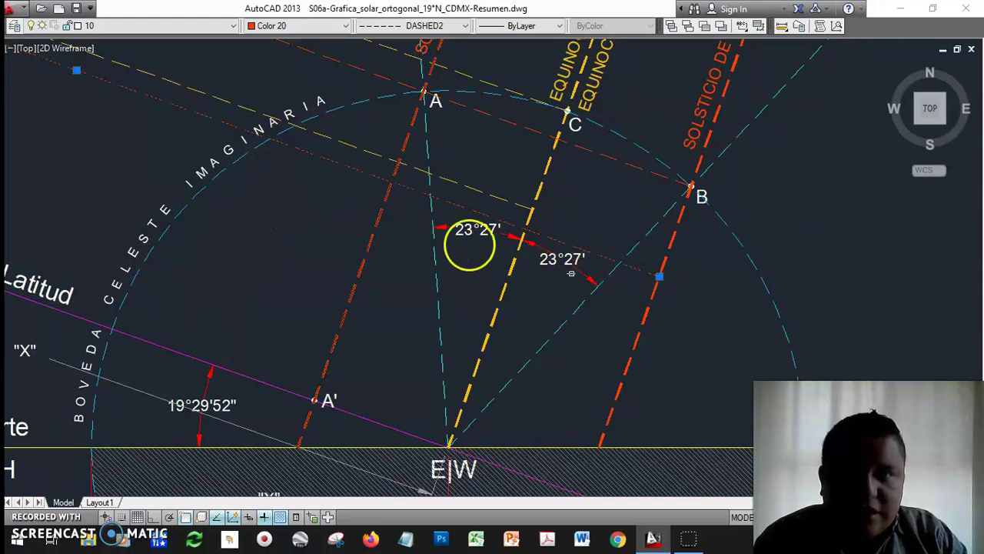
middle_drag(409, 255, 401, 279)
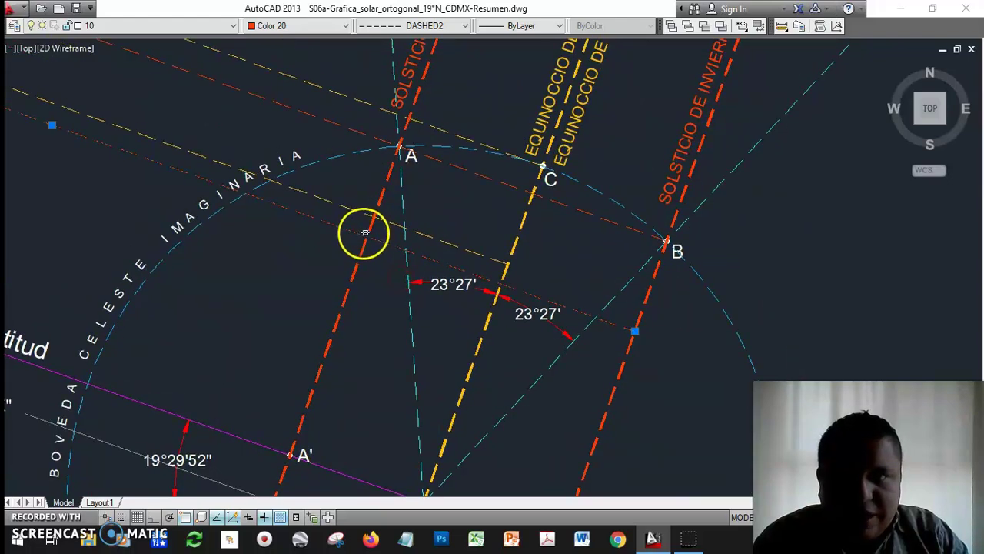
key(Escape)
scroll(623, 323, up, 3)
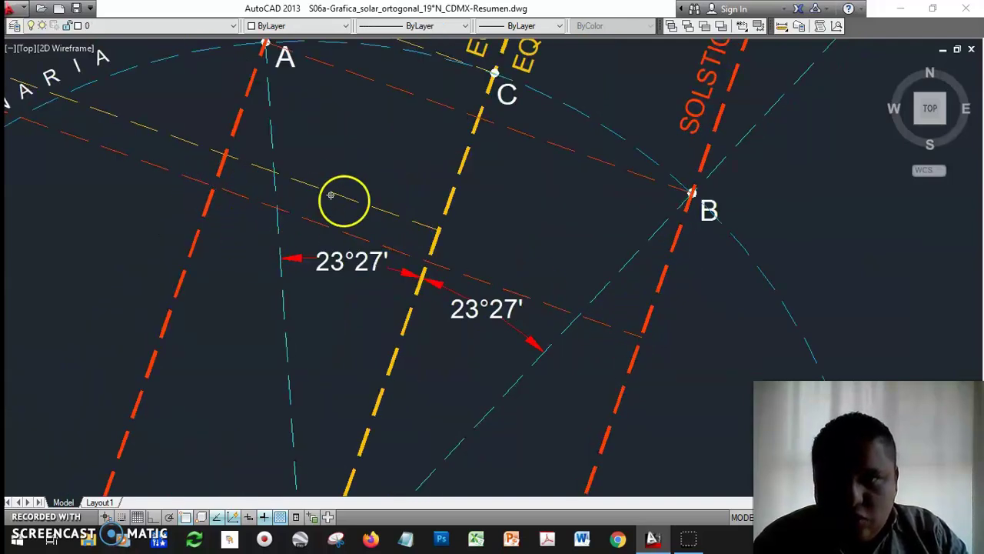
click(439, 221)
key(Escape)
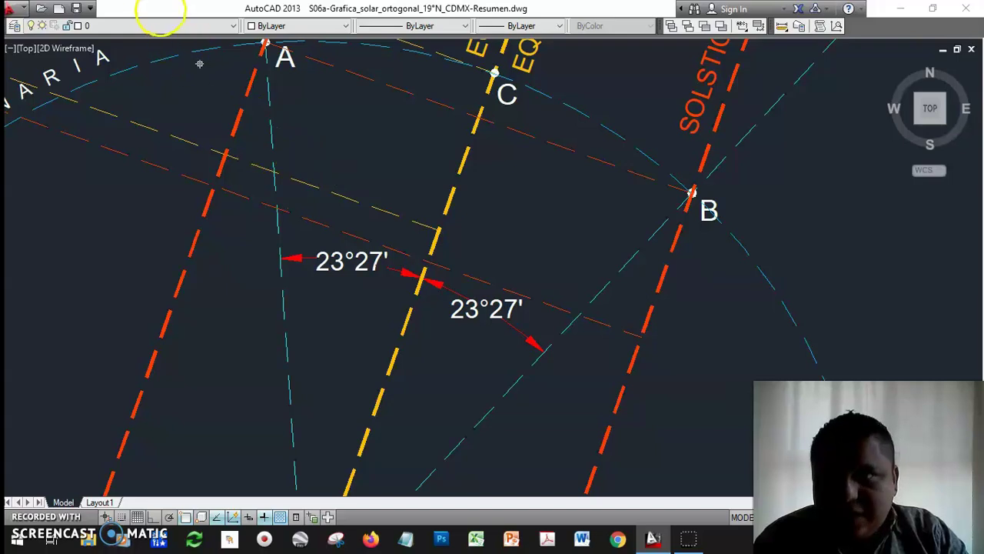
Step: Turn on layer 11, which holds the cyan 09:00 - 15:00 hour curve and its label
click(150, 26)
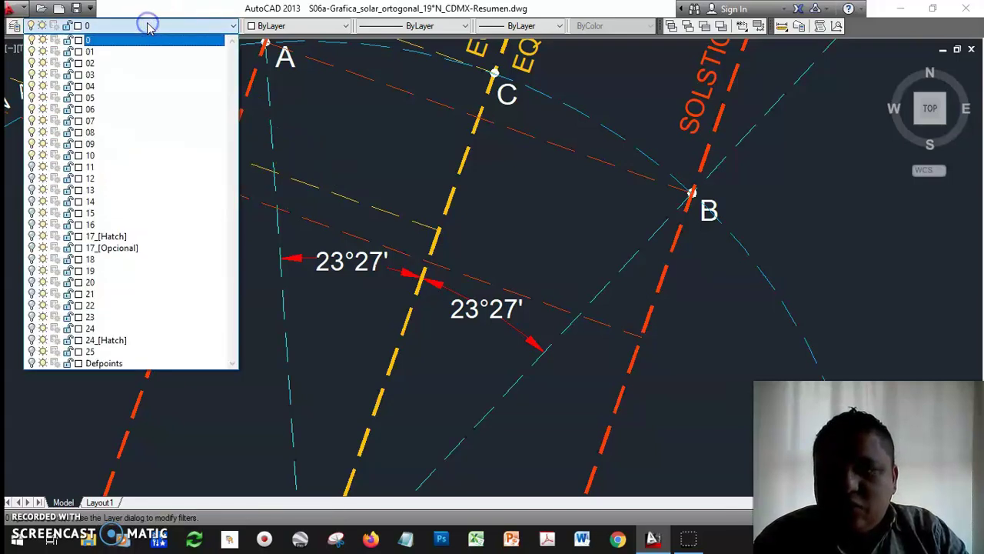
click(32, 166)
click(314, 345)
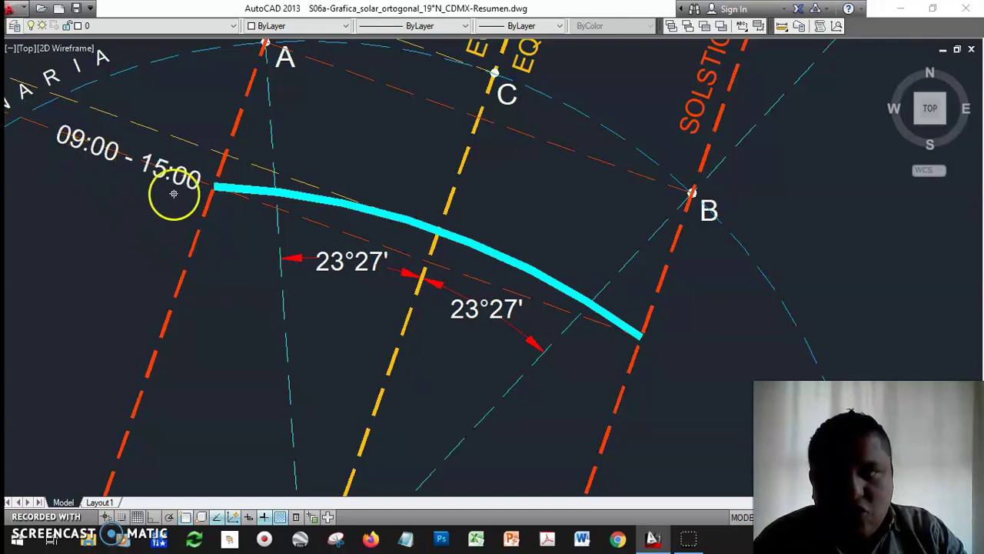
Step: Examine how the 09:00 - 15:00 curve joins the summer solstice, equinox and winter solstice lines
scroll(385, 269, down, 2)
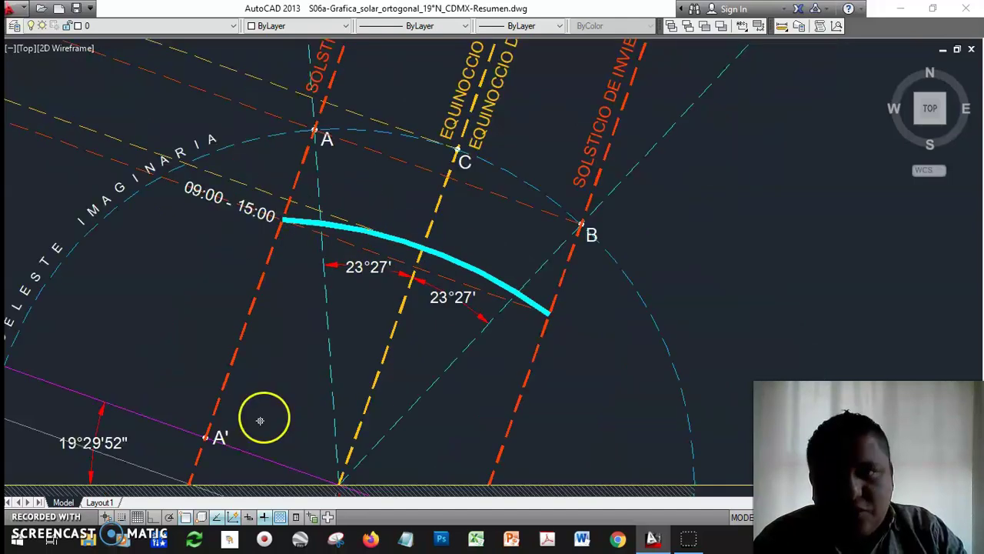
click(512, 395)
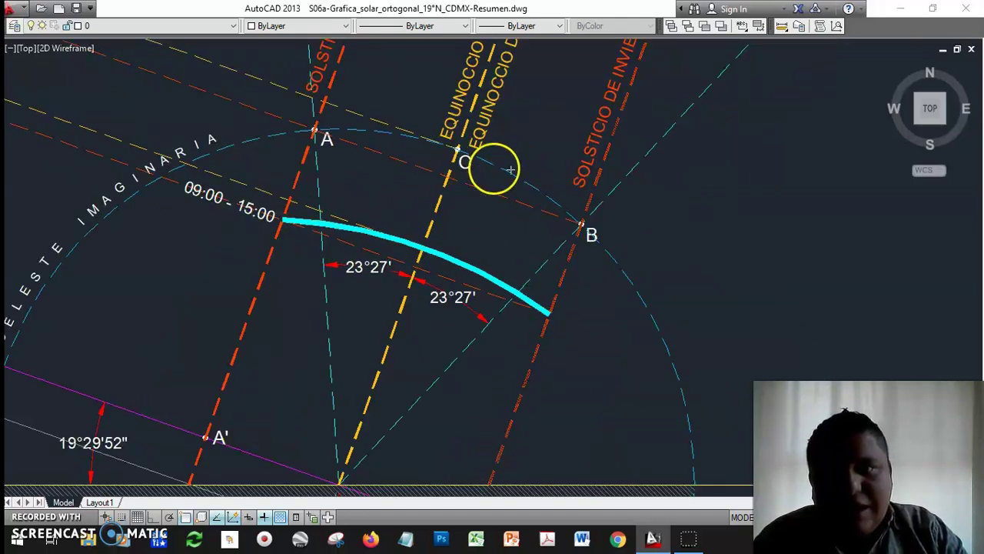
key(Escape)
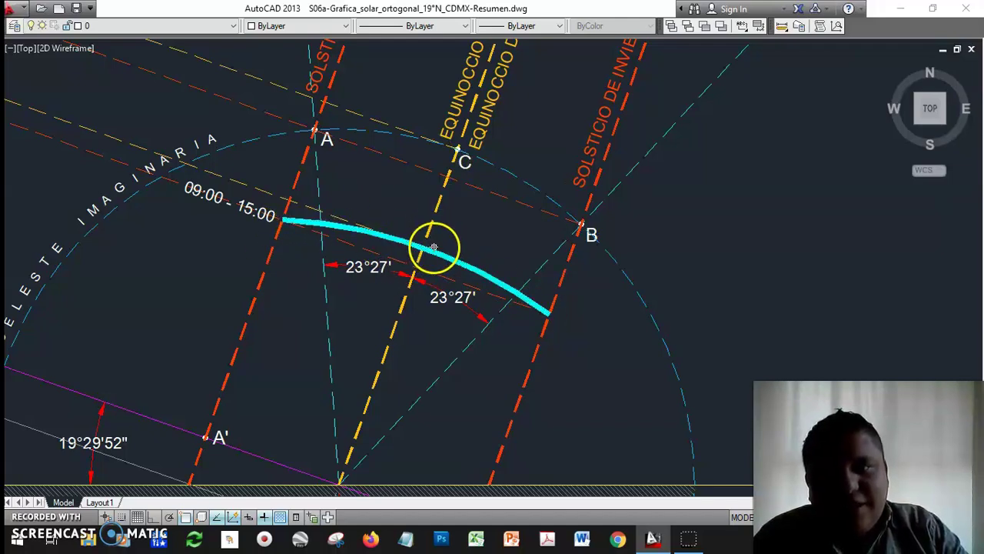
middle_drag(373, 264, 574, 327)
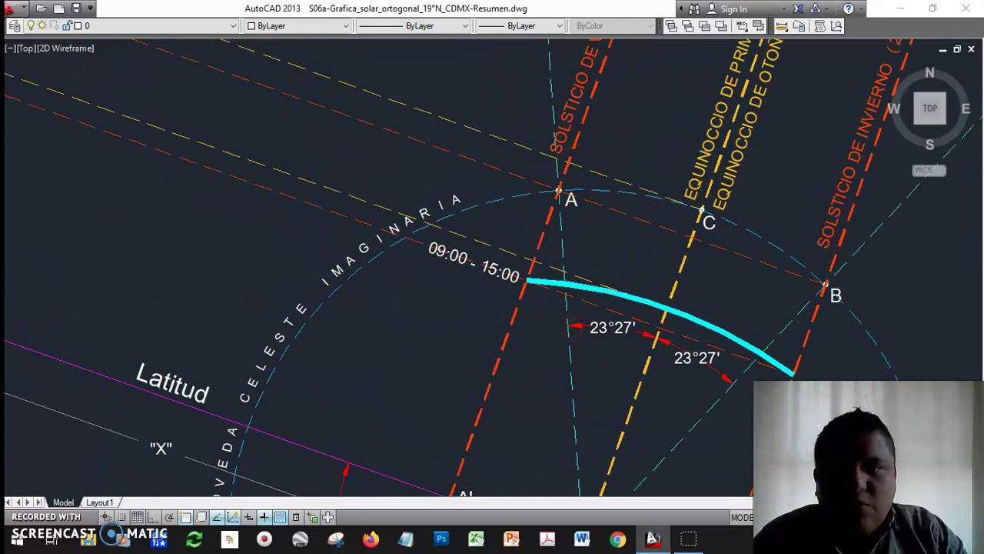
Step: Review the remaining hour divisions on the vertical projection, from 12:00 to 05:00 - 19:00, against the celestial vault
scroll(569, 323, down, 3)
middle_drag(224, 229, 459, 305)
scroll(376, 115, up, 2)
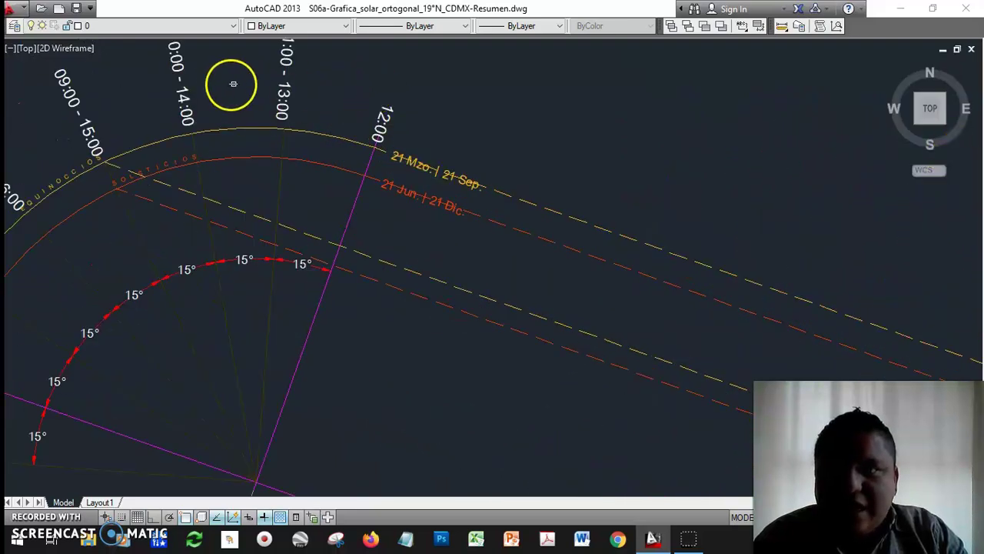
mouse_move(79, 230)
middle_down()
mouse_move(334, 216)
mouse_move(282, 258)
middle_up()
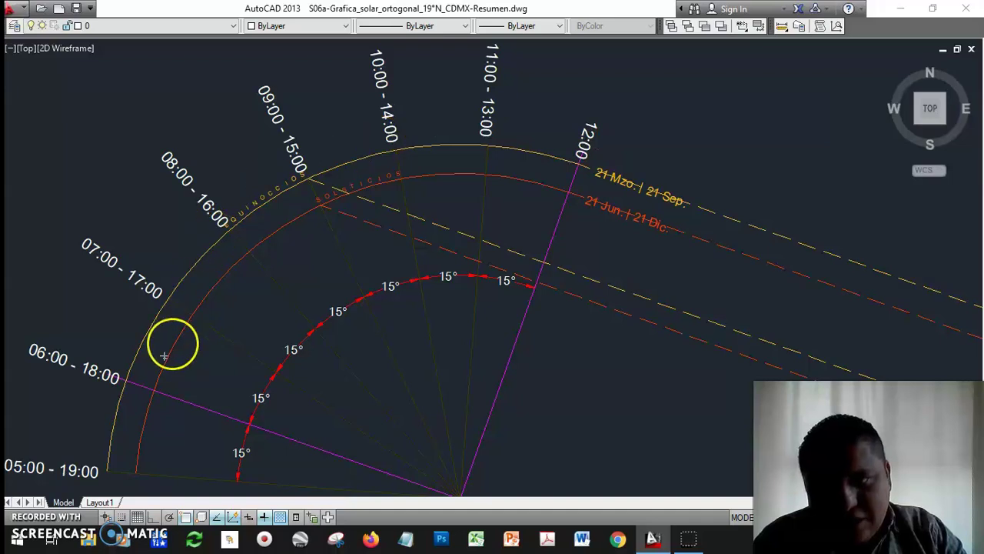
middle_drag(308, 211, 294, 256)
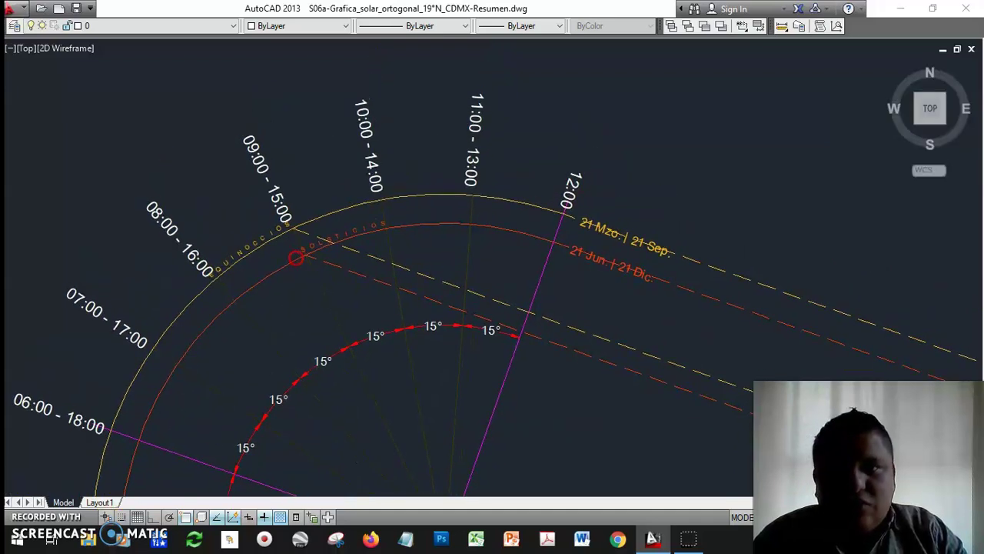
middle_drag(485, 206, 323, 213)
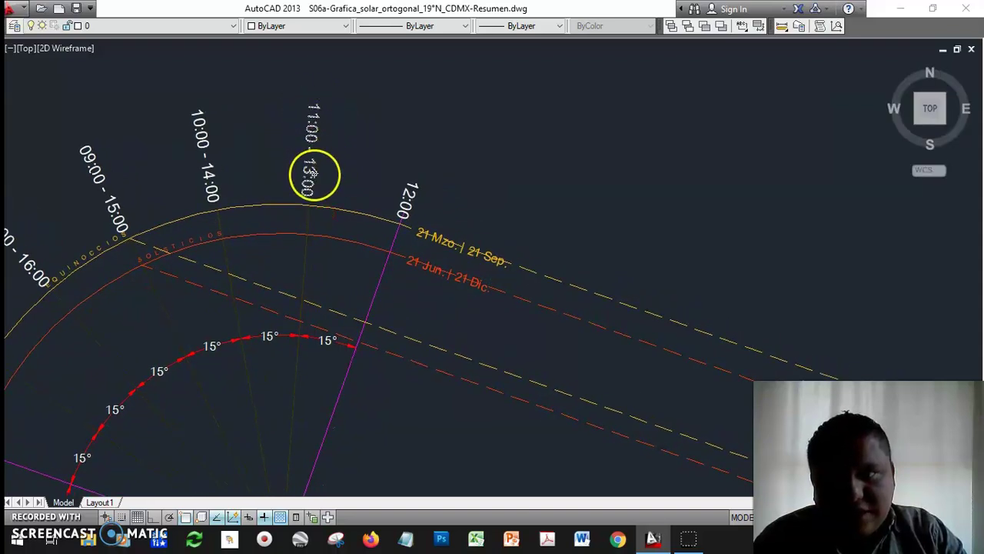
mouse_move(142, 215)
middle_down()
mouse_move(314, 129)
mouse_move(403, 24)
middle_up()
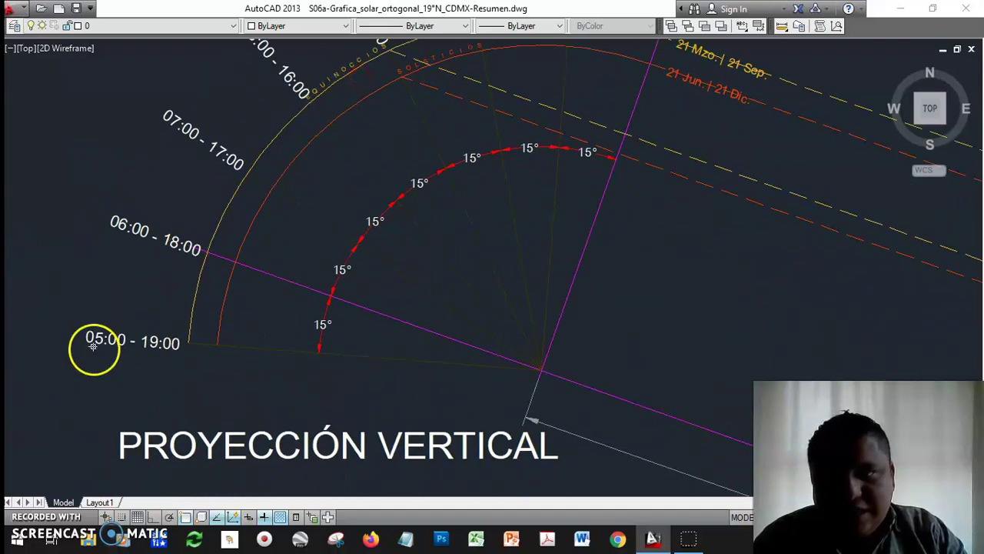
scroll(415, 315, down, 2)
mouse_move(413, 279)
middle_down()
mouse_move(291, 210)
mouse_move(193, 208)
middle_up()
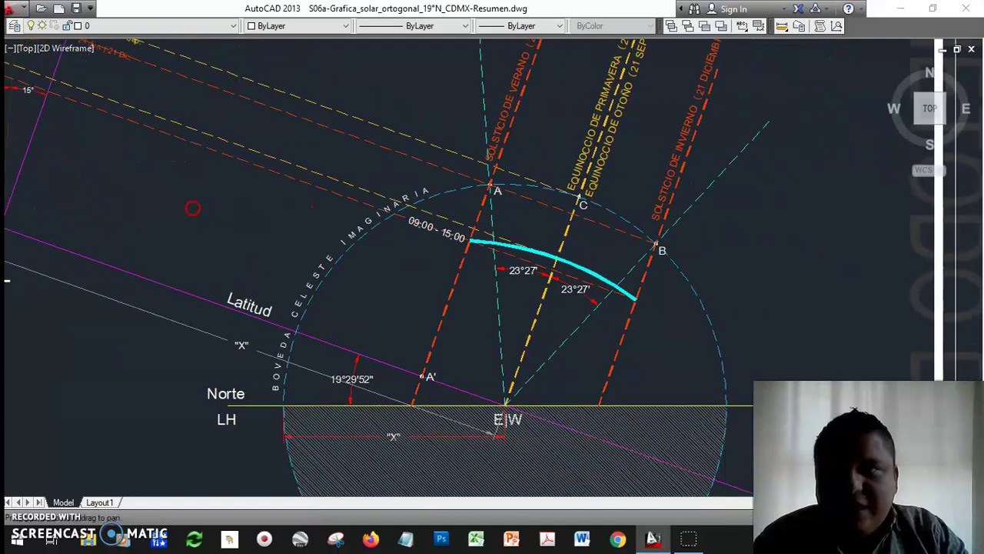
Step: Turn on layer 12, which holds the projection lines and cyan curves for the remaining hours
click(163, 26)
click(31, 177)
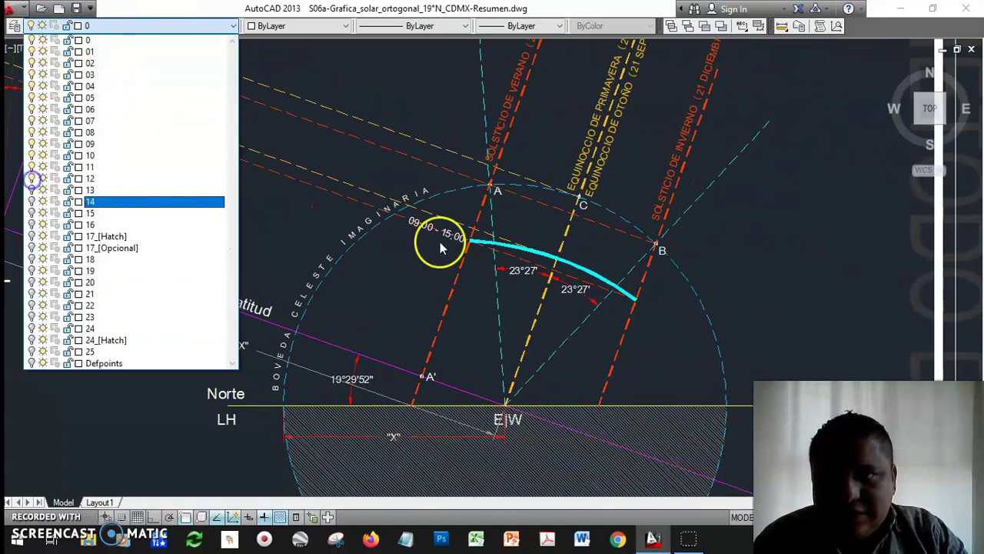
click(737, 323)
middle_drag(712, 324, 597, 340)
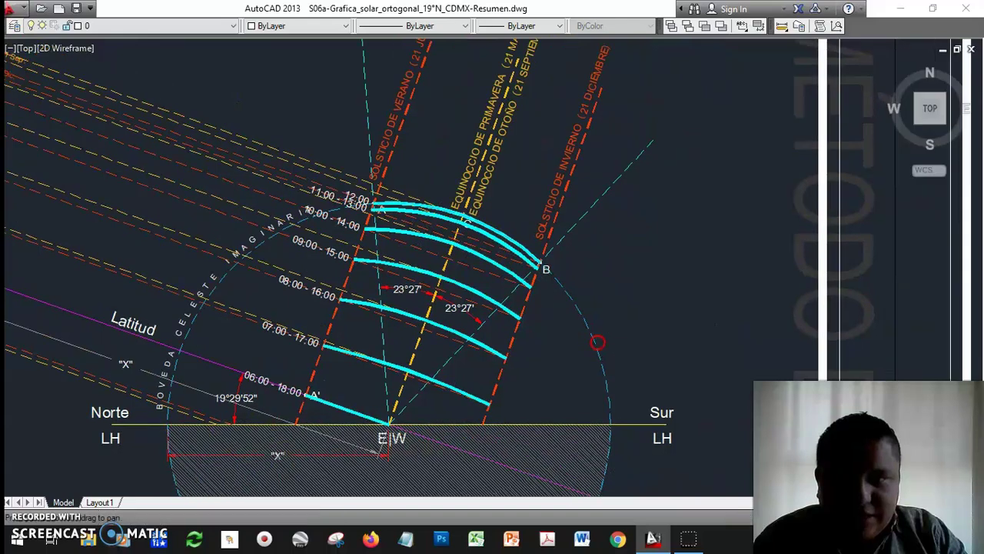
Step: Compare the 12:00 curve on layer 12 with the celestial vault circle and the neighbouring 11:00 - 13:00 curve
scroll(482, 387, up, 3)
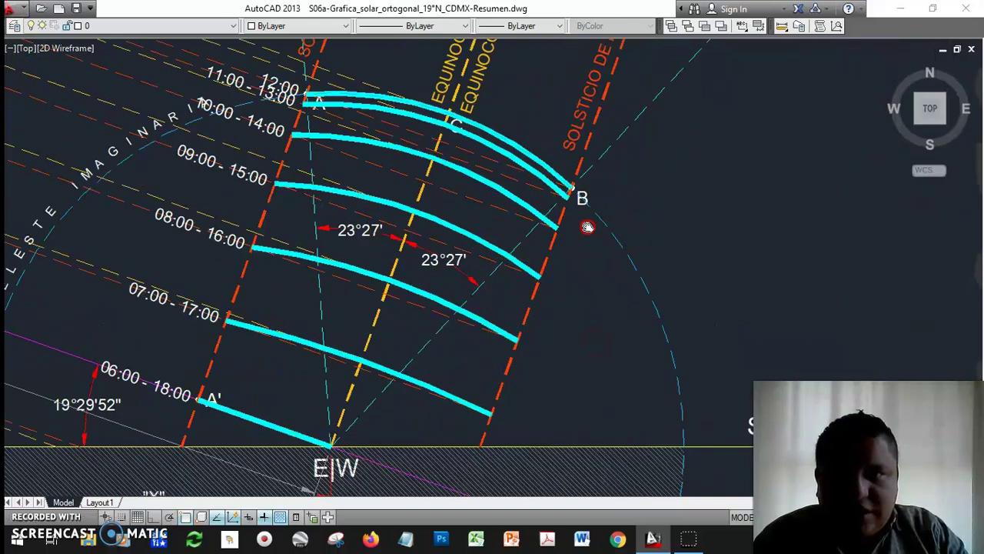
middle_drag(587, 228, 603, 255)
click(576, 203)
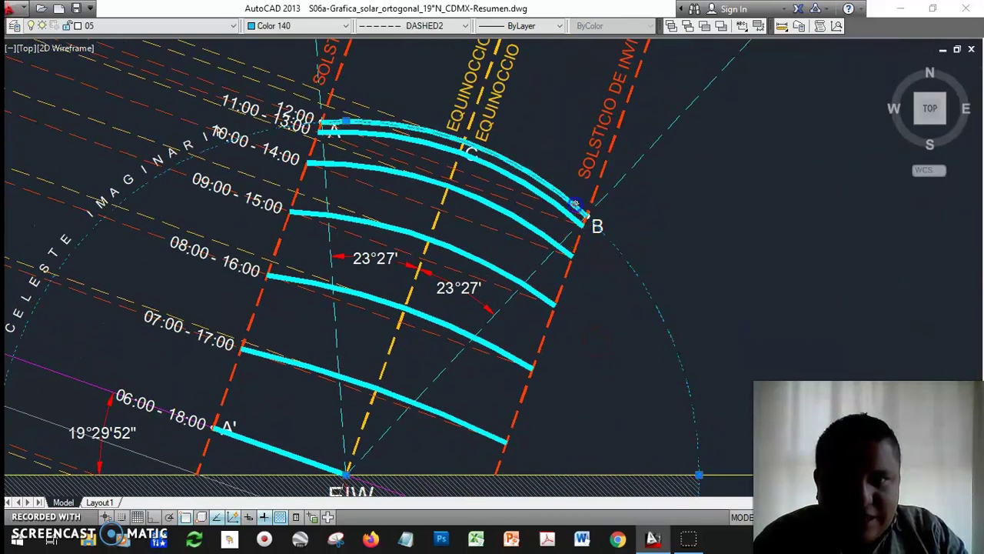
key(Escape)
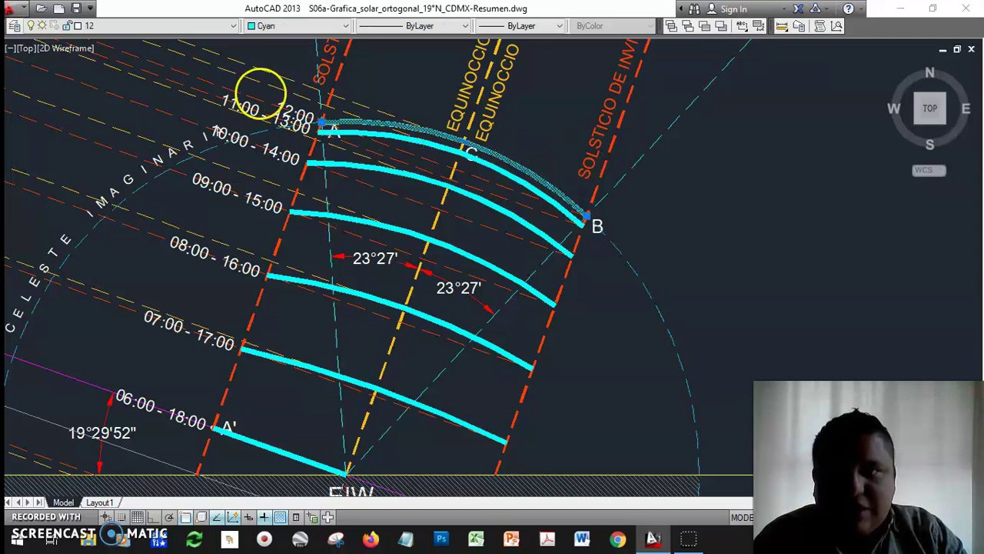
scroll(259, 92, up, 2)
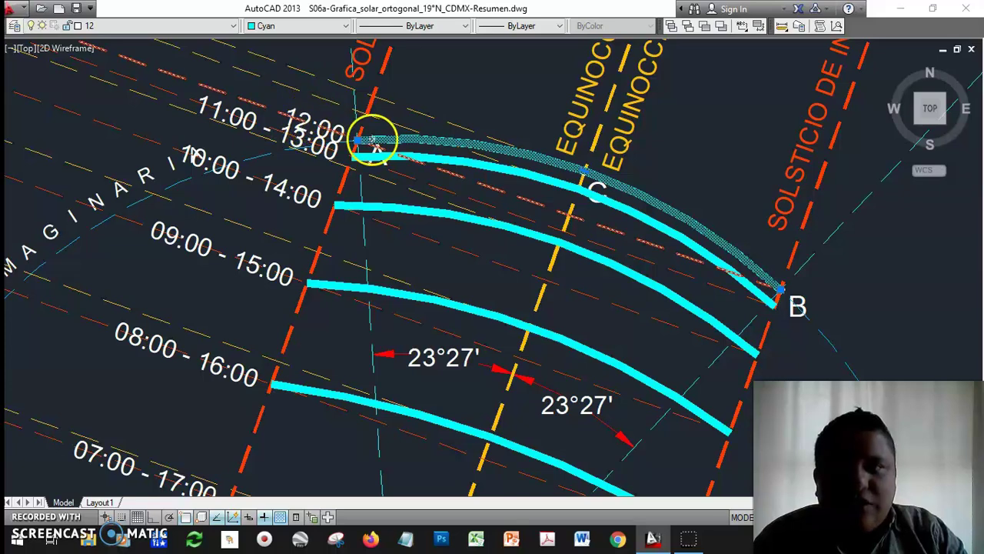
mouse_move(738, 255)
middle_down()
mouse_move(670, 226)
mouse_move(612, 182)
middle_up()
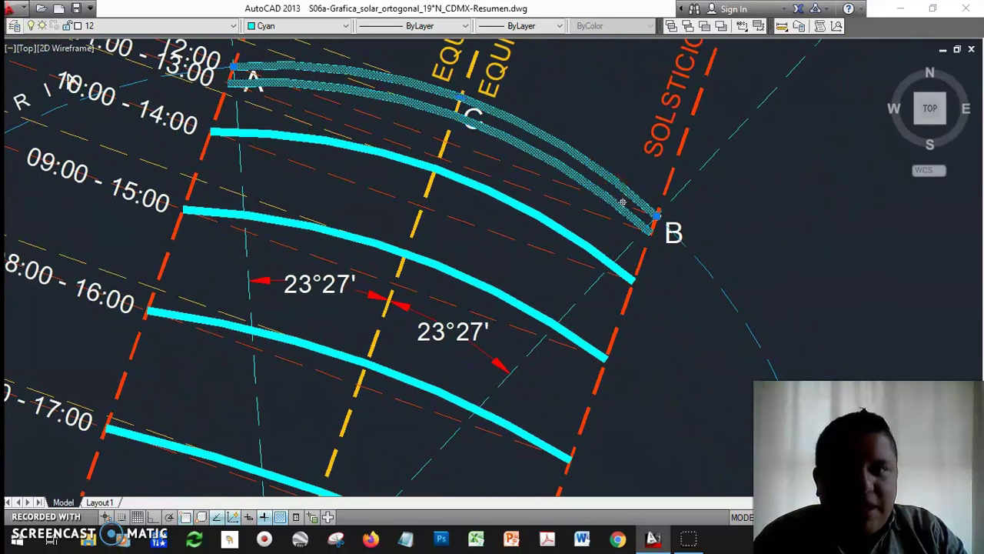
scroll(622, 202, down, 2)
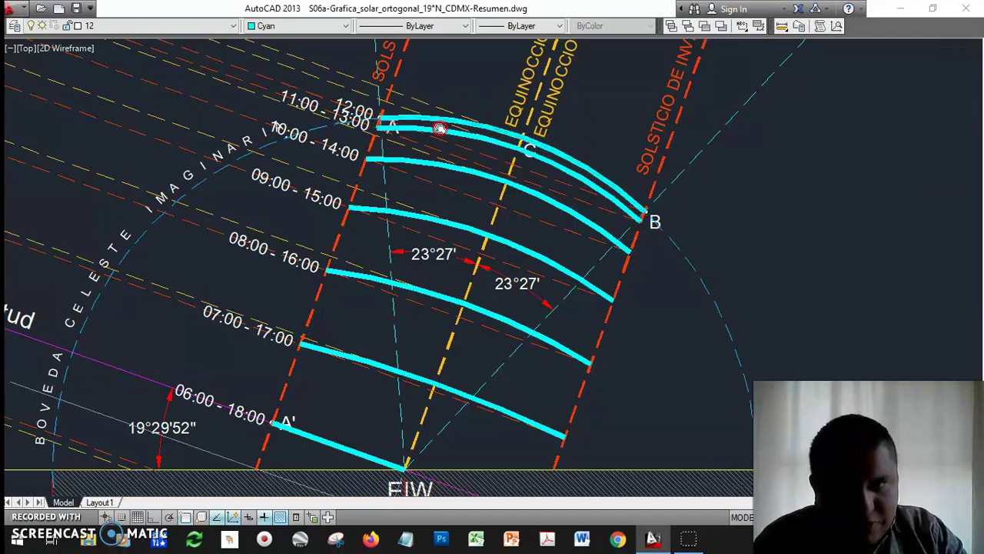
middle_drag(439, 128, 404, 209)
scroll(636, 270, up, 2)
key(Escape)
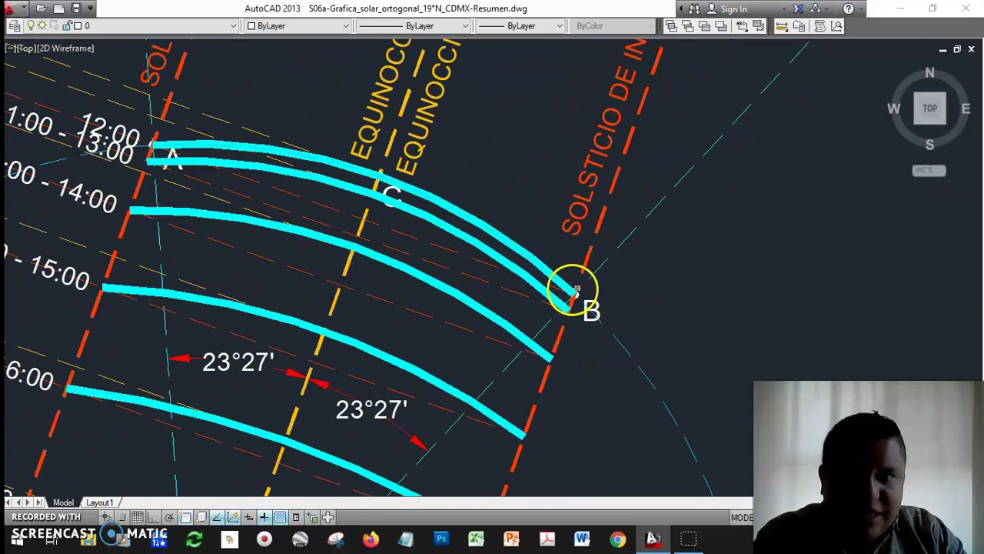
Step: Follow the 12:00 curve through points A, C and B, and examine the lower hour curves between the solstice lines
scroll(571, 288, up, 2)
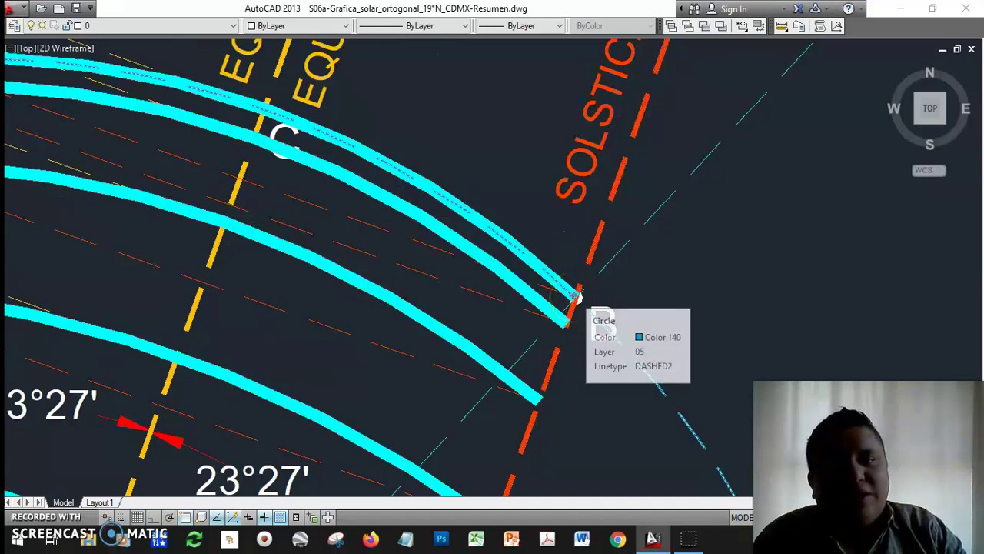
scroll(575, 295, down, 1)
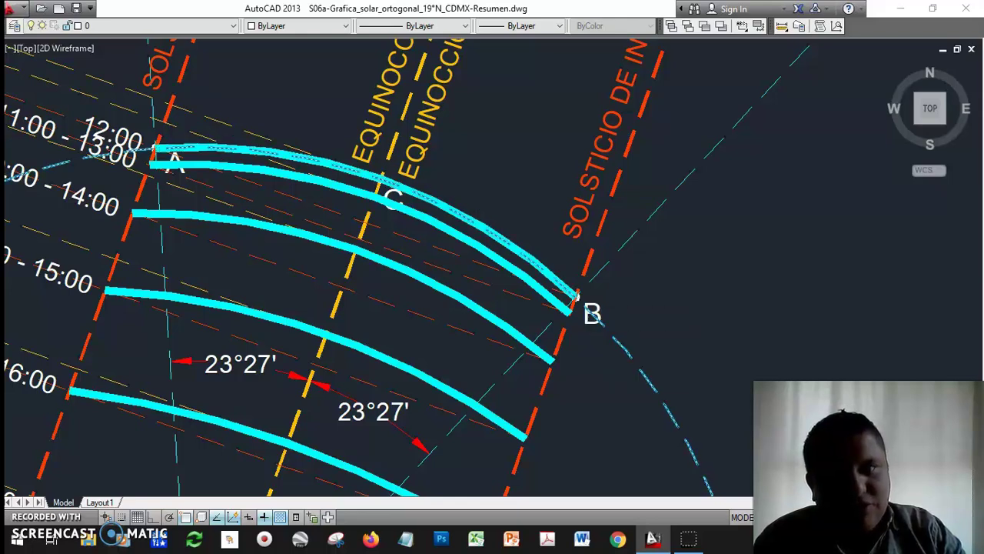
mouse_move(384, 189)
middle_down()
mouse_move(545, 223)
mouse_move(566, 240)
middle_up()
mouse_move(568, 242)
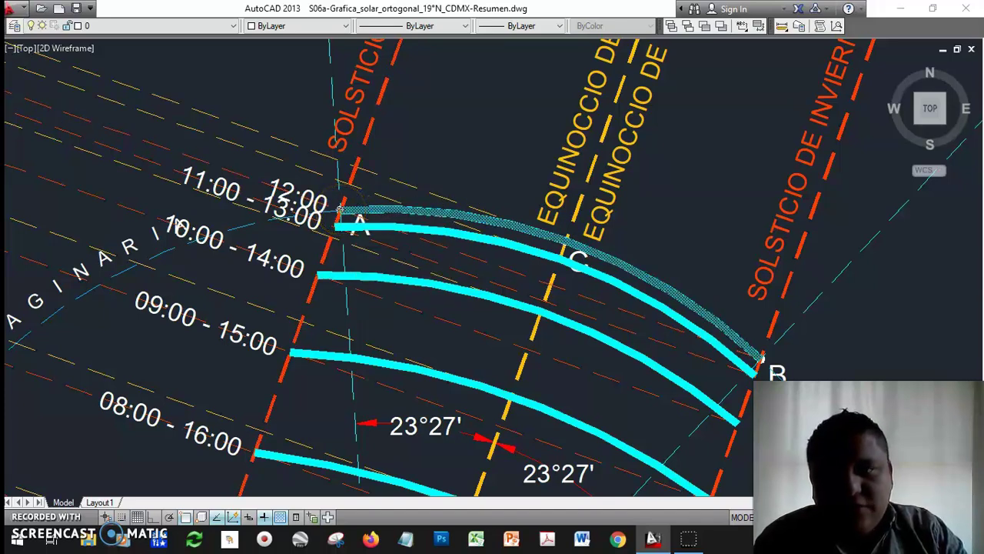
click(541, 357)
mouse_move(541, 357)
middle_down()
mouse_move(514, 200)
mouse_move(505, 195)
mouse_move(511, 205)
middle_up()
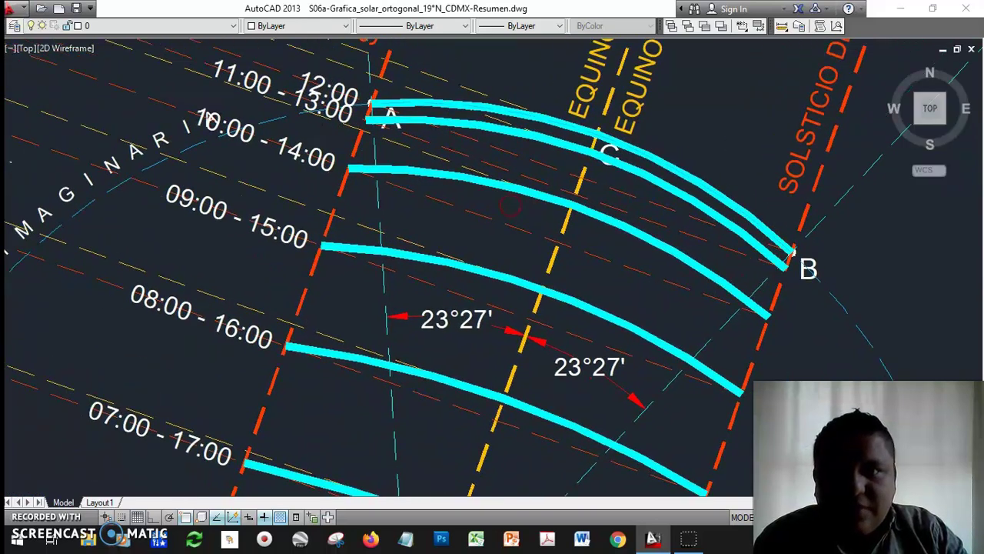
scroll(510, 208, down, 2)
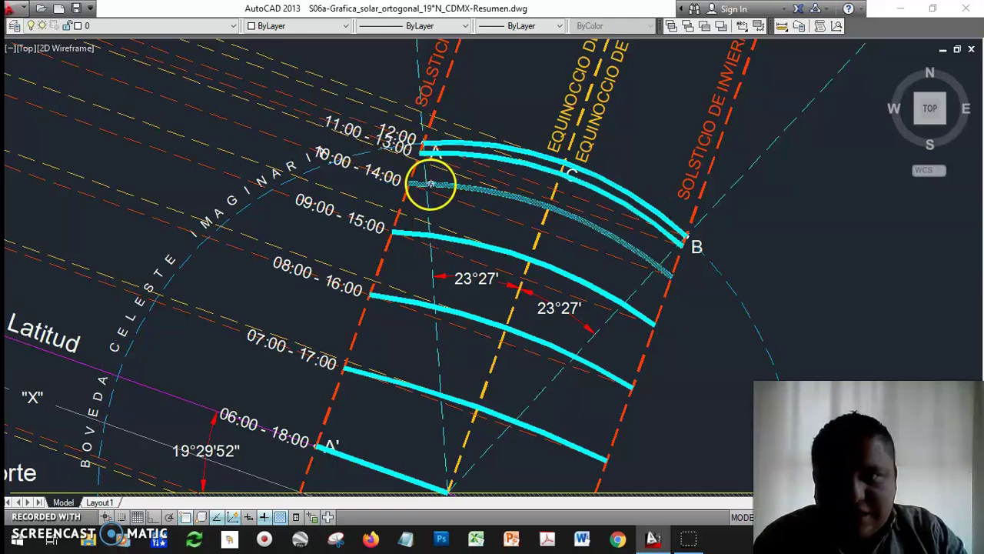
mouse_move(423, 329)
middle_down()
mouse_move(433, 197)
mouse_move(399, 278)
middle_up()
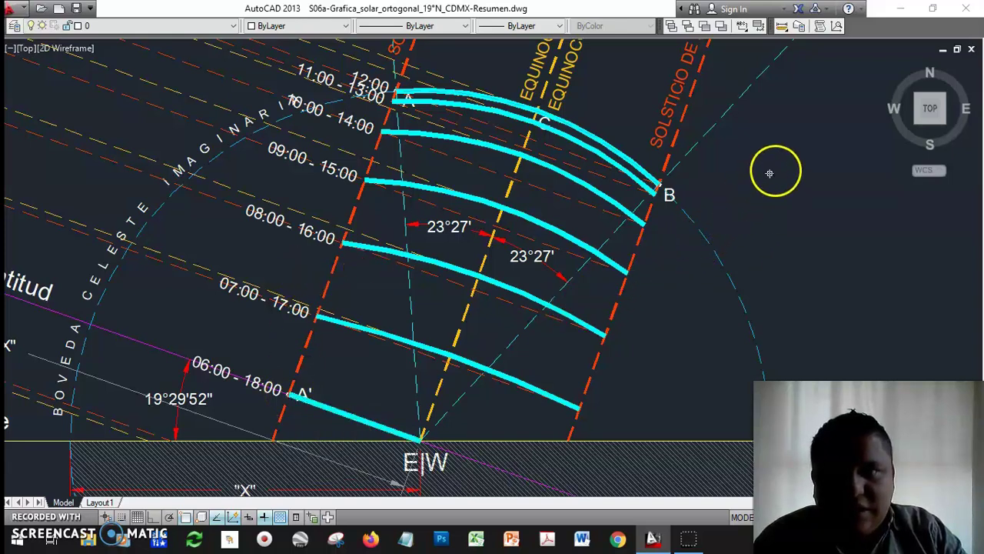
mouse_move(702, 239)
middle_down()
mouse_move(670, 172)
mouse_move(593, 219)
middle_up()
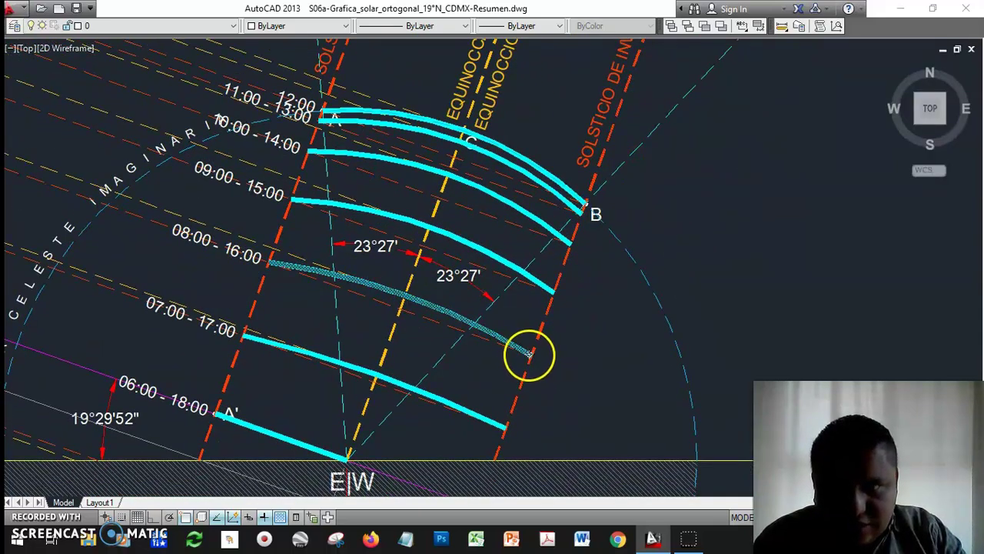
mouse_move(531, 355)
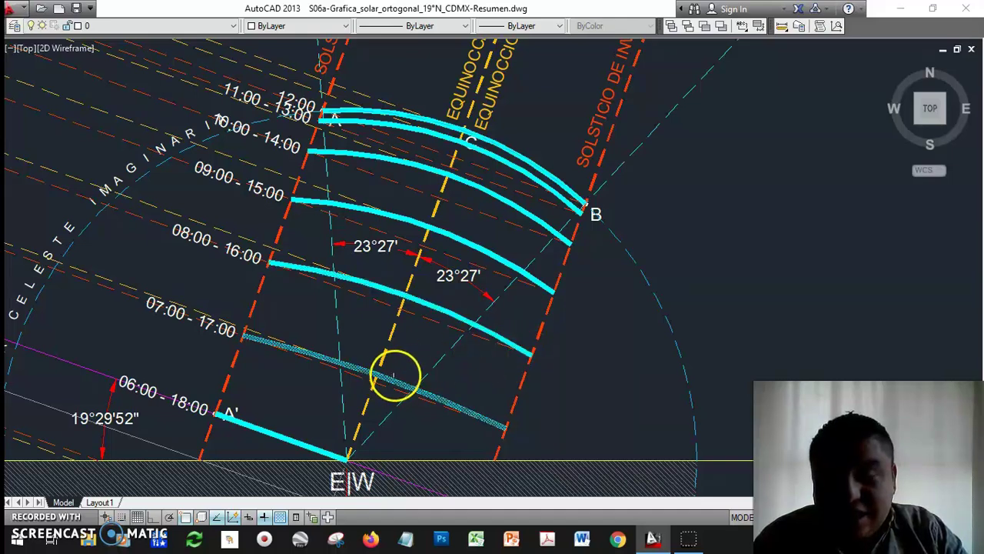
Step: Trace the 05:00 - 19:00 projection lines from the vertical projection to the horizon line and the NOCHE area
middle_drag(189, 407, 518, 276)
scroll(521, 278, down, 4)
mouse_move(300, 296)
middle_down()
mouse_move(367, 349)
mouse_move(370, 378)
middle_up()
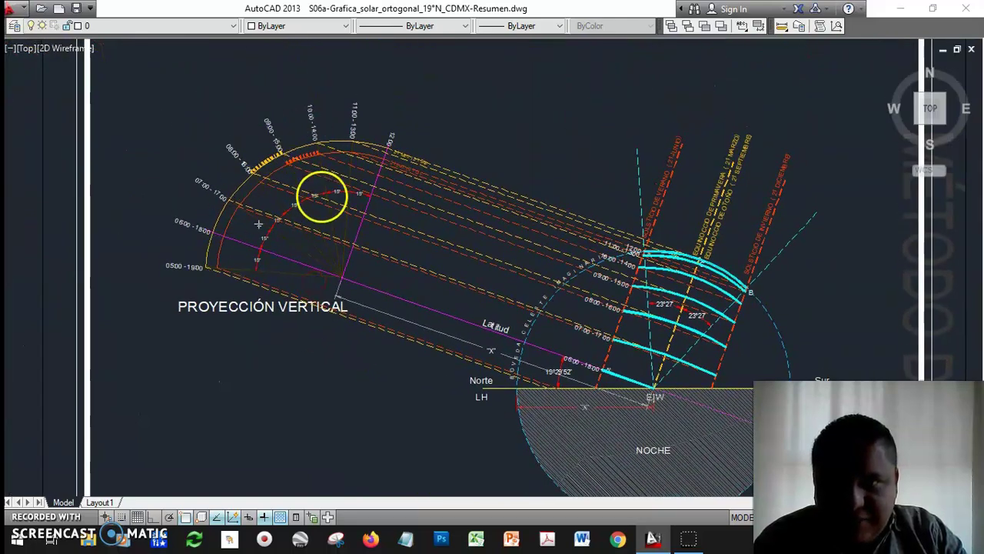
scroll(188, 279, up, 2)
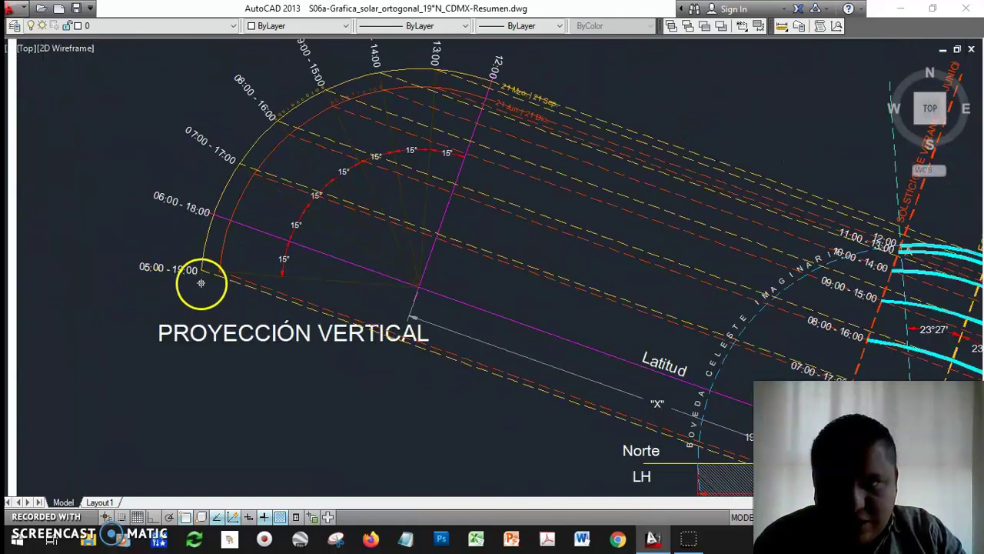
middle_drag(335, 316, 25, 198)
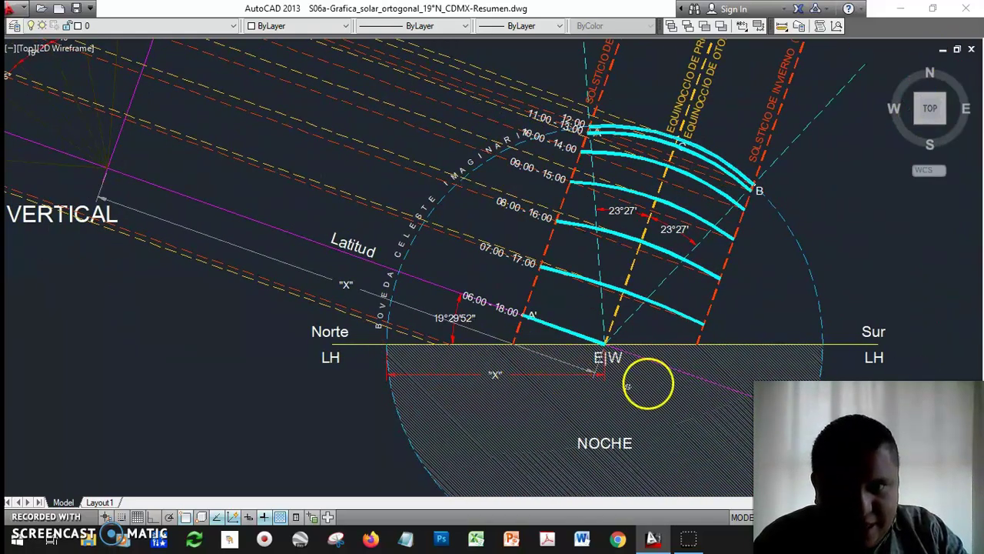
click(648, 383)
scroll(531, 338, up, 3)
mouse_move(698, 266)
middle_down()
mouse_move(607, 305)
mouse_move(472, 297)
mouse_move(513, 297)
middle_up()
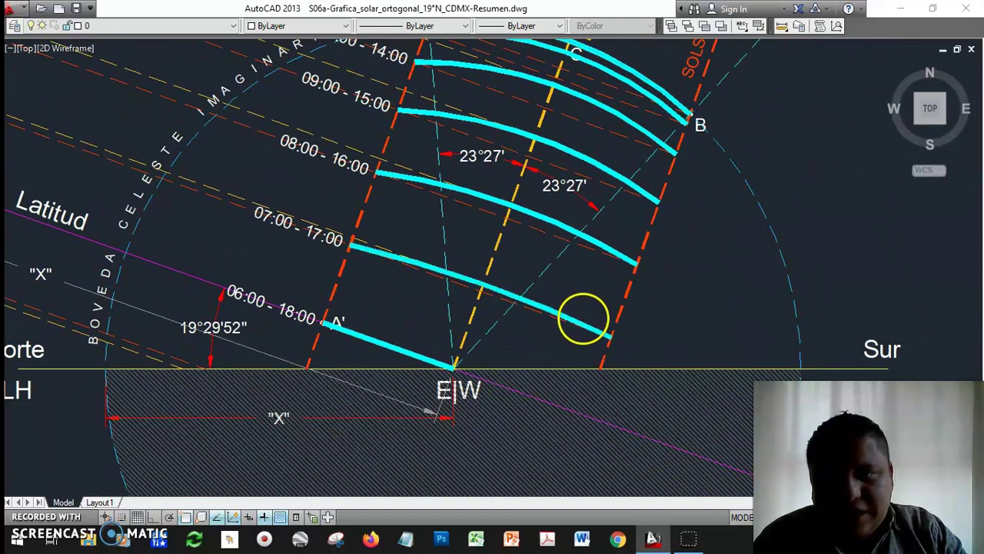
scroll(582, 320, down, 3)
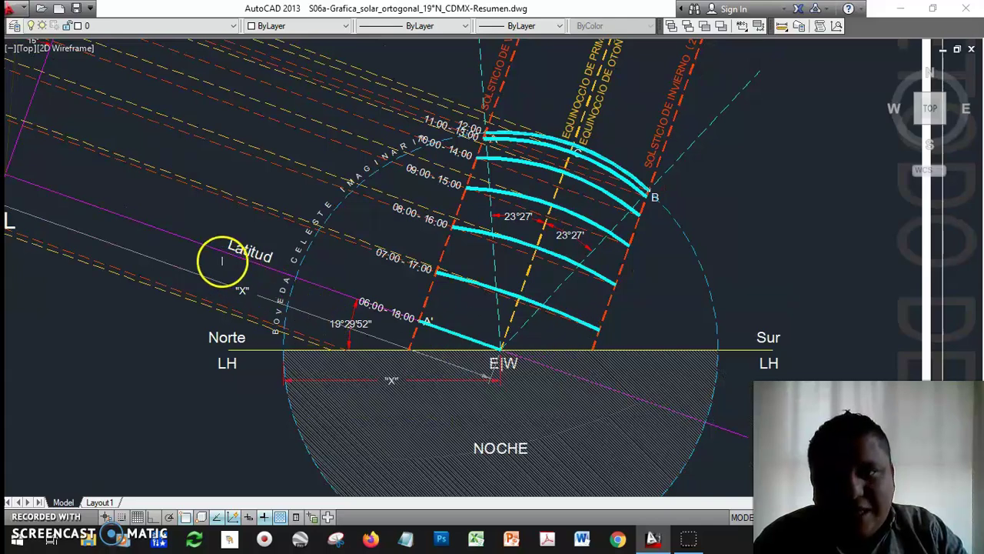
Step: Re-examine the 05:00 - 19:00 division on the vertical projection in relation to the horizon line and celestial vault
middle_drag(222, 261, 287, 278)
mouse_move(457, 393)
middle_down()
mouse_move(402, 382)
mouse_move(363, 347)
mouse_move(377, 343)
middle_up()
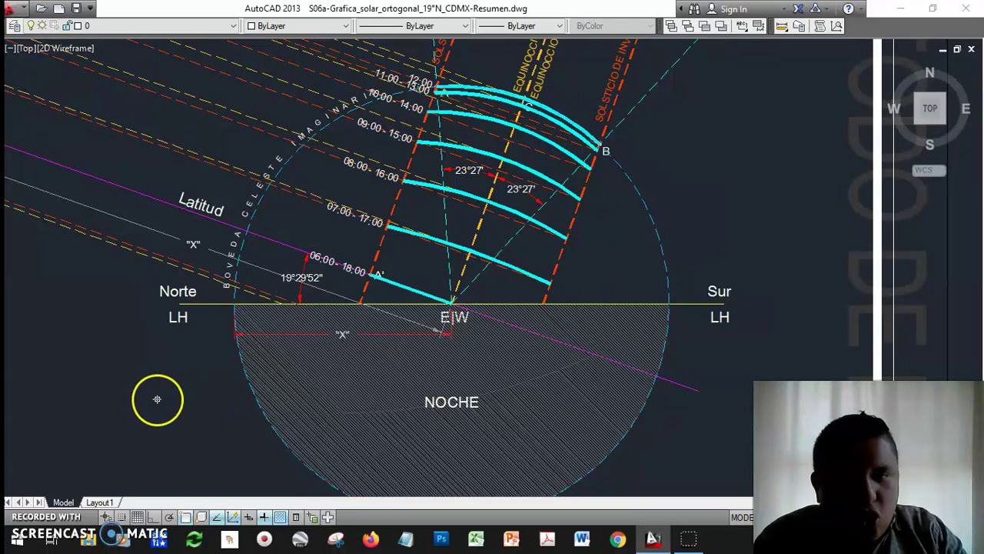
mouse_move(110, 336)
middle_down()
mouse_move(604, 401)
mouse_move(663, 510)
mouse_move(582, 473)
middle_up()
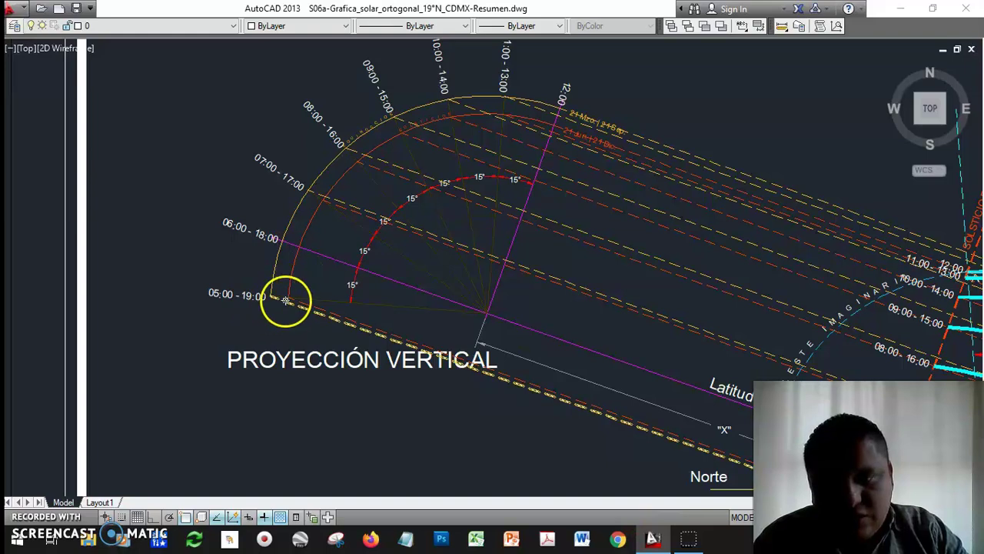
click(274, 269)
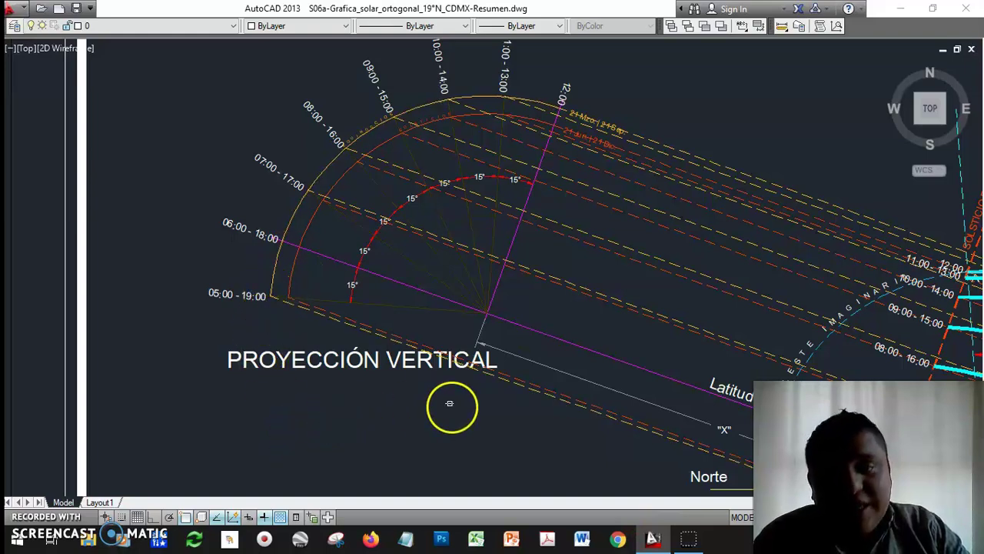
middle_drag(501, 446, 148, 338)
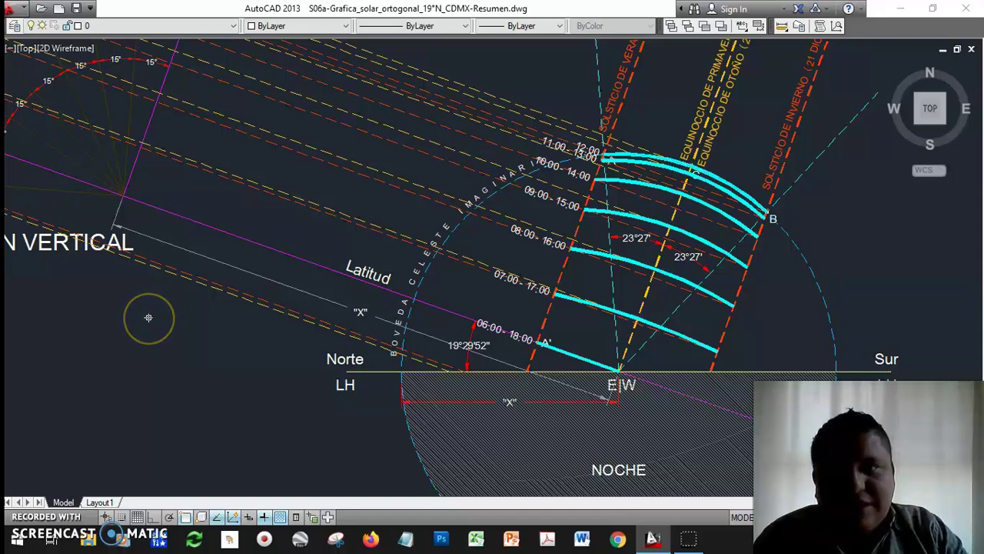
middle_drag(149, 318, 309, 418)
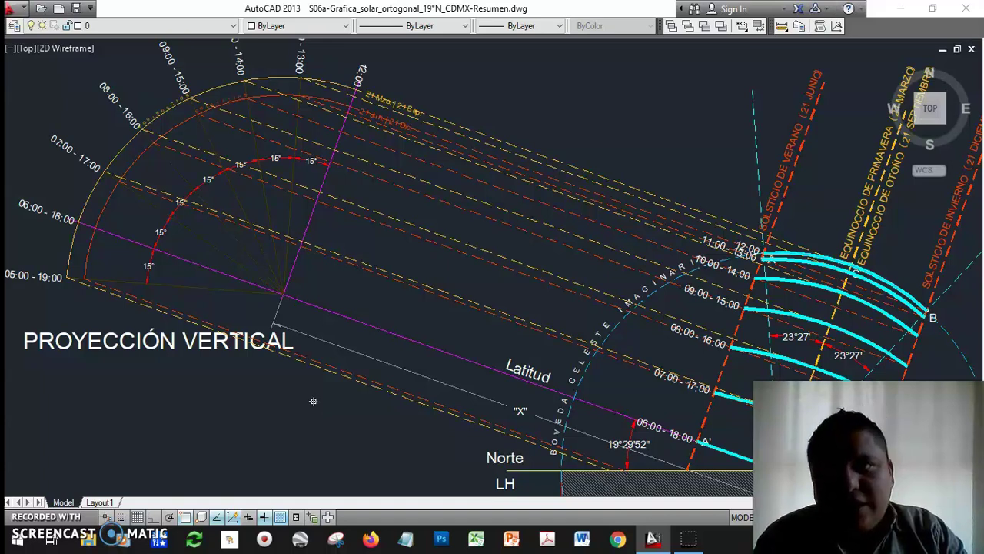
mouse_move(334, 407)
middle_down()
mouse_move(395, 309)
mouse_move(441, 345)
middle_up()
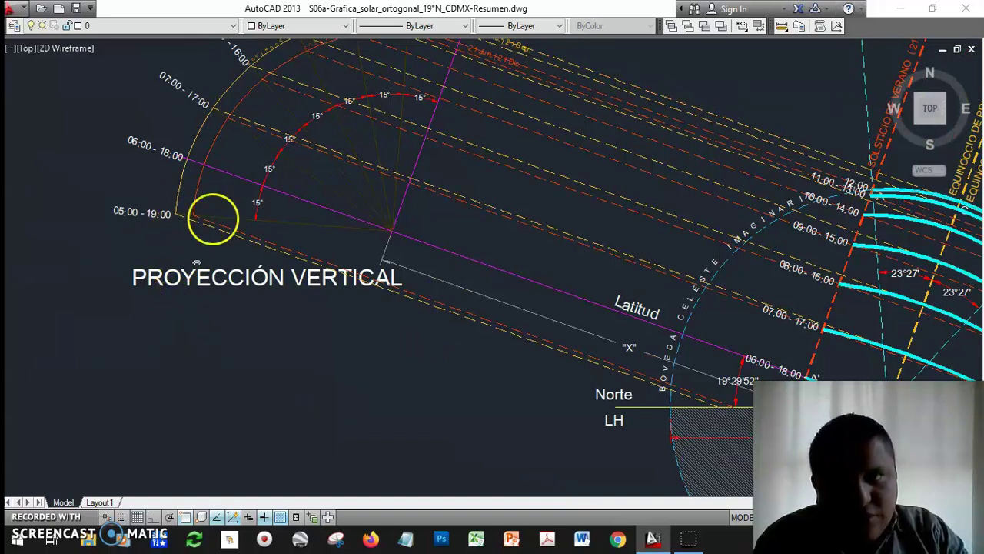
middle_drag(301, 167, 288, 206)
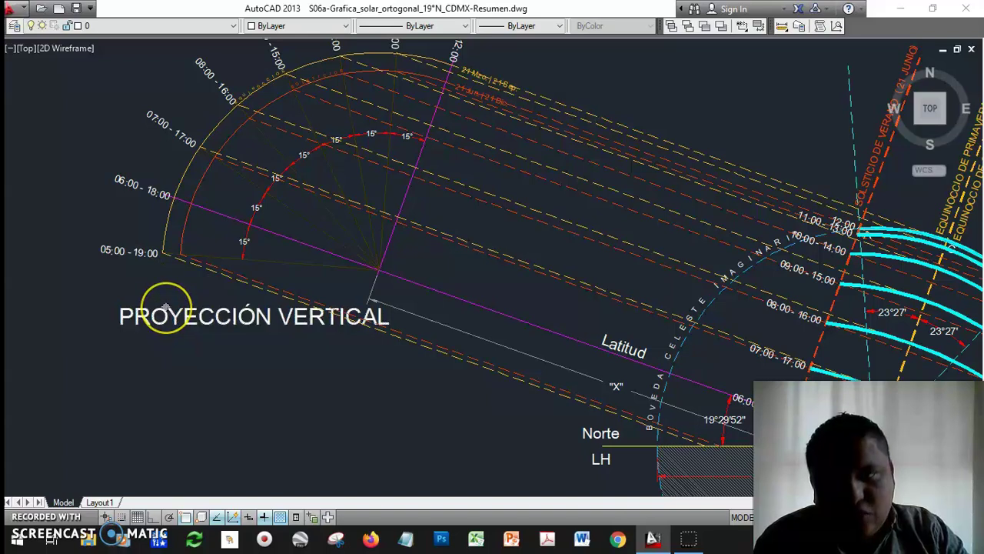
mouse_move(165, 305)
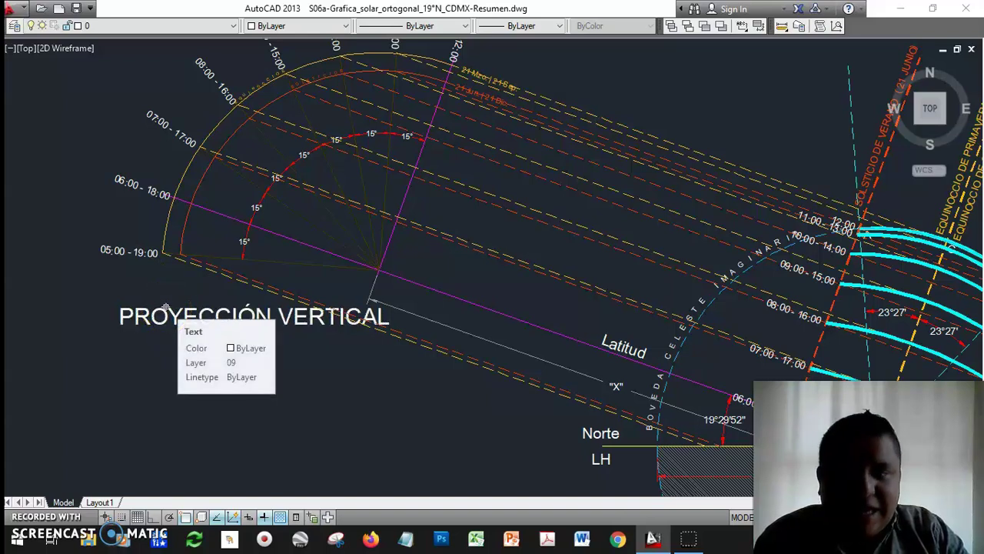
click(166, 356)
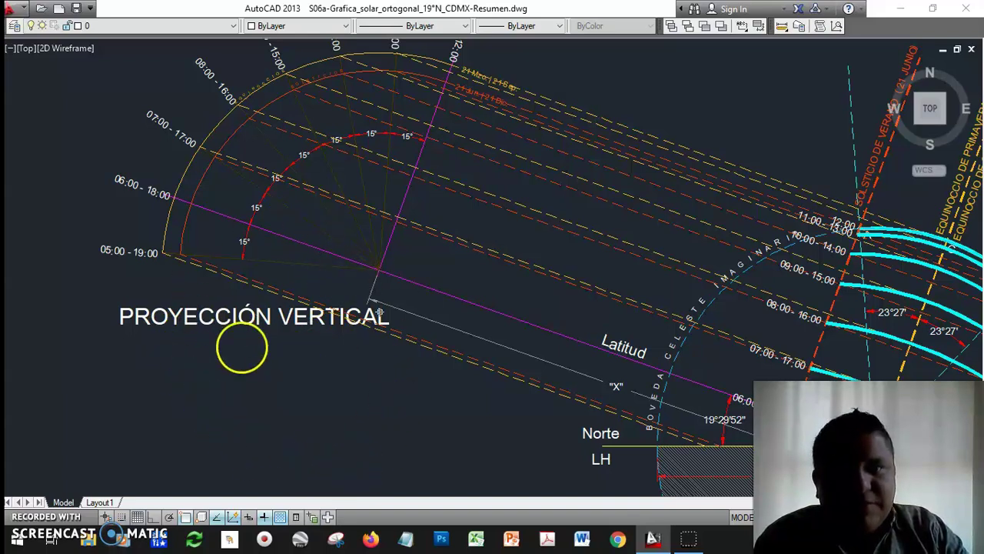
Step: Review the full set of hour curves from 12:00 to 06:00 - 18:00 between the two solstice lines
scroll(580, 336, down, 3)
middle_drag(579, 336, 482, 330)
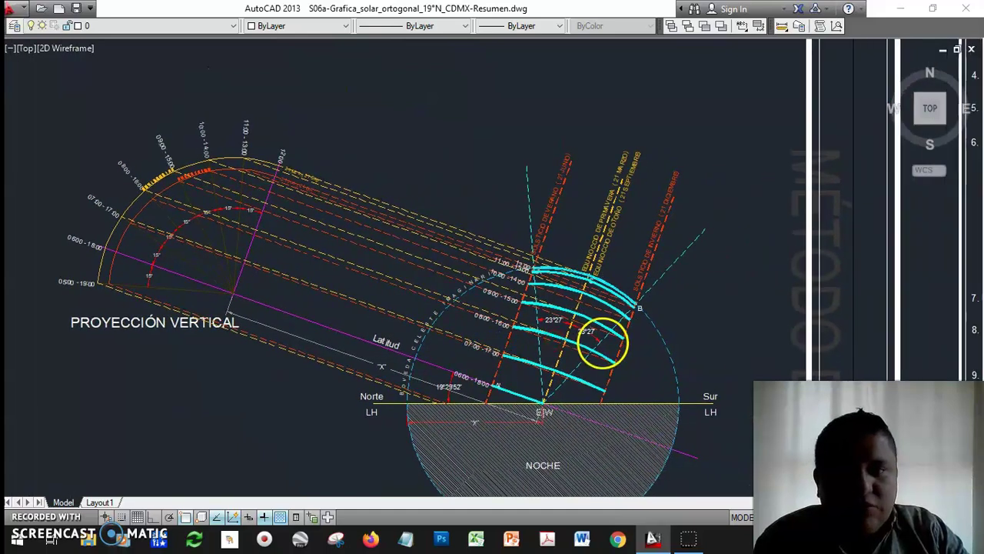
scroll(603, 343, up, 4)
middle_drag(546, 357, 479, 292)
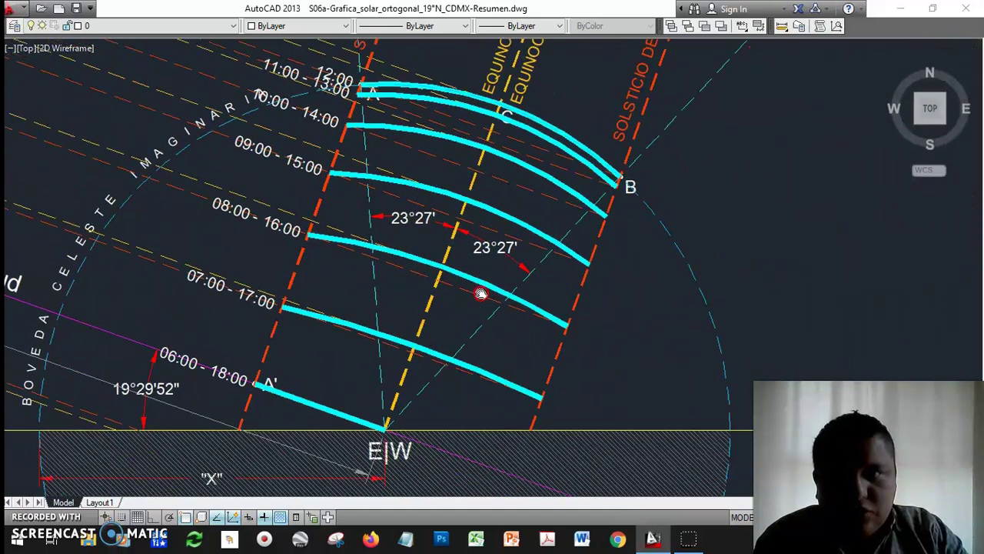
scroll(512, 267, down, 2)
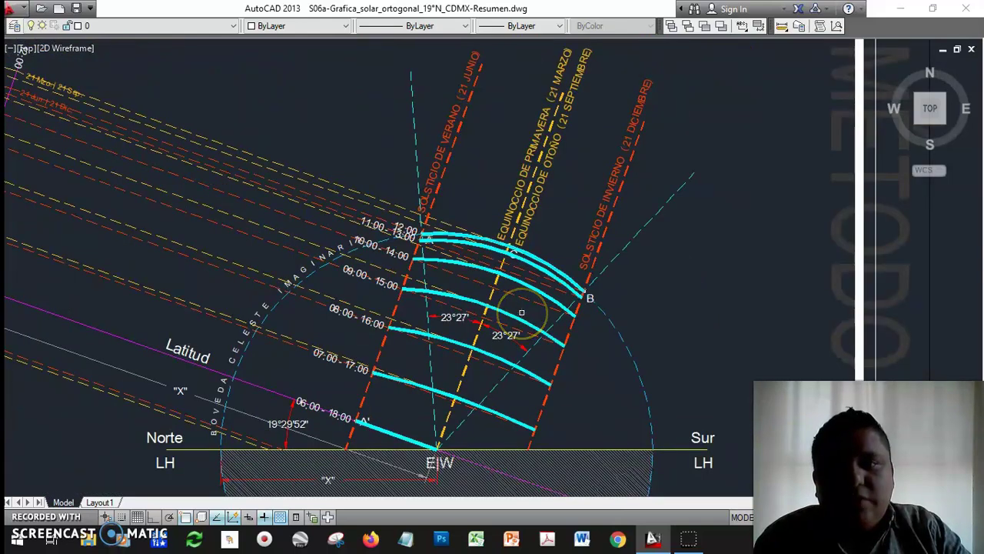
click(539, 300)
scroll(544, 337, down, 2)
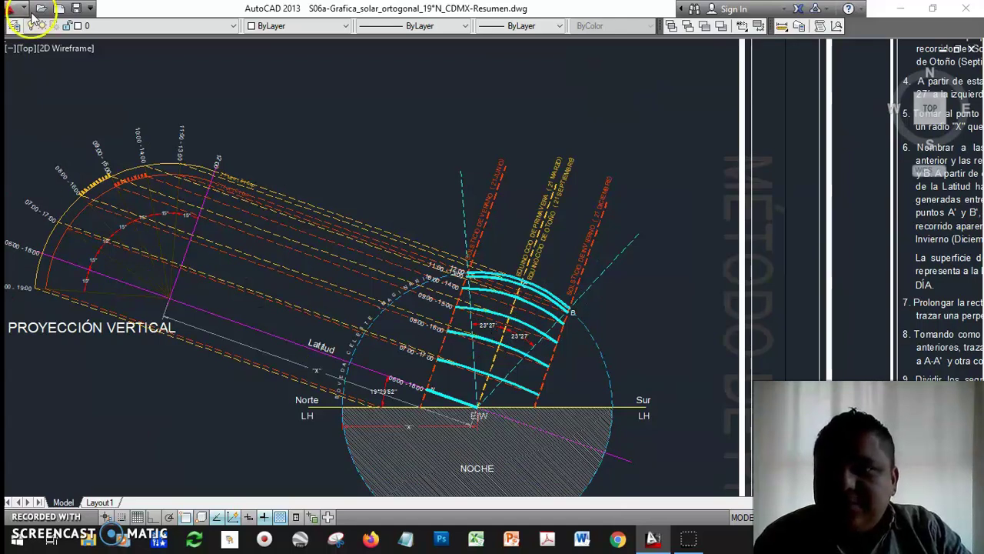
Step: Turn on layer 13, which holds the extension of the equinox line and its "X" dimension
click(96, 25)
click(33, 191)
click(367, 202)
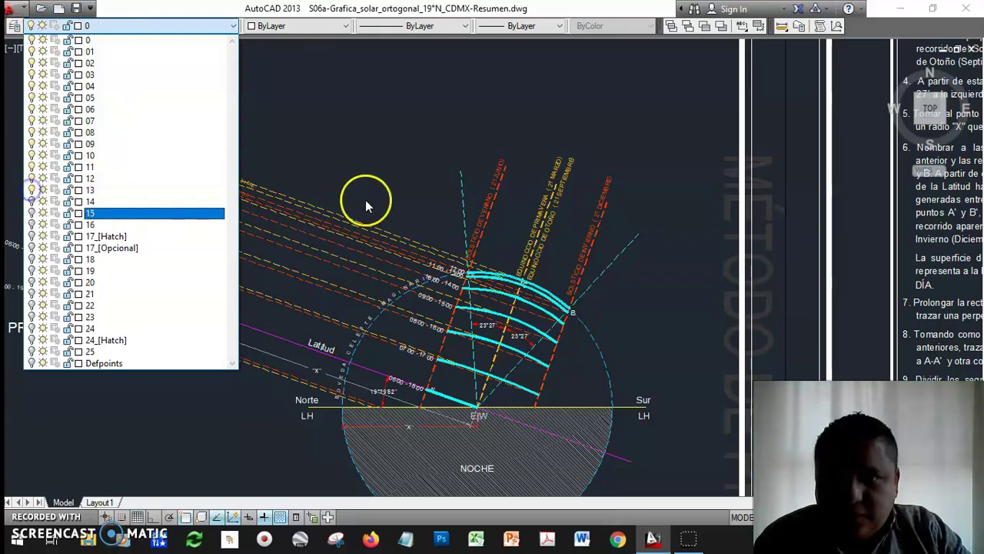
middle_drag(625, 251, 485, 324)
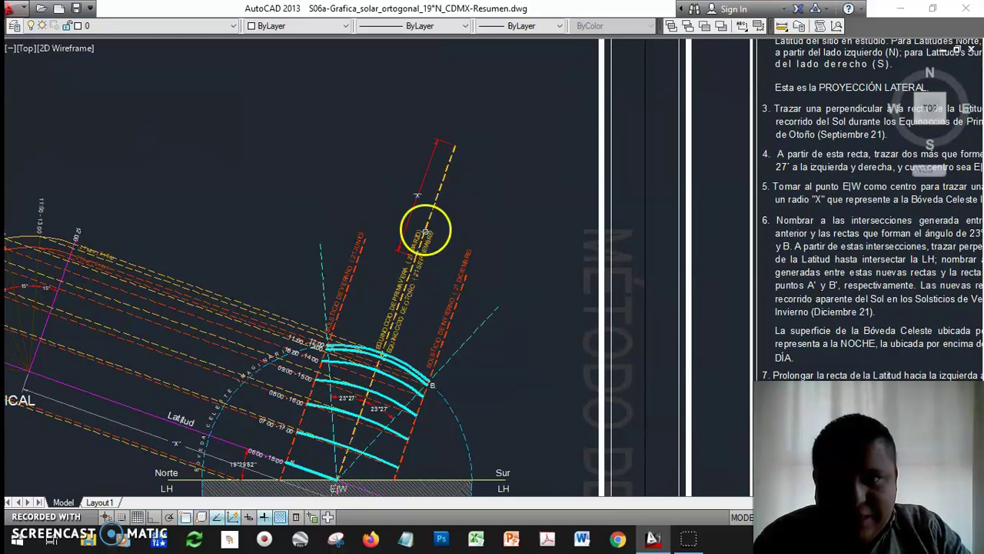
Step: Turn on layer 14, which holds the circle centred on the end of the equinox line's "X" extension
scroll(411, 275, up, 2)
scroll(404, 185, up, 3)
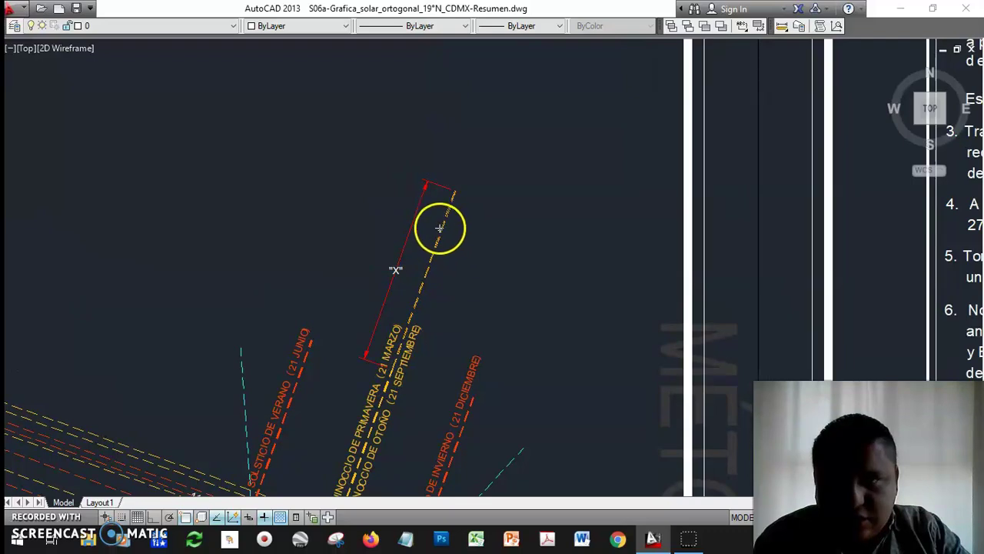
click(117, 26)
click(31, 201)
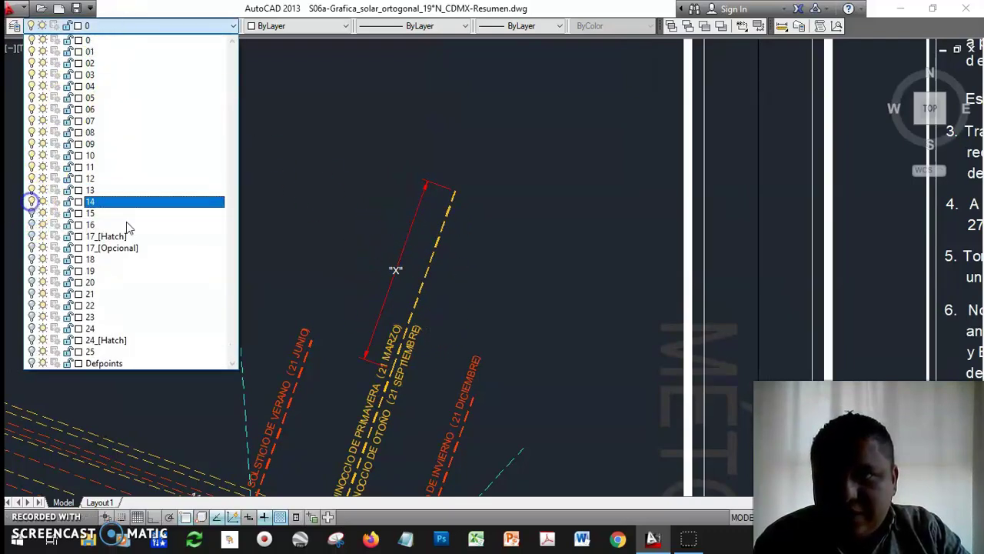
click(329, 225)
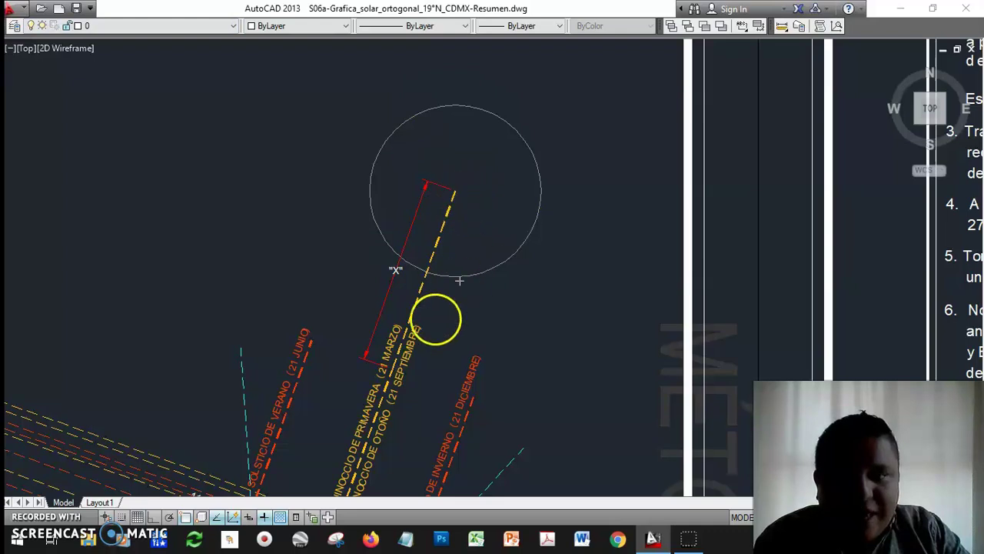
Step: Examine the "X" dimension along the equinox line, from its start beside the 21 MARZO label to the circle's centre
middle_drag(435, 320, 435, 283)
scroll(353, 317, up, 2)
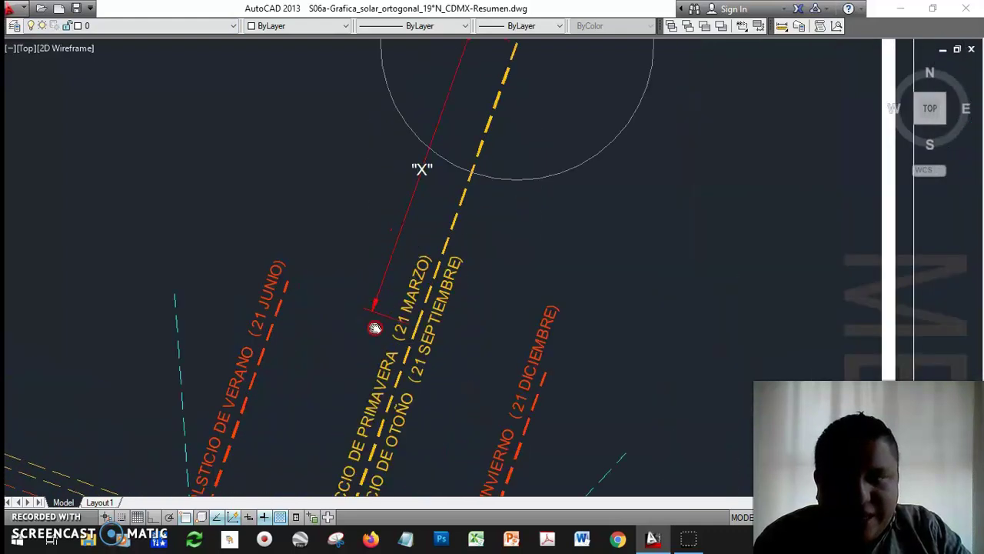
middle_drag(374, 326, 359, 250)
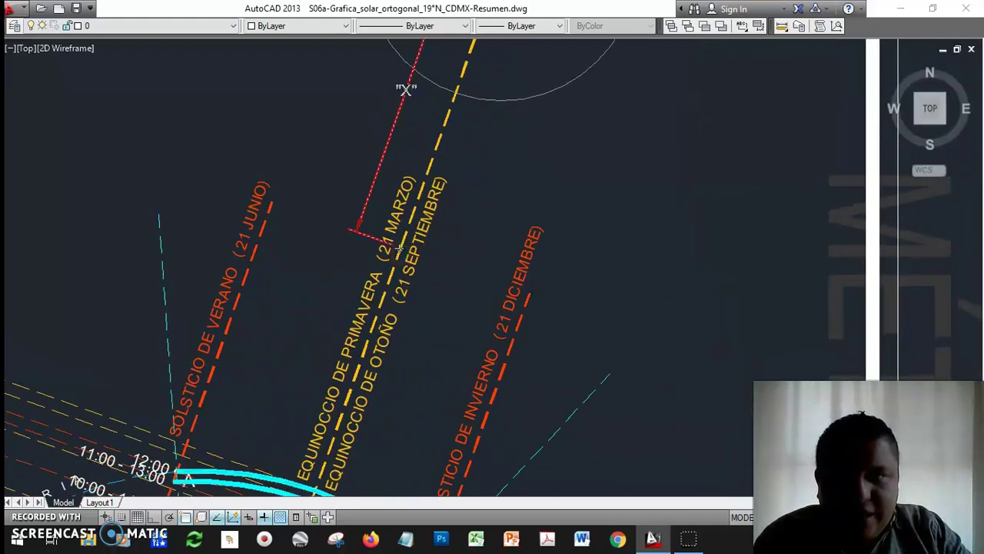
click(400, 245)
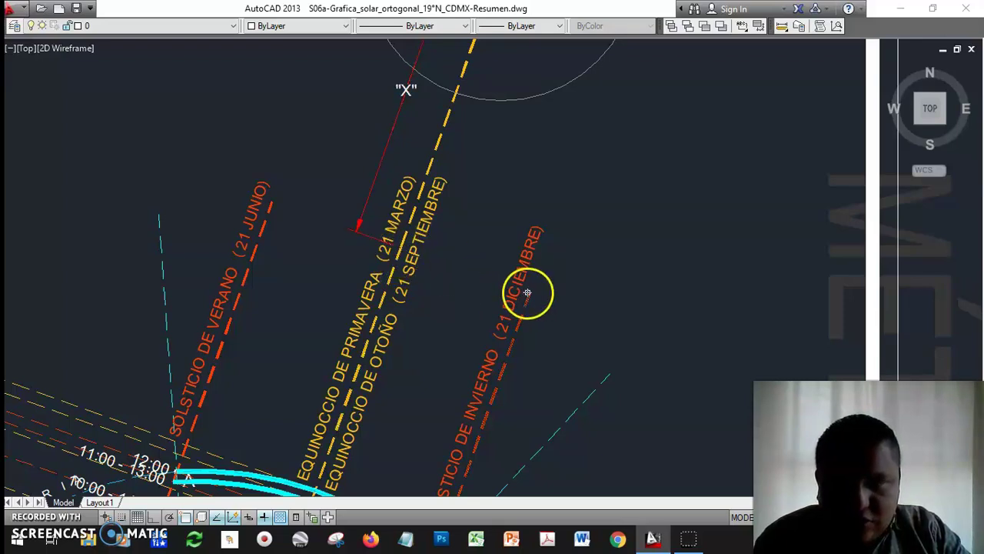
middle_drag(477, 117, 462, 281)
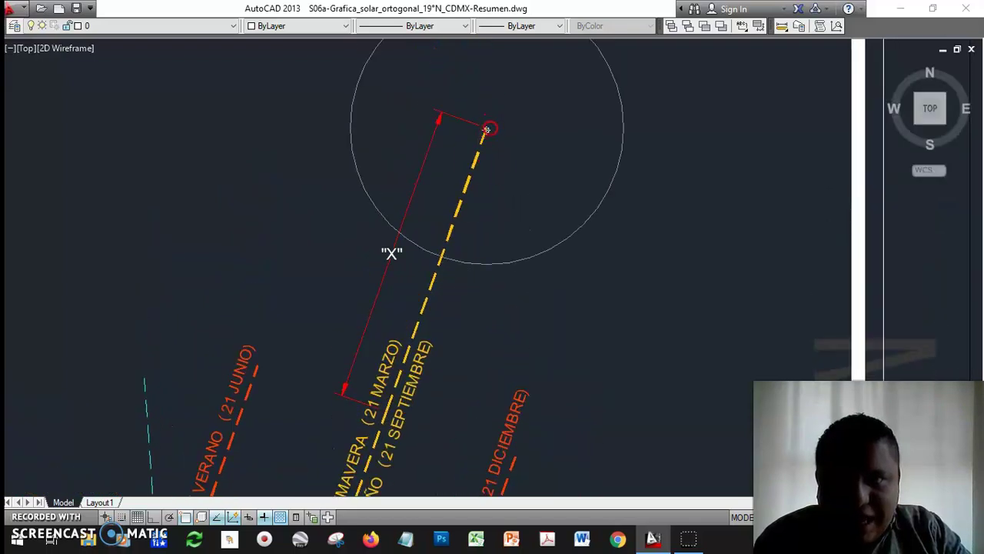
Step: Turn on layer 15, which extends the solstice and equinox lines to the circle with their 21 Jun., 21 Mzo., 21 Sep. and 21 Dic. labels
click(80, 29)
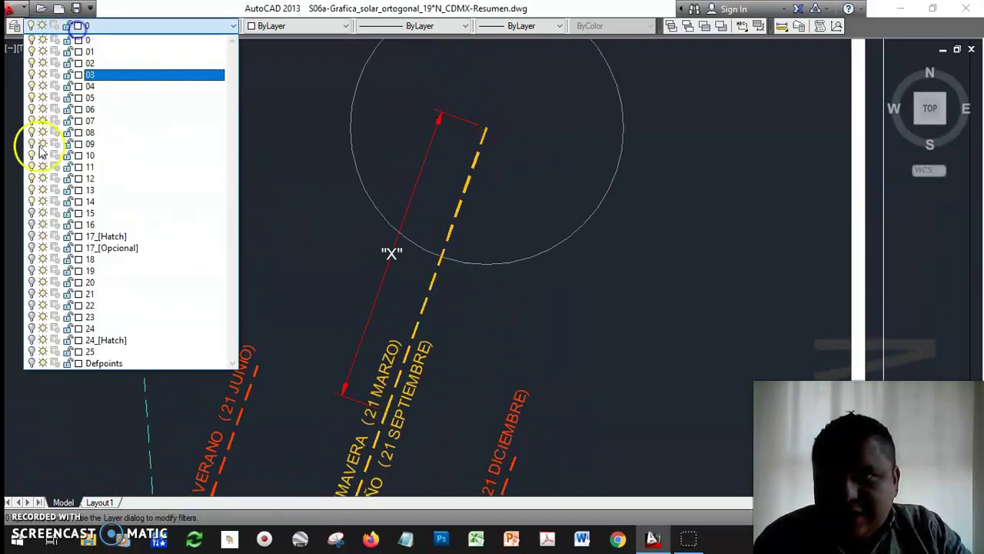
click(362, 257)
middle_drag(363, 256, 346, 311)
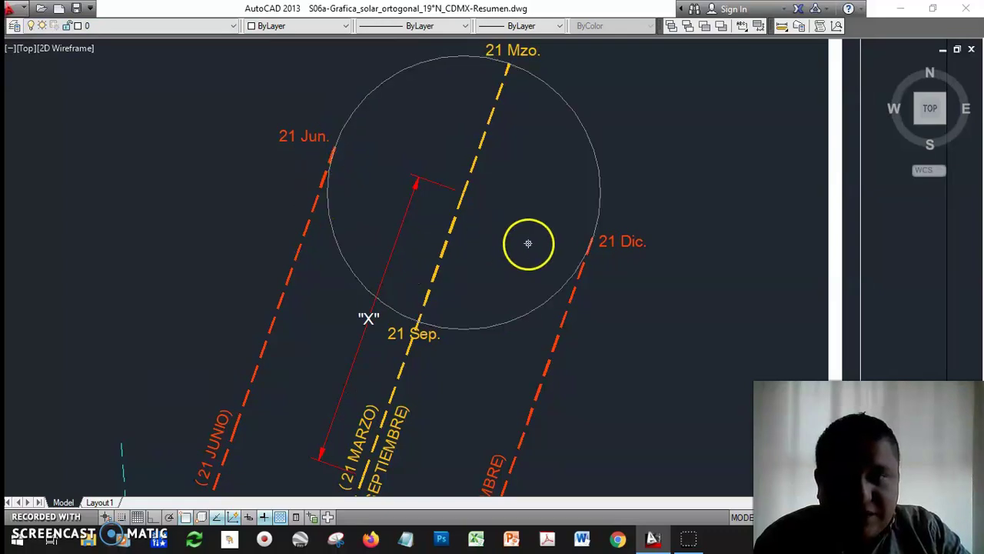
middle_drag(515, 286, 505, 280)
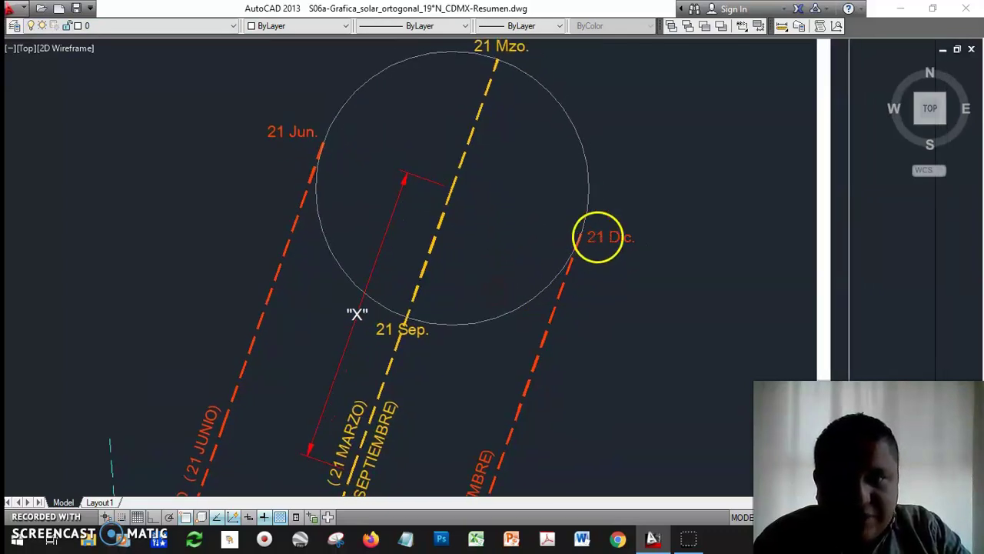
middle_drag(577, 221, 591, 254)
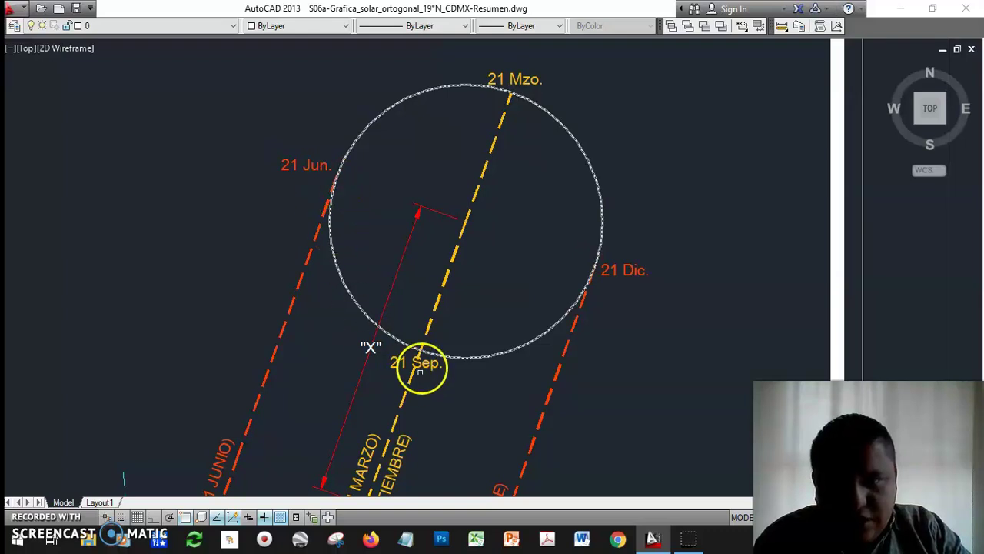
Step: Turn on the layers with the 21 Jun. to 21 Dic. diameter and the circle's first-of-month division lines
click(160, 26)
click(32, 246)
click(265, 249)
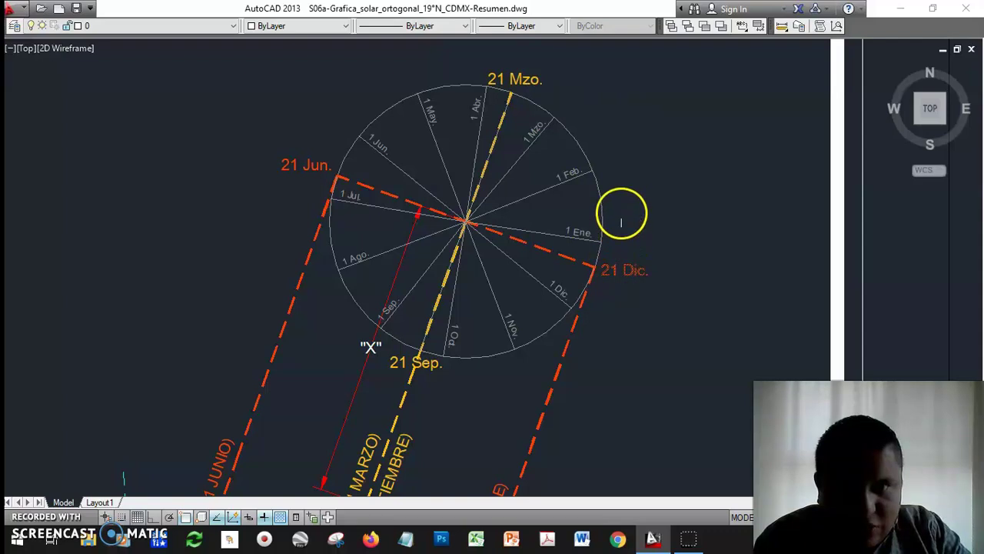
Step: Review the first-of-month divisions around the circle, from 1 Ene. through 1 Dic., relative to the solstice and equinox lines
scroll(612, 254, up, 2)
mouse_move(573, 273)
middle_down()
mouse_move(545, 347)
mouse_move(556, 322)
middle_up()
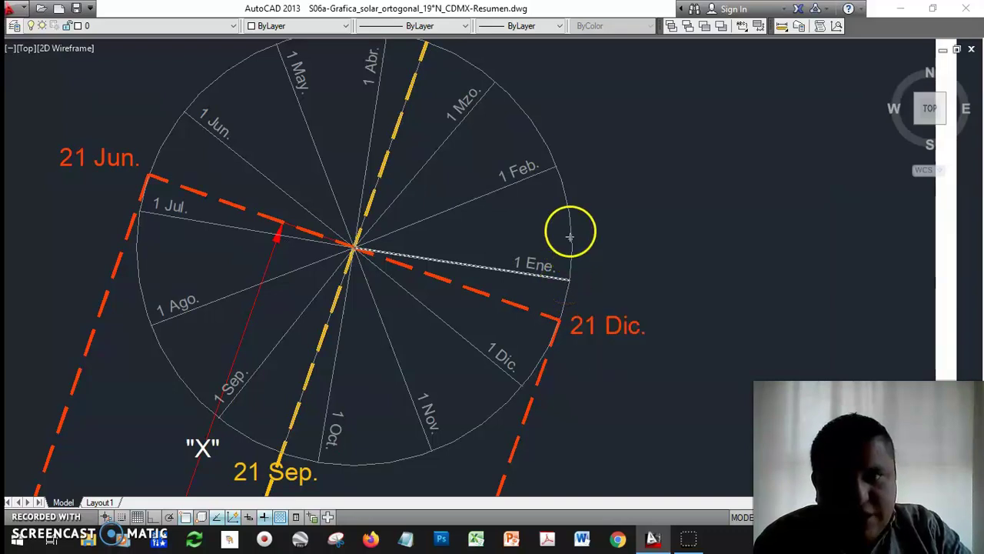
middle_drag(545, 231, 560, 259)
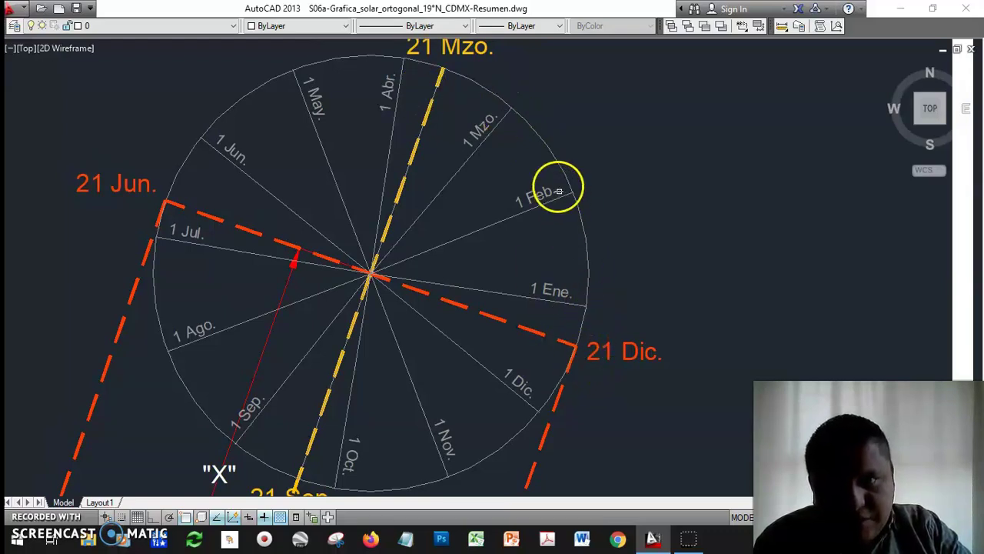
click(520, 119)
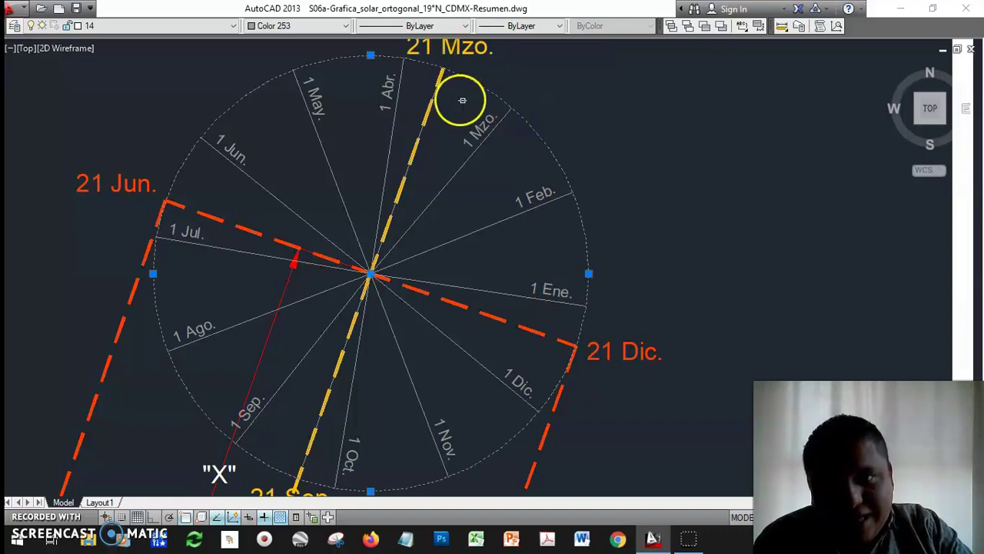
key(Escape)
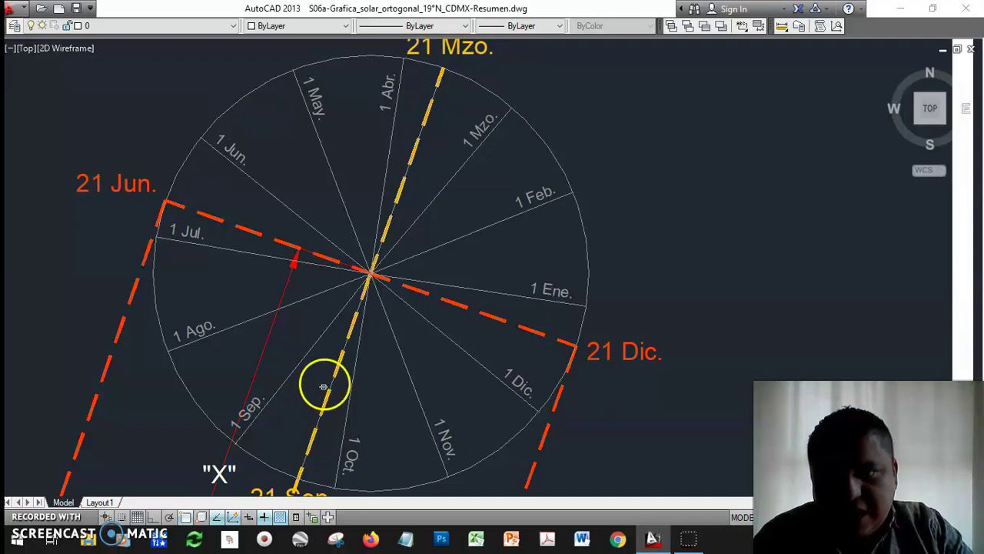
click(324, 386)
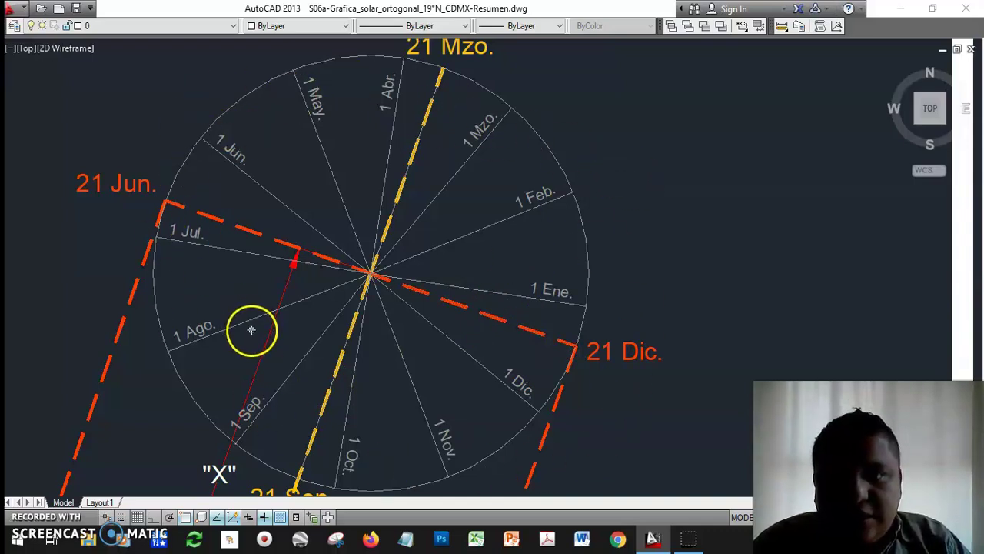
Step: Read the FACTOR DE CONVERSIÓN table in the written procedure, focusing on the 21 Mzo. to 1 Abr. row and its angle to apply
scroll(243, 346, down, 4)
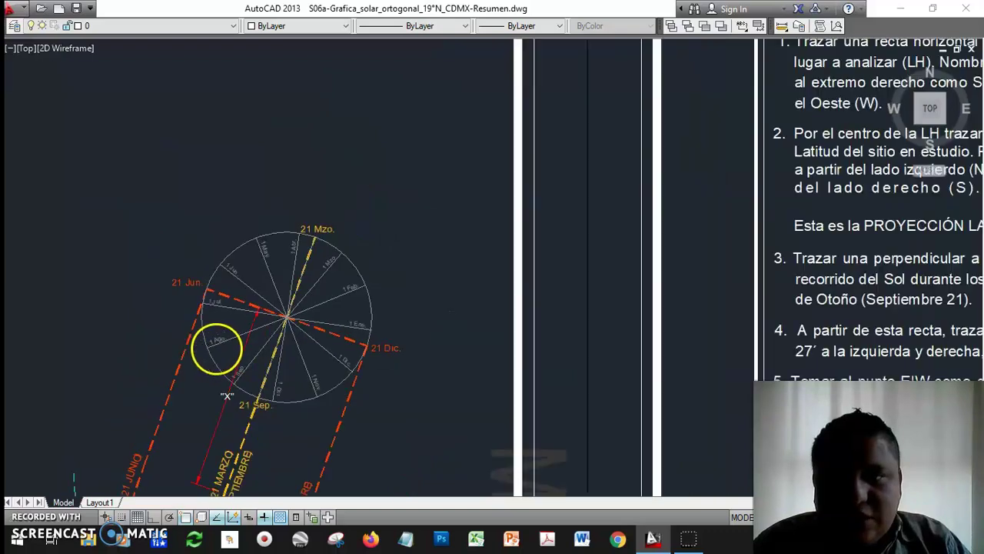
scroll(533, 339, down, 2)
middle_drag(713, 346, 457, 346)
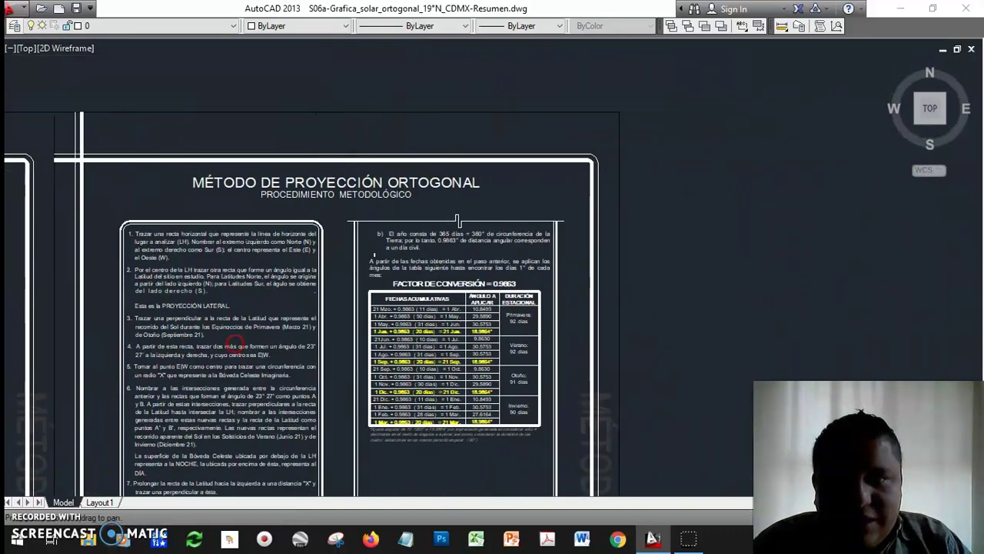
scroll(457, 345, up, 4)
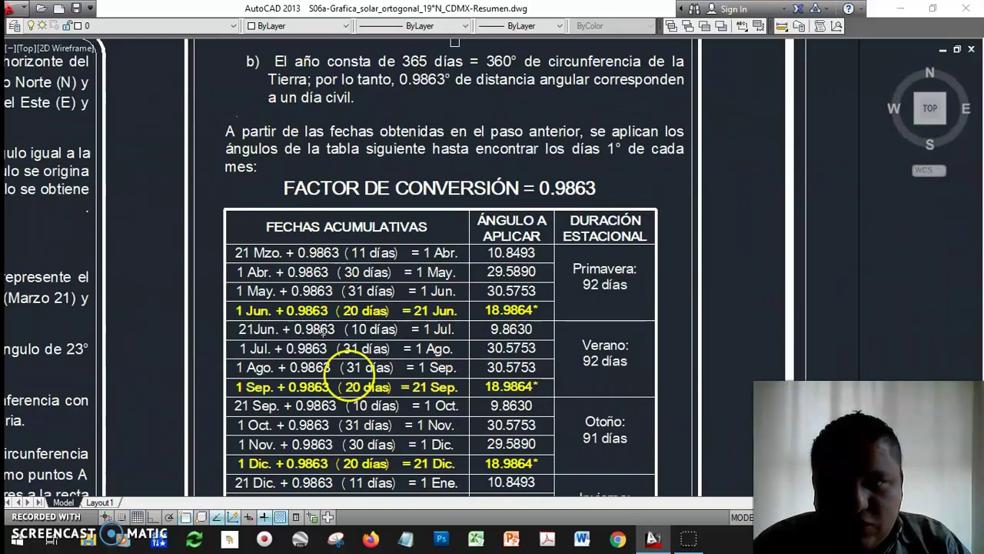
mouse_move(395, 412)
middle_down()
mouse_move(382, 356)
mouse_move(398, 331)
middle_up()
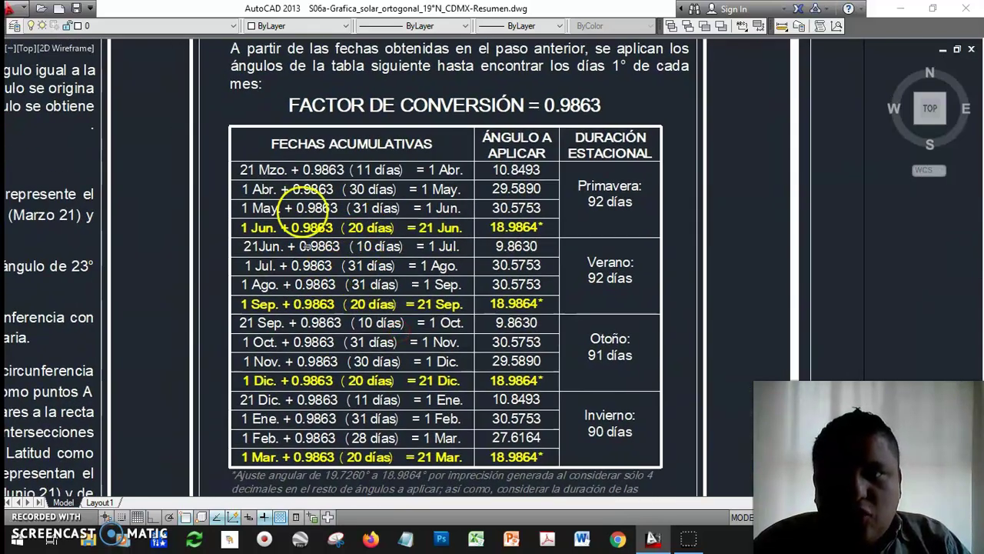
scroll(312, 163, up, 6)
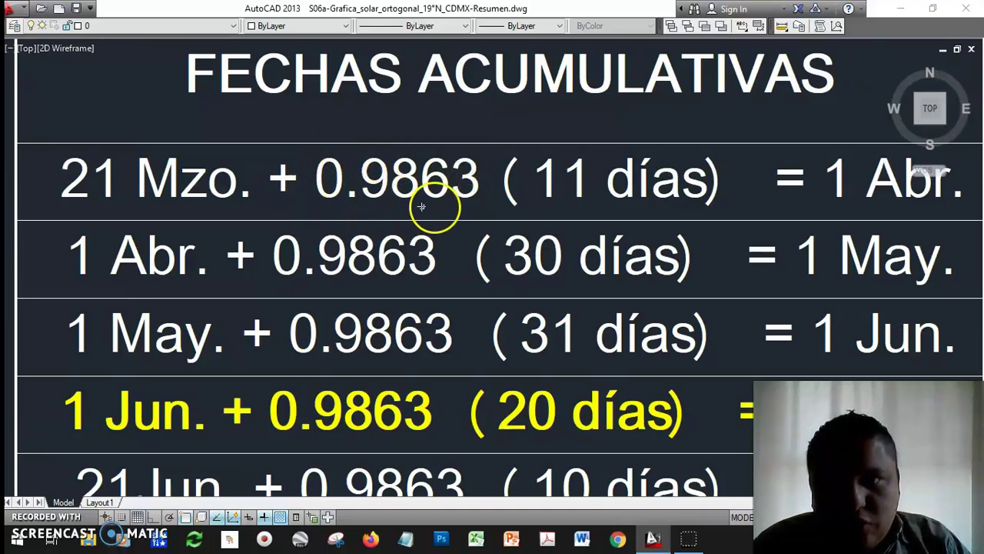
scroll(397, 288, down, 3)
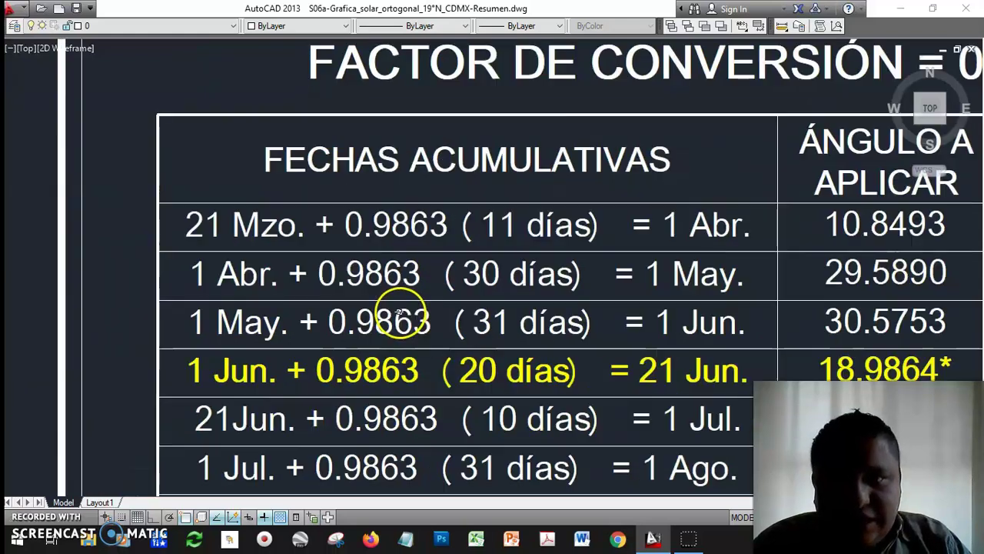
middle_drag(398, 253, 317, 302)
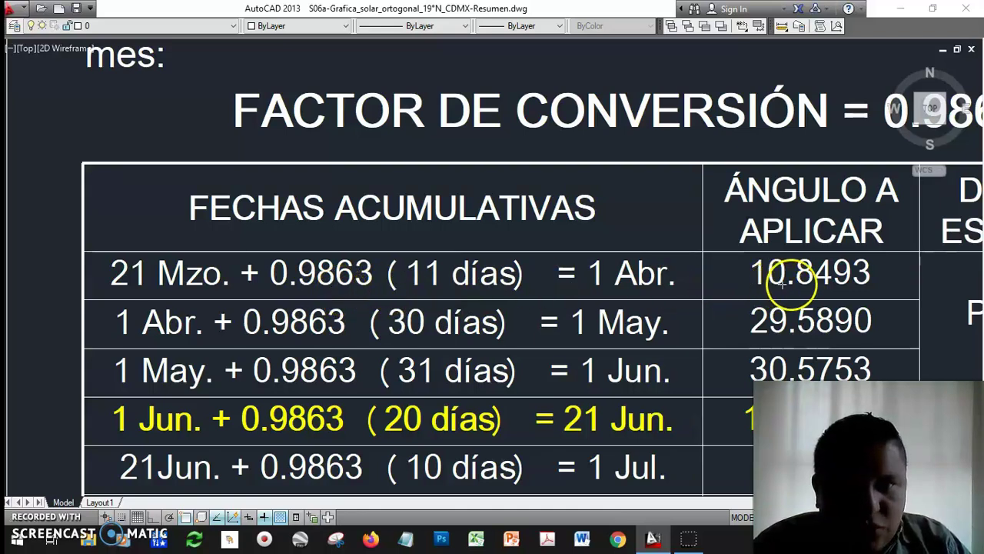
middle_drag(867, 275, 745, 274)
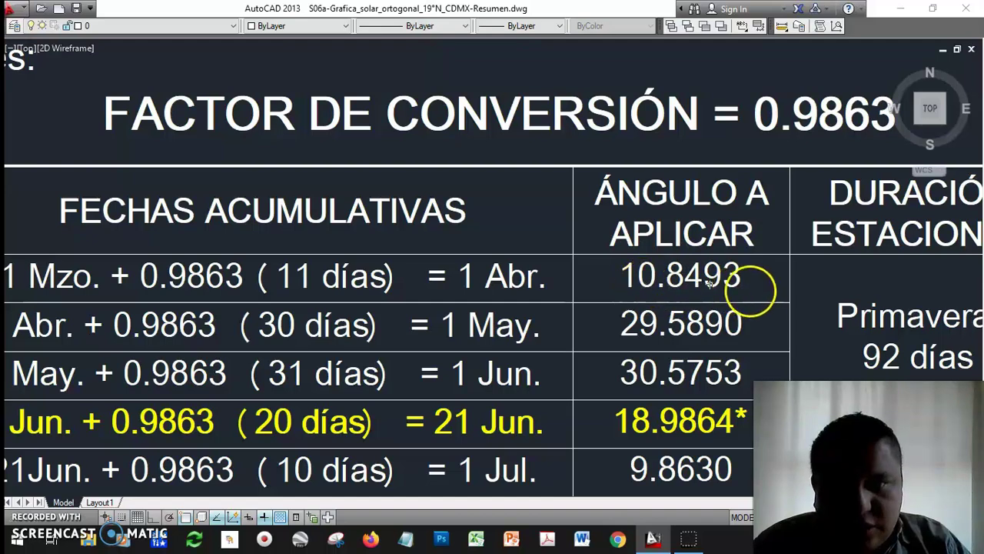
Step: Examine the angle between the 21 Mzo. line and the 1 Abr. division on the circle, plus the neighbouring 1 May. division
scroll(748, 288, down, 2)
scroll(315, 290, down, 2)
middle_drag(315, 290, 946, 451)
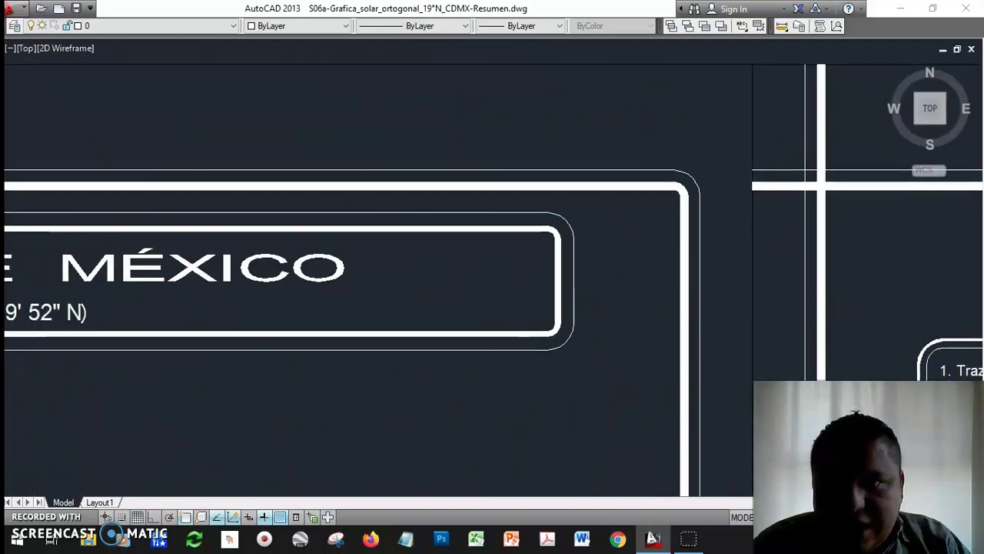
mouse_move(210, 457)
middle_down()
mouse_move(325, 183)
mouse_move(342, 111)
middle_up()
scroll(676, 353, up, 8)
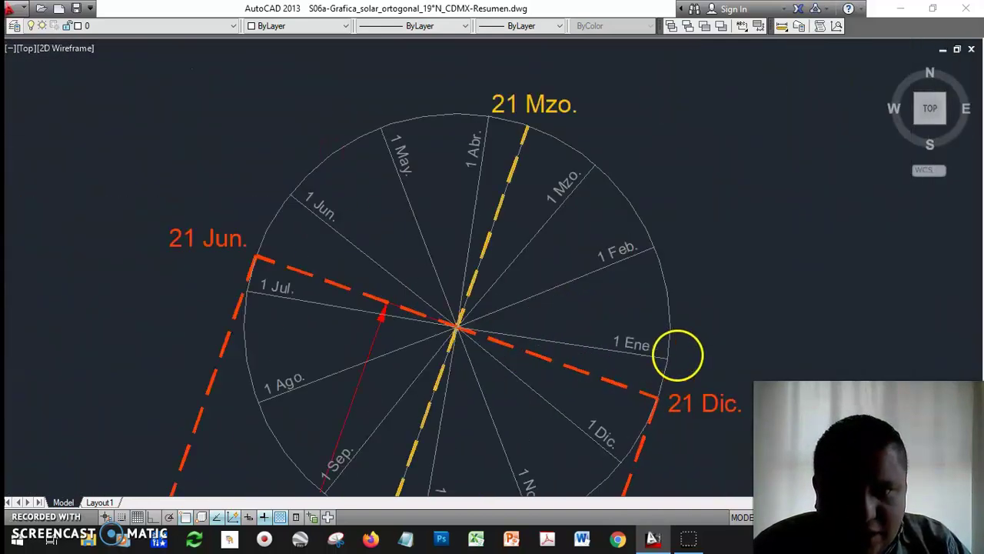
mouse_move(610, 399)
middle_down()
mouse_move(481, 285)
mouse_move(568, 423)
middle_up()
middle_drag(400, 100, 652, 458)
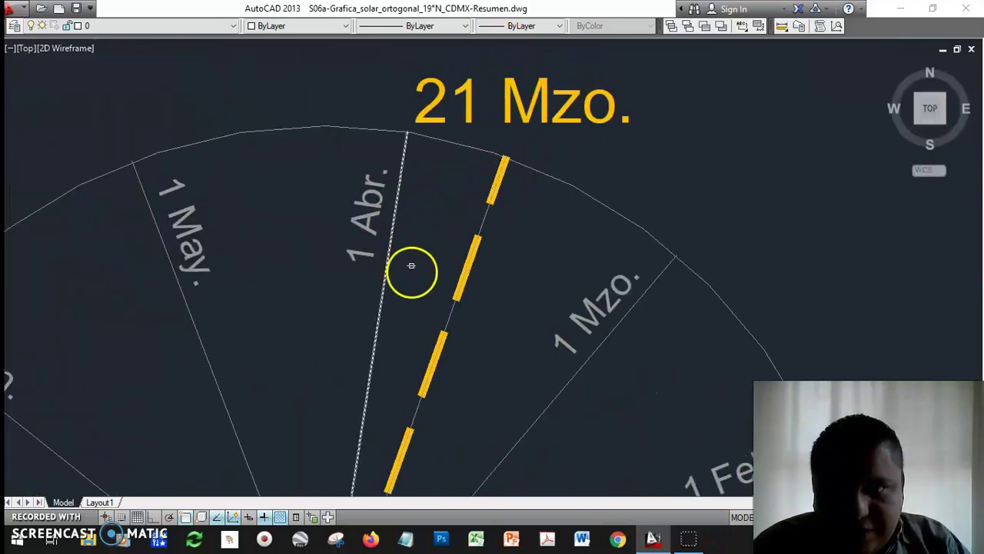
click(435, 330)
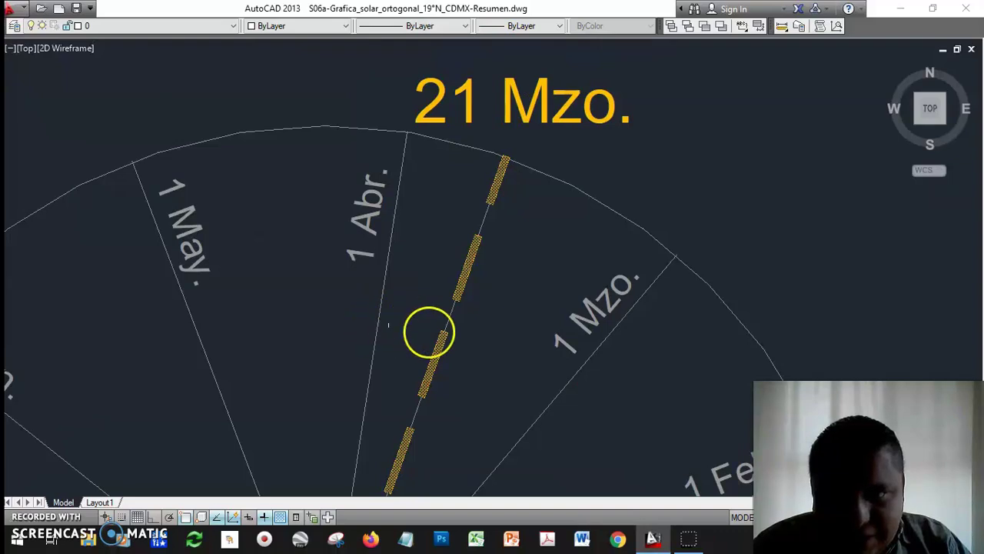
click(434, 334)
click(401, 330)
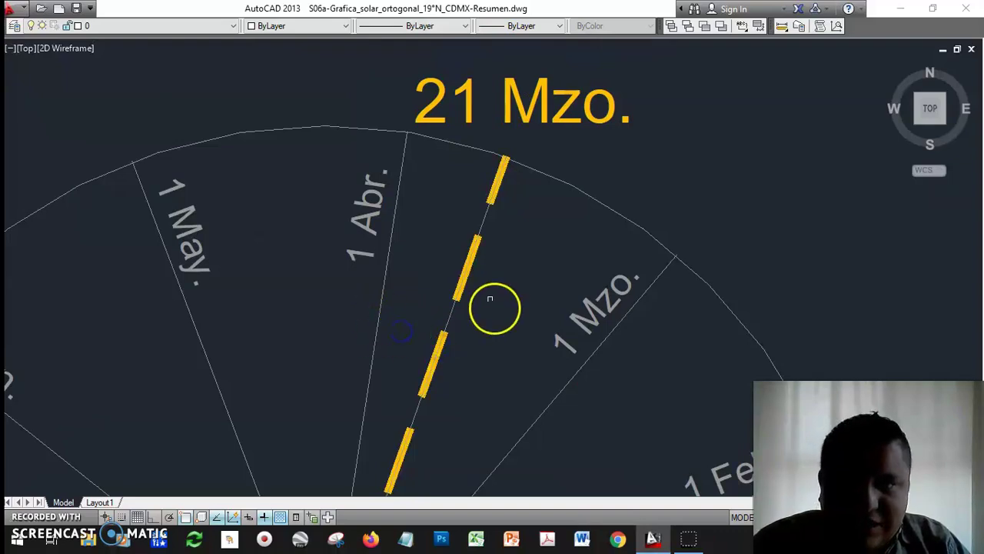
scroll(354, 206, down, 2)
mouse_move(362, 208)
middle_down()
mouse_move(391, 220)
mouse_move(452, 194)
middle_up()
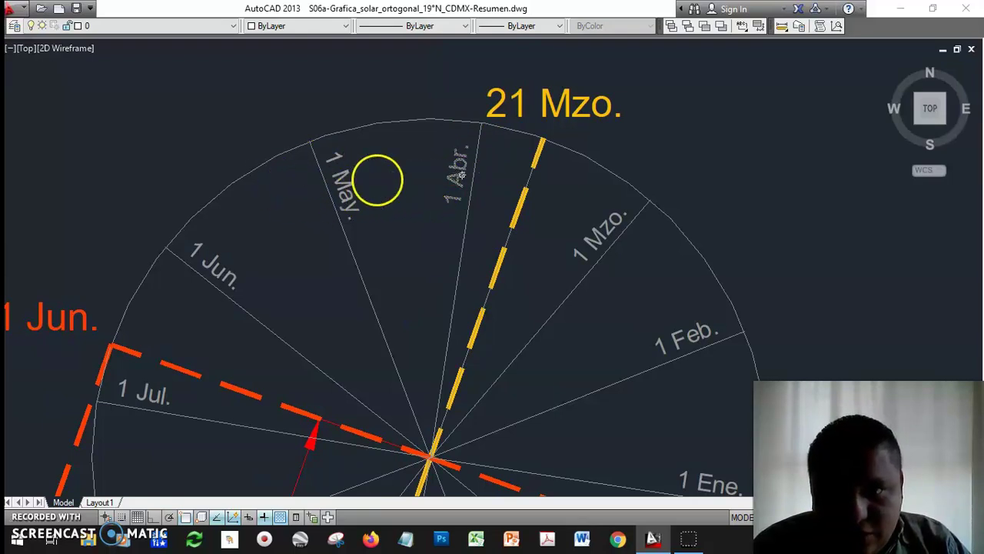
Step: Read the 1 Abr. to 1 May. row and the rows below it in the accumulated dates table
scroll(539, 299, down, 2)
scroll(507, 303, down, 1)
middle_drag(507, 303, 74, 235)
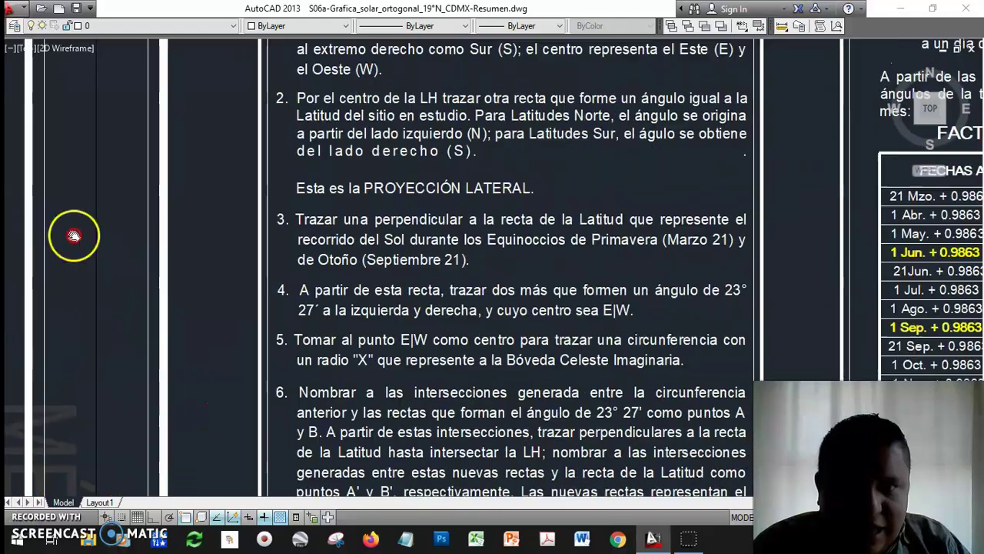
mouse_move(764, 325)
middle_down()
mouse_move(428, 369)
mouse_move(411, 382)
middle_up()
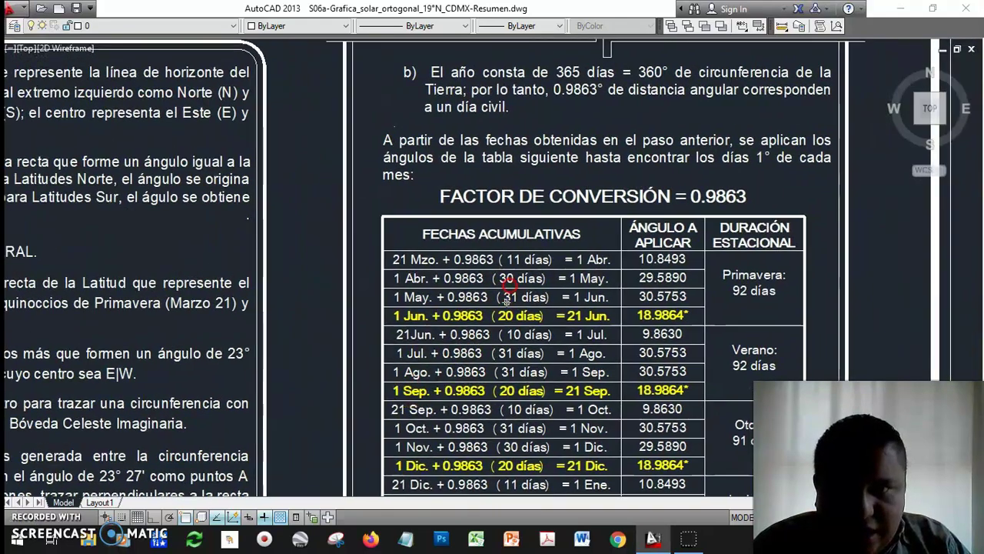
scroll(507, 284, up, 3)
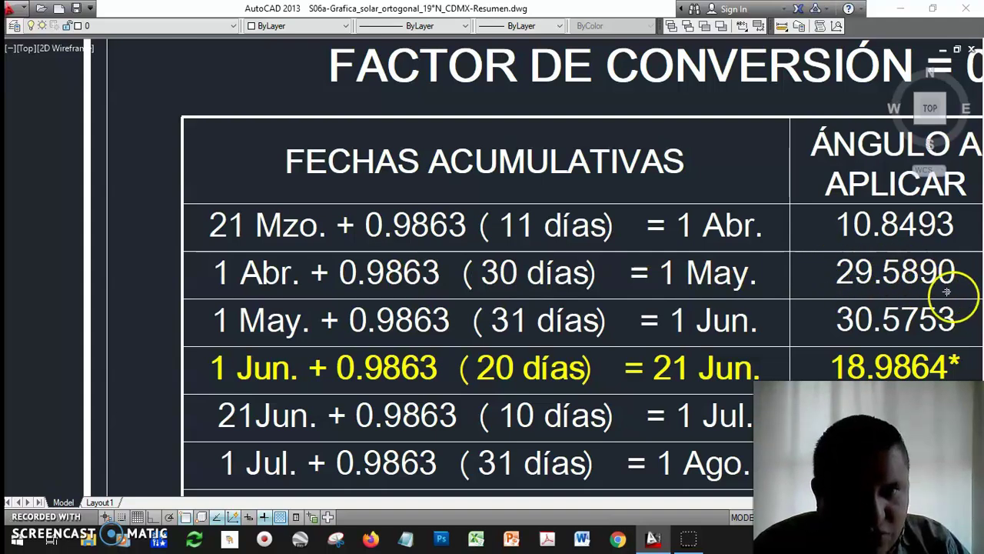
Step: Examine the circle's divisions from 21 Mzo. through 1 Abr., 1 May. and 1 Jun. to 21 Jun. and 1 Jul
scroll(946, 293, down, 2)
scroll(455, 271, down, 2)
middle_drag(455, 272, 621, 293)
scroll(548, 312, up, 5)
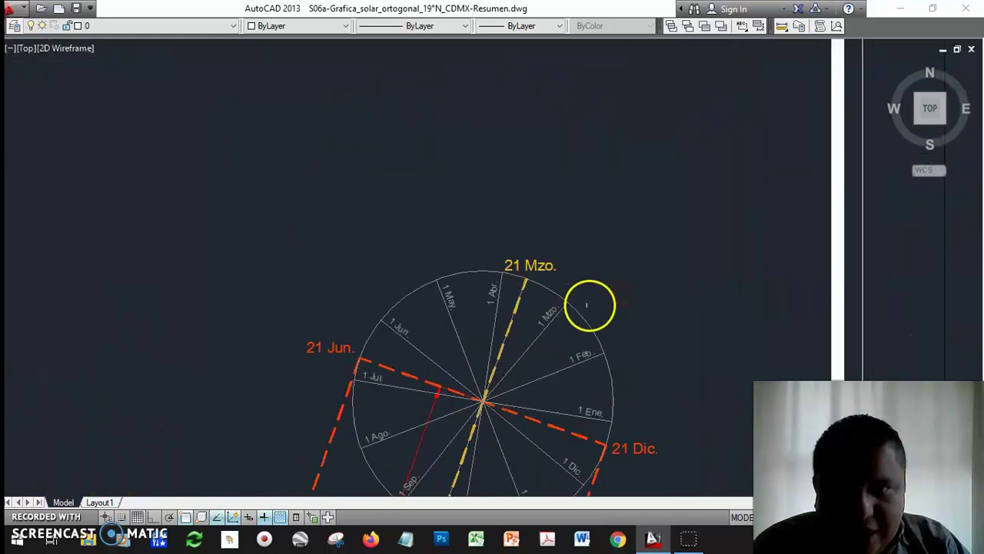
middle_drag(235, 345, 369, 207)
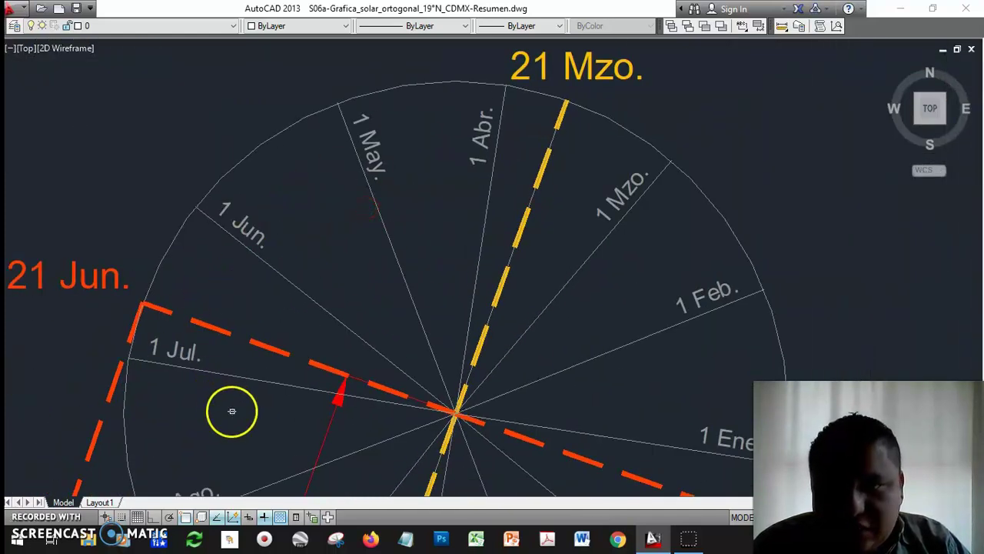
Step: Compare the remaining rows of the FECHAS ACUMULATIVAS table with the monthly divisions around the whole circle
scroll(200, 353, down, 4)
scroll(200, 353, down, 4)
middle_drag(674, 279, 283, 290)
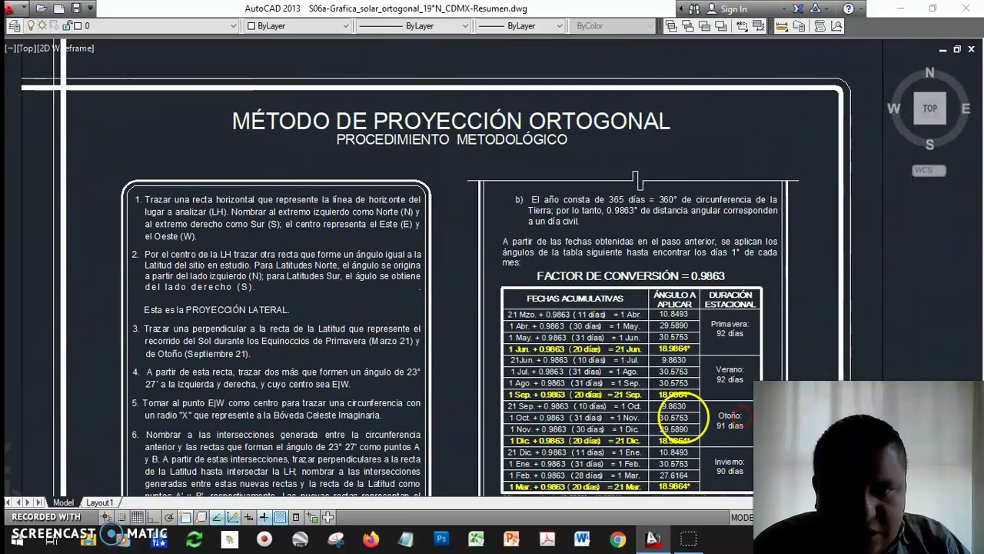
middle_drag(712, 418, 613, 313)
scroll(669, 378, up, 2)
scroll(668, 377, down, 4)
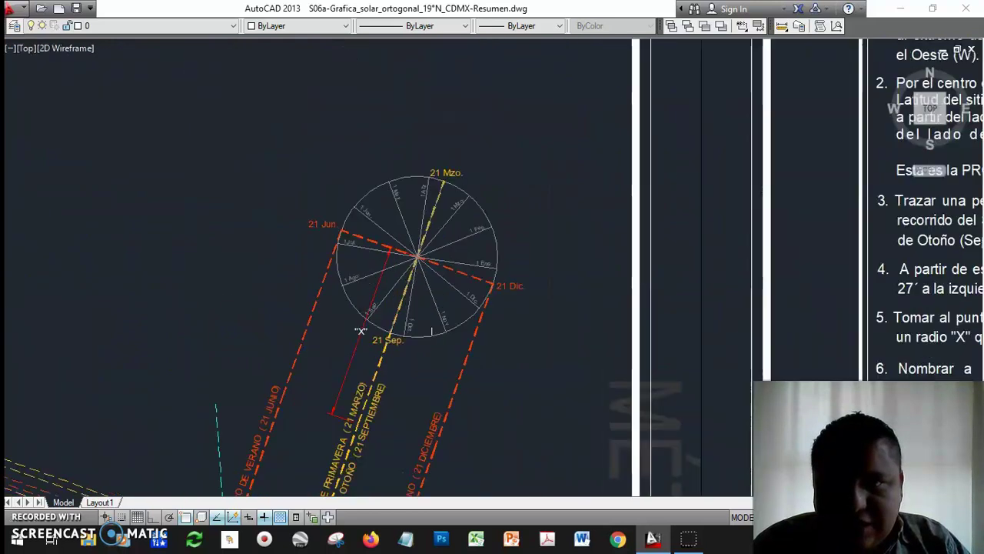
scroll(431, 331, up, 2)
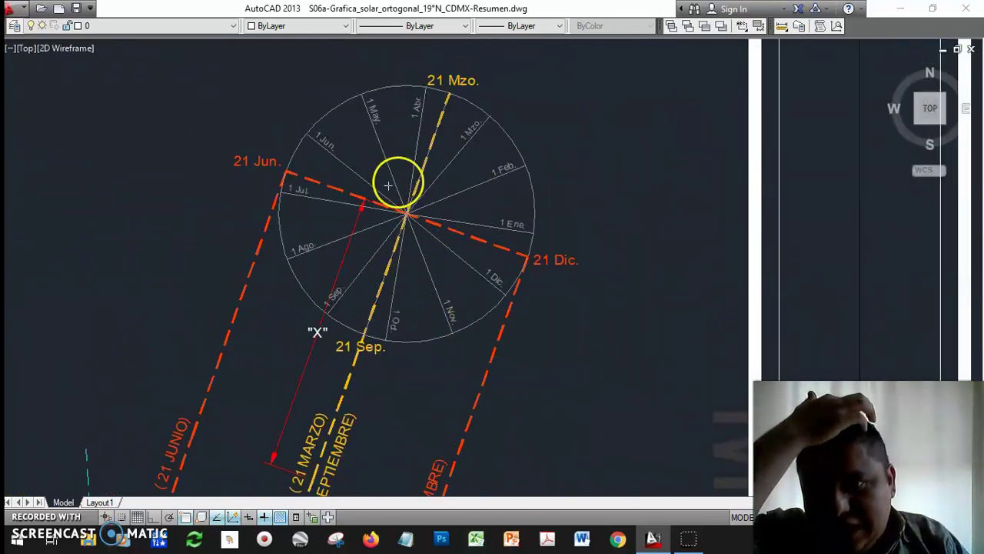
Step: Turn on layer 17_[Opcional] to show the monthly date lines across the hour curves of the lateral projection
click(163, 28)
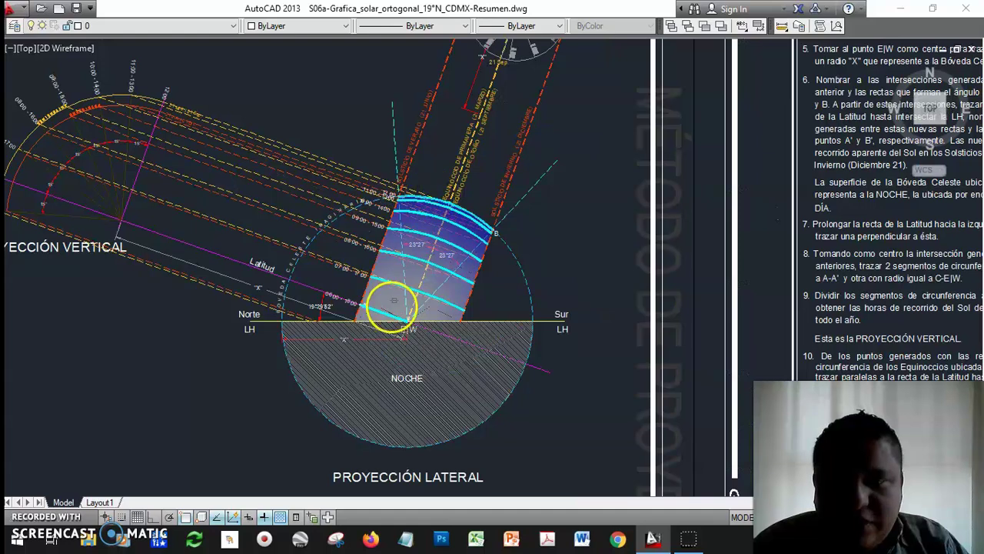
scroll(399, 285, up, 2)
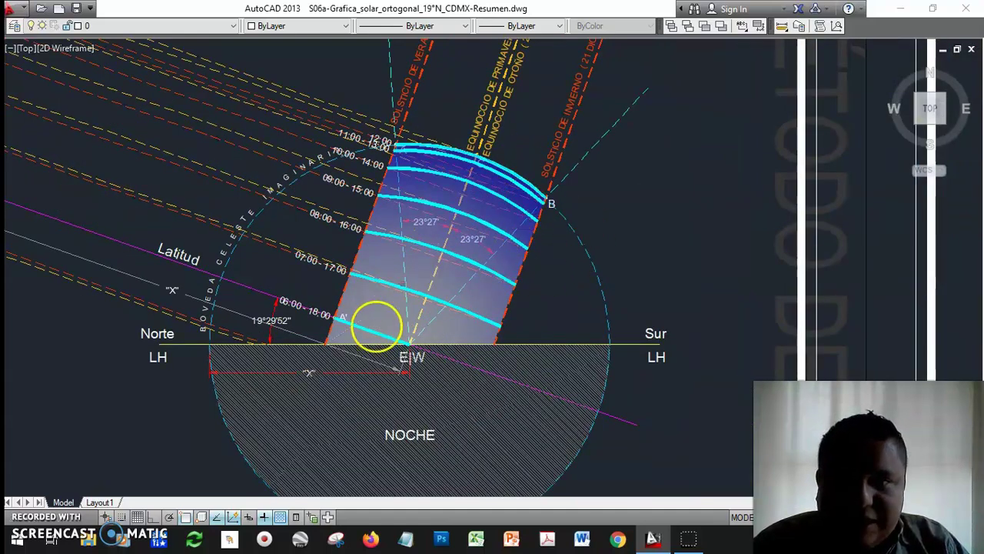
click(332, 347)
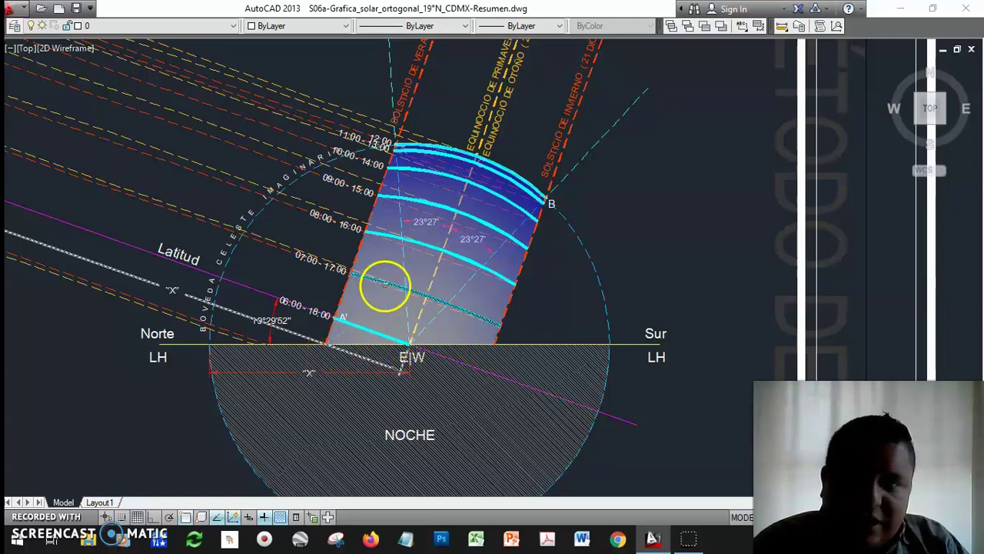
scroll(386, 285, up, 2)
middle_drag(591, 240, 585, 268)
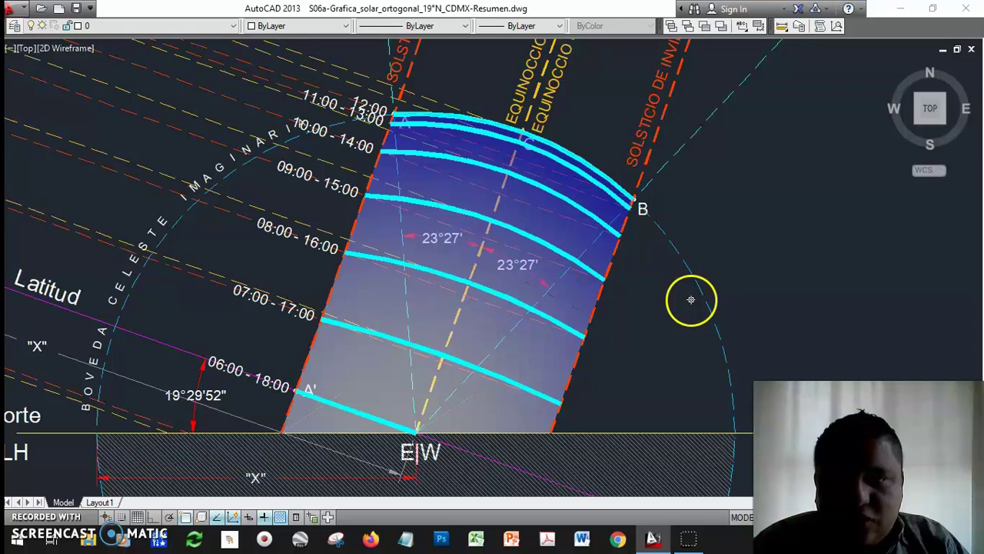
click(149, 28)
click(31, 249)
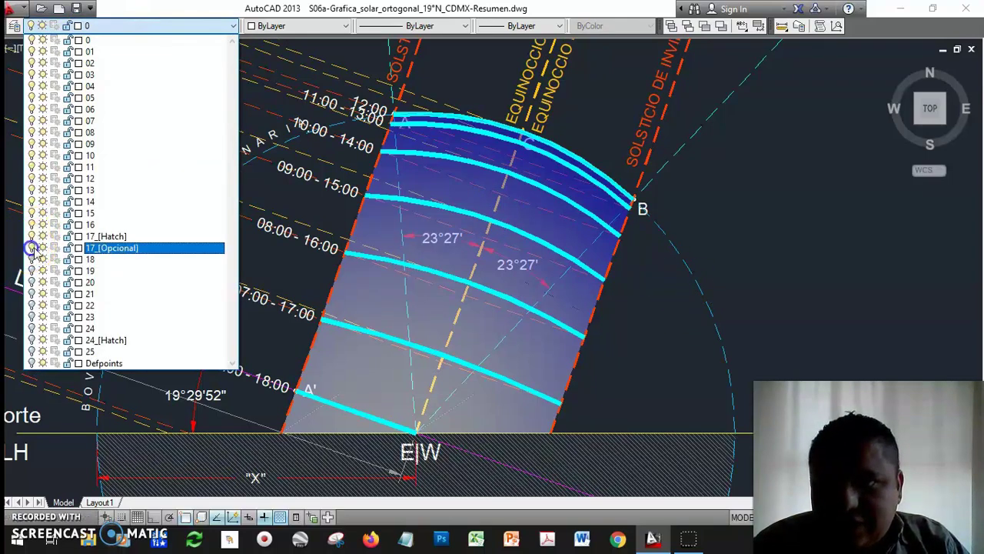
click(621, 296)
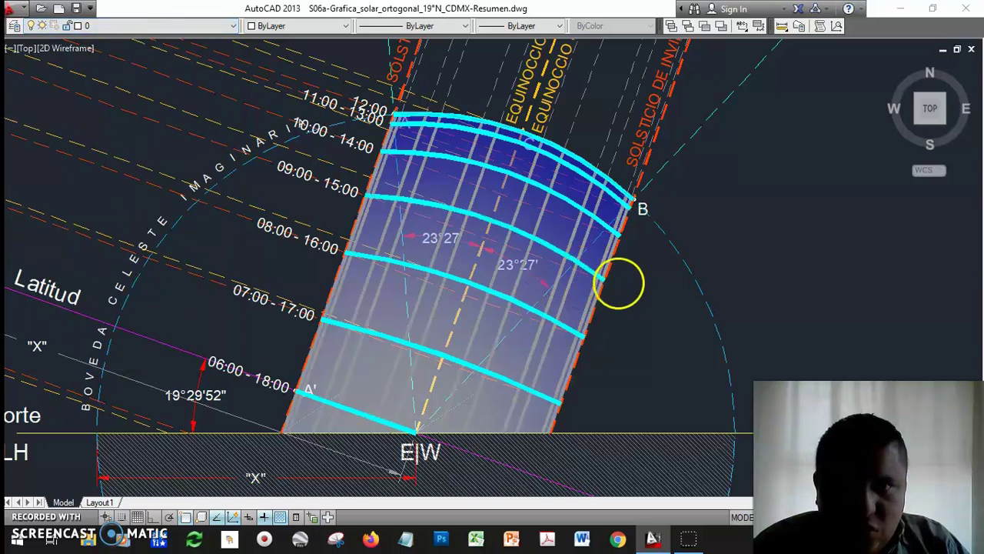
Step: Follow the dashed projection lines from the lateral projection up to the first-of-month points on the circle
mouse_move(749, 207)
middle_down()
mouse_move(720, 215)
mouse_move(566, 467)
mouse_move(553, 471)
middle_up()
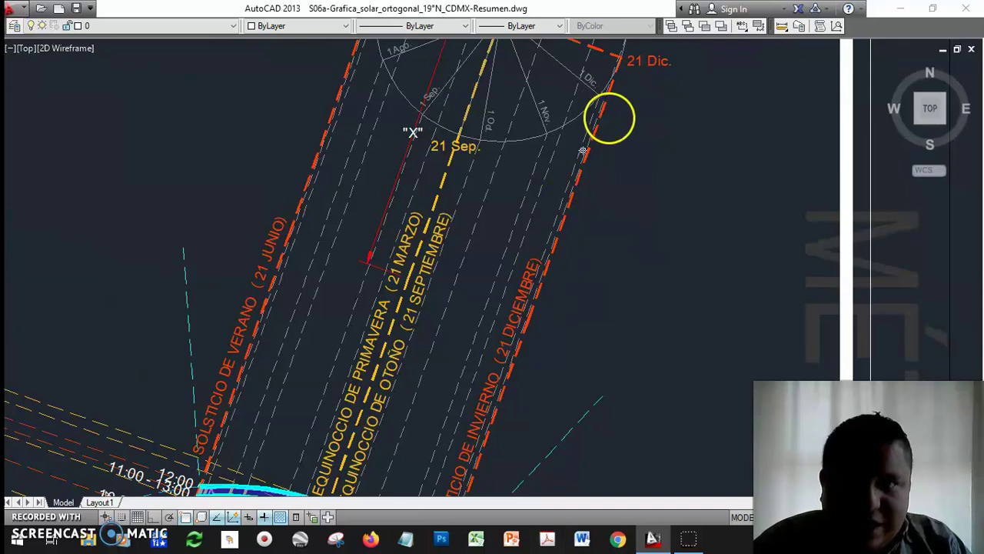
middle_drag(608, 116, 591, 316)
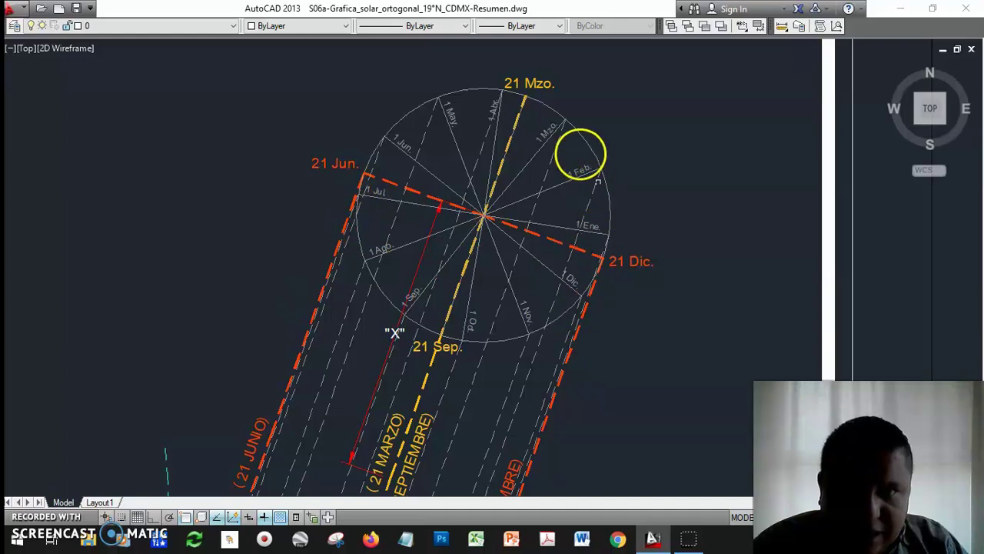
click(423, 140)
key(Escape)
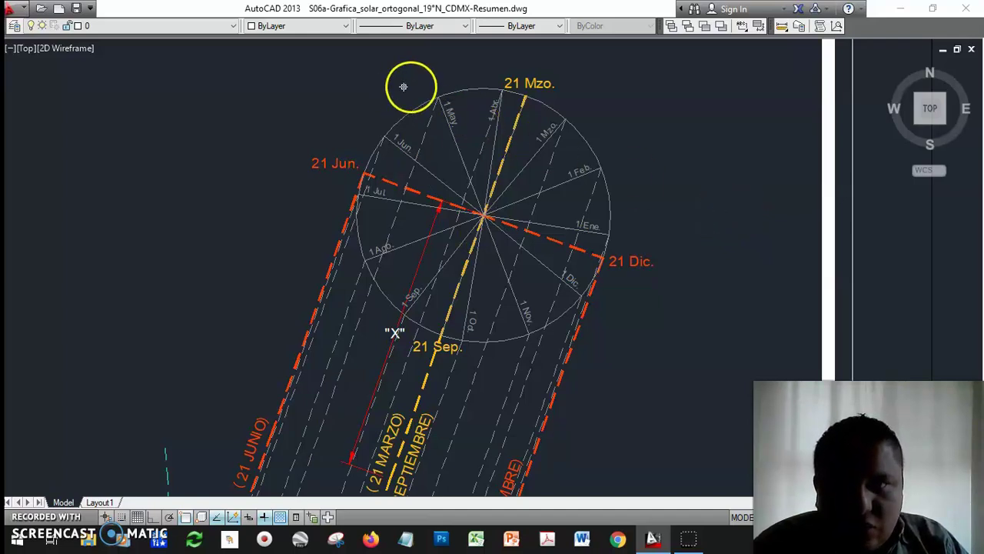
Step: Recolor the dashed projection line that starts at the 1 May. division green
scroll(415, 89, up, 3)
click(435, 178)
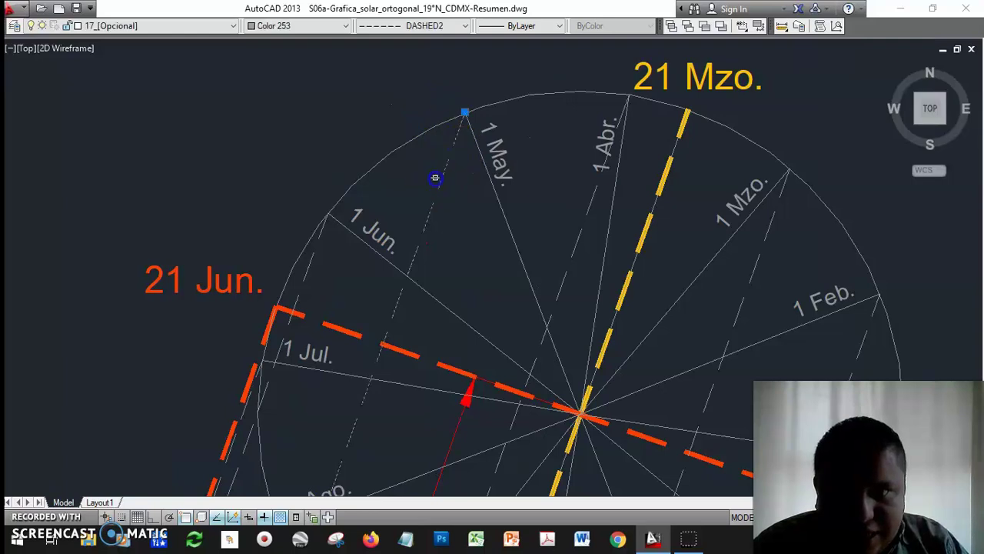
click(274, 25)
click(268, 40)
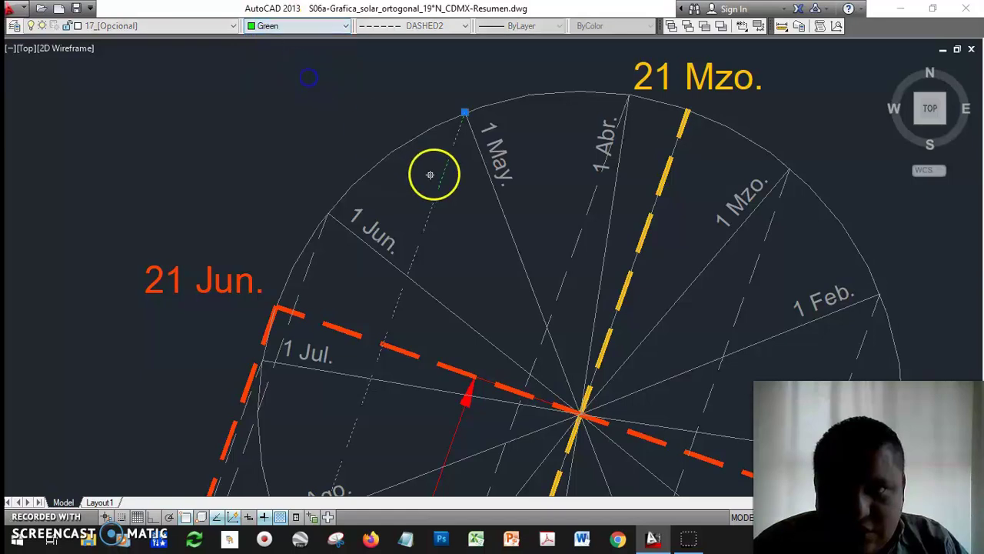
scroll(450, 277, down, 5)
middle_drag(450, 281, 512, 66)
key(Escape)
Step: Trace the green 1 May. line down to the 12:00 curve and its continuation across the shaded day area
mouse_move(401, 405)
middle_down()
mouse_move(401, 382)
mouse_move(548, 105)
middle_up()
scroll(451, 271, up, 4)
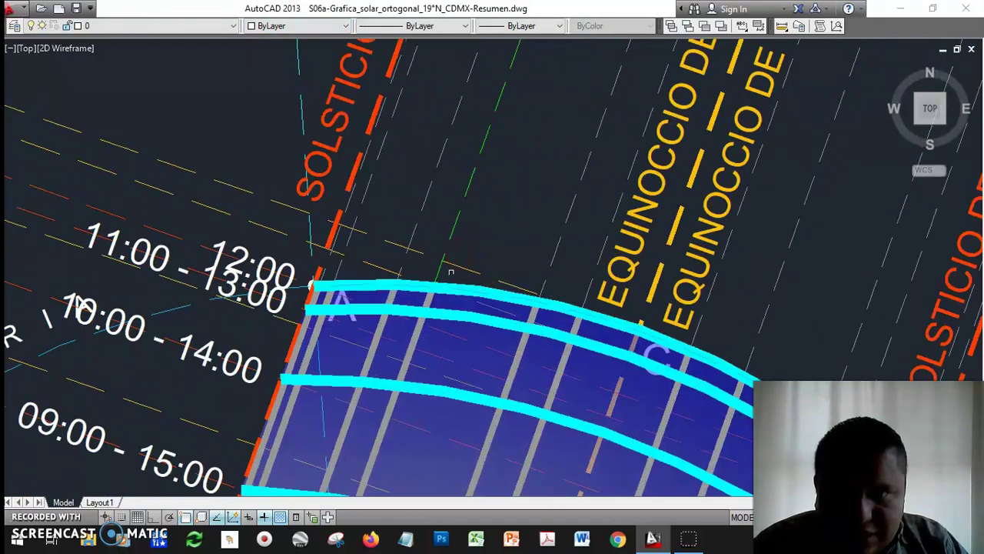
scroll(569, 261, up, 2)
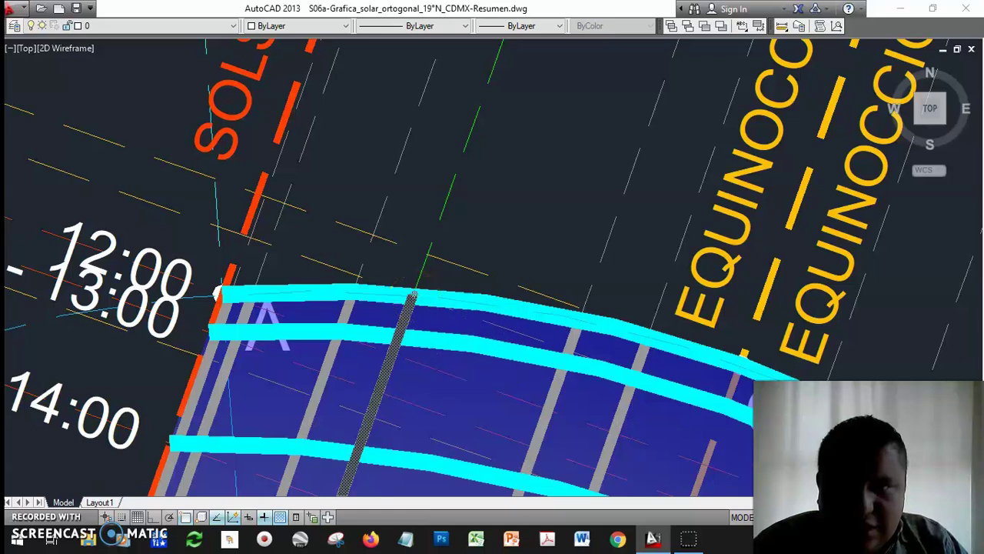
scroll(415, 294, down, 9)
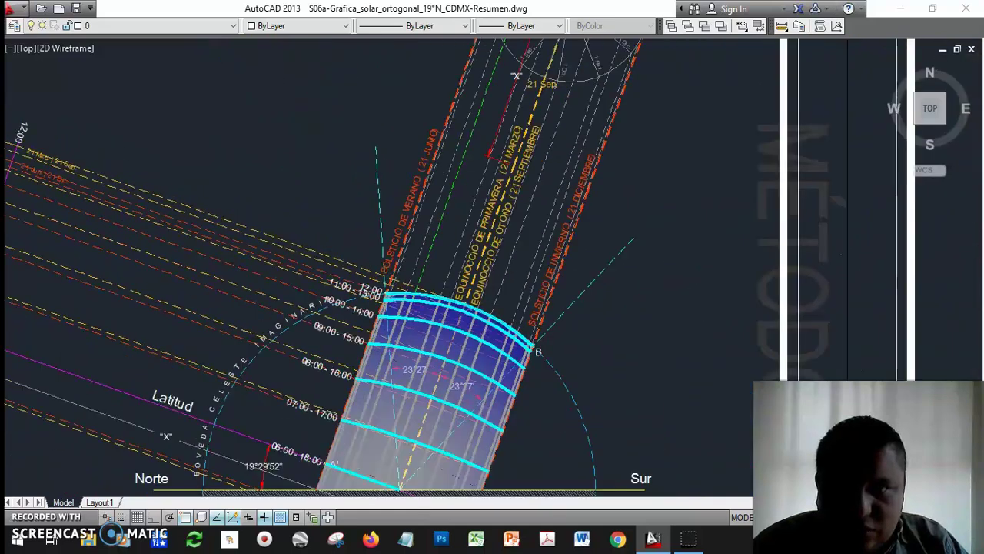
middle_drag(416, 294, 430, 231)
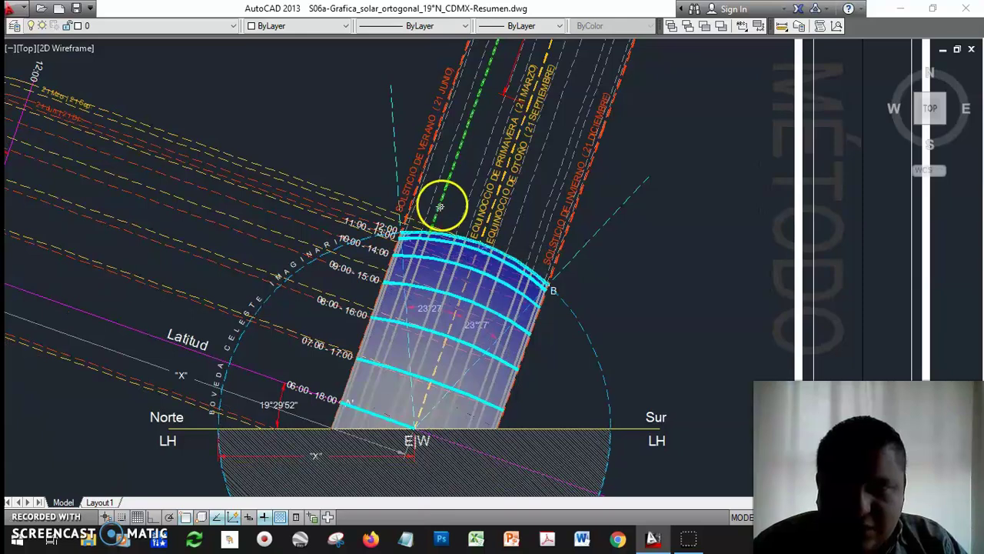
Step: Set the green 1 May. projection line back to Color 253
click(435, 207)
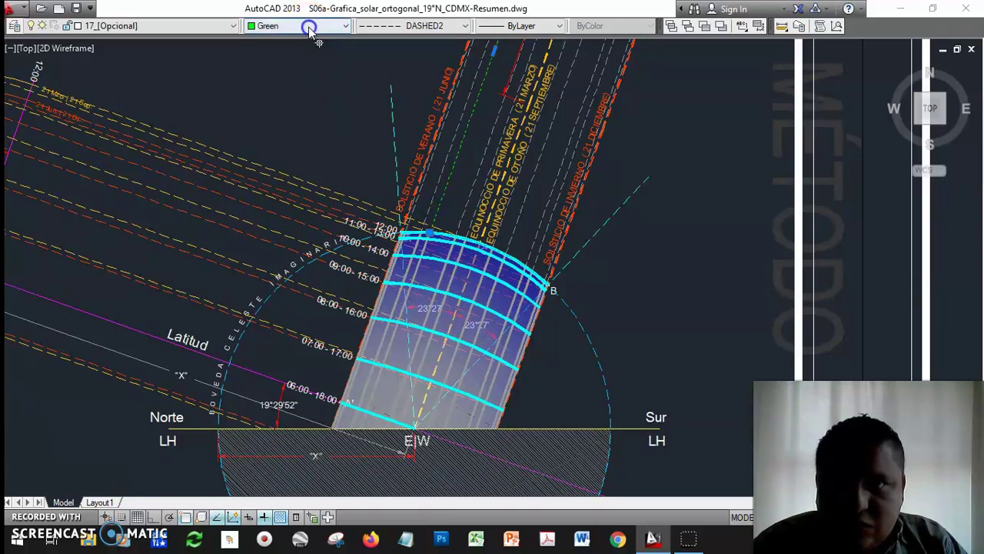
click(307, 26)
scroll(285, 143, up, 2)
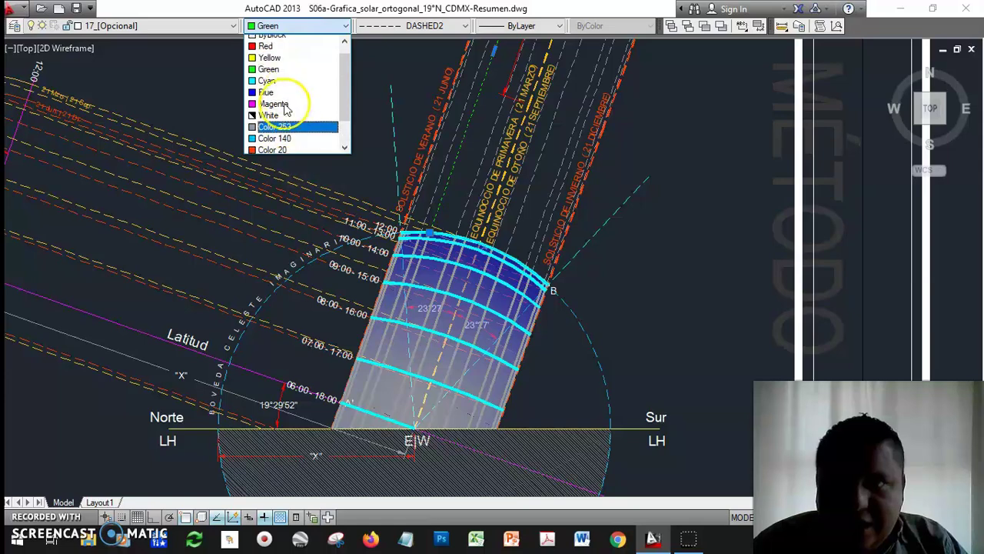
click(287, 144)
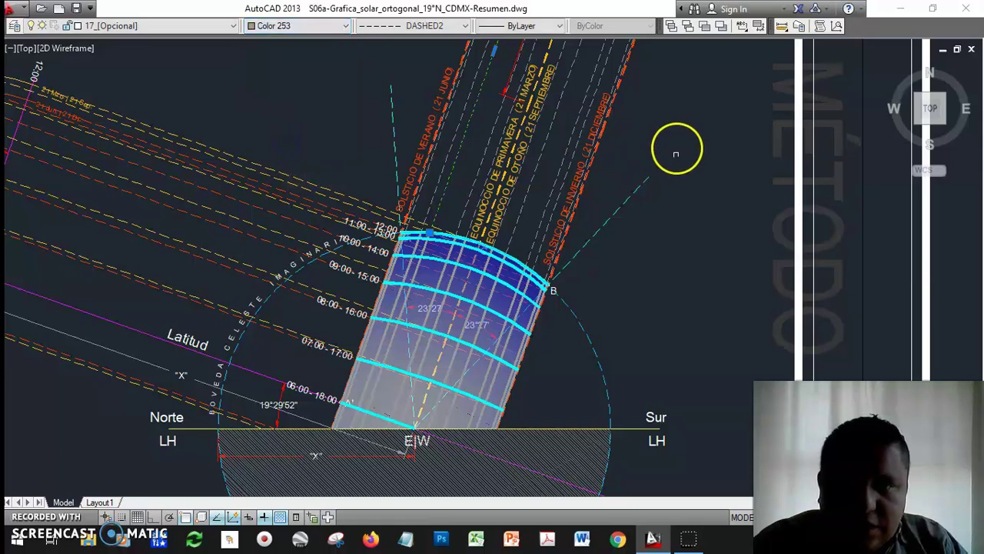
key(Escape)
Step: Recolor the dashed projection line from the 1 Nov. division green and follow it down to the hour curves
middle_drag(667, 123, 588, 279)
scroll(550, 175, up, 5)
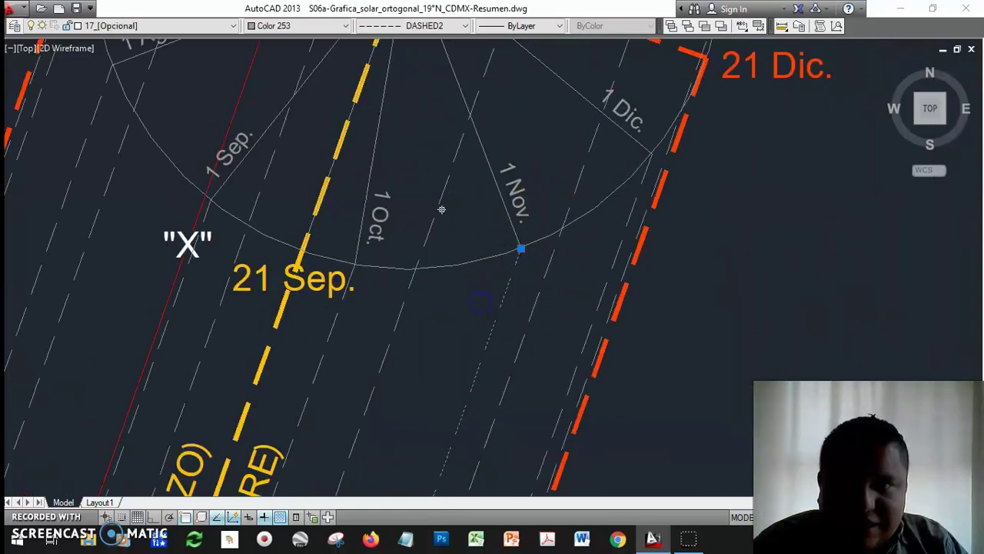
click(266, 25)
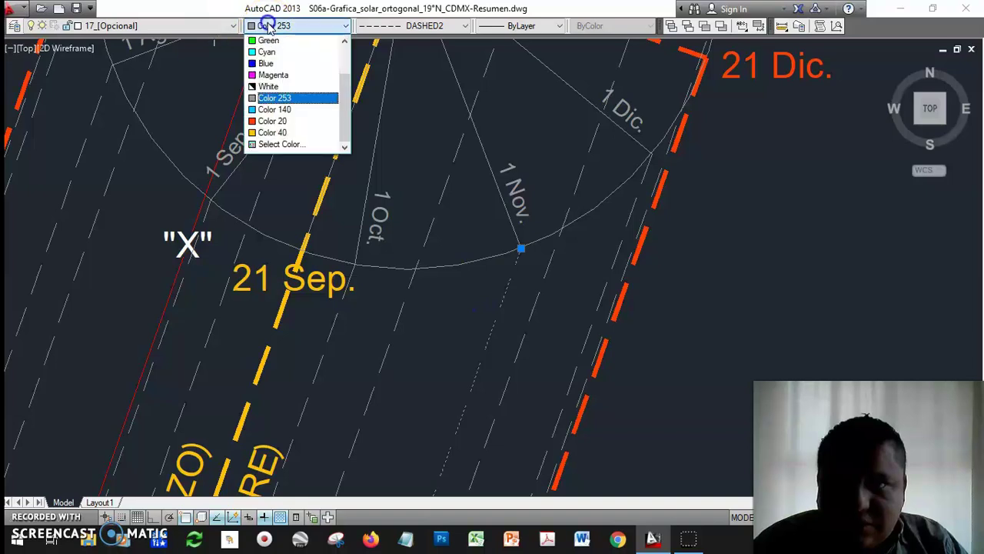
click(268, 40)
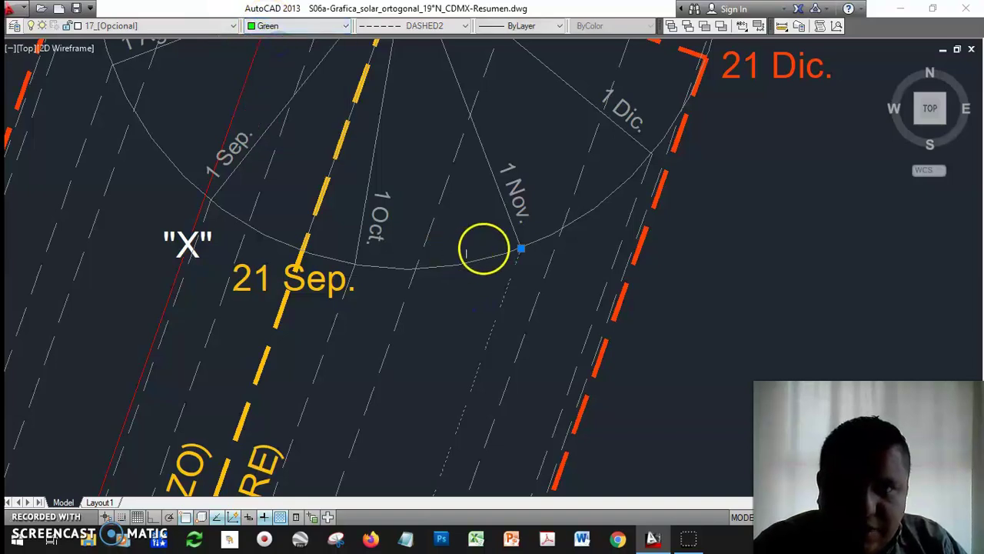
scroll(483, 246, down, 3)
scroll(463, 323, down, 2)
middle_drag(464, 324, 566, 89)
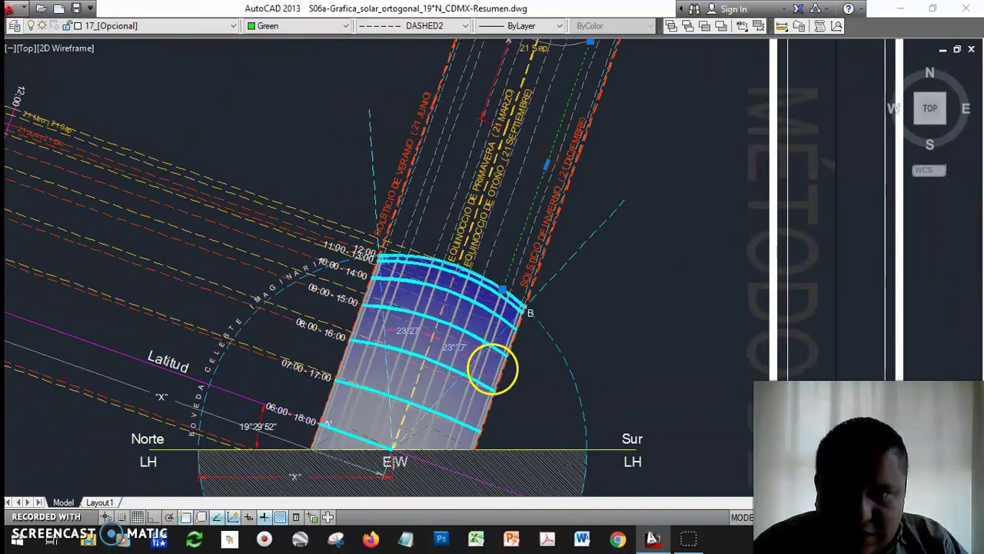
Step: Set the colour of the selected green dashed projection line running from the 1 Nov. point to Color 253
scroll(488, 366, up, 2)
scroll(478, 367, up, 2)
middle_drag(630, 268, 796, 156)
middle_drag(332, 139, 303, 215)
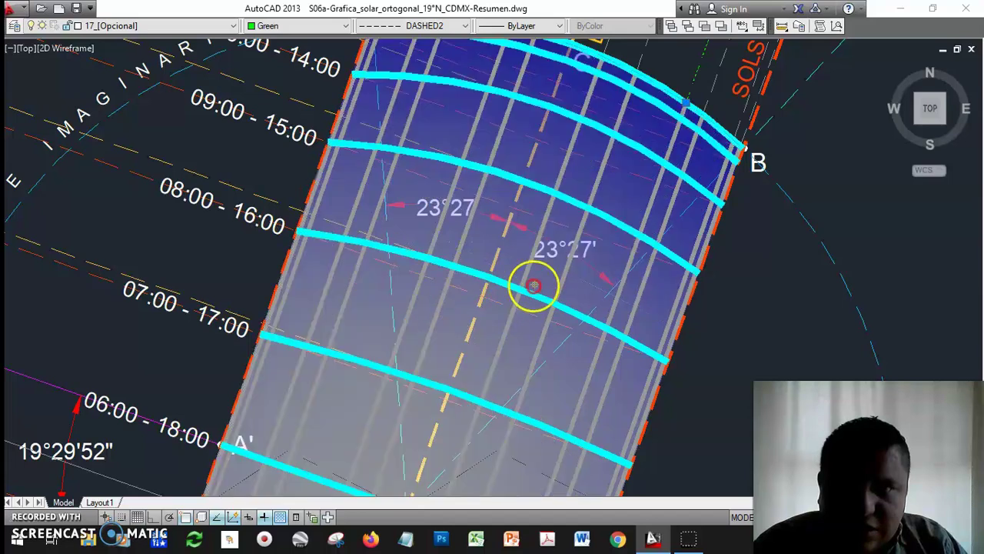
middle_drag(538, 285, 453, 303)
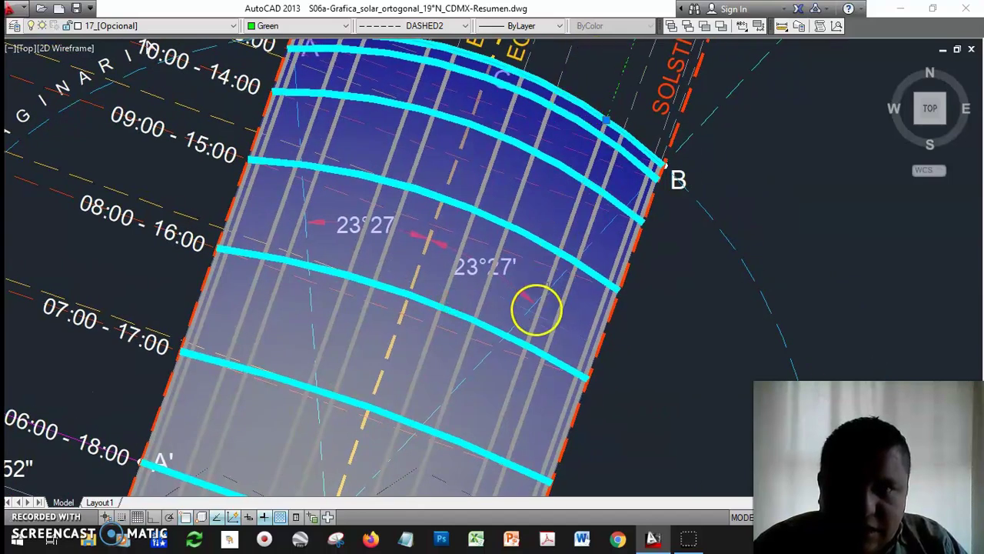
scroll(527, 346, down, 1)
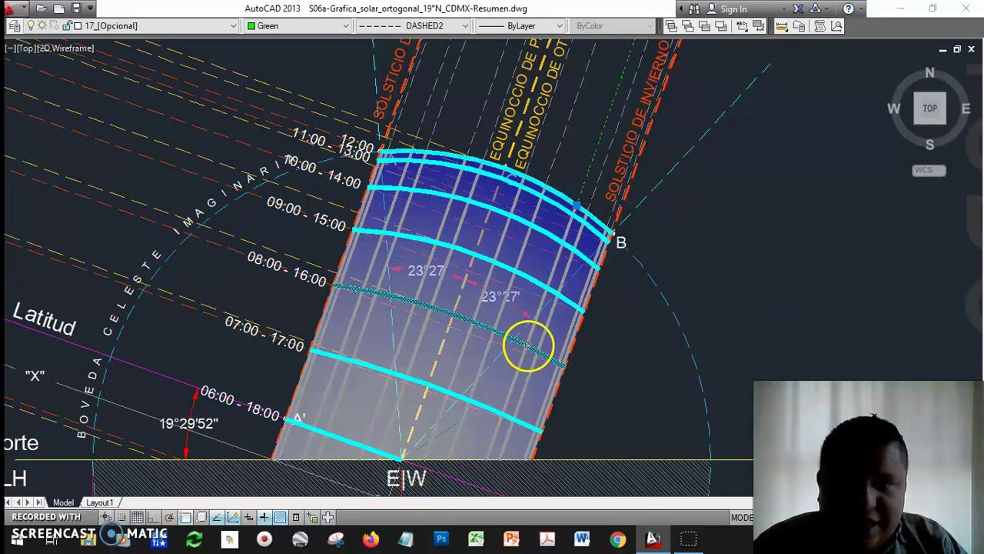
middle_drag(711, 108, 528, 435)
click(305, 25)
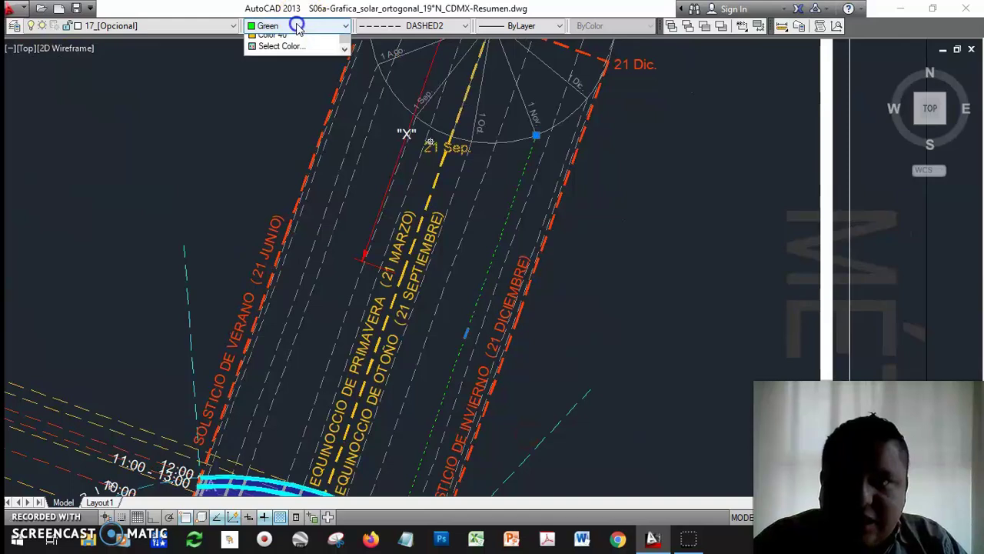
click(299, 98)
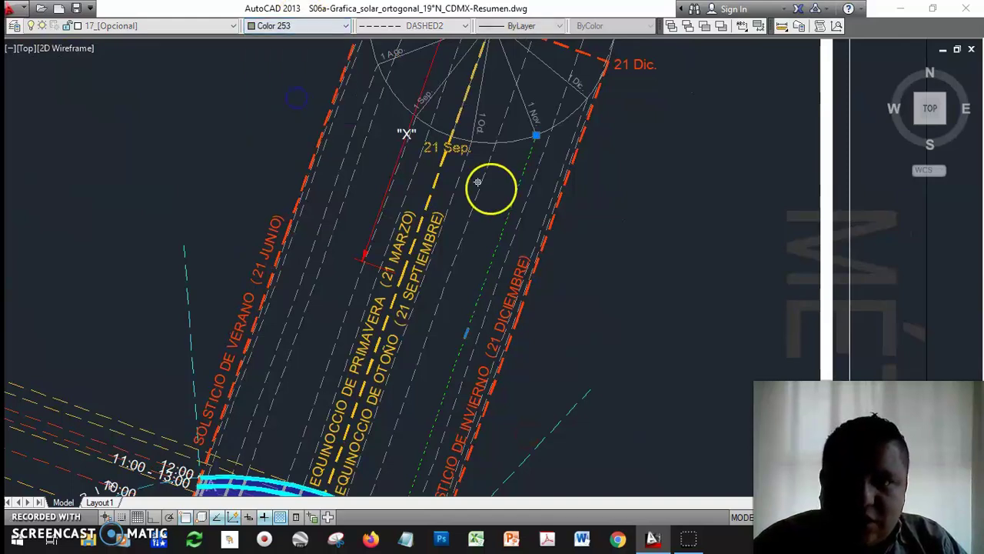
key(Escape)
Step: Examine the month divisions of the date circle and the conversion factor table with the angles to apply
mouse_move(616, 181)
middle_down()
mouse_move(595, 227)
mouse_move(595, 292)
middle_up()
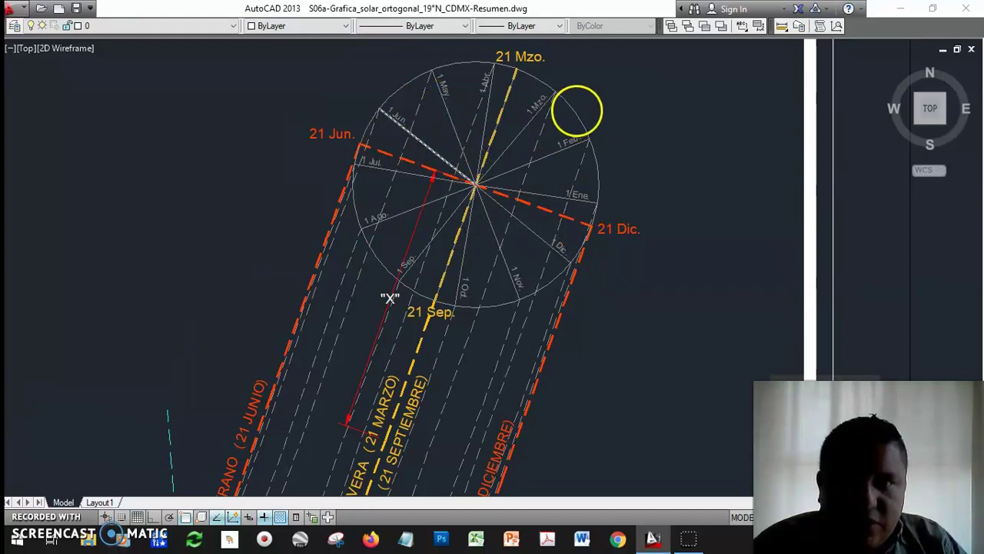
scroll(575, 123, up, 4)
mouse_move(576, 136)
middle_down()
mouse_move(482, 202)
mouse_move(443, 216)
middle_up()
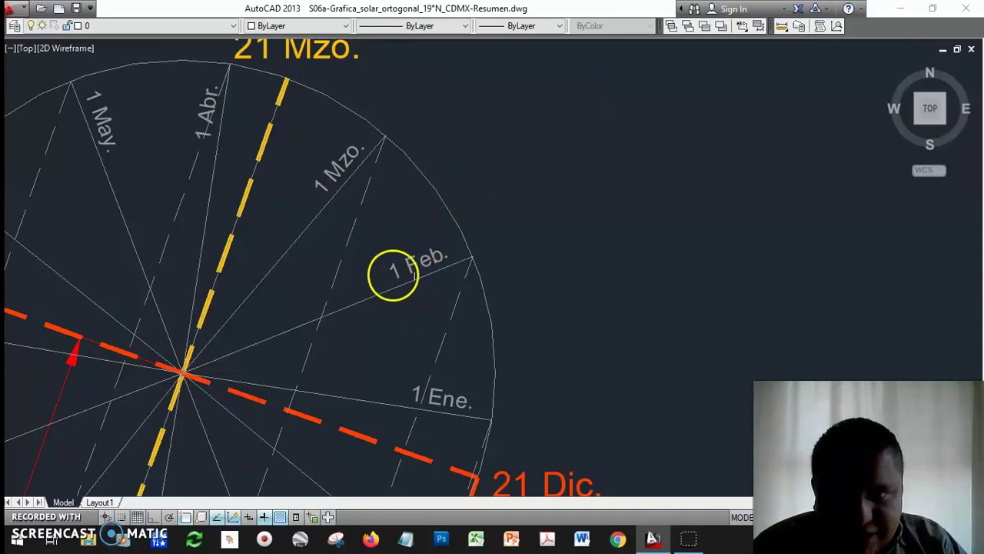
scroll(218, 272, down, 6)
mouse_move(570, 290)
middle_down()
mouse_move(325, 276)
mouse_move(100, 226)
mouse_move(207, 227)
middle_up()
scroll(413, 162, up, 4)
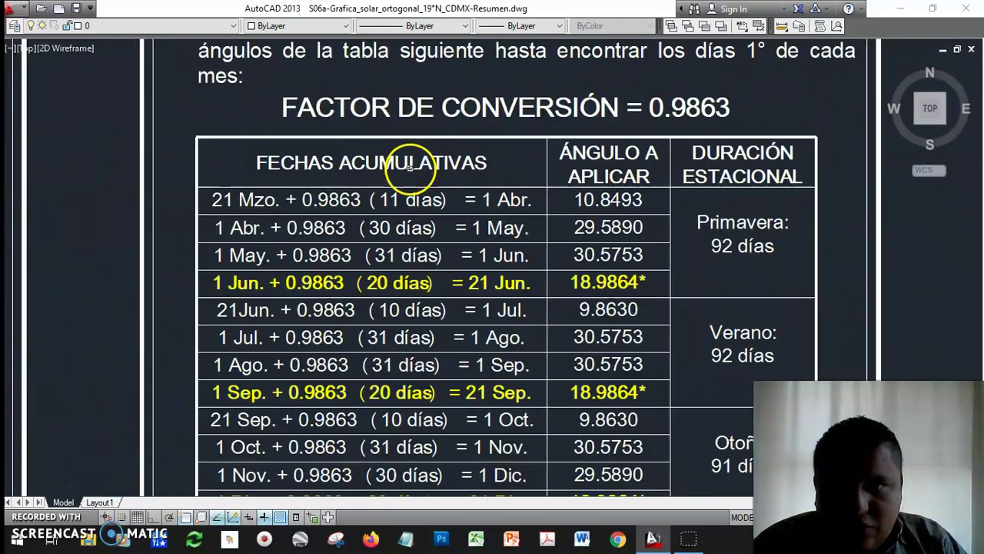
scroll(309, 209, up, 2)
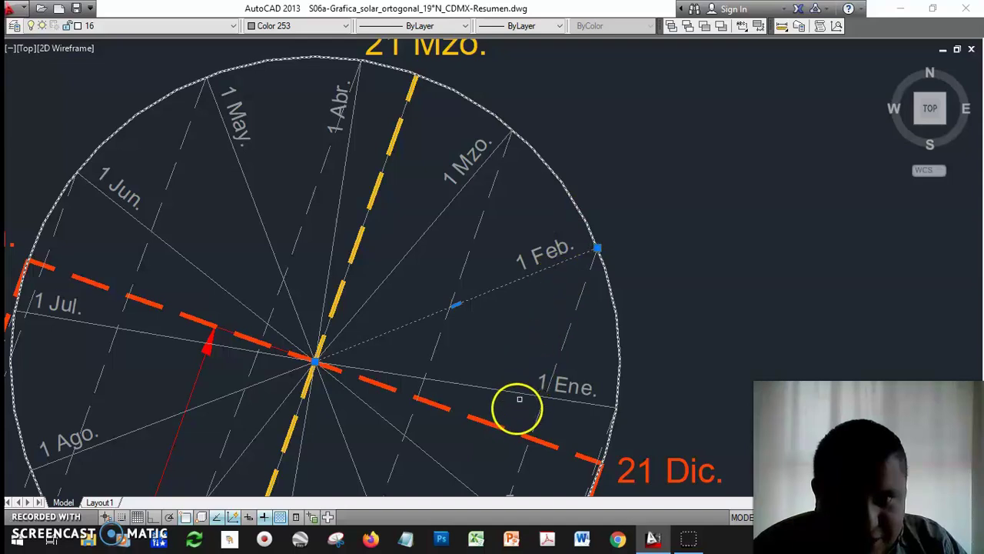
Step: Examine how the date circle's projection lines reach the hour arcs of the lateral projection
scroll(548, 221, down, 3)
scroll(546, 220, down, 3)
scroll(489, 340, up, 3)
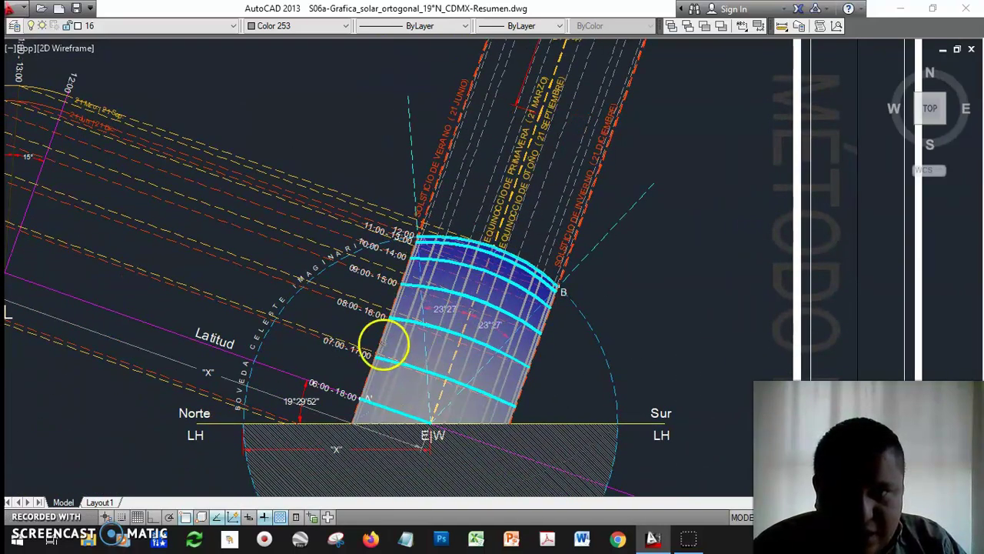
middle_drag(483, 343, 465, 377)
click(467, 359)
middle_drag(632, 203, 570, 347)
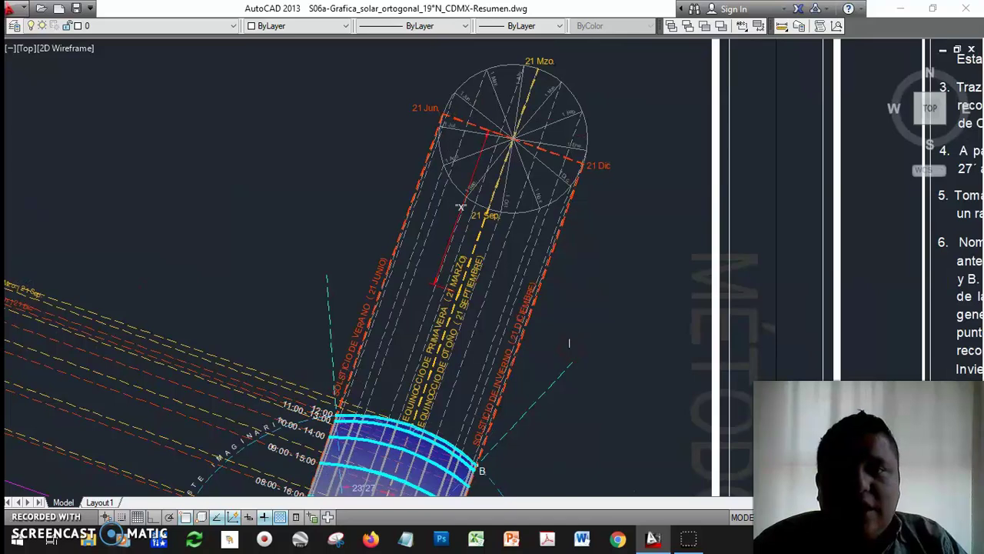
click(533, 361)
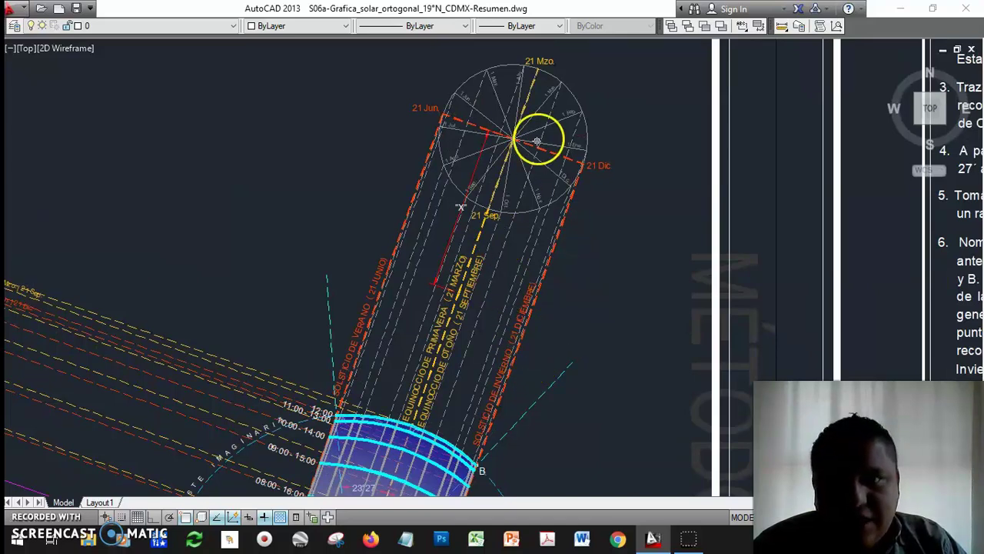
Step: Turn on layer 18 to display the N-S and E-W axes below the lateral projection
mouse_move(385, 358)
middle_down()
mouse_move(424, 237)
mouse_move(406, 216)
middle_up()
scroll(449, 393, down, 2)
mouse_move(449, 394)
middle_down()
mouse_move(410, 259)
mouse_move(425, 242)
middle_up()
scroll(383, 385, up, 2)
click(123, 26)
click(23, 259)
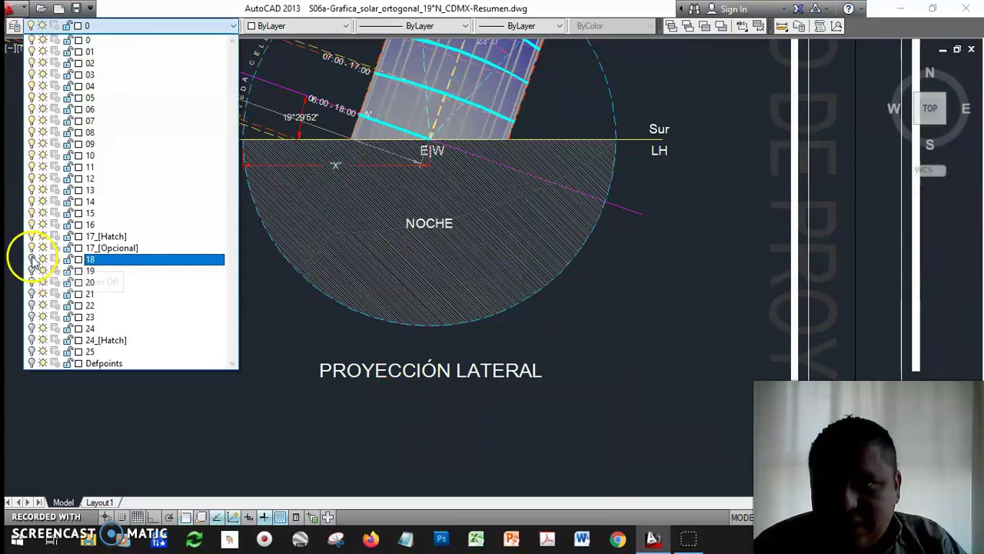
click(329, 315)
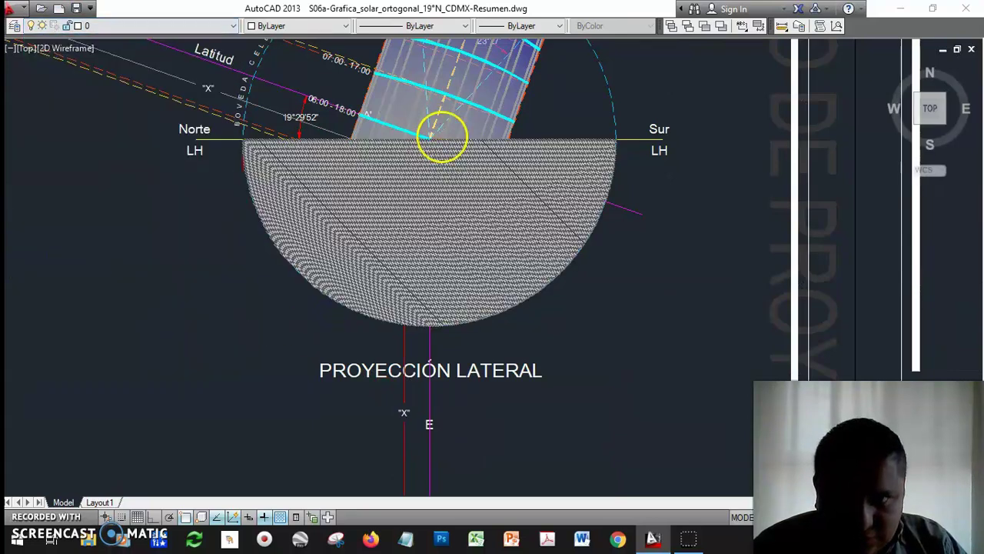
Step: Examine the N, S, E and W axes around point O and their alignment with the lateral projection above
mouse_move(477, 483)
middle_down()
mouse_move(433, 284)
mouse_move(426, 325)
middle_up()
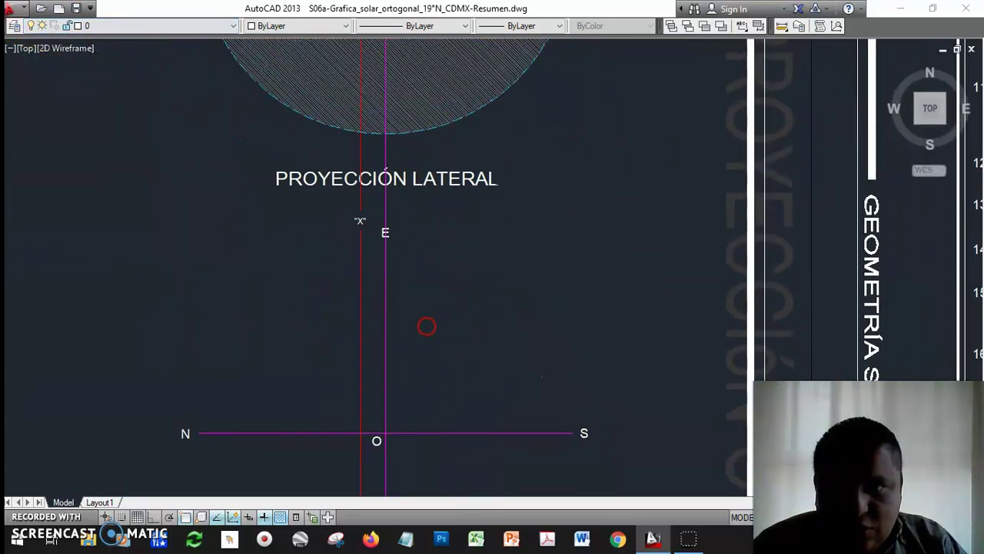
scroll(426, 325, down, 1)
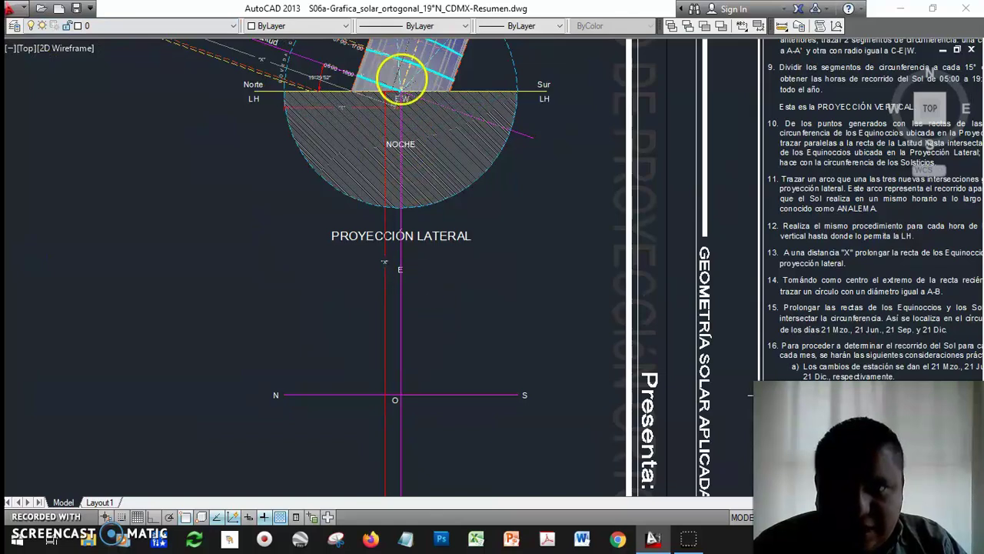
scroll(401, 79, up, 4)
scroll(395, 105, down, 4)
middle_drag(460, 346, 457, 259)
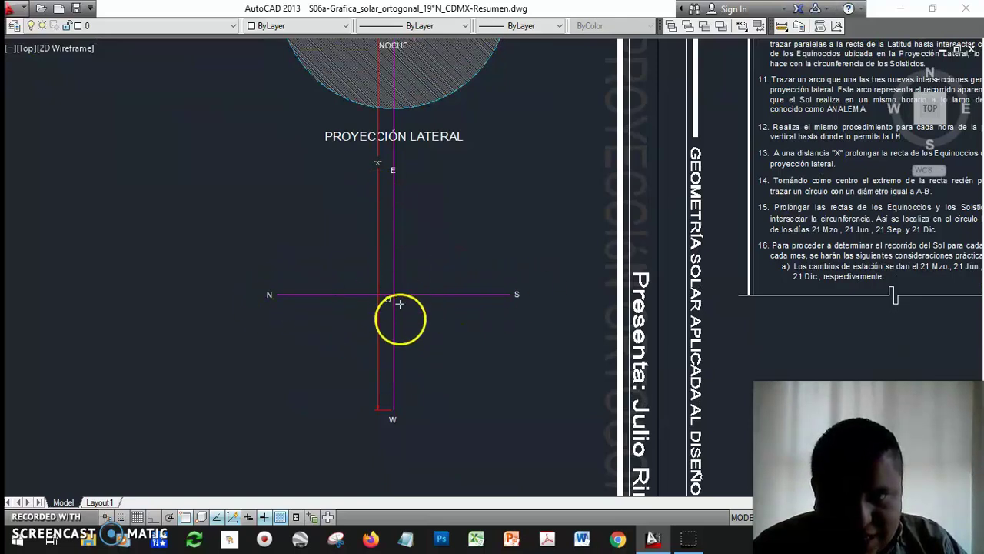
scroll(375, 306, up, 2)
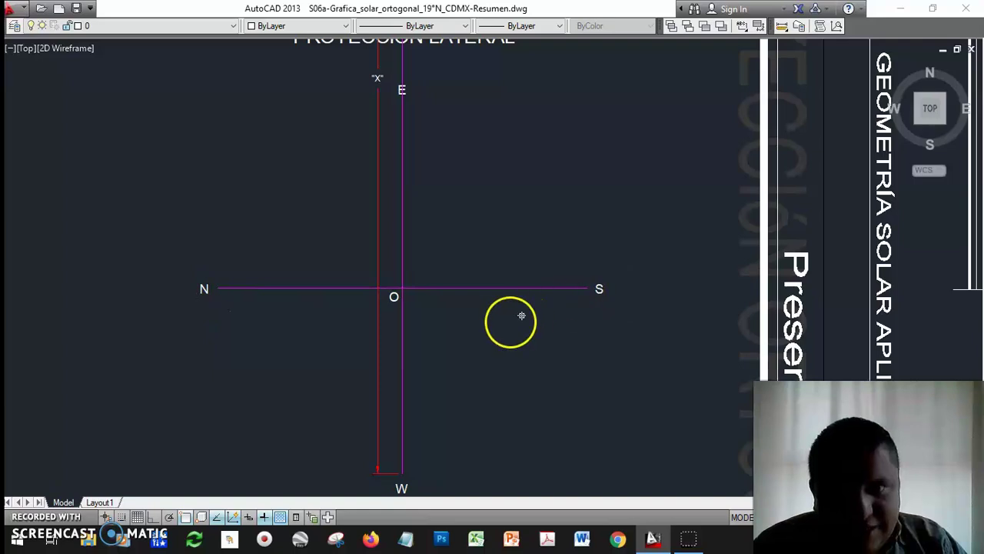
scroll(515, 315, down, 2)
middle_drag(519, 293, 521, 404)
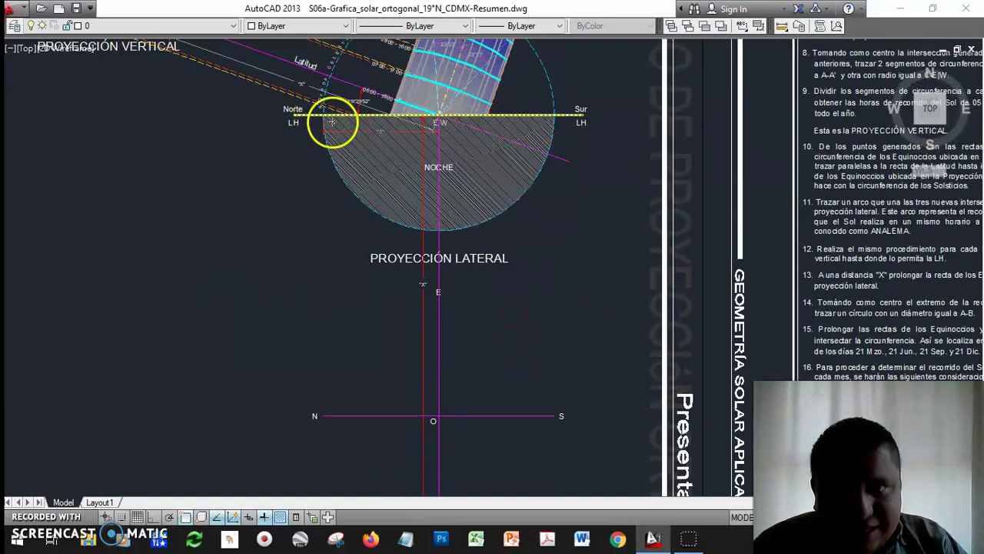
mouse_move(486, 355)
middle_down()
mouse_move(479, 278)
mouse_move(478, 288)
middle_up()
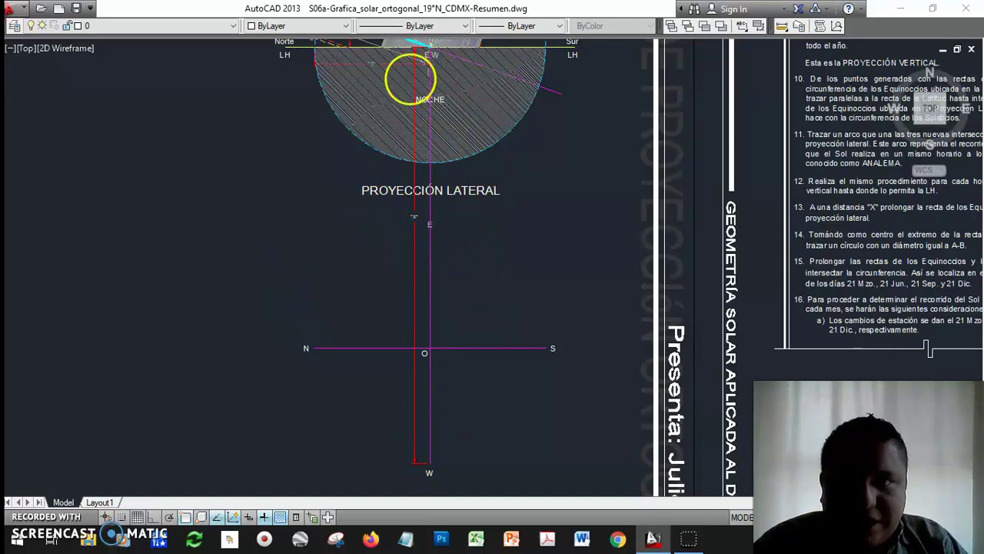
Step: Turn on layer 19 to display the horizontal projection circle centred on O
click(154, 26)
click(28, 270)
click(279, 280)
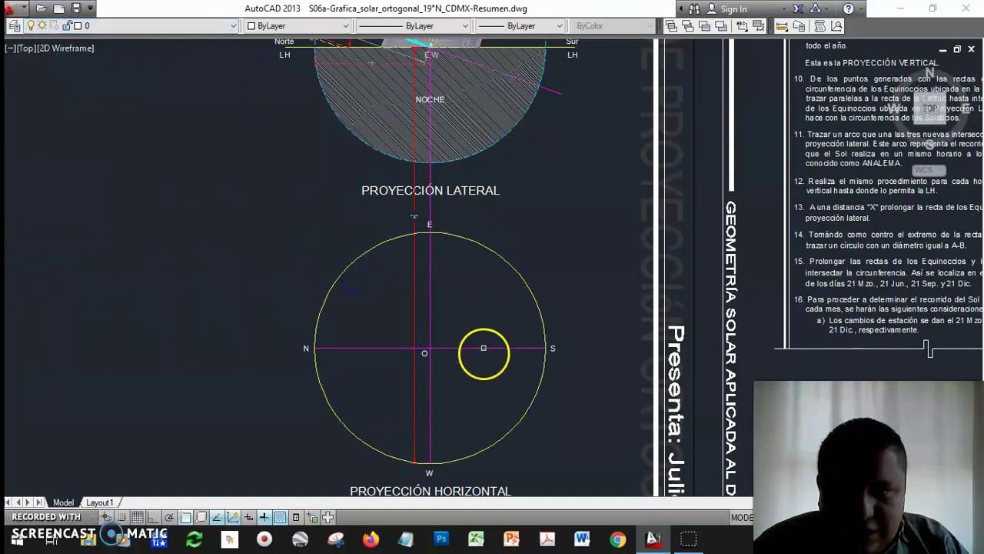
Step: Compare the horizontal projection circle with the horizon line, and turn on layer 20 to display the semicircles at distance "X"
middle_drag(489, 324, 494, 384)
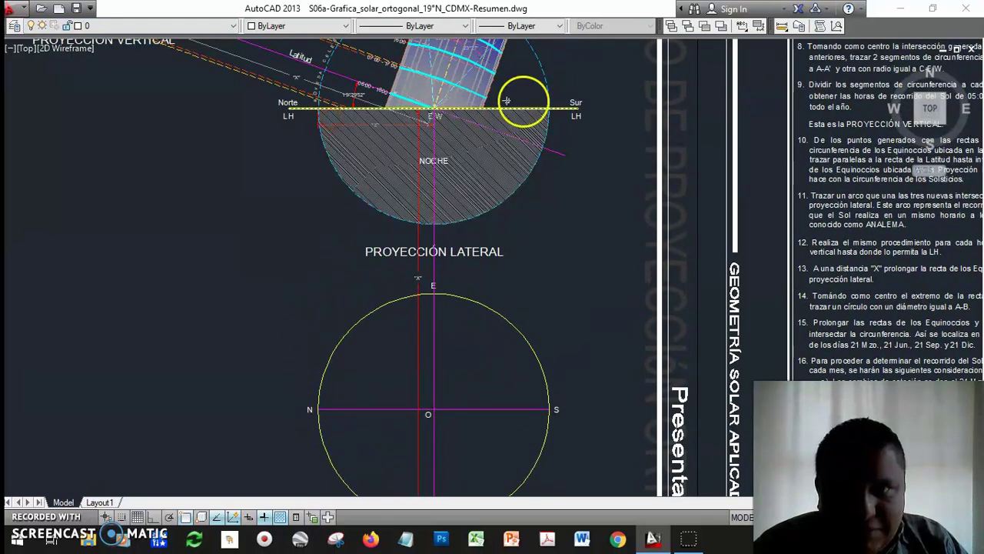
click(304, 108)
click(565, 107)
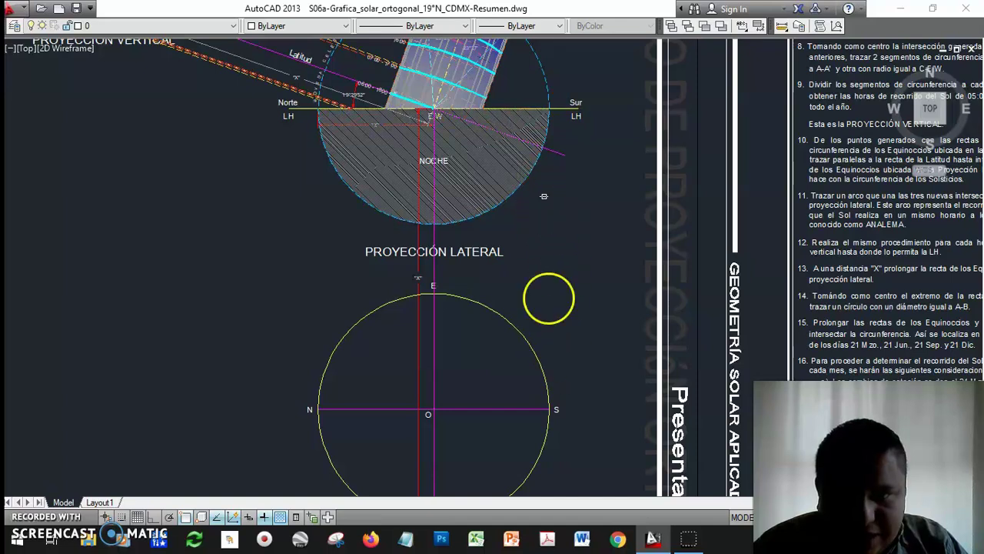
mouse_move(432, 417)
middle_down()
mouse_move(416, 370)
mouse_move(403, 231)
middle_up()
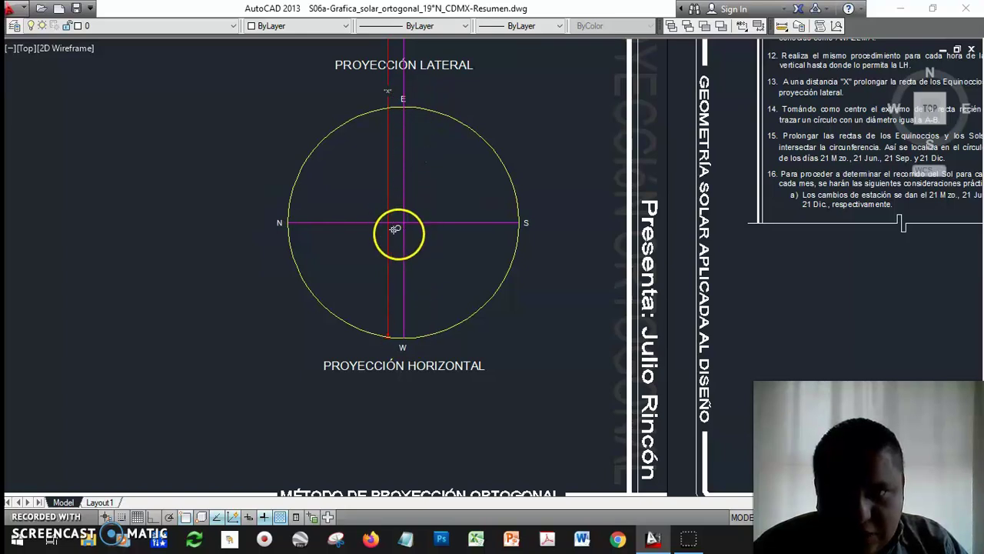
click(80, 25)
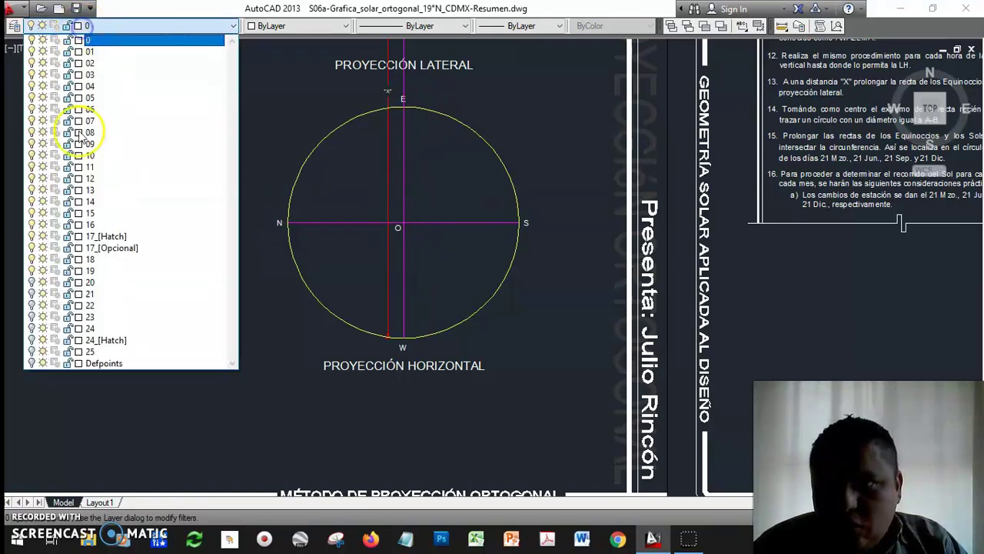
click(30, 273)
click(253, 351)
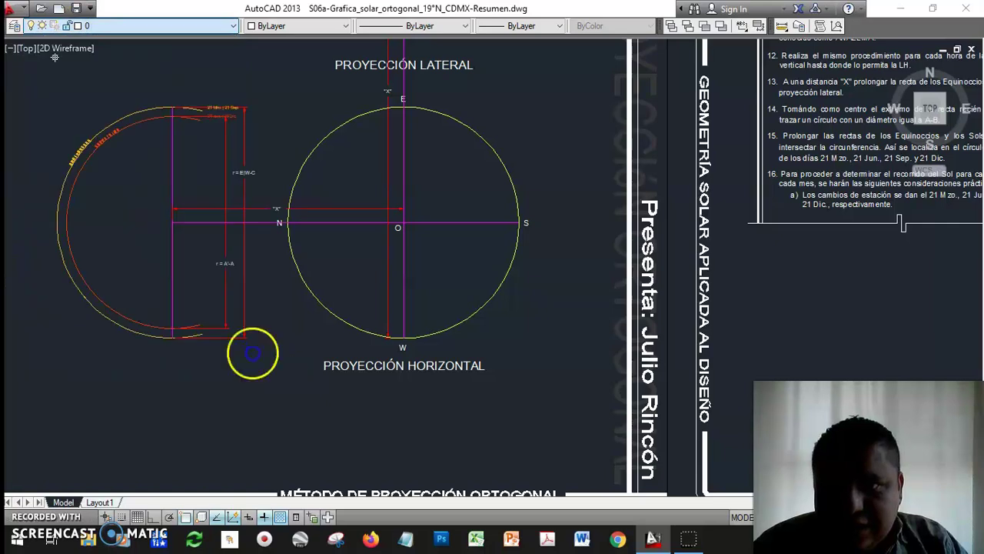
Step: Examine the semicircles beside the horizontal projection and compare them with the vertical projection
middle_drag(331, 361, 384, 372)
scroll(400, 277, up, 2)
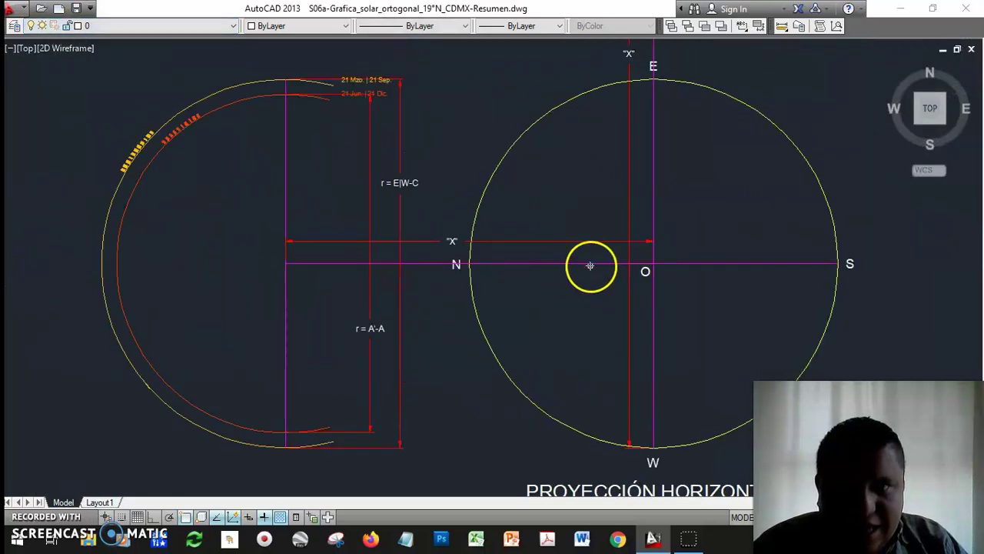
click(284, 263)
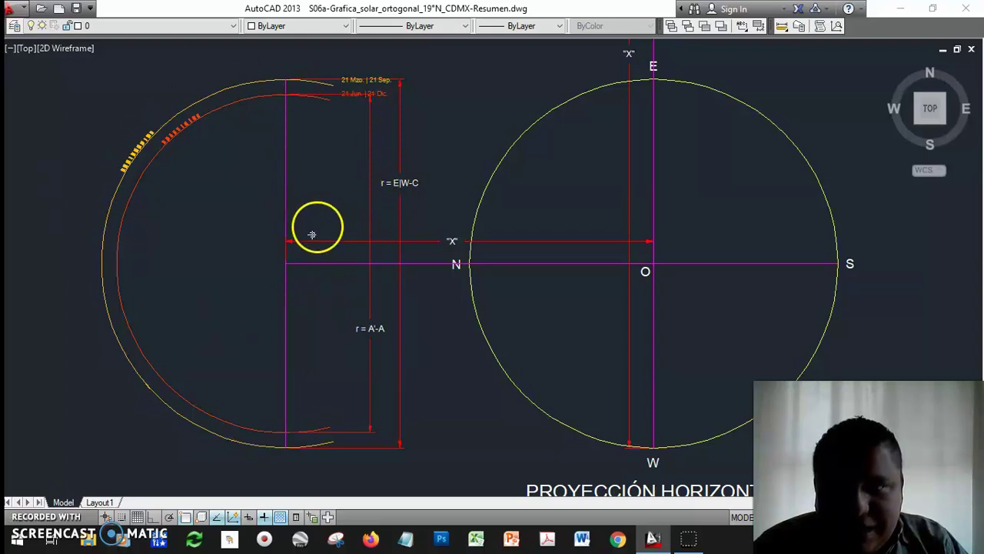
scroll(402, 158, down, 5)
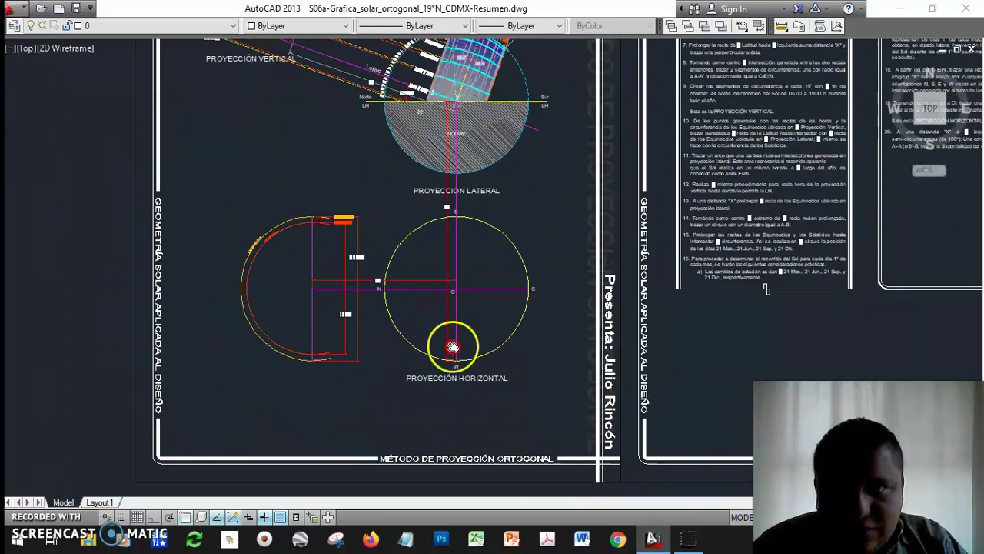
middle_drag(468, 323, 473, 388)
scroll(341, 268, up, 6)
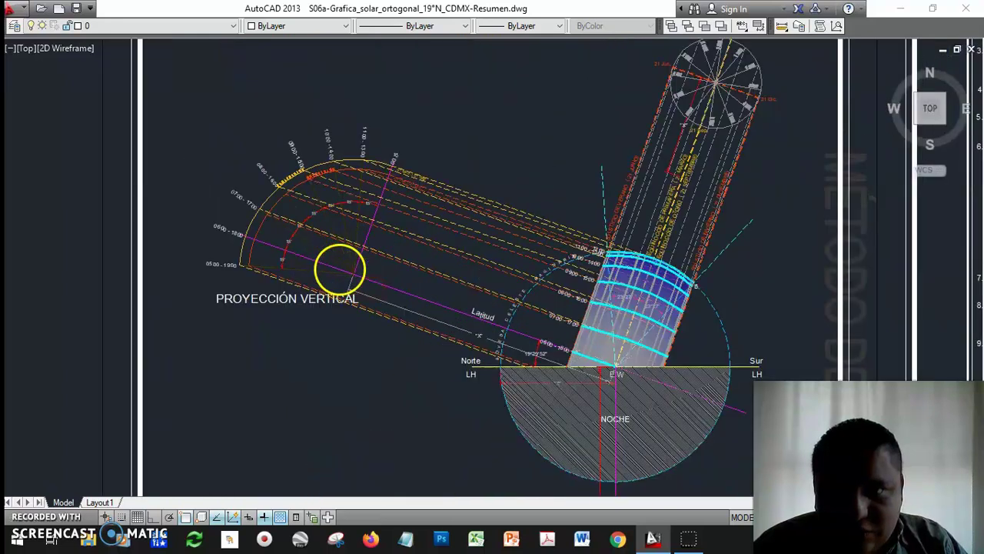
middle_drag(333, 259, 413, 364)
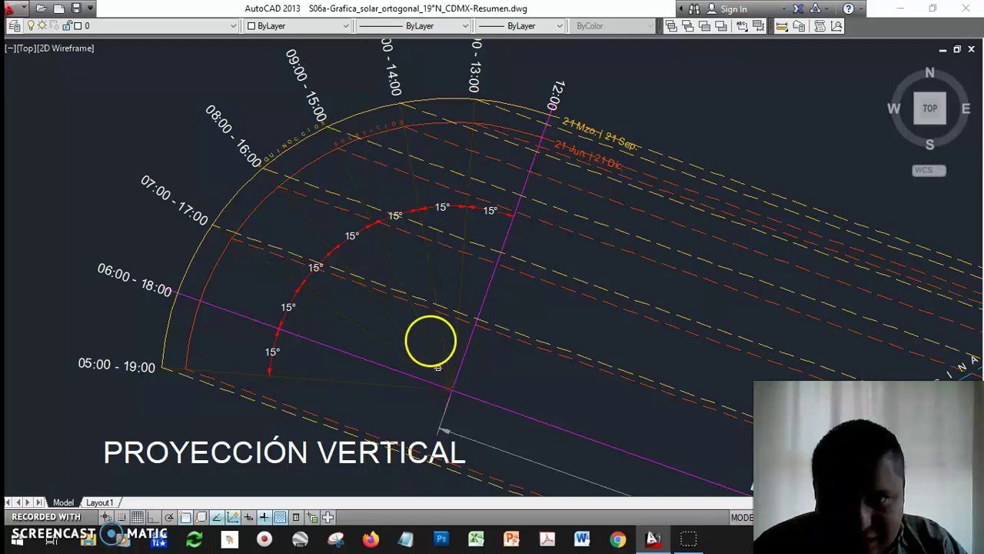
Step: Examine the semicircles' shared centre at distance "X" from O, coming from the vertical projection's 15° hour divisions
middle_drag(407, 384, 340, 37)
middle_drag(417, 465, 396, 300)
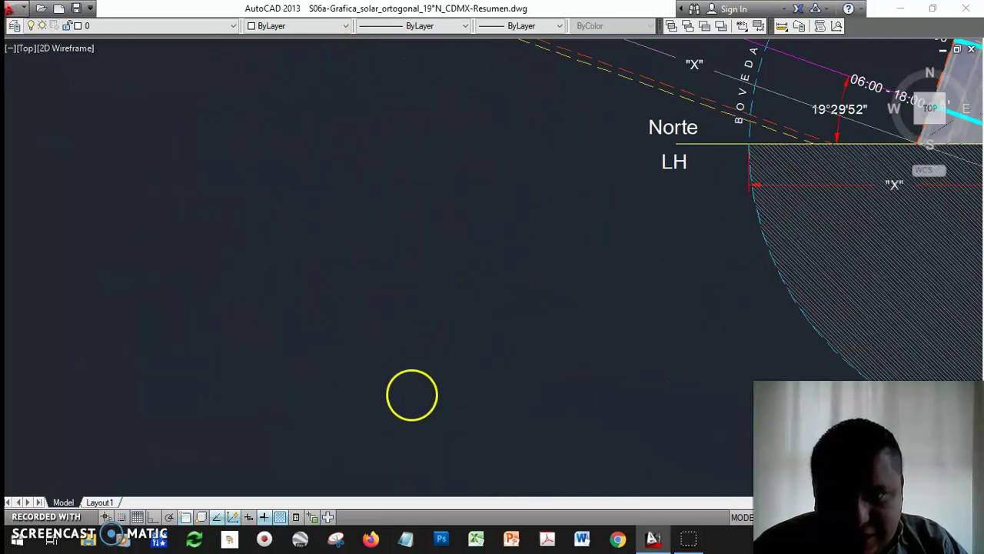
scroll(376, 265, down, 2)
scroll(376, 265, down, 3)
middle_drag(415, 492, 385, 248)
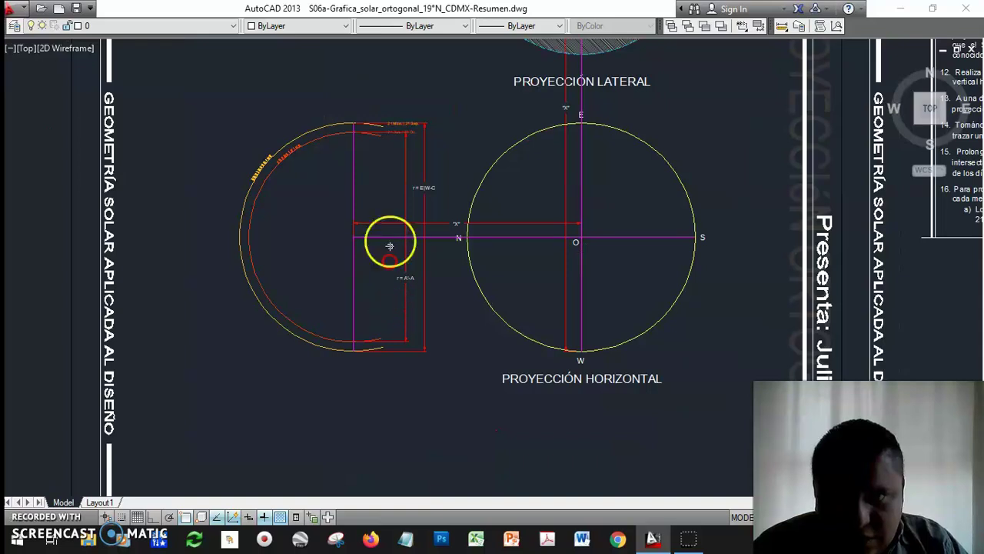
scroll(390, 246, up, 2)
click(336, 246)
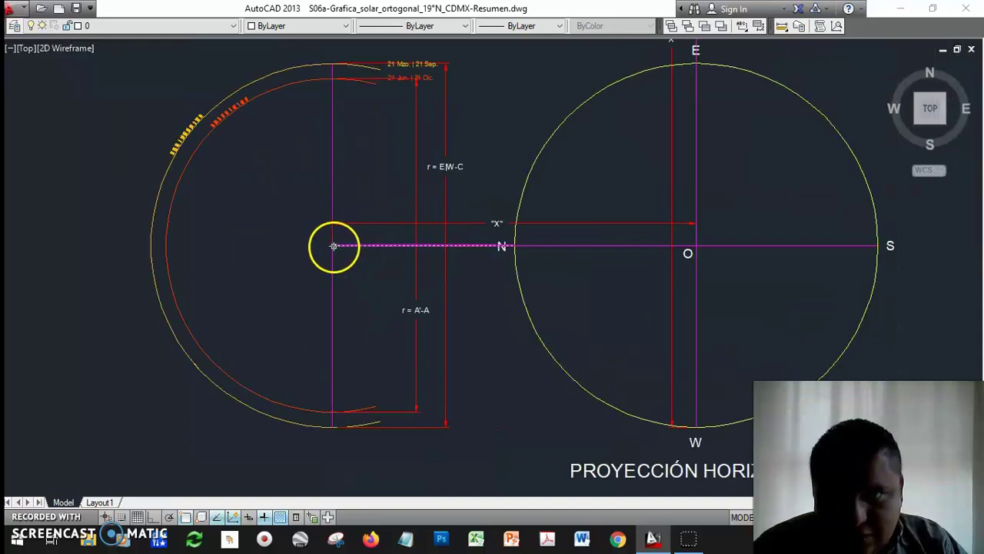
key(Escape)
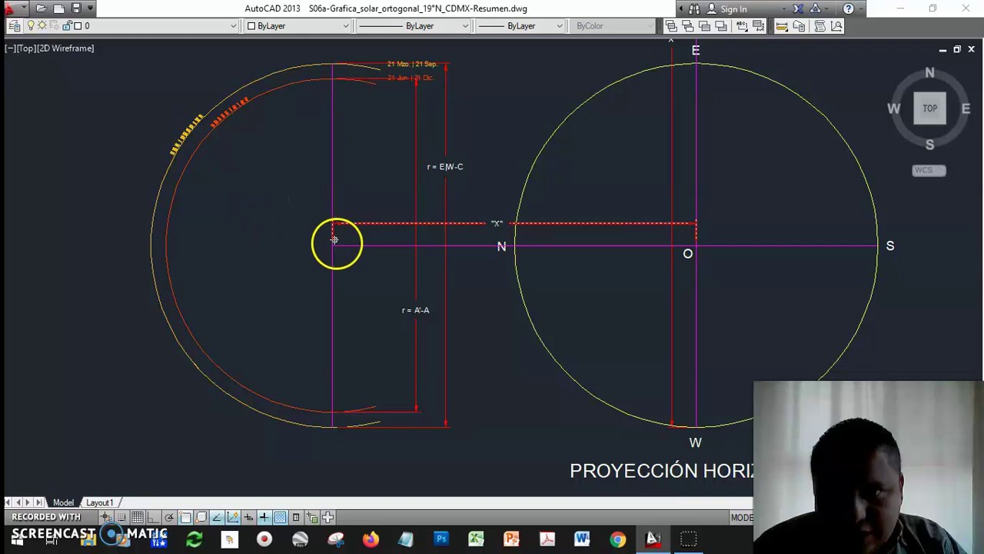
Step: Compare the hour arcs of the vertical projection with the full equinox and solstice semicircles beside the horizontal projection
scroll(406, 433, down, 2)
scroll(406, 433, down, 2)
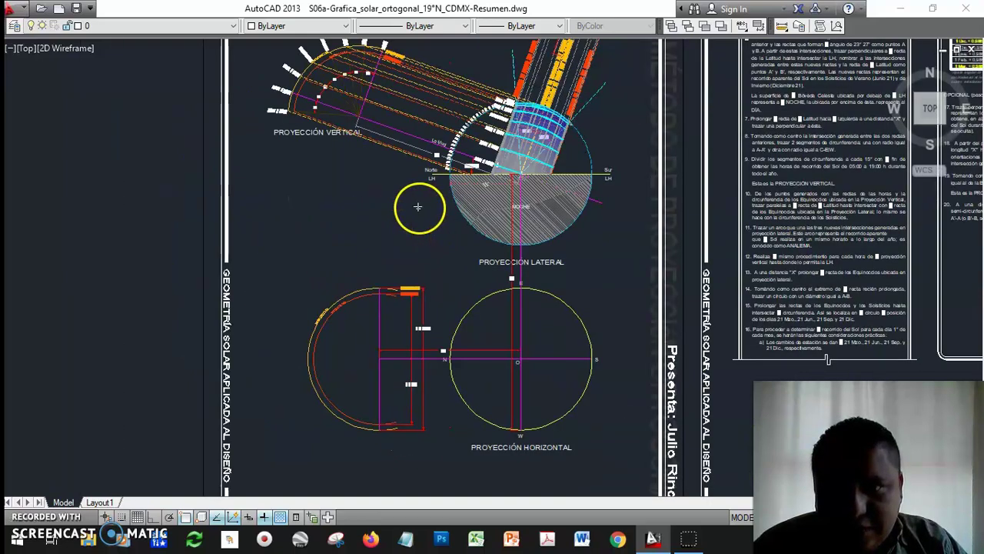
click(305, 70)
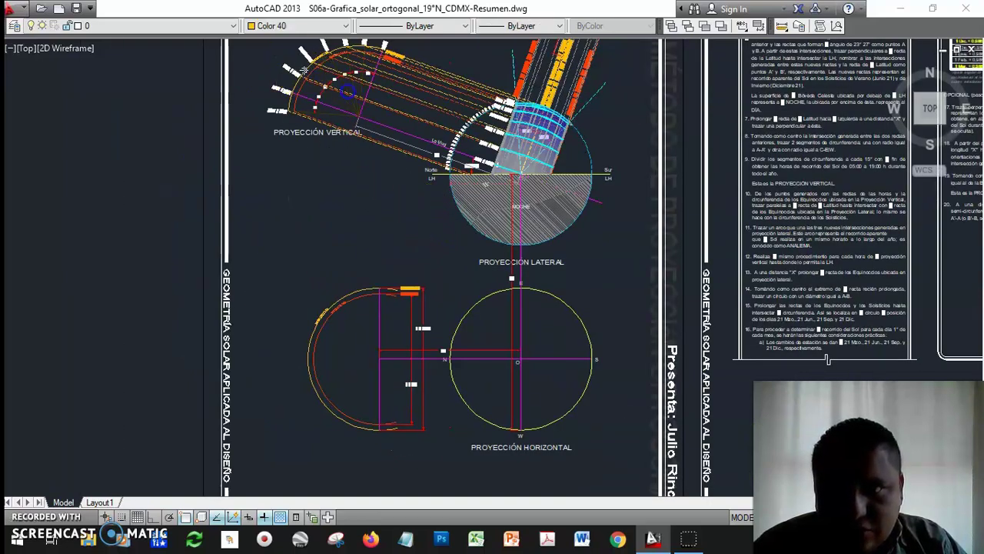
key(Escape)
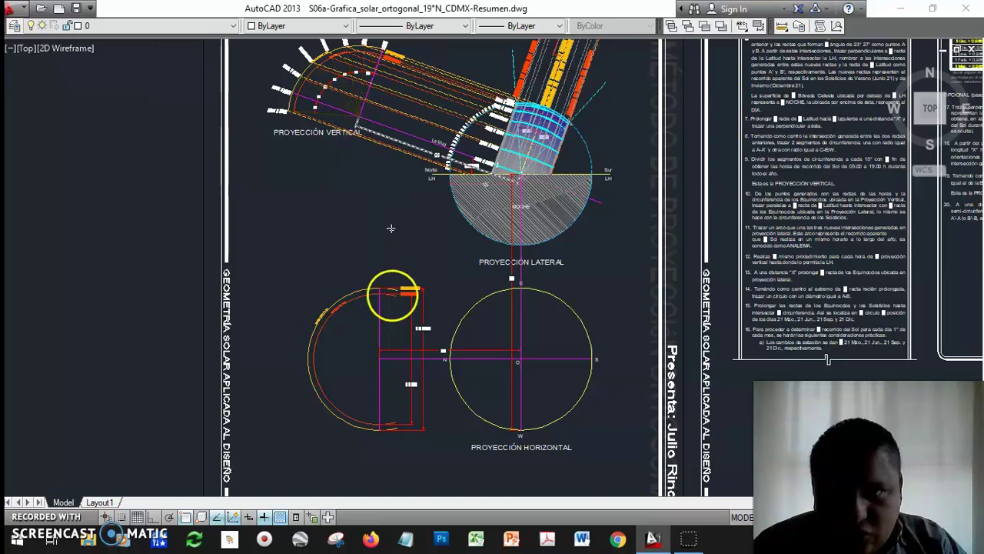
scroll(368, 426, up, 2)
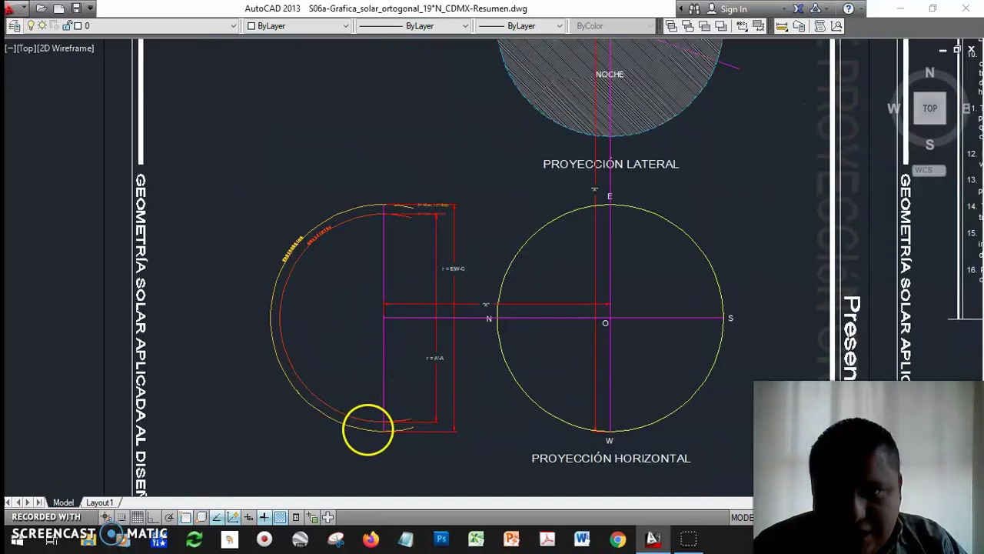
middle_drag(493, 444, 410, 434)
scroll(312, 422, up, 2)
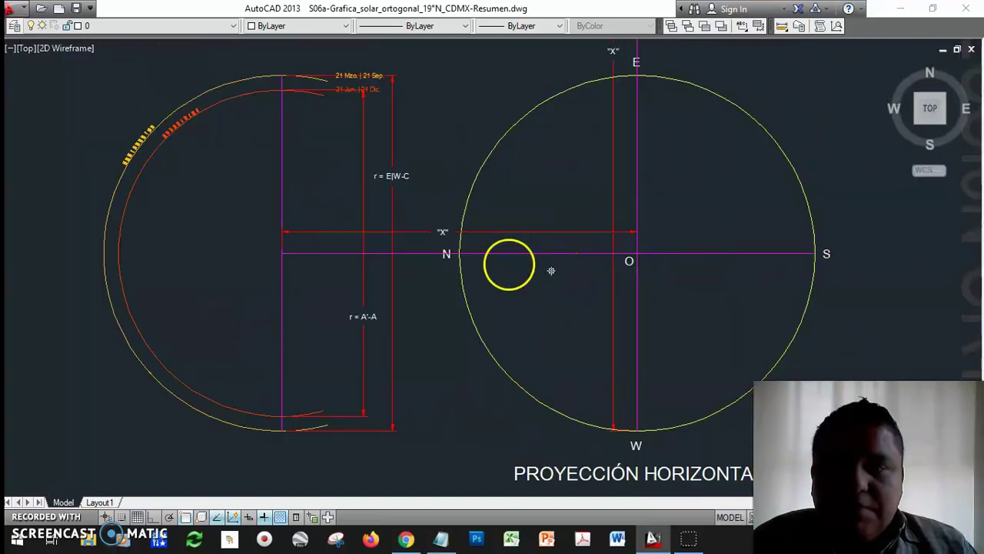
Step: Turn on layer 21 to display the hour divisions from 05:00 to 19:00 on the semicircles
click(102, 27)
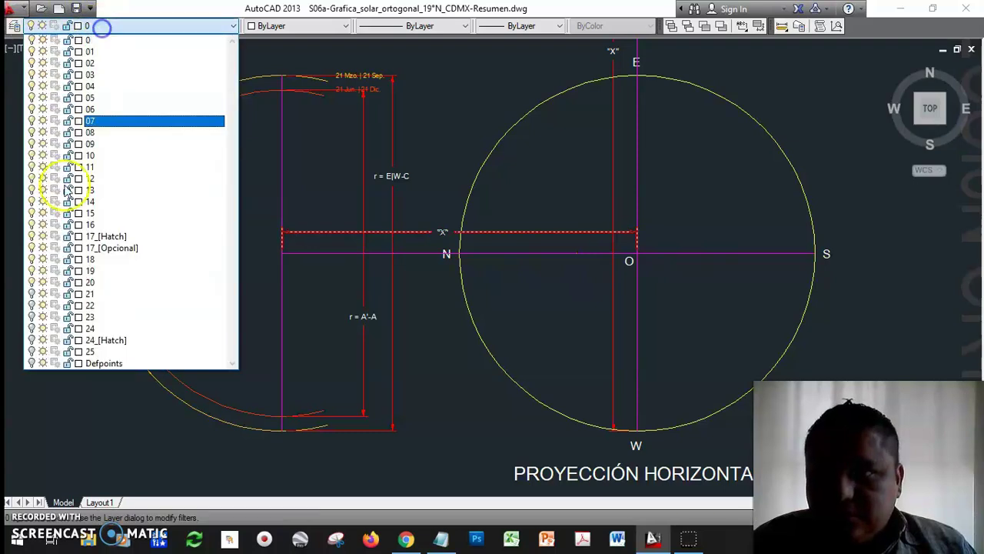
click(31, 294)
click(433, 352)
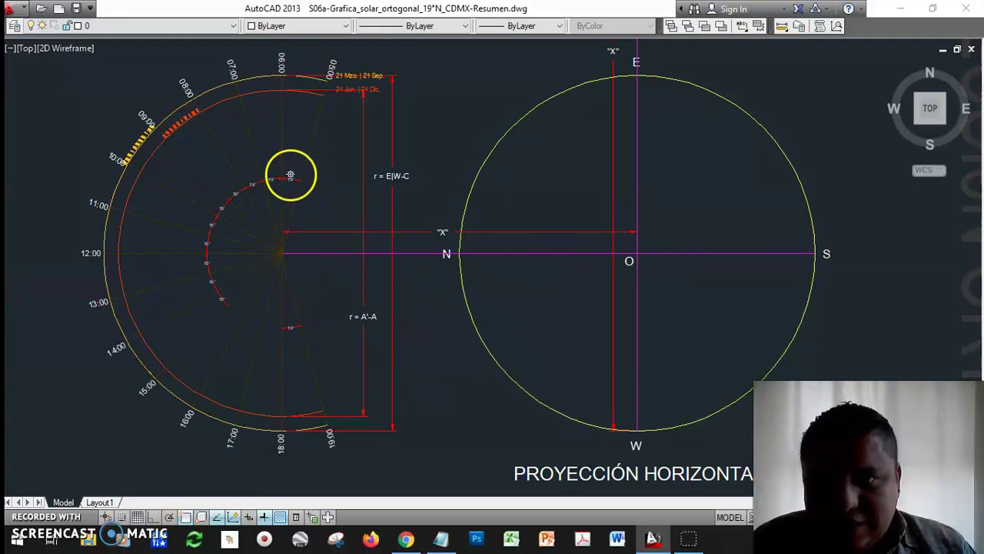
click(364, 266)
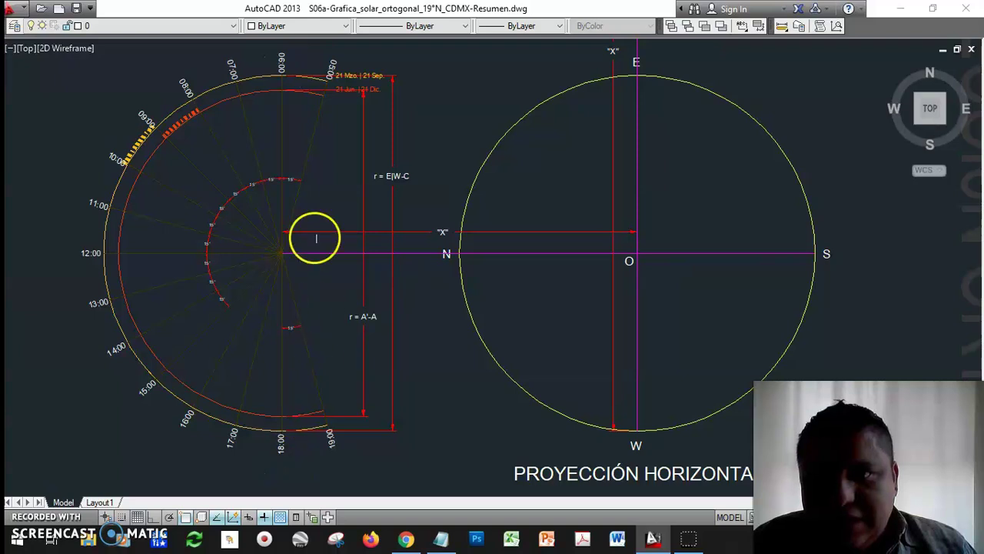
Step: Compare the semicircles' hour divisions with the paired hour labels on the vertical projection's arcs
mouse_move(278, 116)
middle_down()
mouse_move(483, 439)
mouse_move(496, 493)
middle_up()
mouse_move(472, 100)
middle_down()
mouse_move(399, 479)
mouse_move(322, 51)
middle_up()
middle_drag(364, 483, 352, 155)
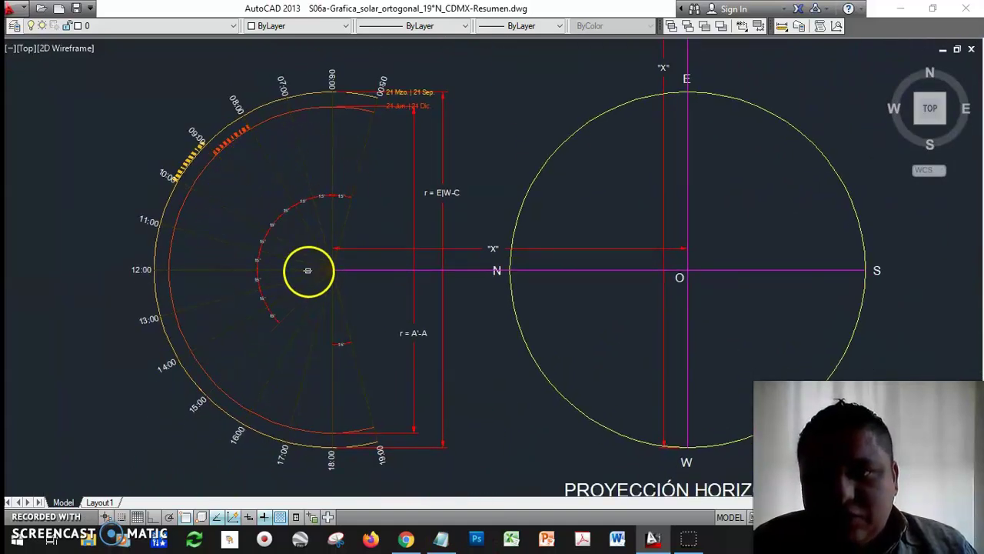
scroll(338, 192, up, 1)
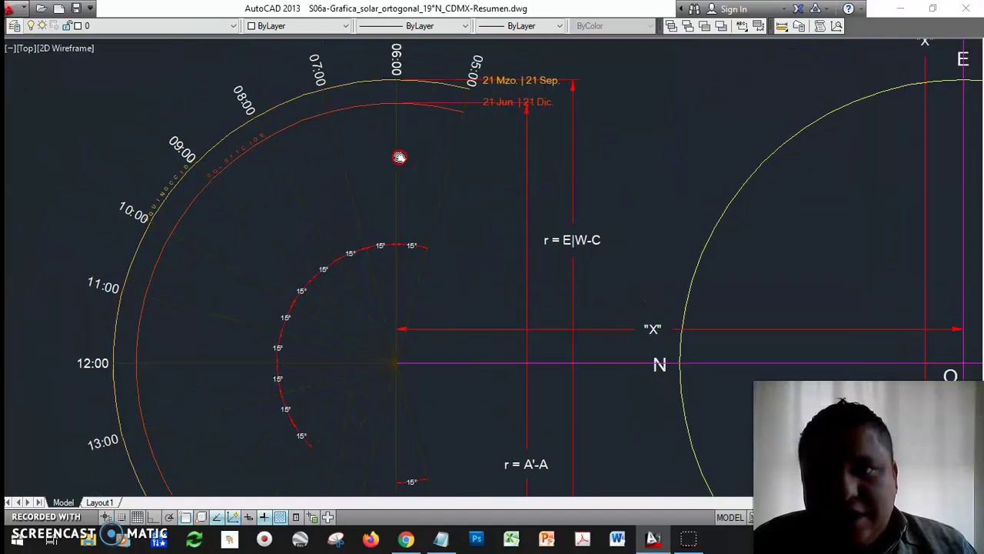
scroll(399, 156, up, 1)
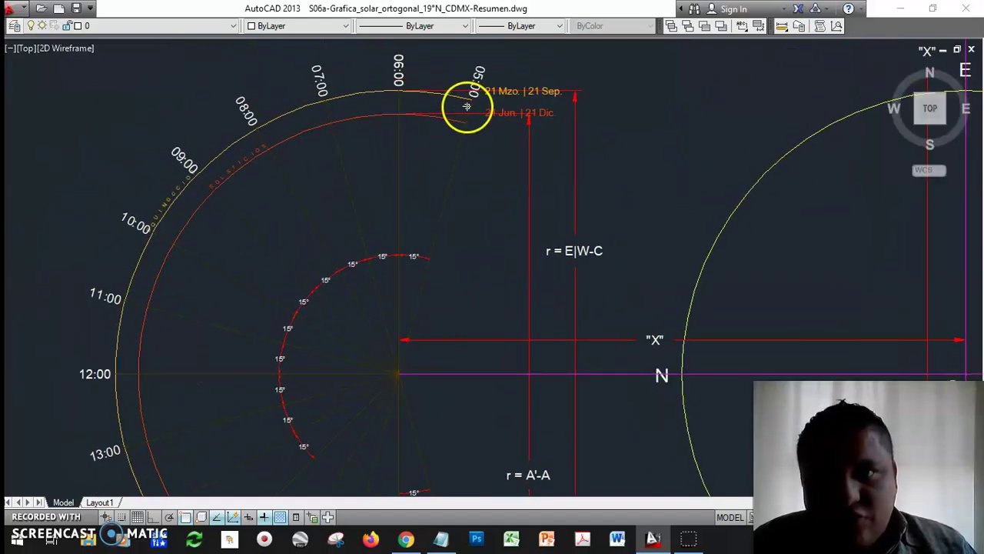
mouse_move(362, 114)
middle_down()
mouse_move(492, 473)
mouse_move(494, 552)
mouse_move(509, 542)
middle_up()
middle_drag(114, 192, 67, 366)
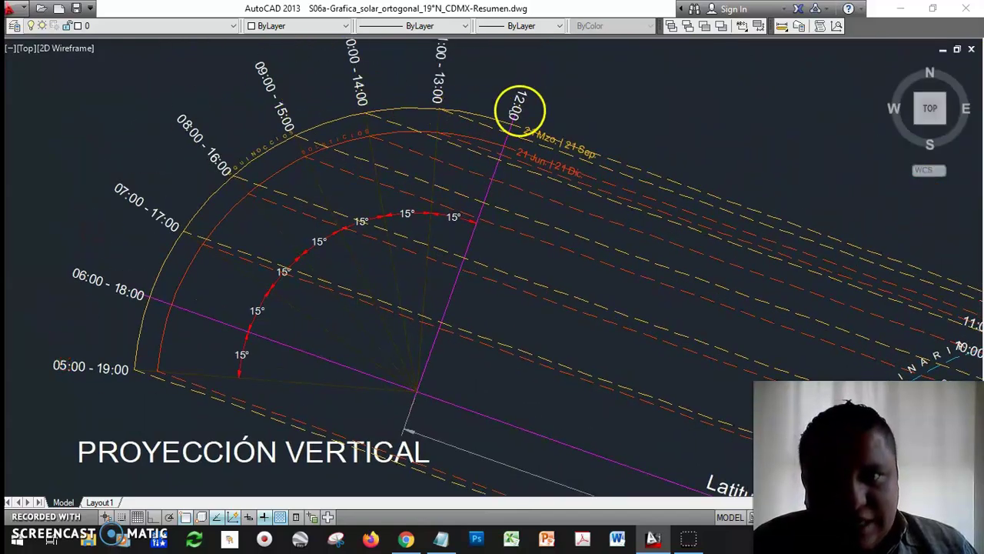
middle_drag(250, 410, 238, 28)
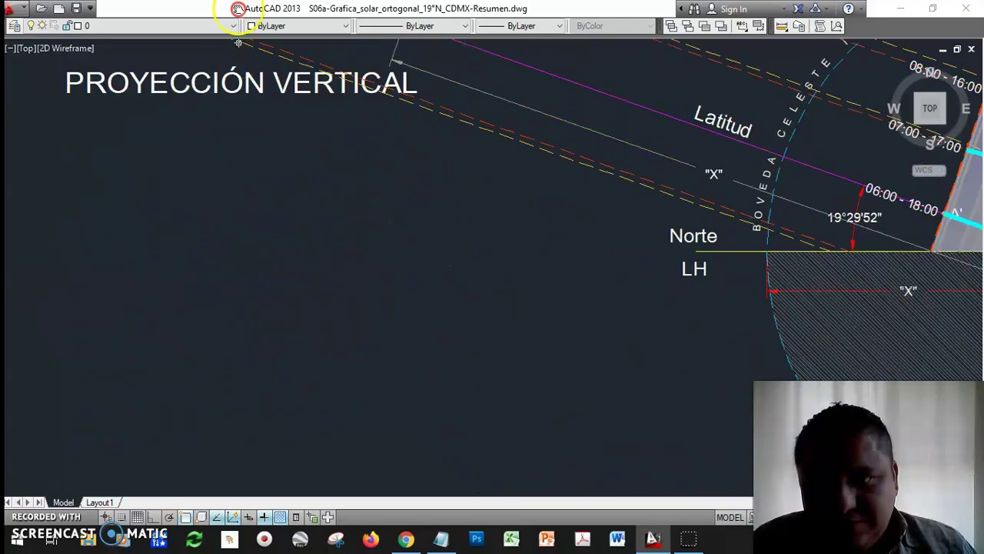
mouse_move(365, 364)
middle_down()
mouse_move(361, 169)
mouse_move(345, 68)
middle_up()
scroll(341, 136, down, 4)
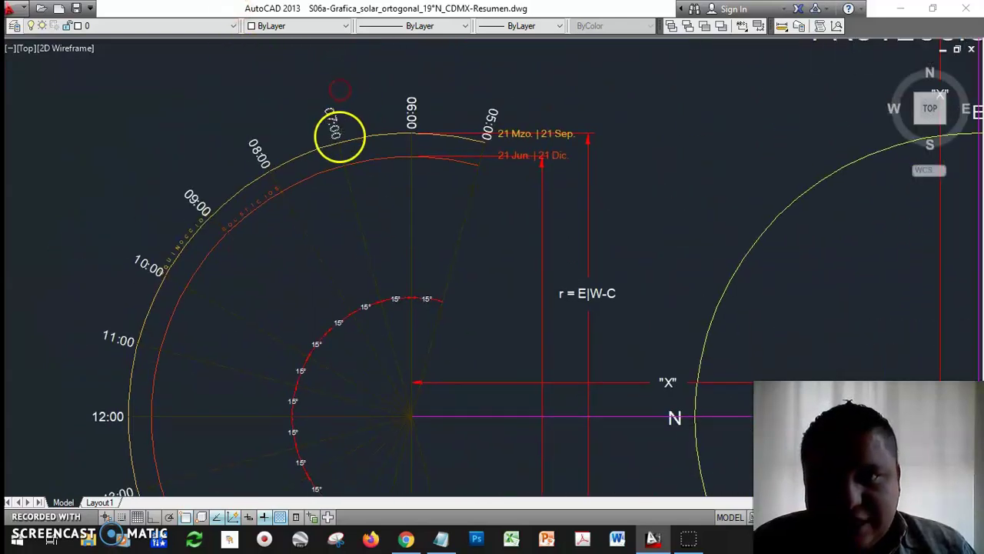
middle_drag(373, 231, 374, 205)
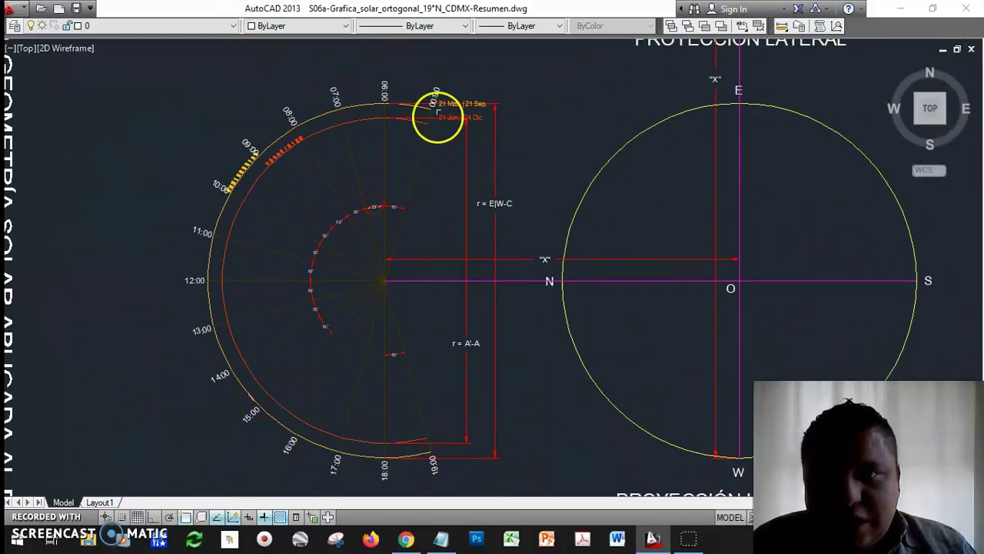
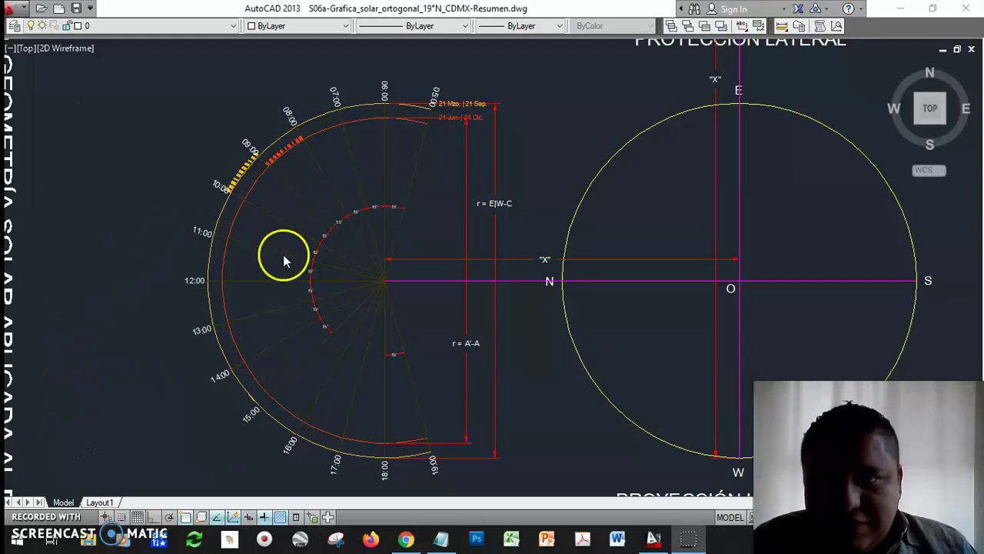
Step: Inspect the 15° hour divisions, and turn on layer 22 to display the 09:00 projection lines and curve
scroll(333, 227, up, 2)
scroll(390, 227, up, 2)
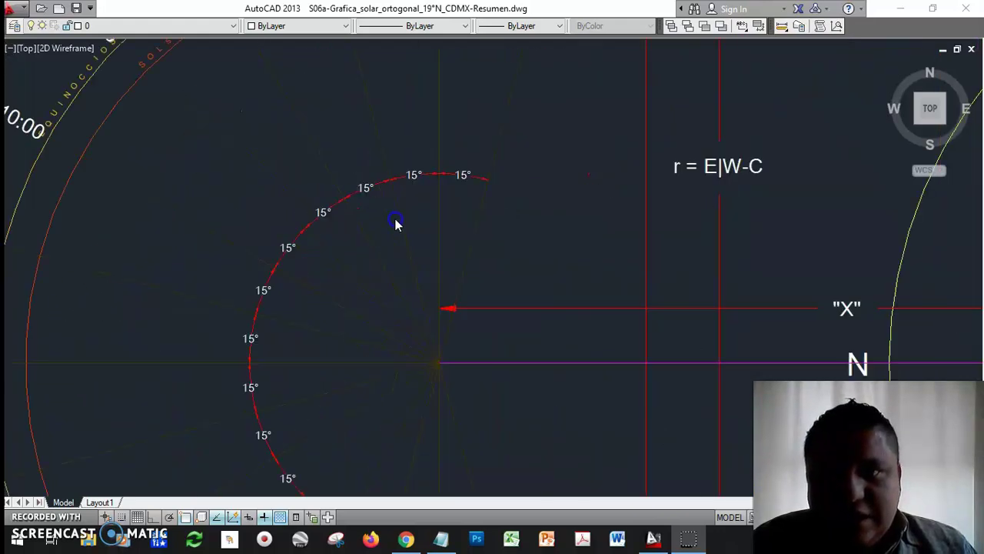
scroll(430, 192, up, 2)
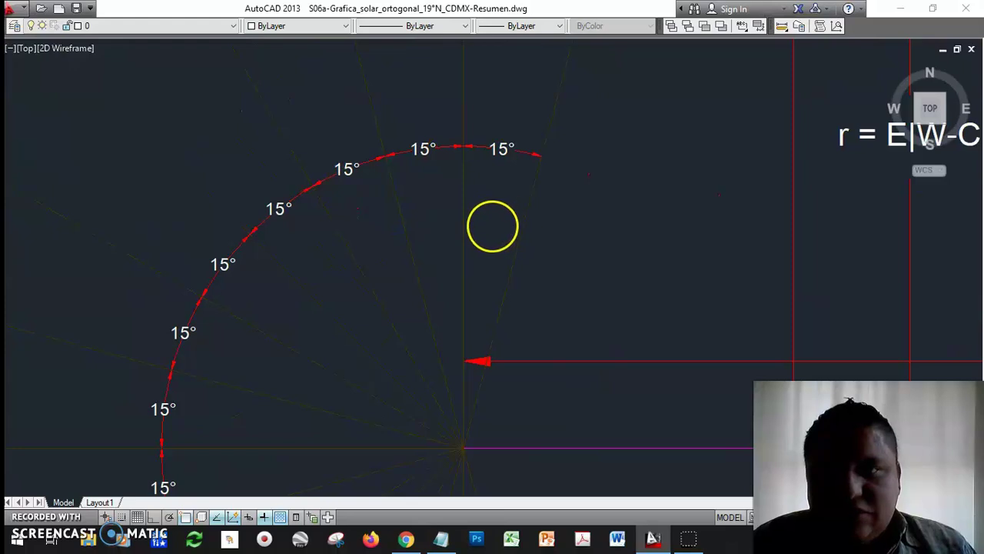
scroll(485, 228, down, 4)
scroll(466, 193, down, 2)
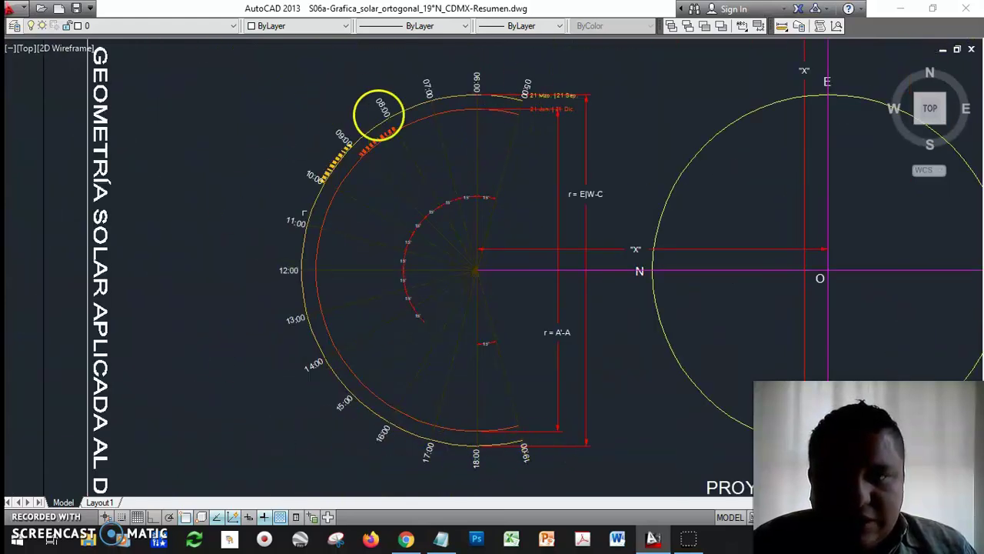
click(121, 28)
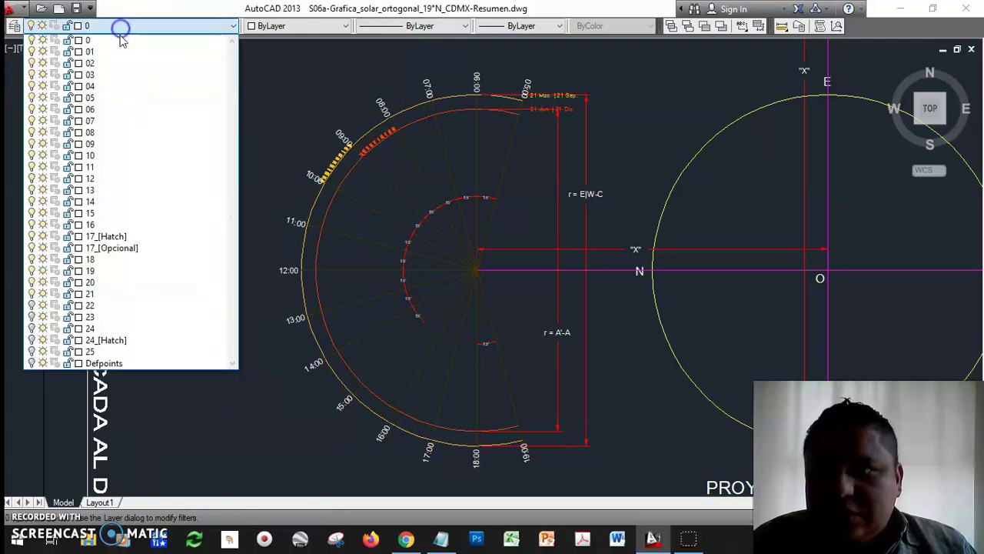
click(363, 362)
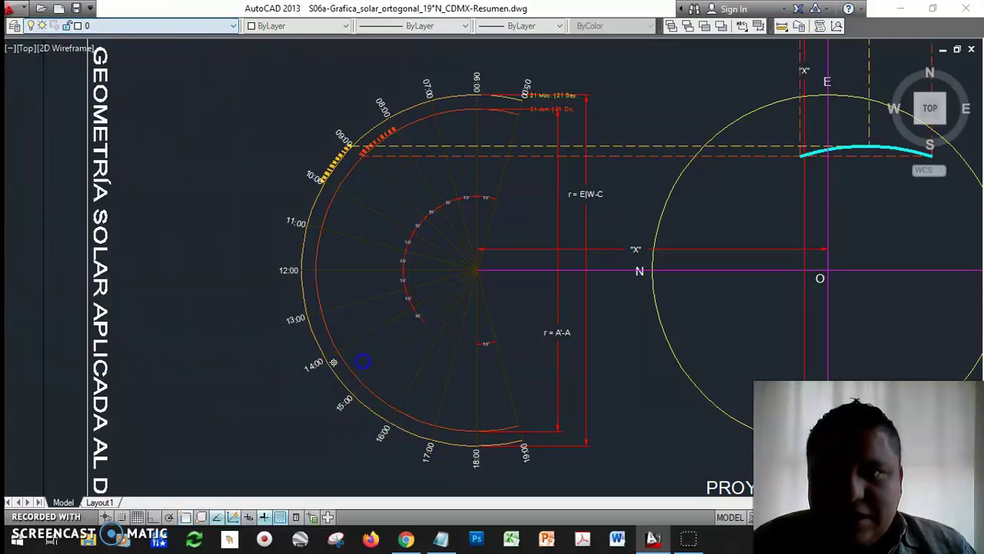
Step: Examine the dashed projection lines running from the 09:00 points of the equinox and solstice semicircles to the horizontal projection
mouse_move(549, 367)
middle_down()
mouse_move(340, 423)
mouse_move(307, 448)
middle_up()
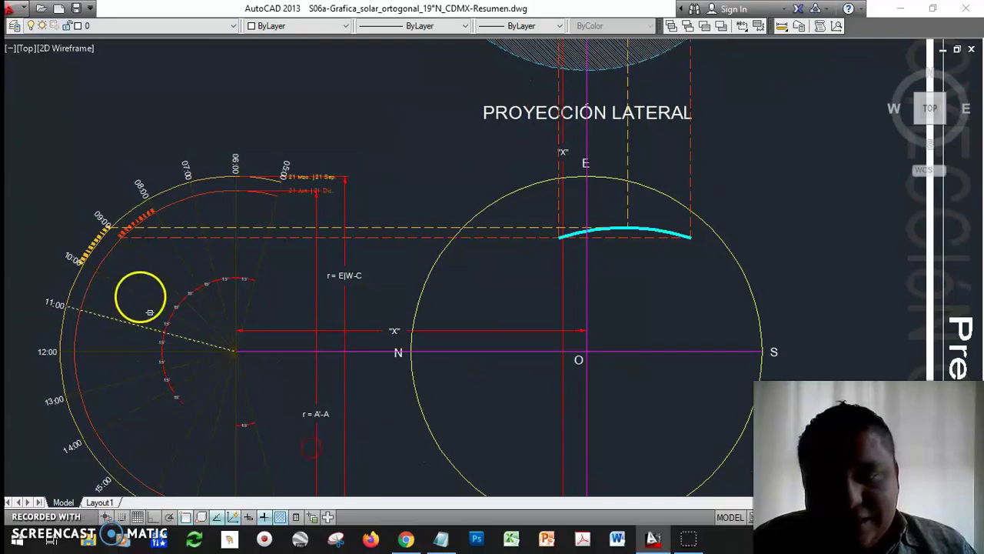
scroll(114, 208, up, 5)
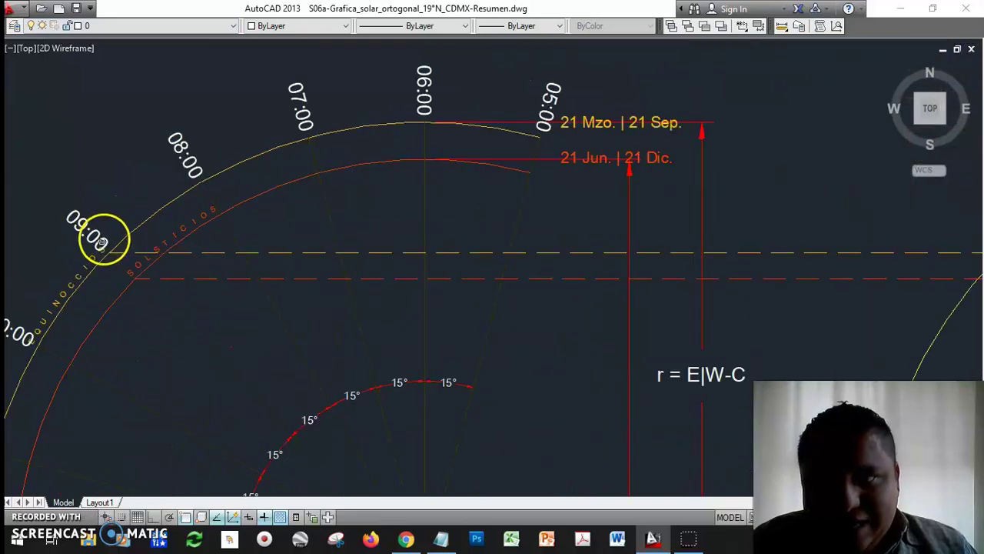
scroll(101, 242, down, 3)
mouse_move(451, 402)
middle_down()
mouse_move(359, 295)
mouse_move(346, 312)
middle_up()
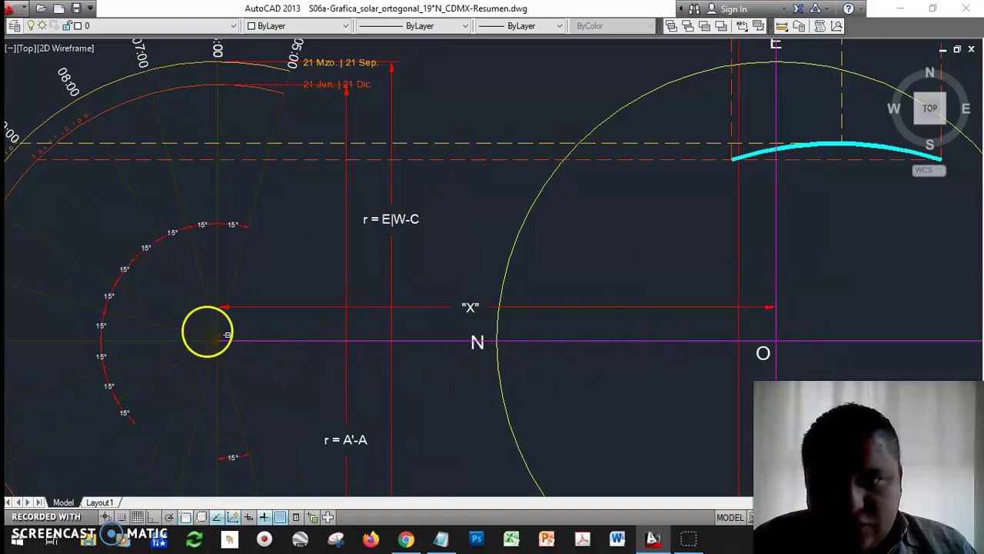
mouse_move(161, 187)
middle_down()
mouse_move(285, 287)
mouse_move(280, 314)
middle_up()
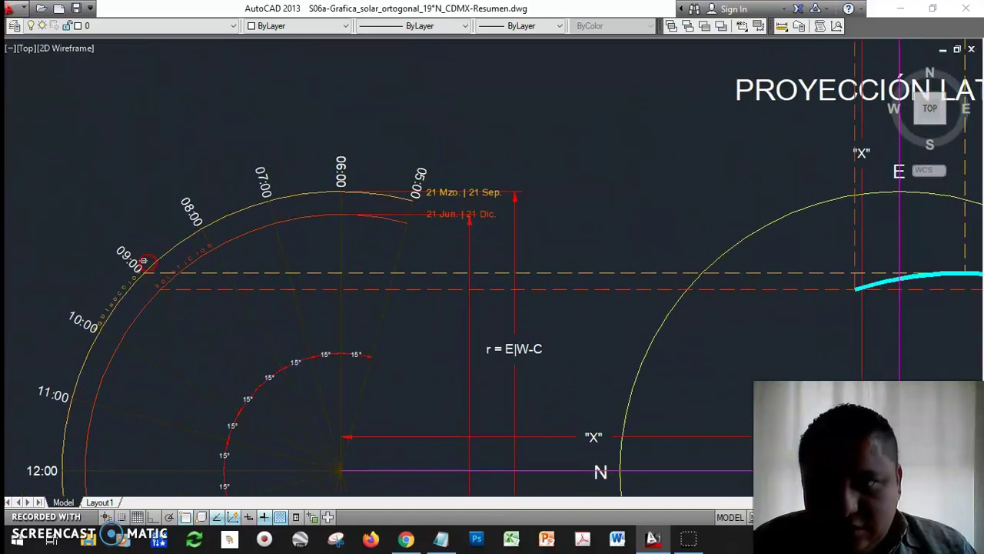
scroll(143, 262, up, 4)
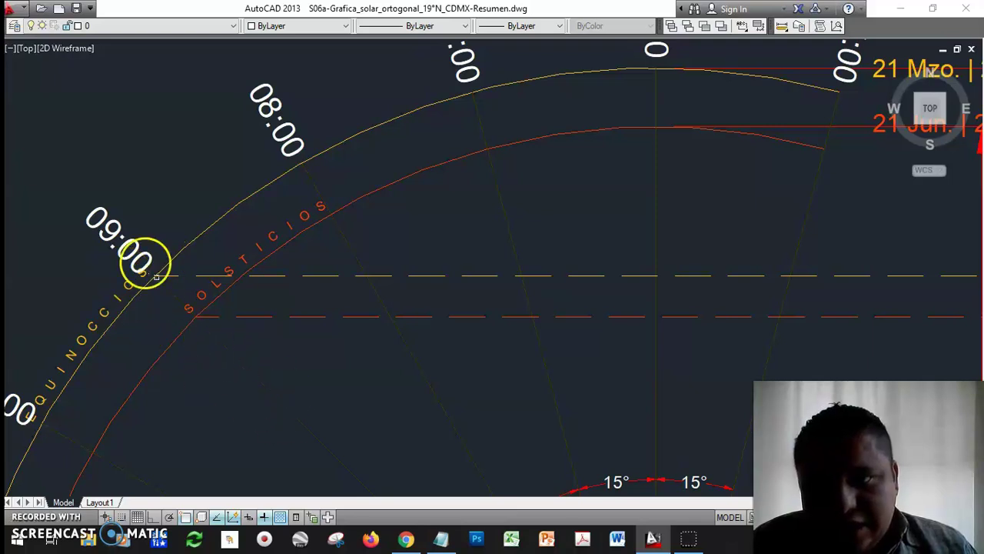
scroll(141, 259, down, 2)
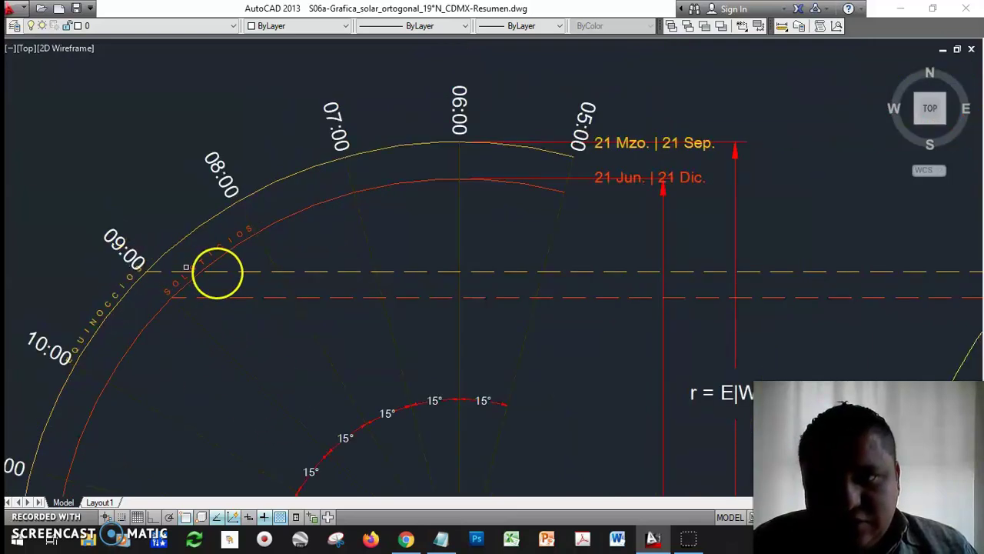
Step: Select the dashed 09:00 equinox projection line and trace it to its corner on the cyan hour curve
click(316, 277)
middle_drag(573, 314, 7, 299)
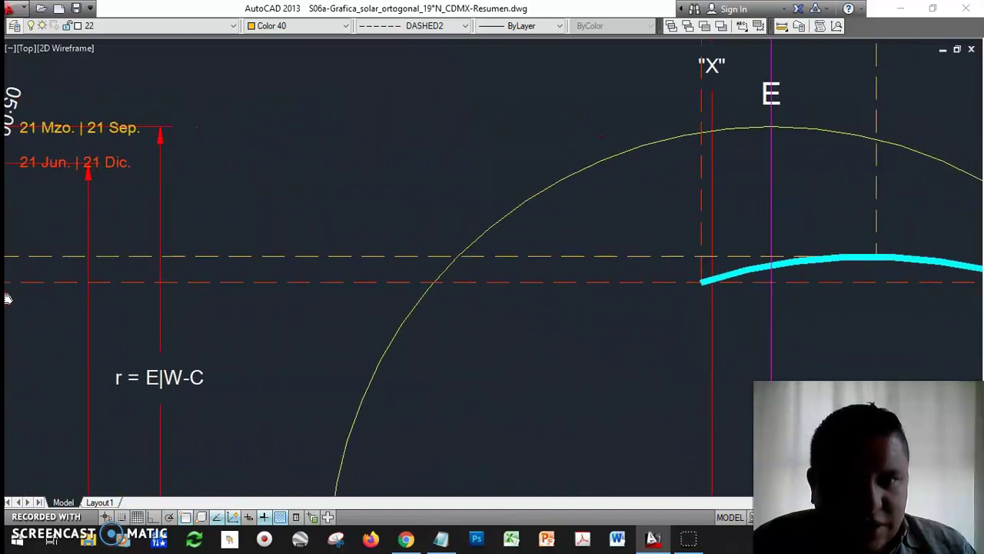
middle_drag(766, 288, 461, 356)
click(494, 324)
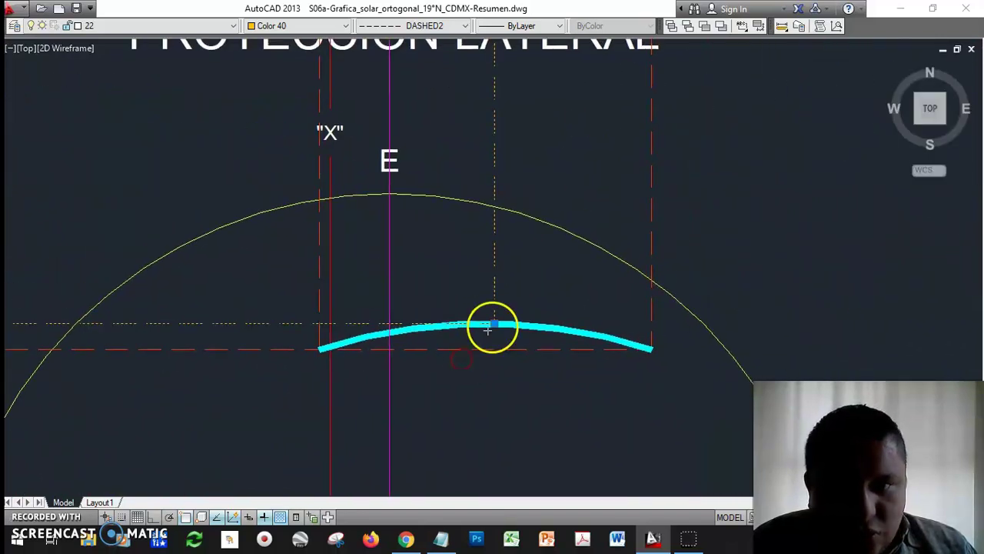
Step: Trace the equinox projection line up to the 09:00 - 15:00 curve in the lateral projection and examine their intersection
scroll(495, 323, down, 3)
middle_drag(508, 154, 510, 505)
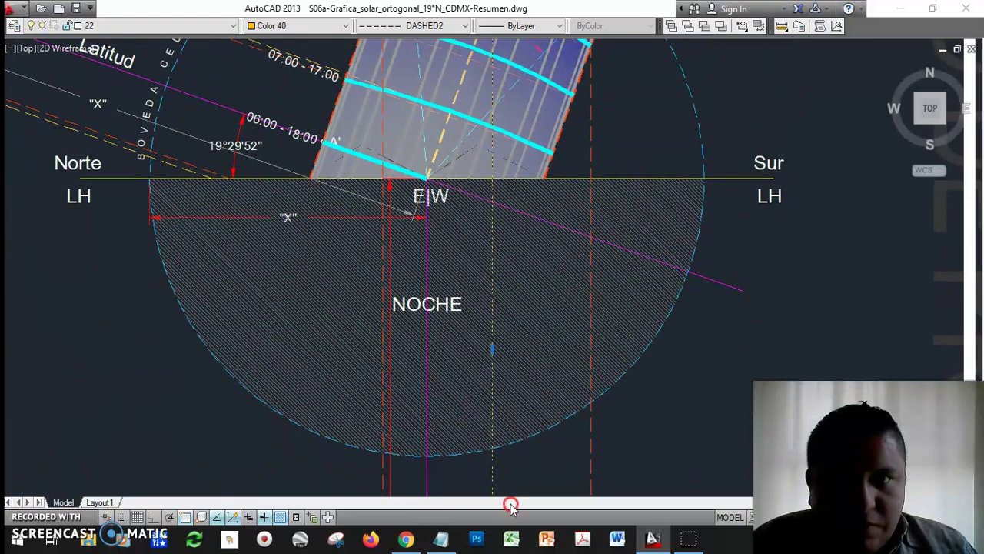
middle_drag(538, 102, 534, 213)
scroll(531, 230, up, 2)
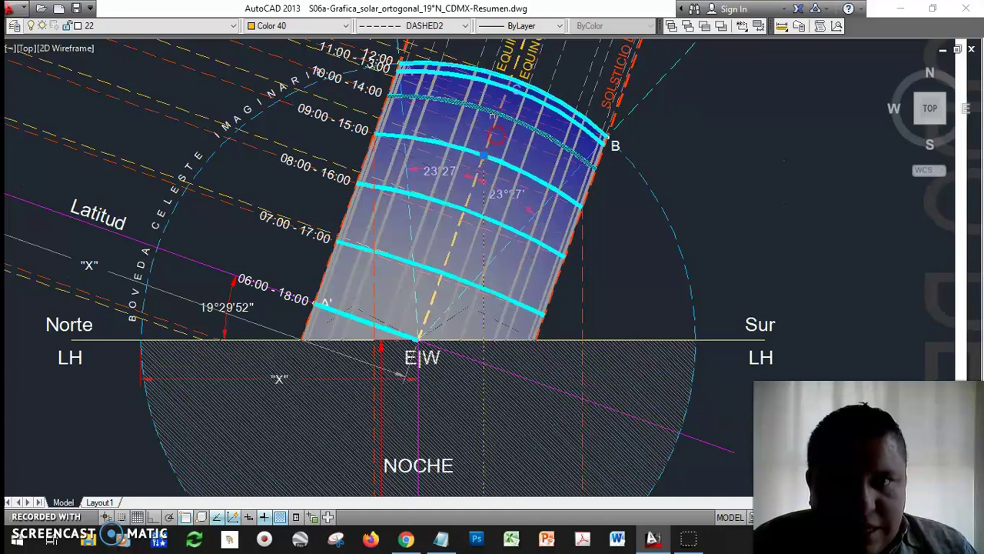
scroll(528, 260, up, 2)
scroll(454, 155, up, 2)
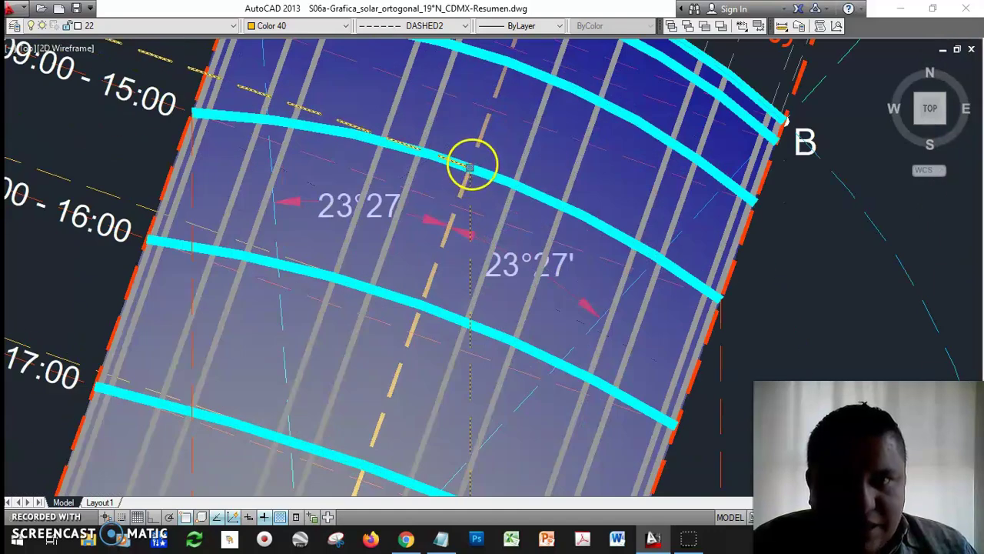
click(470, 169)
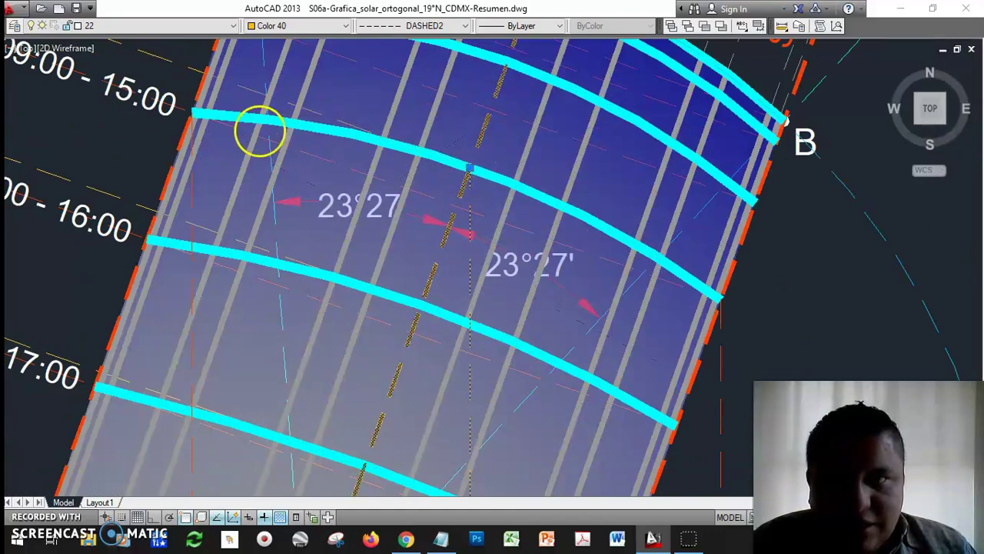
middle_drag(214, 125, 367, 181)
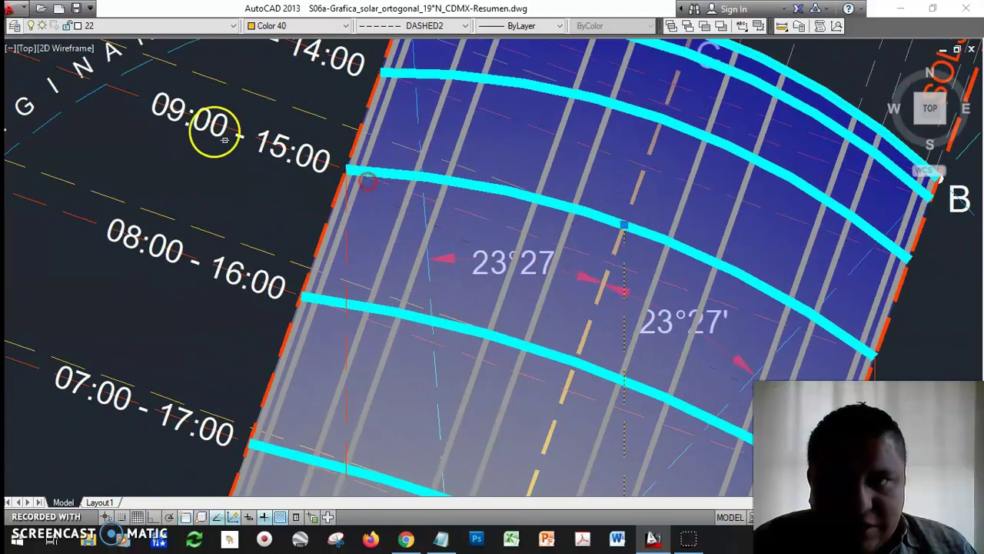
scroll(573, 231, down, 9)
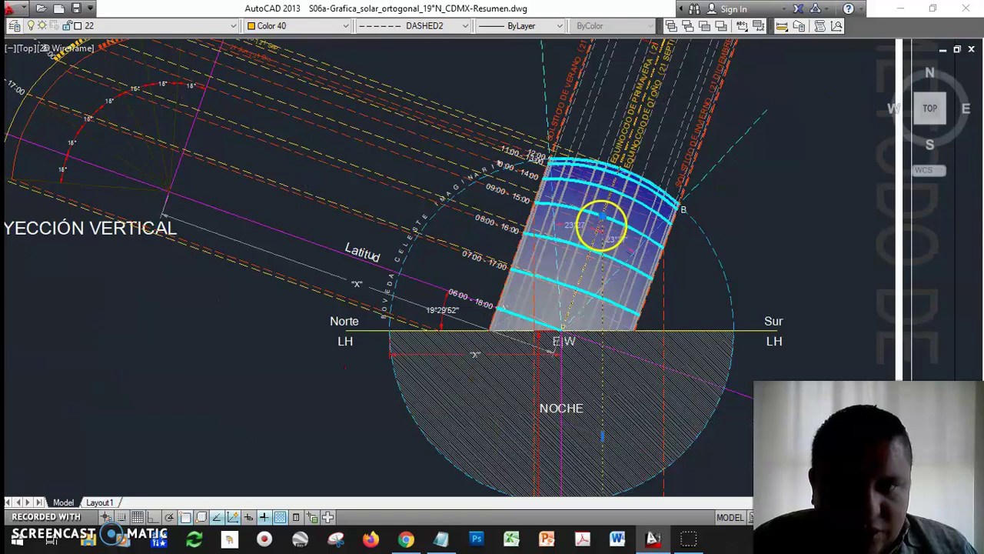
Step: Trace the equinox projection line down from the 09:00 - 15:00 lateral curve and across from the 09:00 semicircle point to the horizontal projection's cyan curve
scroll(600, 223, up, 5)
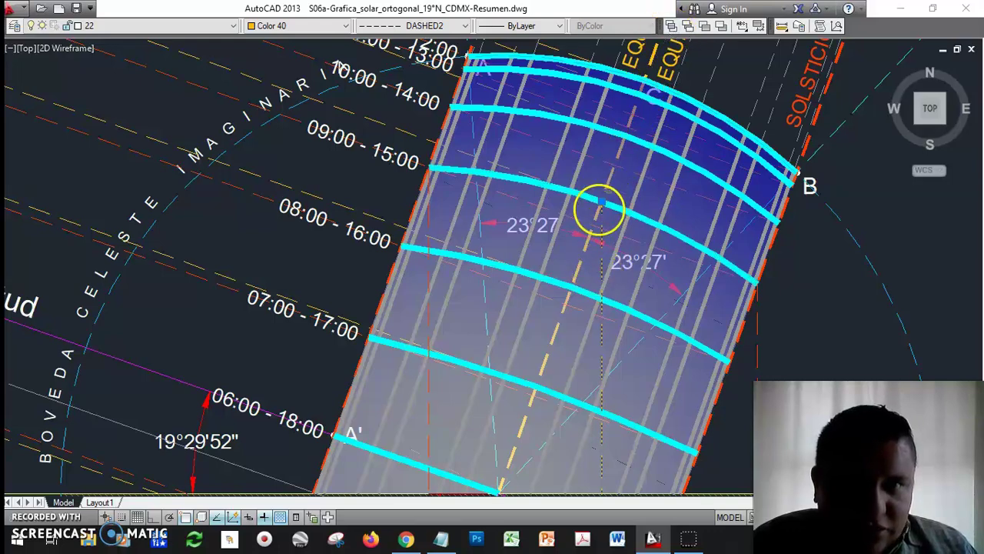
mouse_move(625, 355)
middle_down()
mouse_move(589, 149)
mouse_move(585, 46)
middle_up()
middle_drag(562, 364, 577, 60)
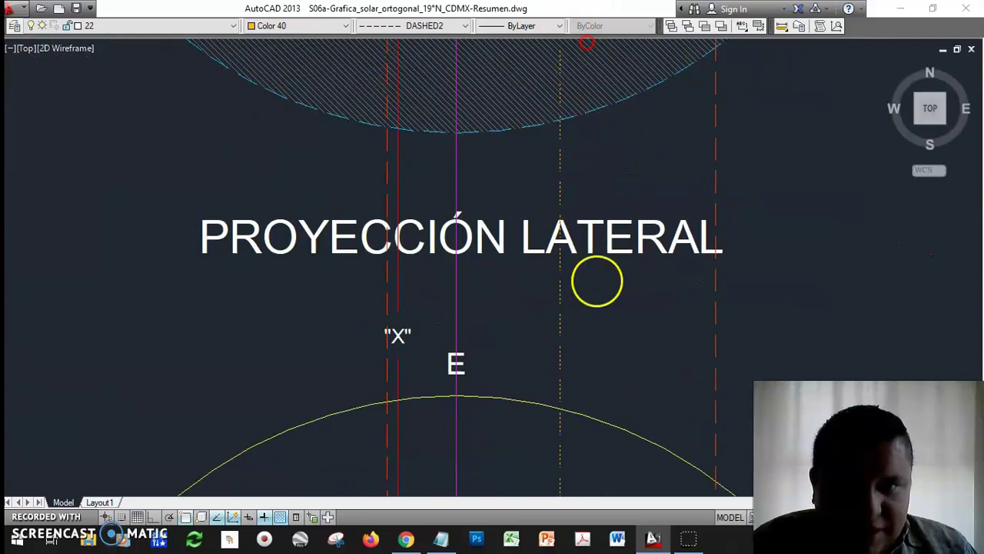
middle_drag(593, 468, 651, 180)
middle_drag(184, 299, 378, 346)
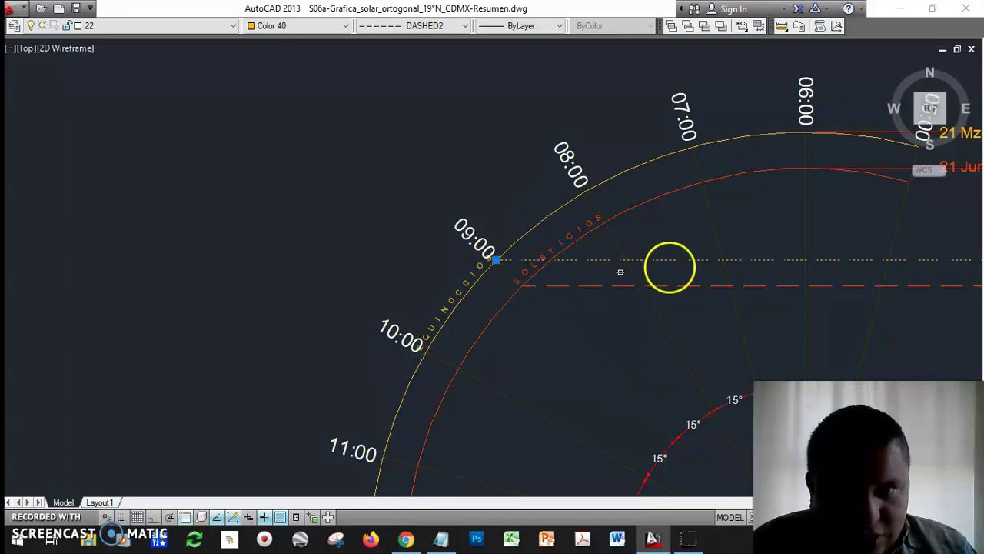
middle_drag(670, 273, 13, 271)
middle_drag(936, 272, 621, 270)
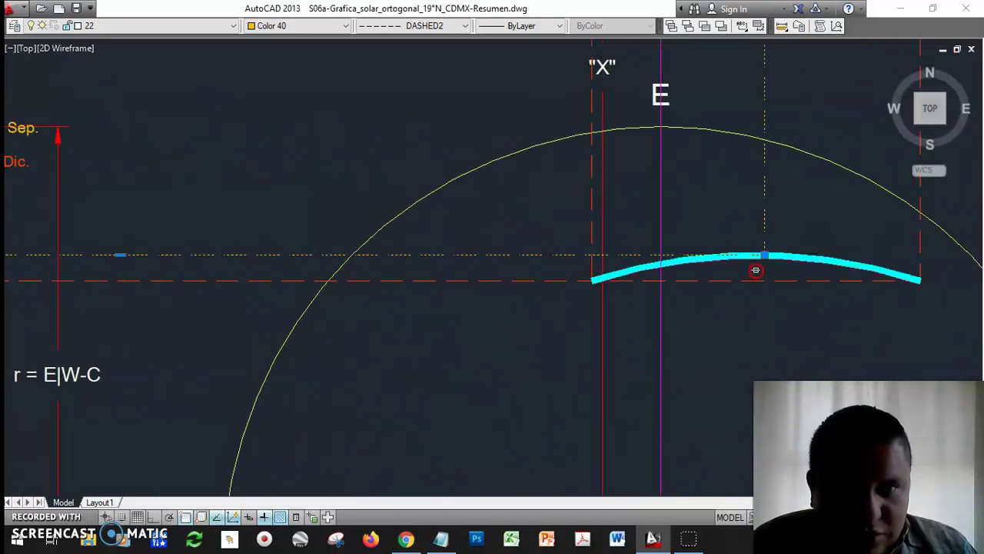
middle_drag(696, 238, 628, 193)
middle_drag(754, 293, 533, 235)
scroll(523, 233, down, 1)
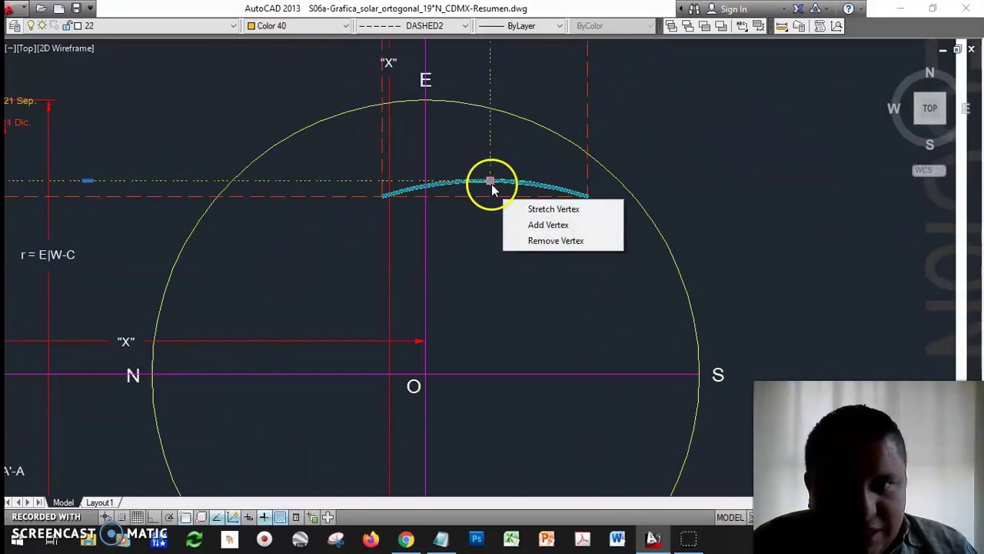
Step: Clear the selection and trace the dashed solstice line from the 09:00 point on the solstice semicircle to both ends of the cyan curve
middle_drag(208, 237, 638, 253)
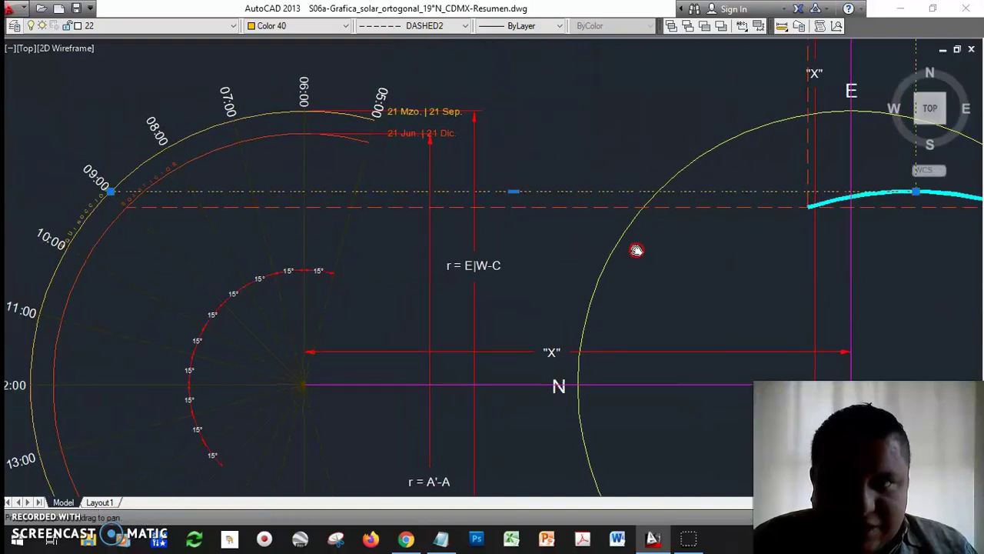
click(108, 222)
scroll(104, 220, up, 4)
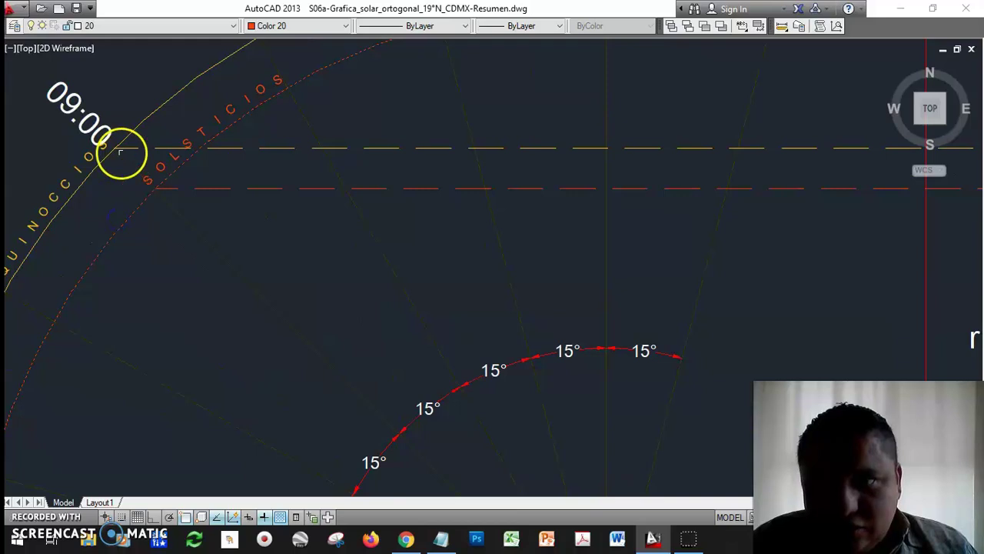
key(Escape)
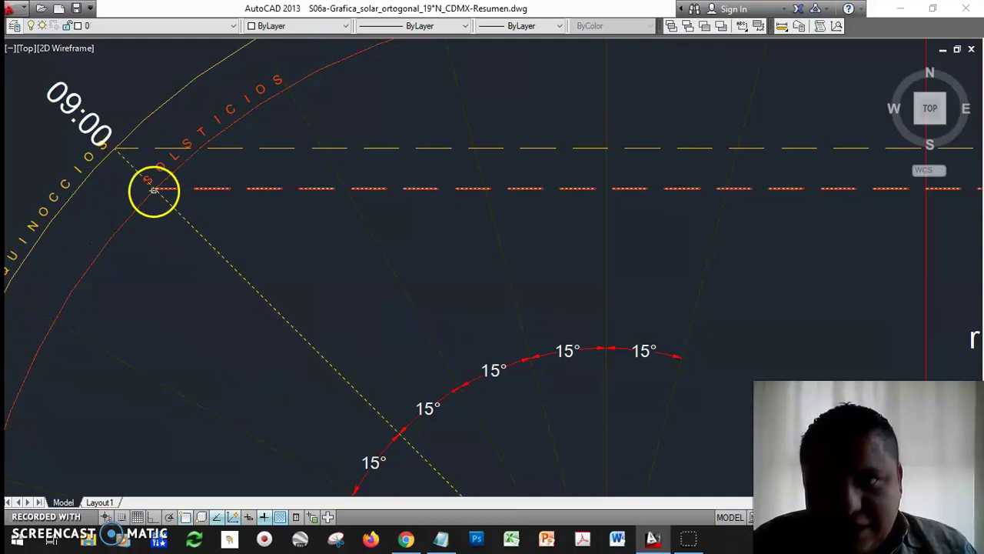
middle_drag(861, 197, 38, 195)
middle_drag(773, 205, 73, 211)
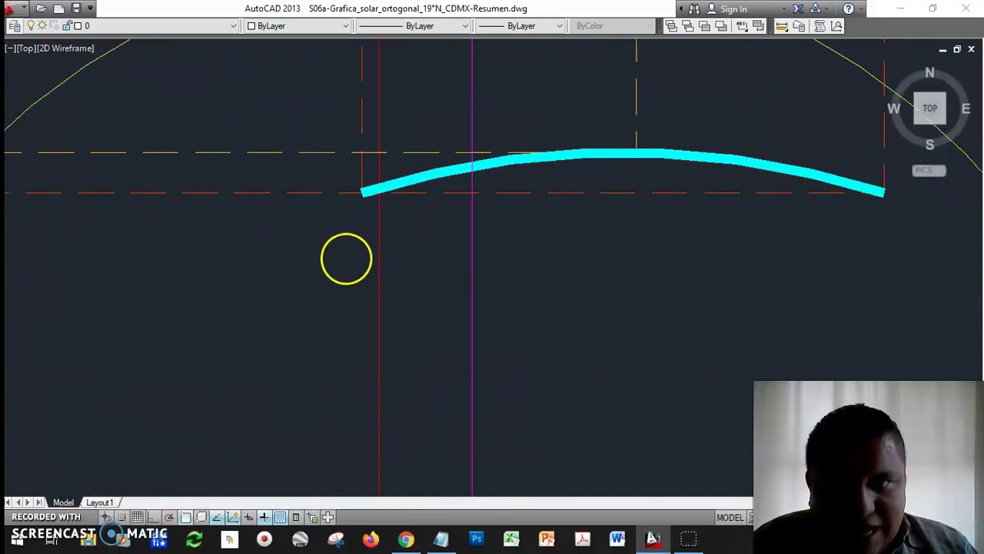
scroll(346, 258, down, 2)
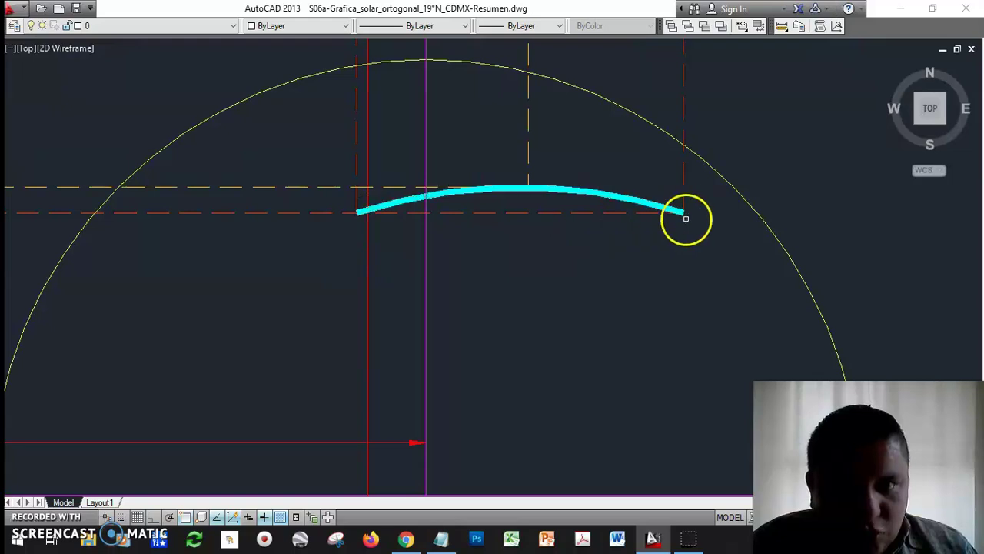
Step: Follow the vertical solstice projection lines up to the lateral projection and examine where they meet the 09:00 - 15:00 curve
click(367, 222)
middle_drag(367, 222, 389, 323)
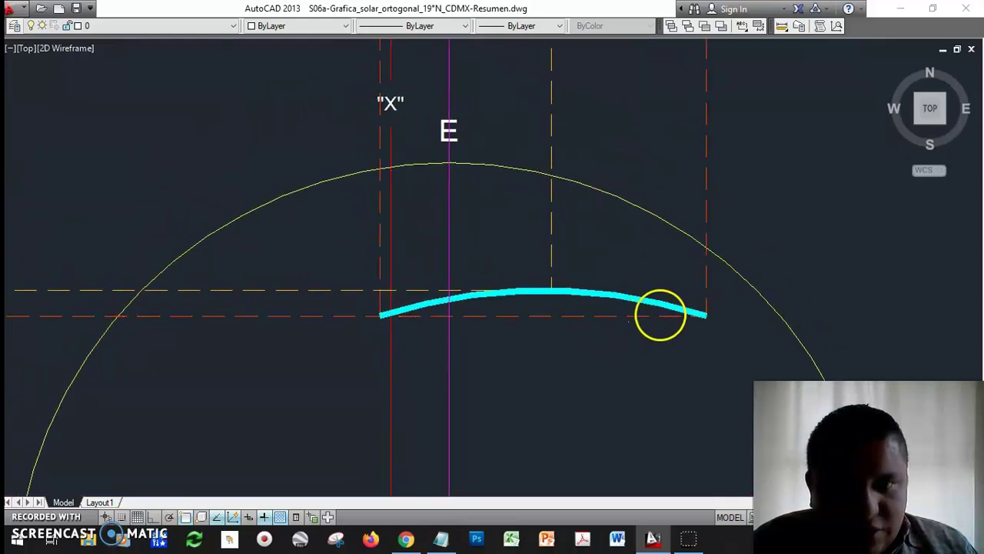
scroll(677, 346, down, 2)
middle_drag(542, 131, 527, 378)
mouse_move(533, 77)
middle_down()
mouse_move(533, 154)
mouse_move(506, 319)
middle_up()
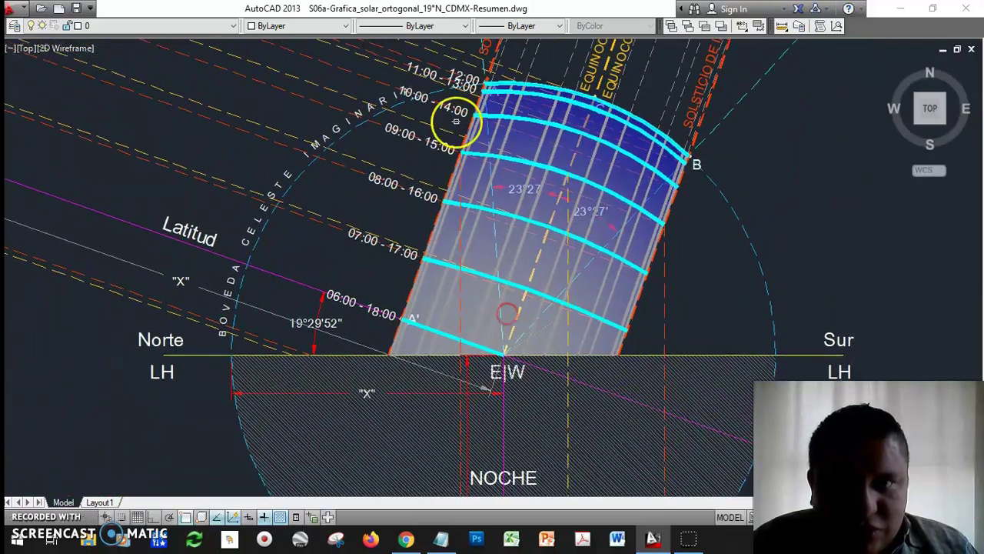
scroll(458, 124, up, 4)
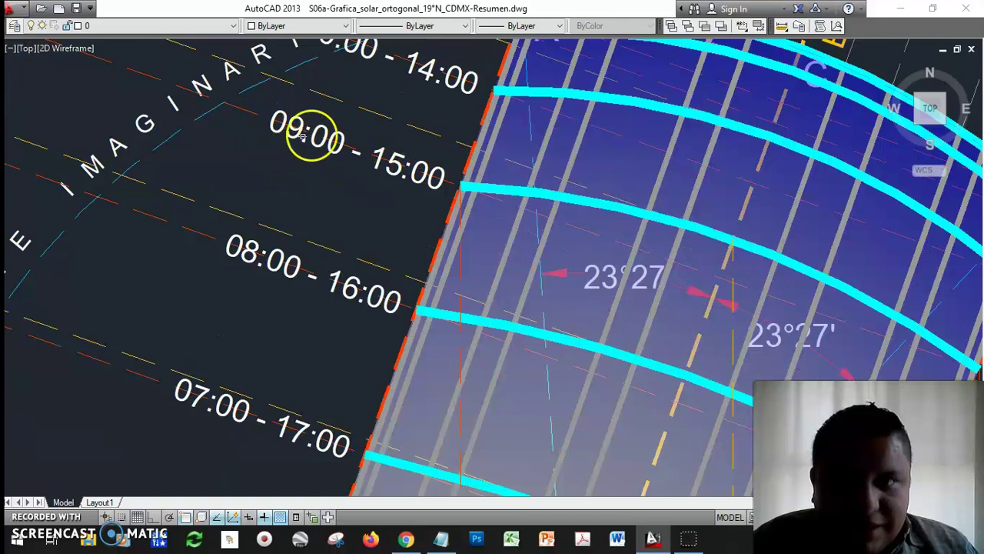
scroll(358, 163, down, 2)
middle_drag(358, 163, 343, 173)
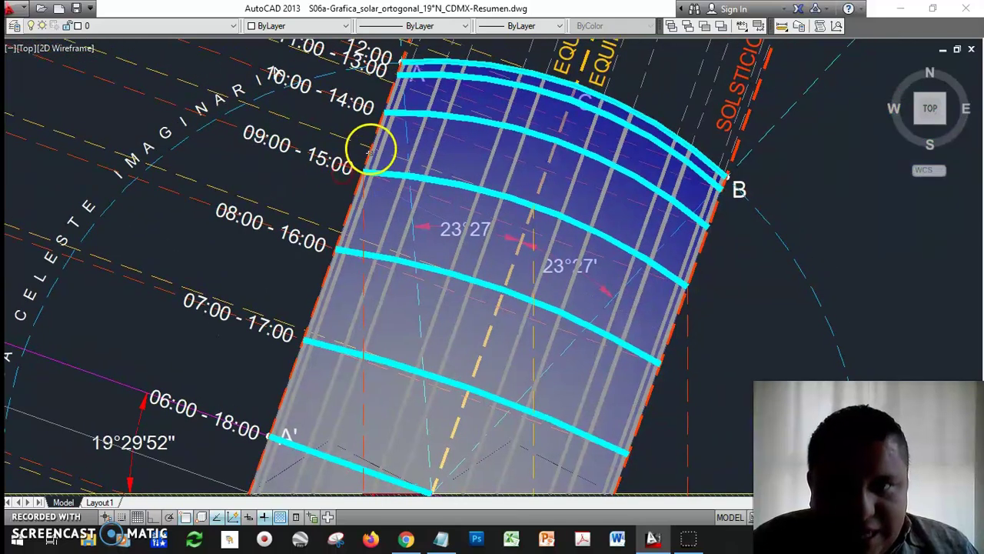
click(363, 173)
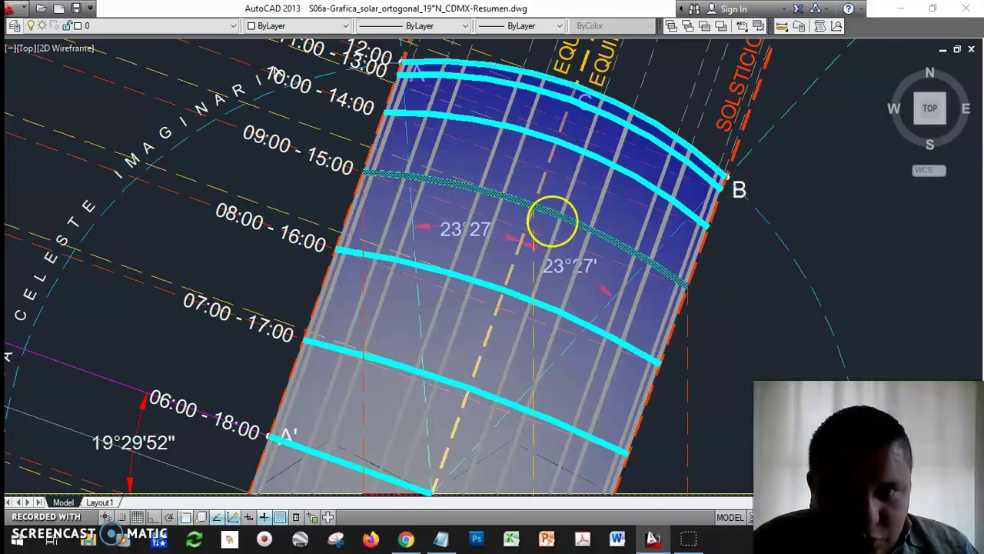
Step: Trace the vertical projection lines back to the horizontal projection and examine how they cross the 09:00 lines from the semicircles
scroll(690, 307, down, 3)
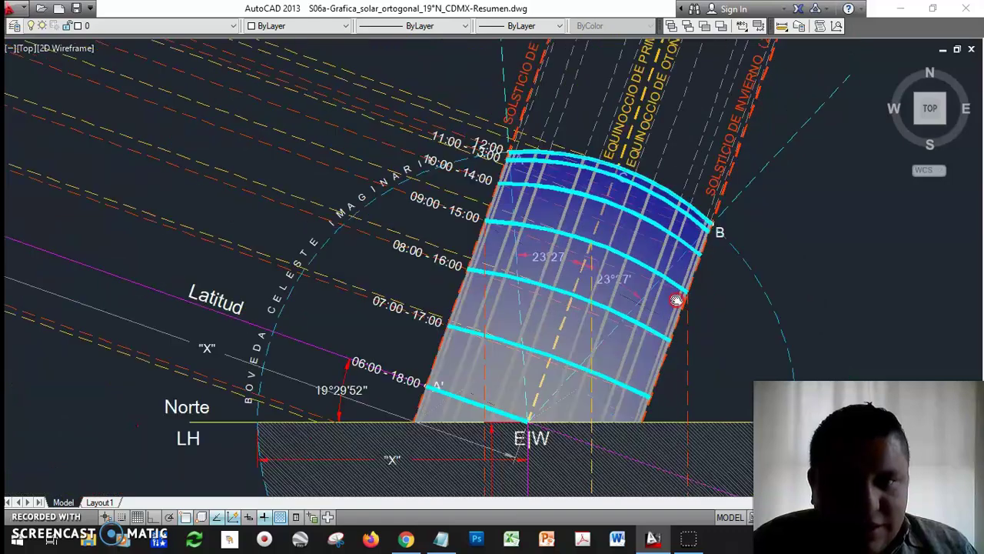
middle_drag(690, 307, 604, 64)
middle_drag(587, 352, 604, 59)
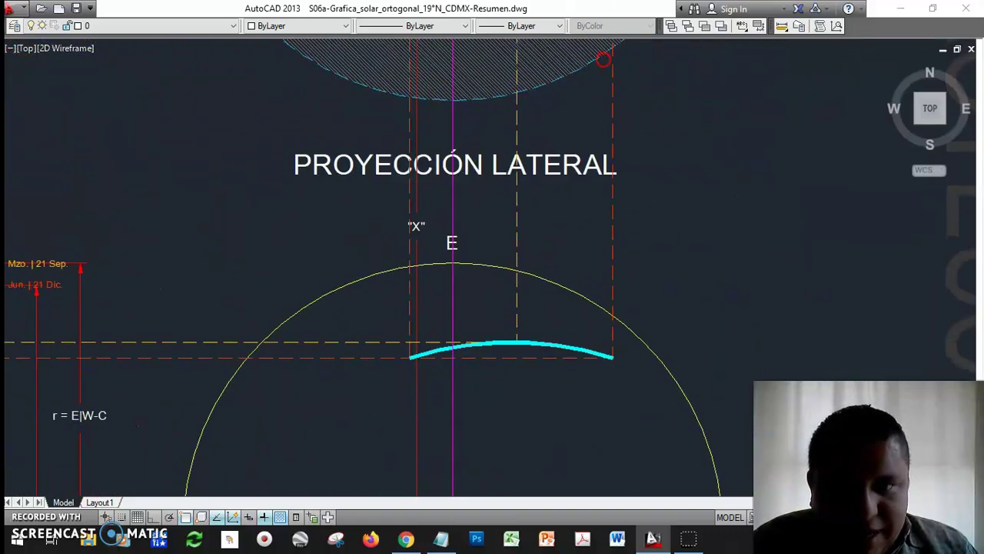
scroll(419, 388, up, 2)
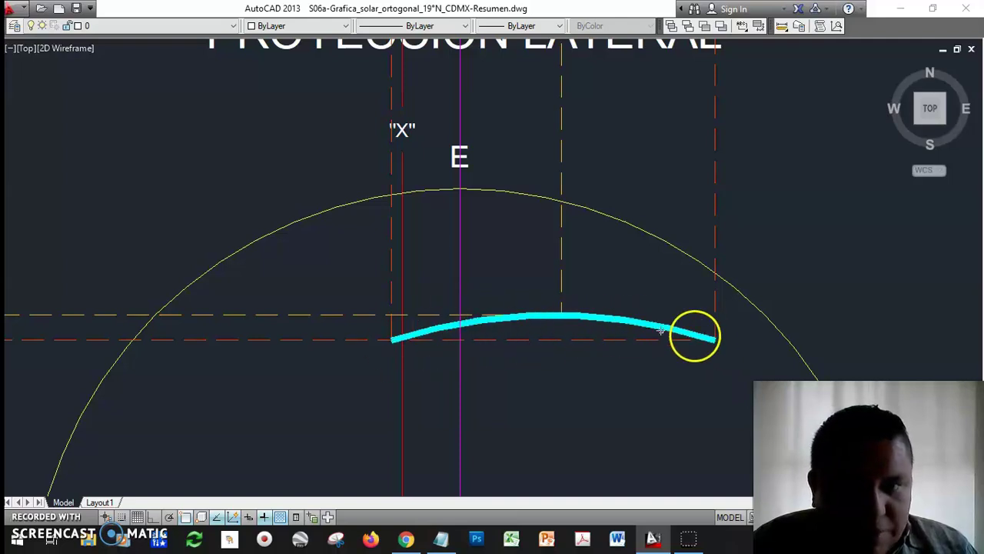
scroll(634, 339, down, 2)
middle_drag(442, 358, 801, 334)
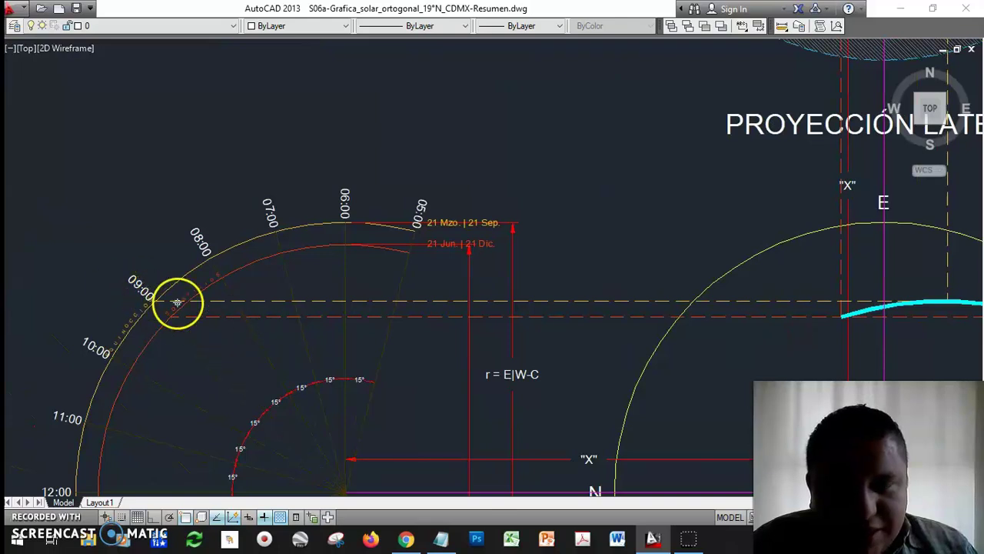
scroll(246, 326, down, 2)
mouse_move(785, 315)
middle_down()
mouse_move(623, 392)
mouse_move(612, 406)
middle_up()
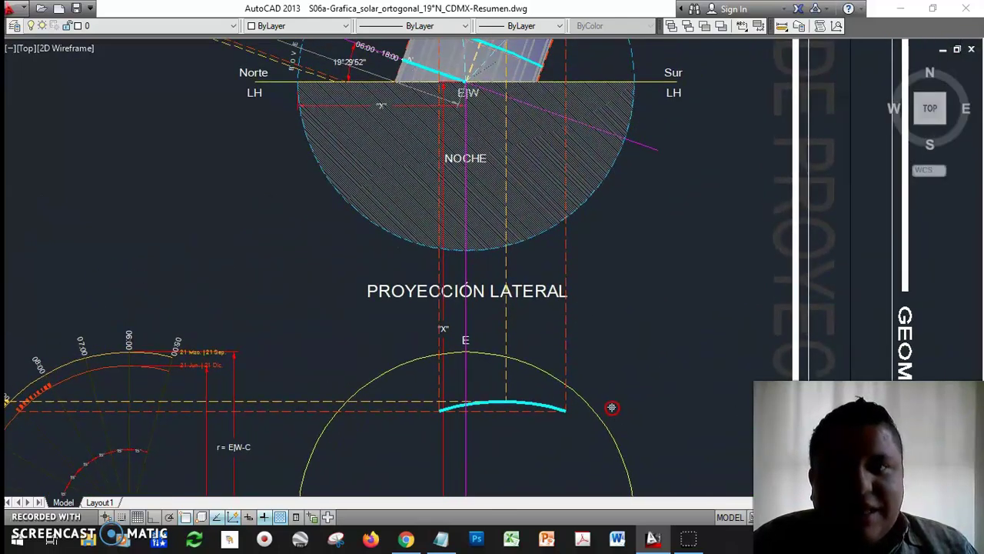
mouse_move(524, 369)
middle_down()
mouse_move(536, 255)
mouse_move(598, 204)
middle_up()
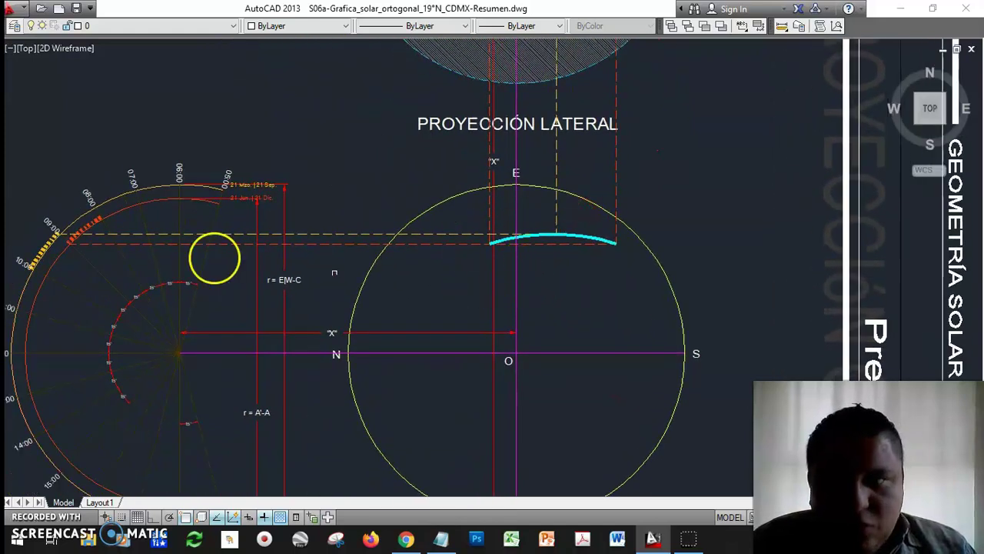
middle_drag(711, 288, 712, 477)
middle_drag(689, 314, 686, 426)
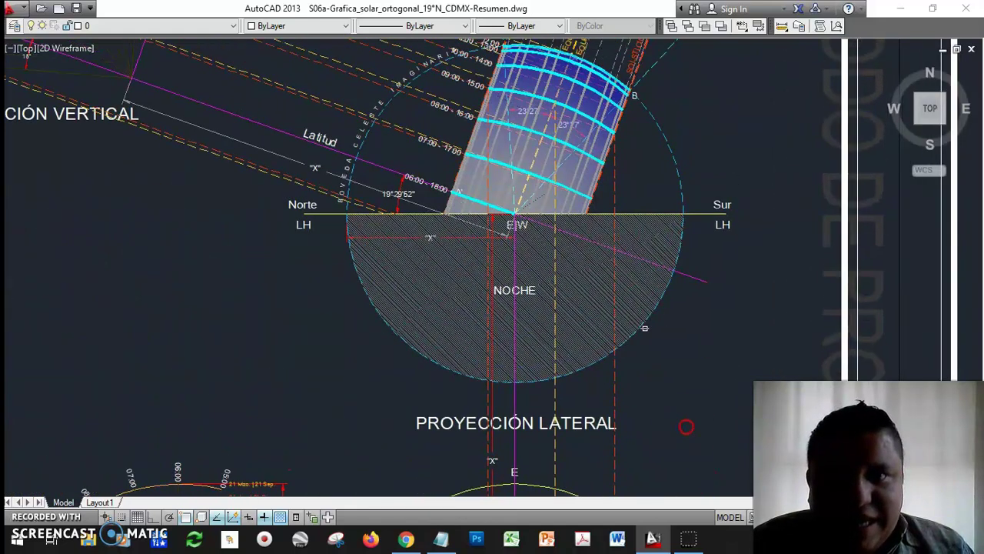
Step: Compare the 09:00 - 15:00 lateral curve with its horizontal projection, and examine the remaining hour points around the equinox and solstice semicircles
scroll(508, 88, up, 2)
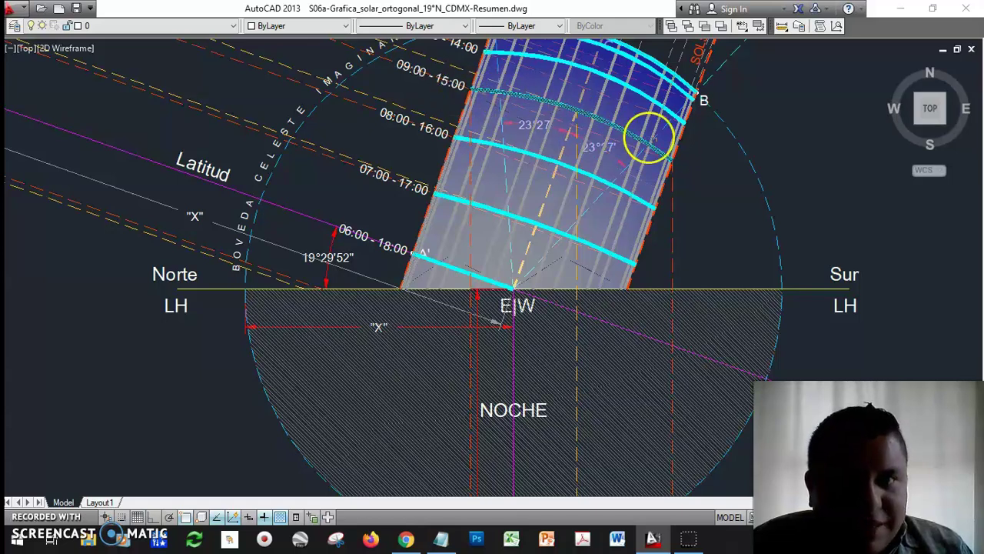
click(515, 100)
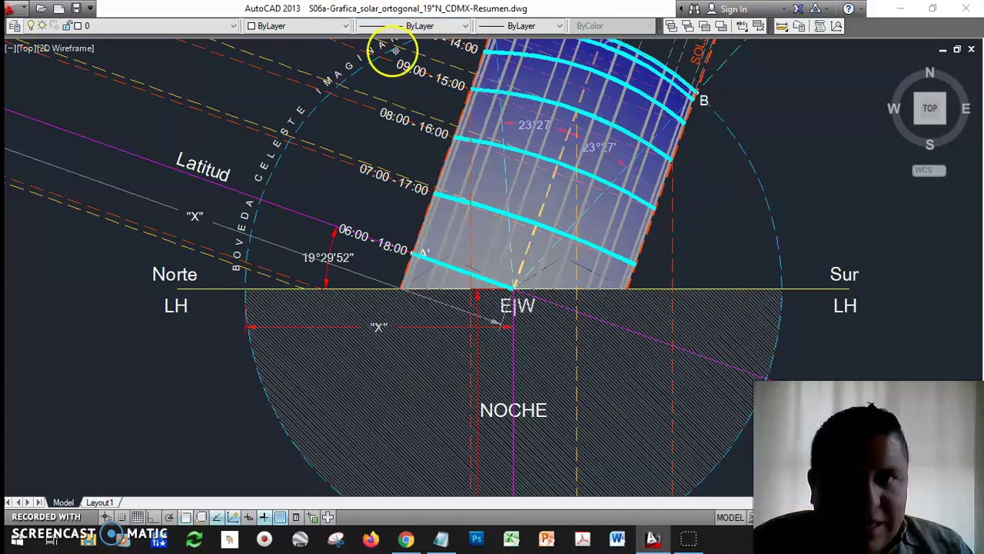
middle_drag(408, 222, 405, 59)
middle_drag(437, 299, 443, 178)
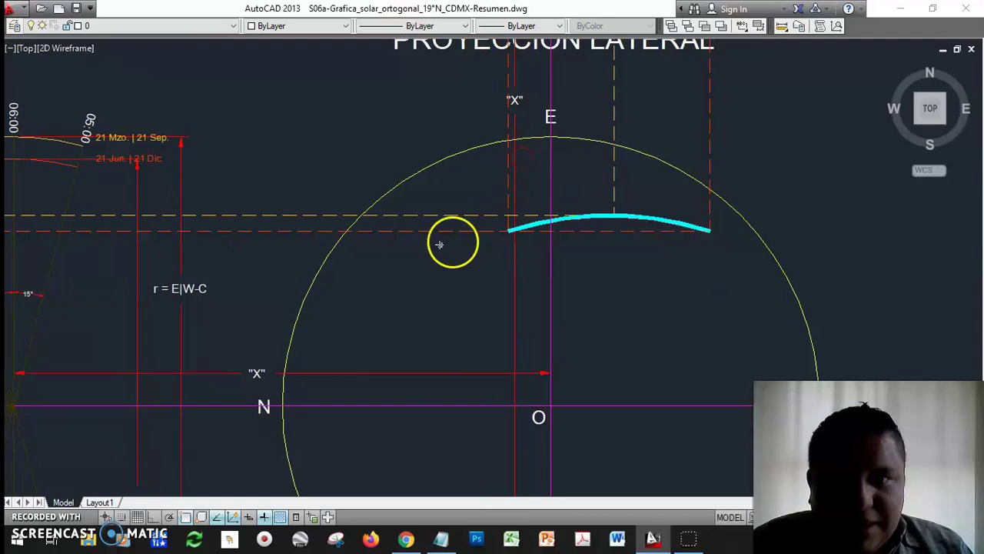
middle_drag(451, 241, 576, 218)
scroll(531, 228, down, 2)
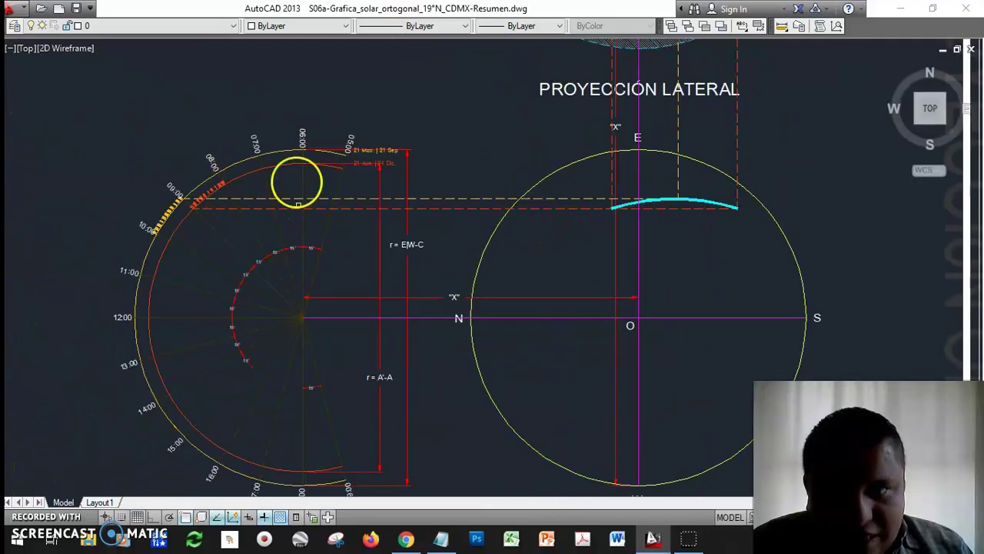
mouse_move(474, 308)
middle_down()
mouse_move(446, 306)
mouse_move(438, 275)
middle_up()
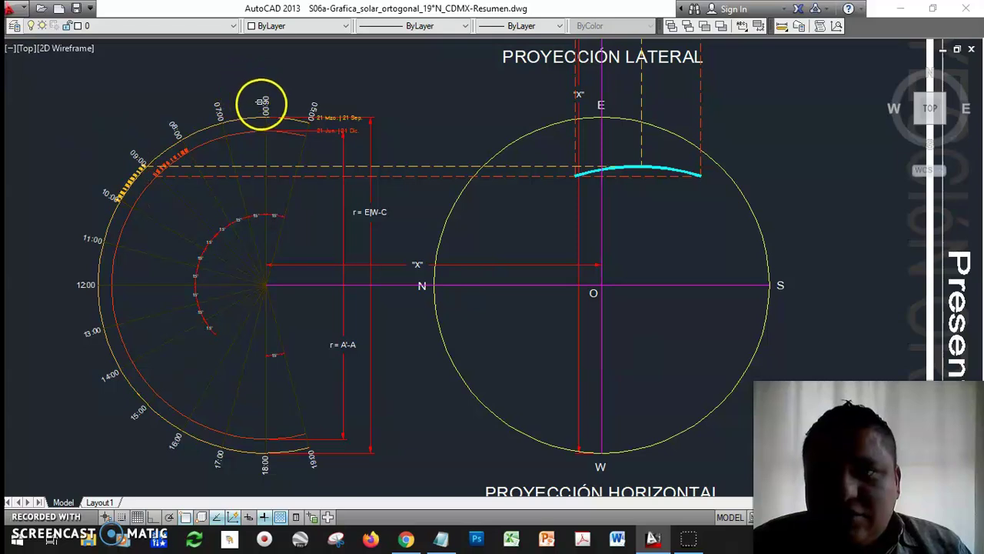
scroll(262, 103, up, 2)
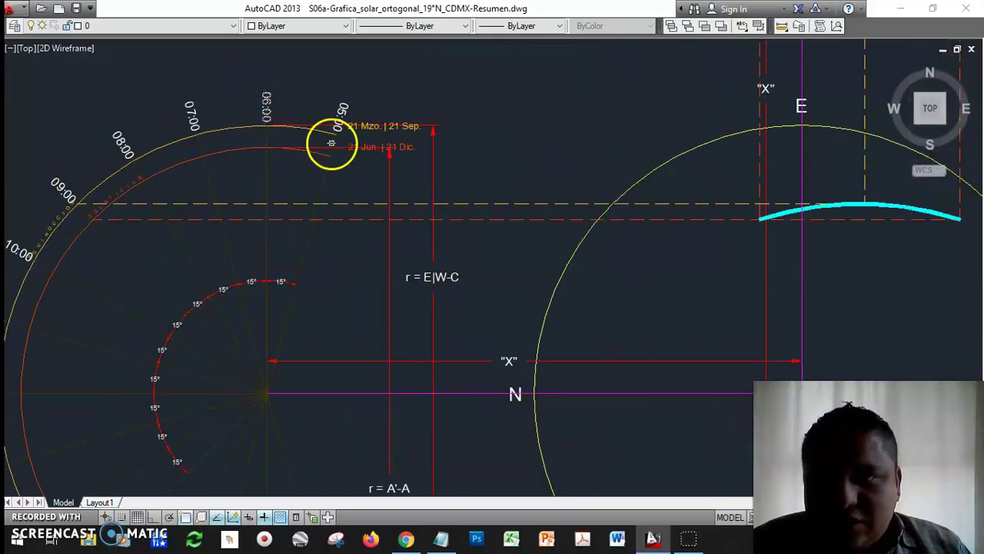
scroll(439, 249, down, 3)
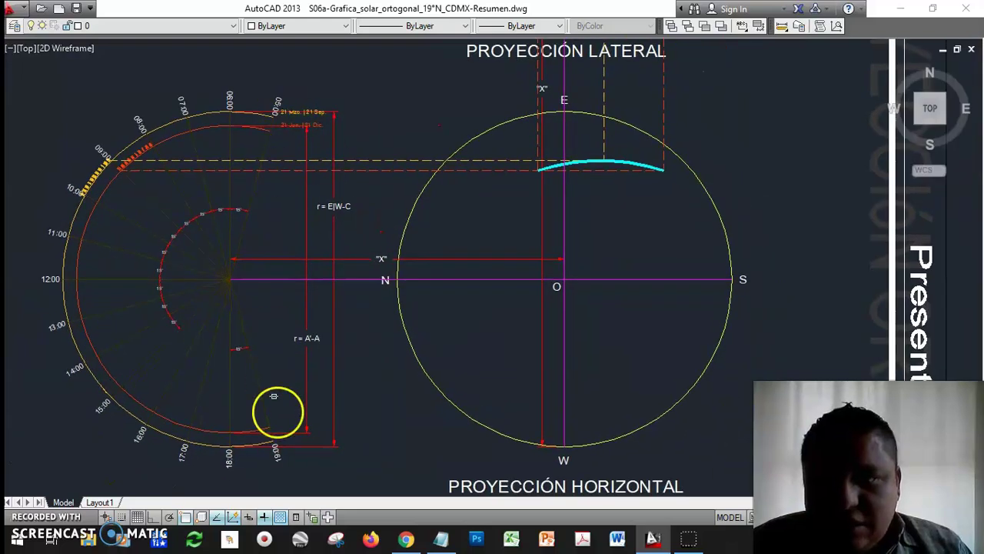
Step: Turn on layers 23 and 24 to display the remaining hour projections and the solstice and equinox curves in the horizontal projection
click(125, 29)
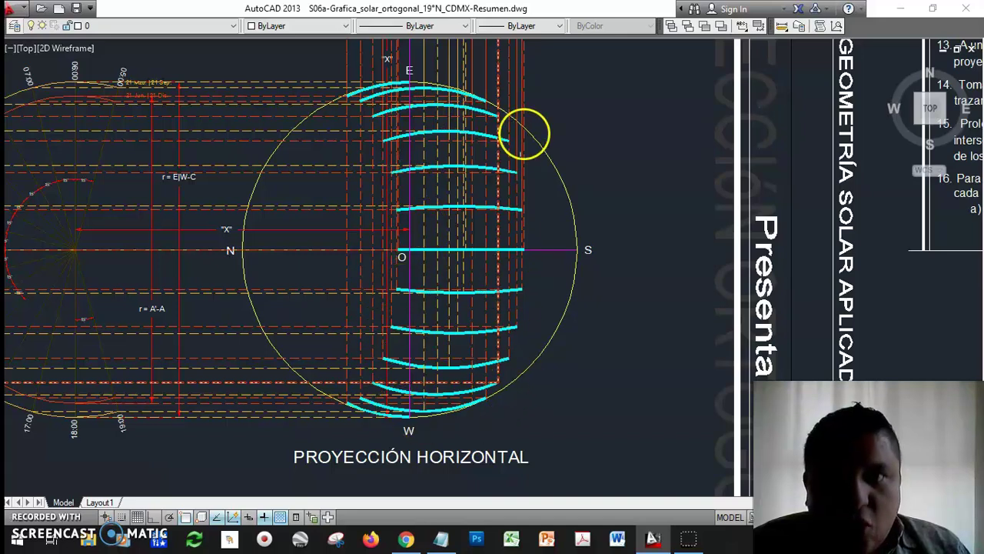
click(165, 26)
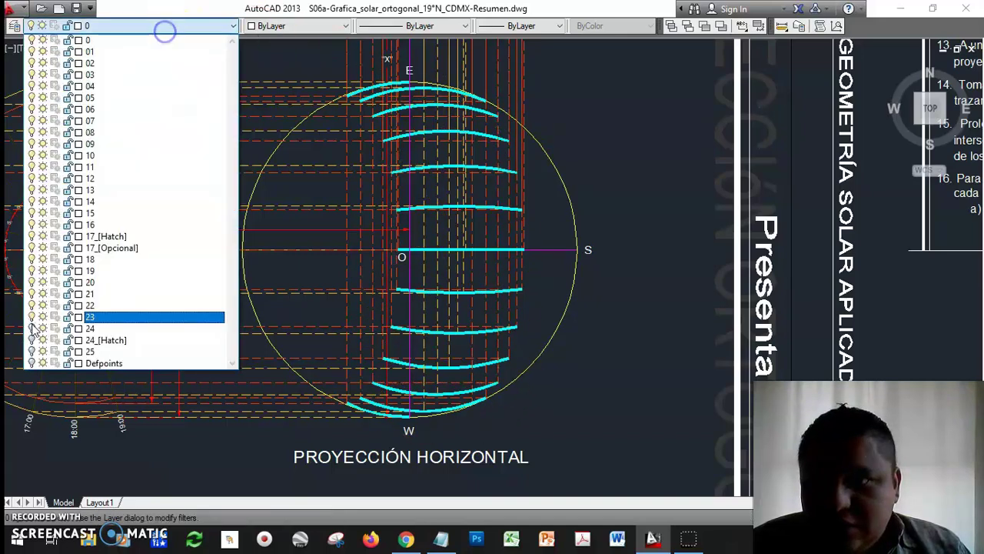
click(576, 383)
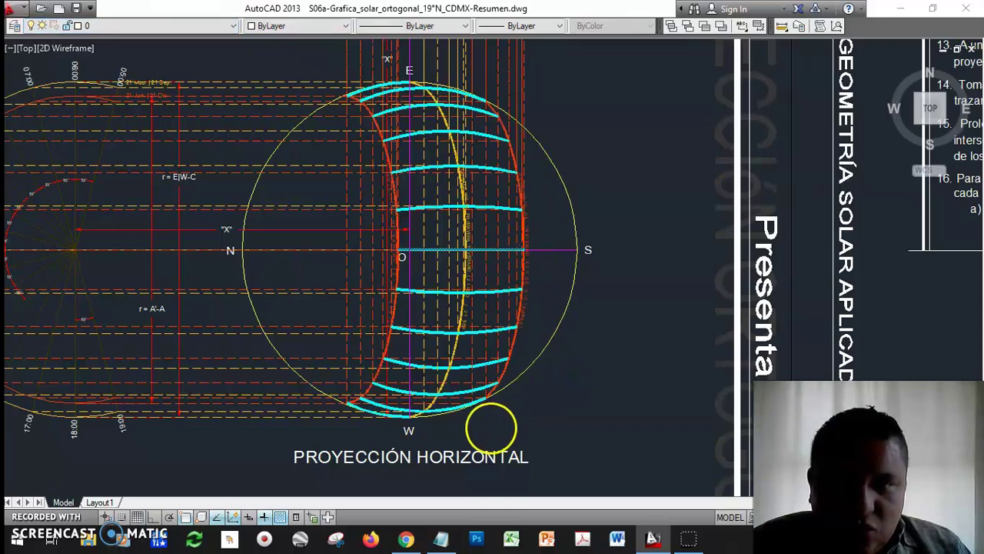
scroll(490, 426, up, 2)
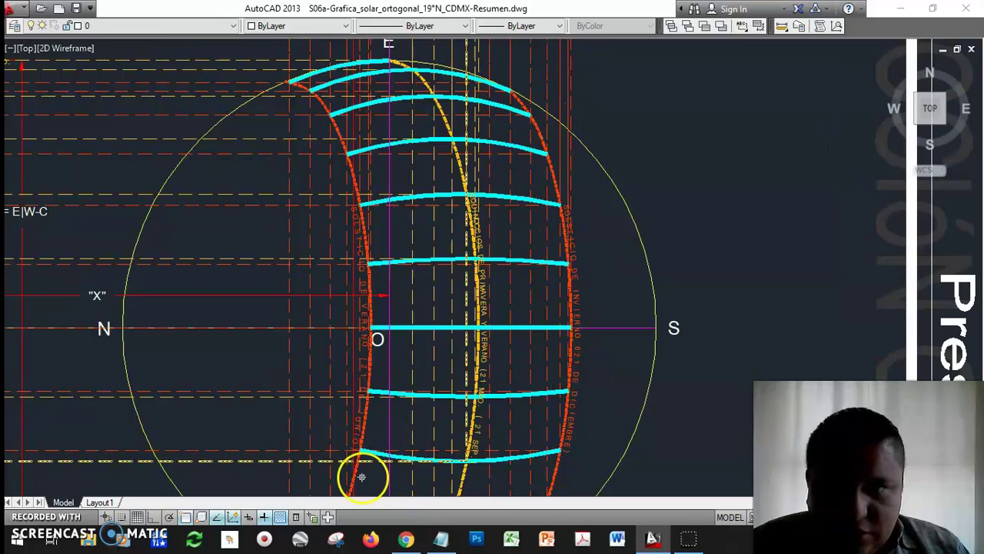
scroll(469, 202, down, 2)
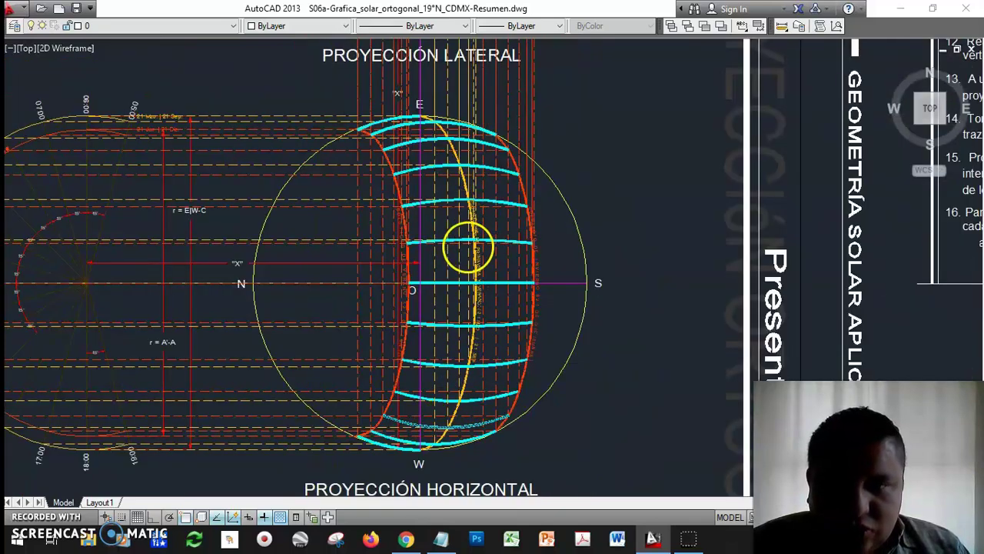
mouse_move(383, 214)
middle_down()
mouse_move(468, 266)
mouse_move(503, 264)
mouse_move(514, 225)
middle_up()
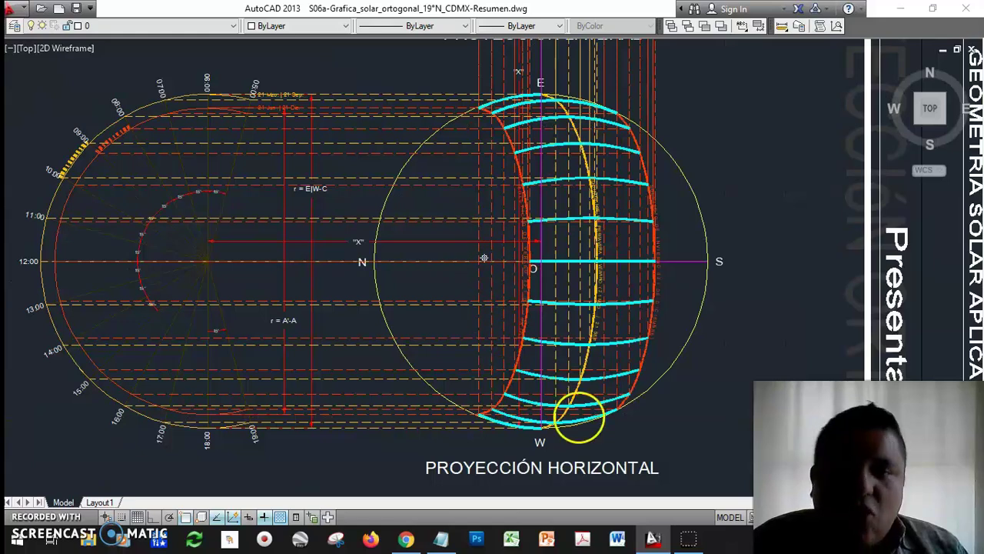
Step: Turn on layer 24_[Hatch] to shade the sun-path band in the horizontal projection
click(105, 27)
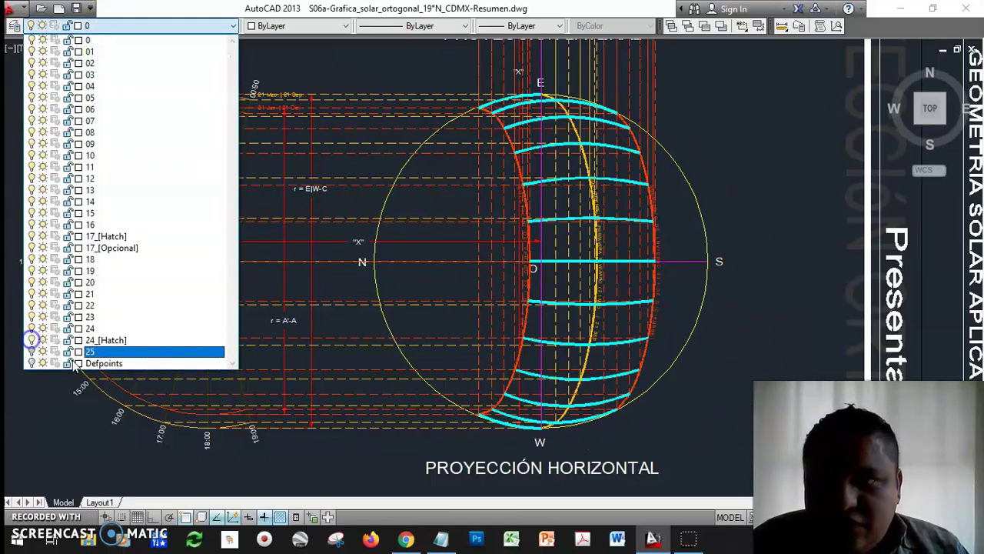
click(341, 469)
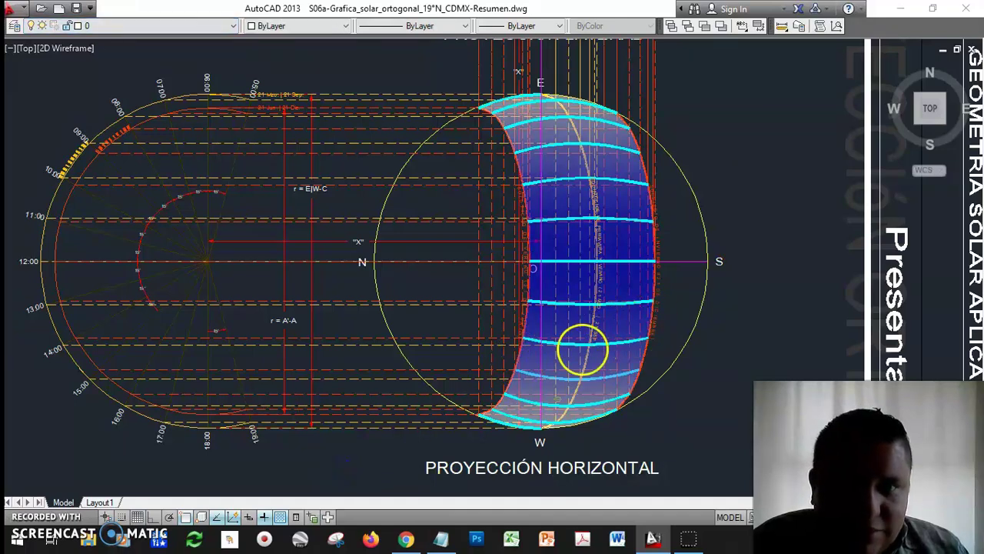
click(540, 245)
Step: Examine the shaded band in the horizontal projection against the lateral projection and the complete chart
scroll(227, 421, down, 3)
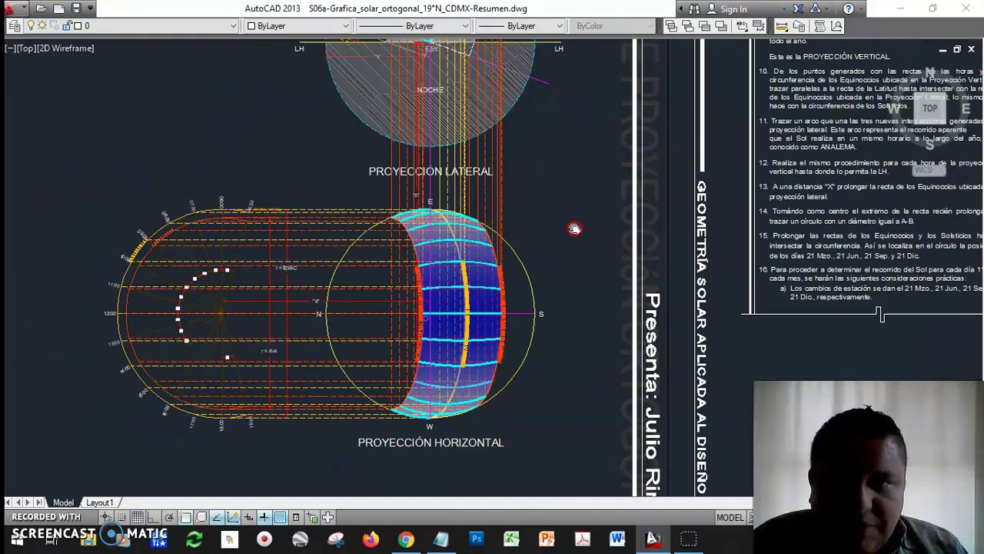
scroll(576, 226, up, 1)
middle_drag(605, 300, 543, 302)
middle_drag(445, 46, 446, 100)
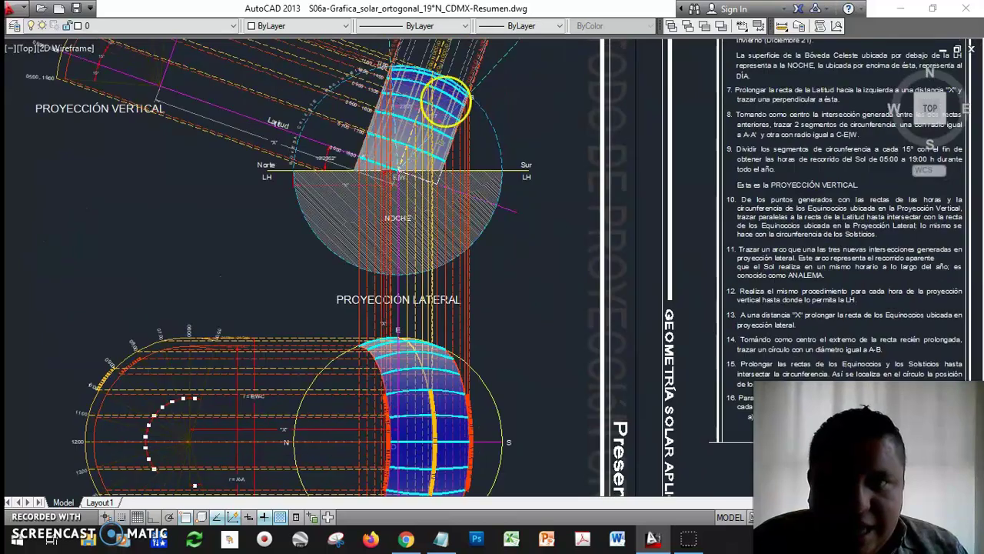
scroll(413, 151, down, 3)
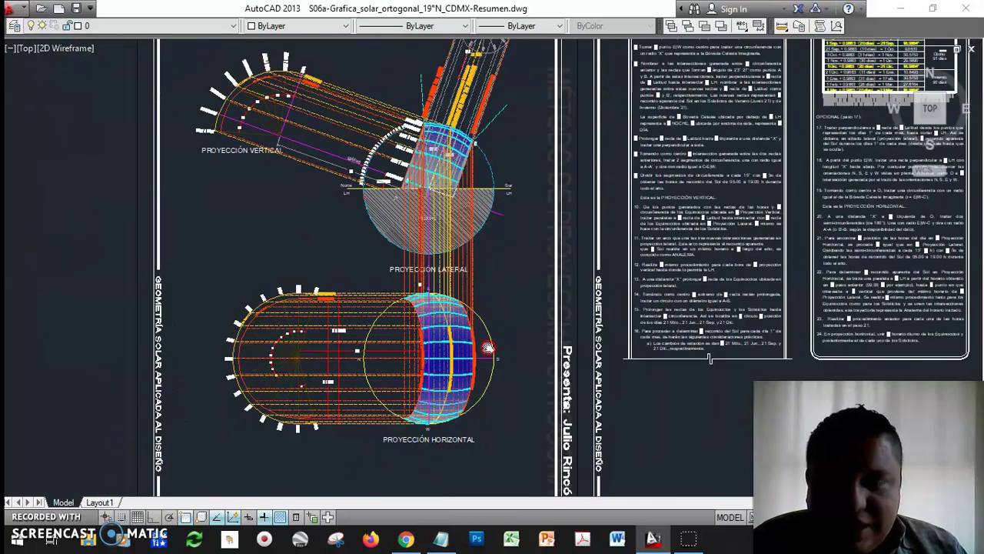
scroll(340, 341, up, 1)
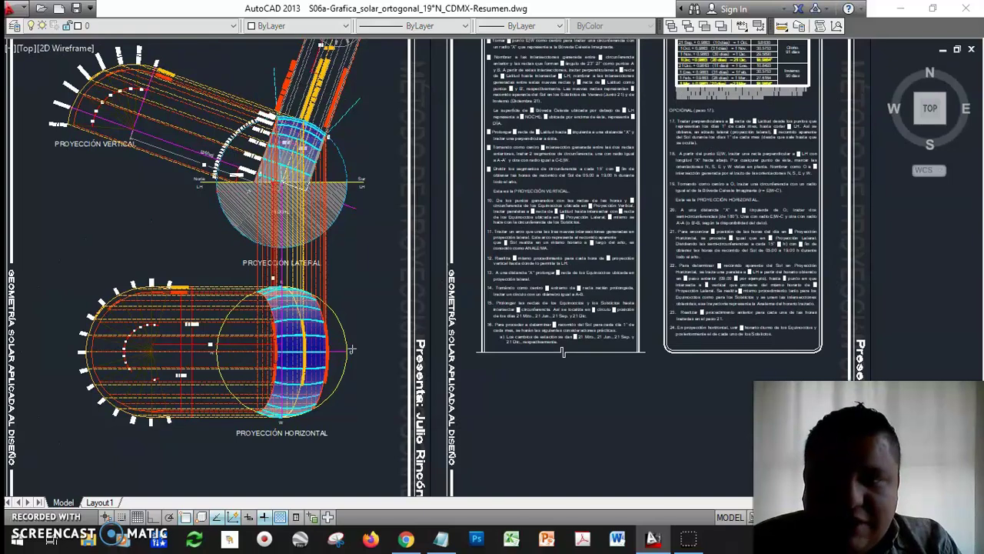
scroll(350, 349, down, 3)
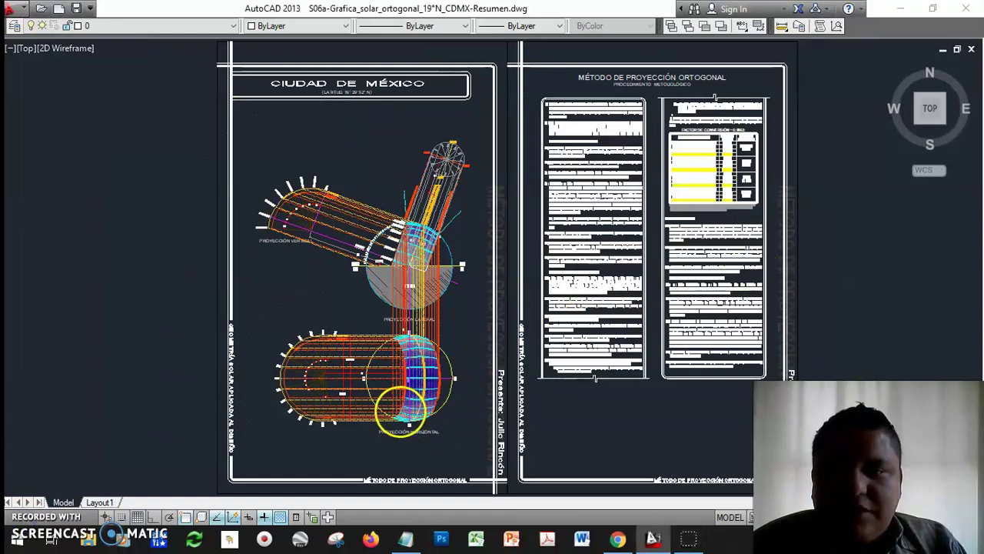
scroll(401, 408, up, 2)
scroll(402, 407, up, 2)
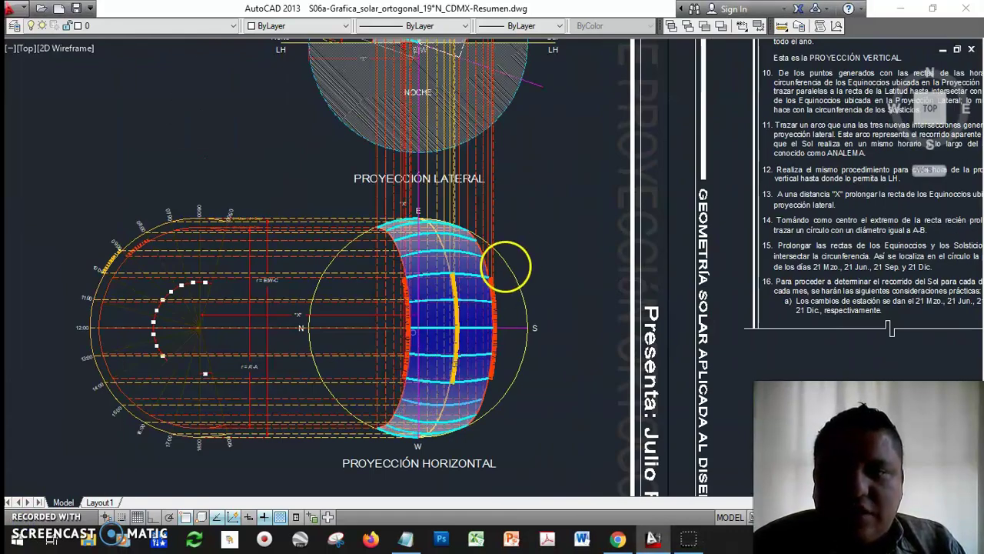
scroll(508, 262, down, 2)
scroll(489, 312, down, 2)
middle_drag(487, 315, 488, 319)
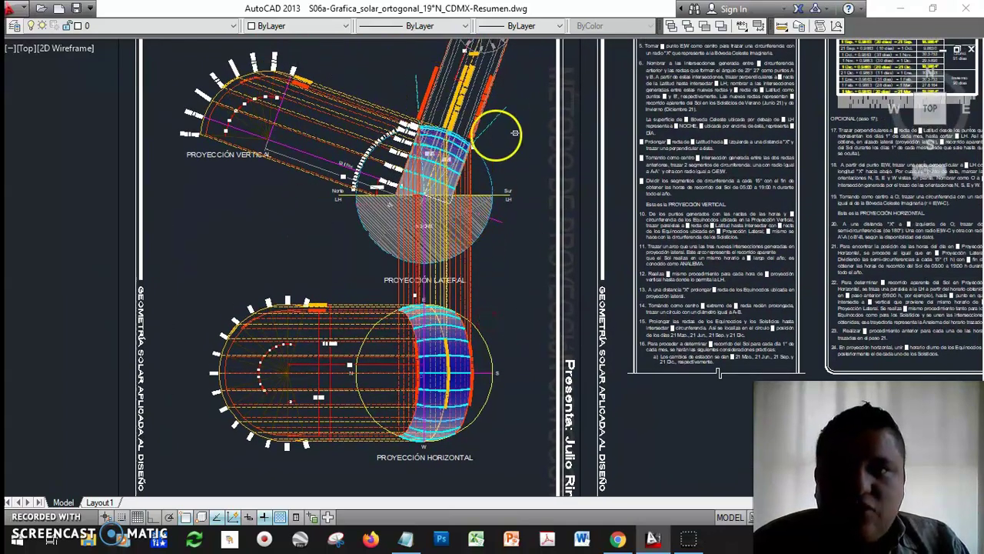
Step: Switch to the PD: 3D Sun-Path page in Chrome and orbit the model to view the solar path from several sides
click(618, 538)
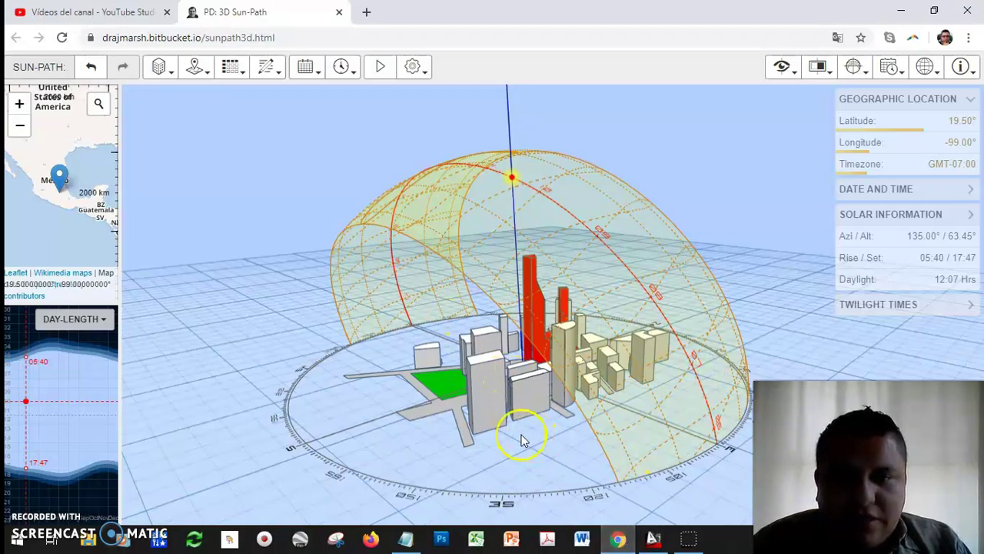
drag(548, 438, 659, 419)
drag(506, 405, 523, 437)
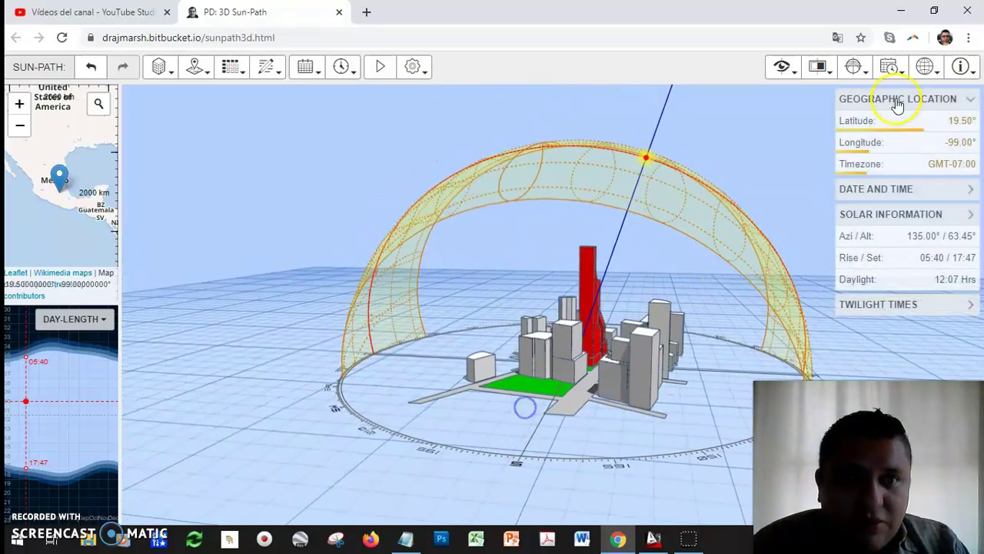
drag(446, 407, 513, 408)
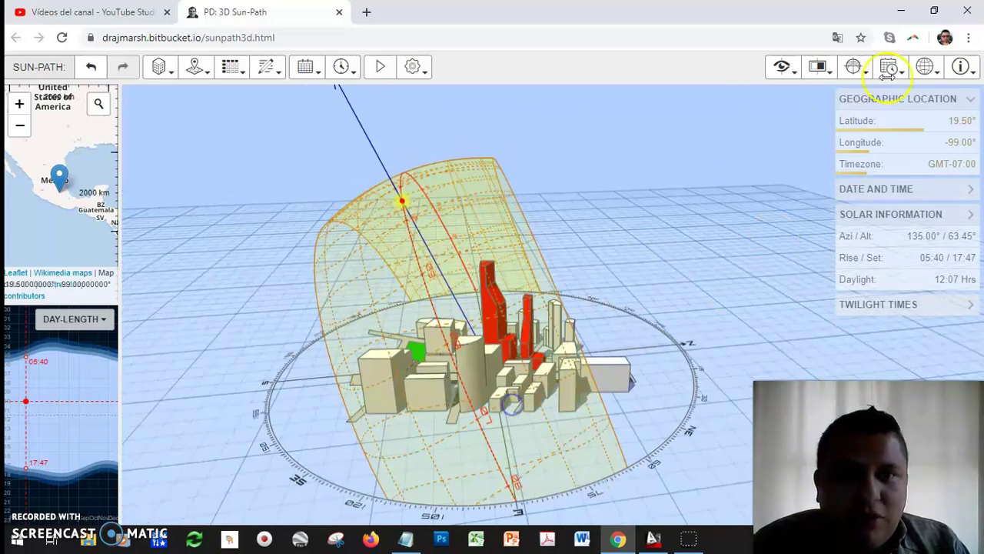
Step: Show the 3D sun-path in side elevation and place it beside AutoCAD's lateral projection to compare their curves
click(820, 68)
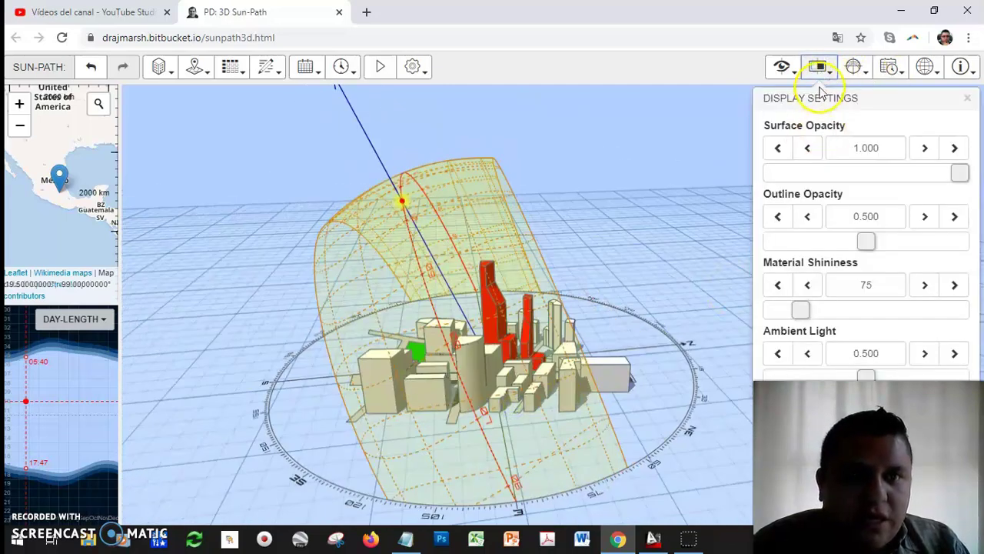
click(784, 68)
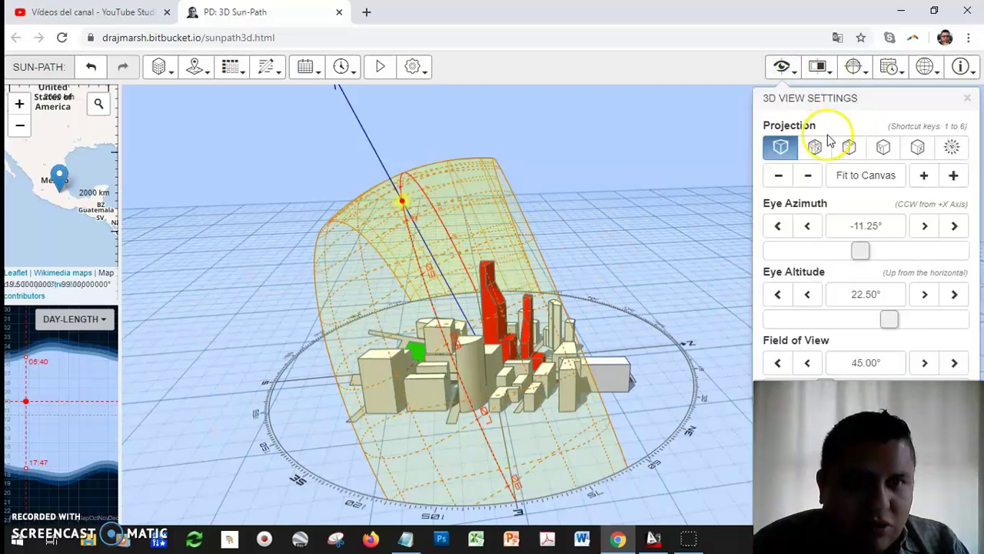
click(881, 150)
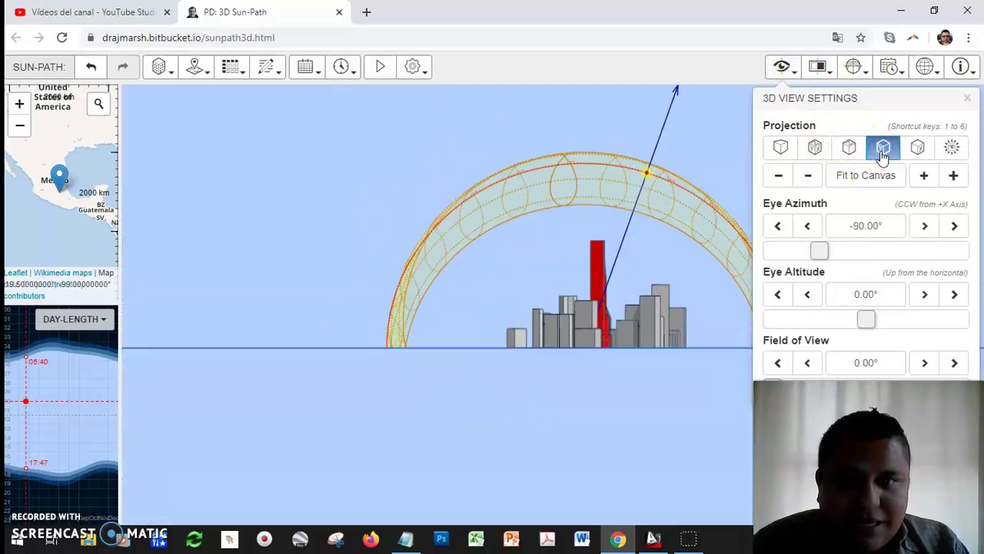
drag(651, 373, 525, 415)
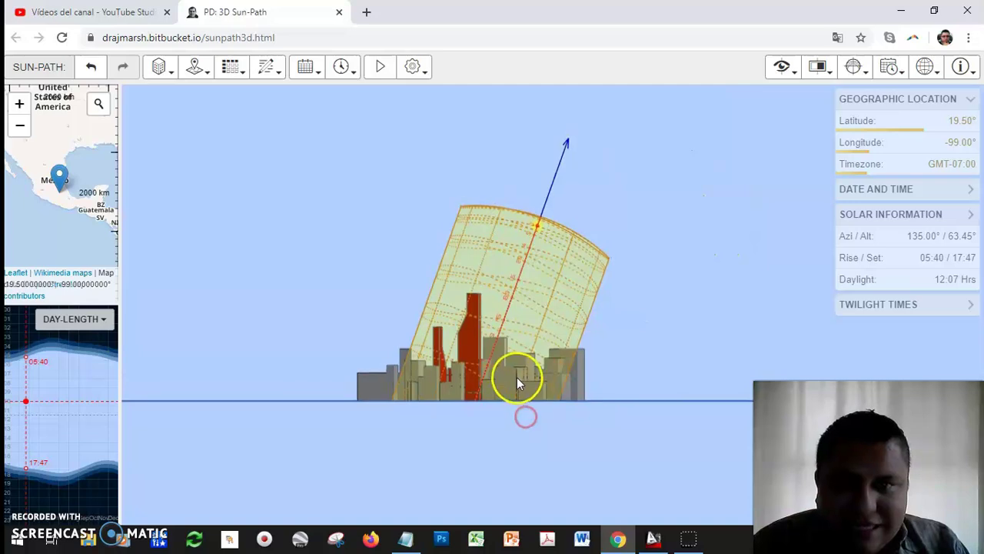
drag(517, 377, 525, 362)
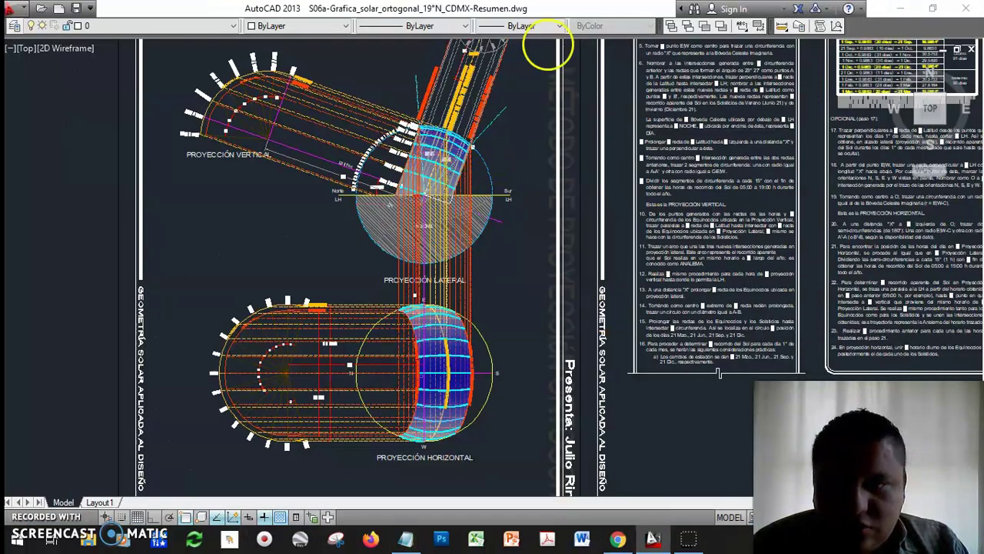
scroll(313, 116, up, 5)
mouse_move(475, 195)
middle_down()
mouse_move(329, 218)
mouse_move(8, 323)
mouse_move(8, 261)
middle_up()
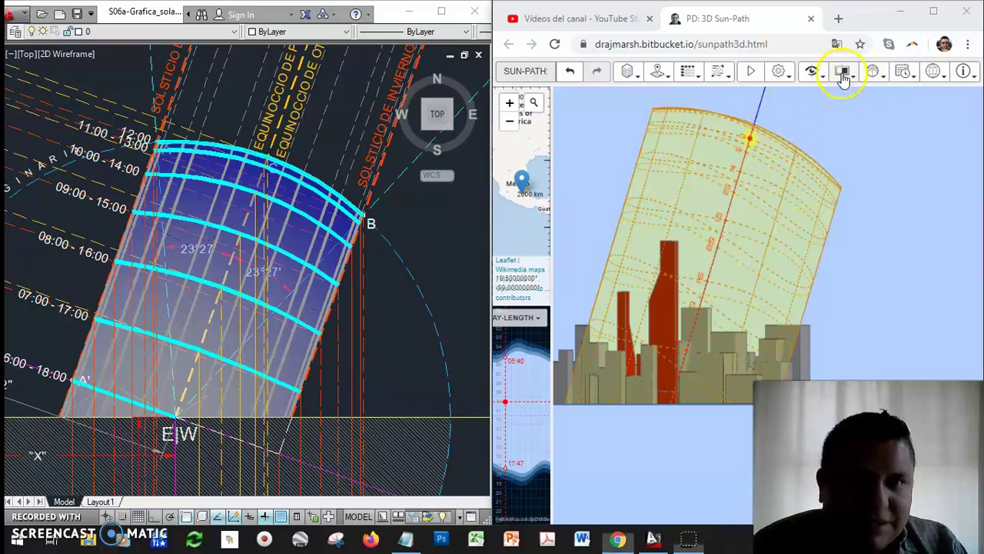
Step: Set the 3D sun-path to plan projection and orient it to compare with the horizontal projection in AutoCAD
click(815, 73)
click(815, 73)
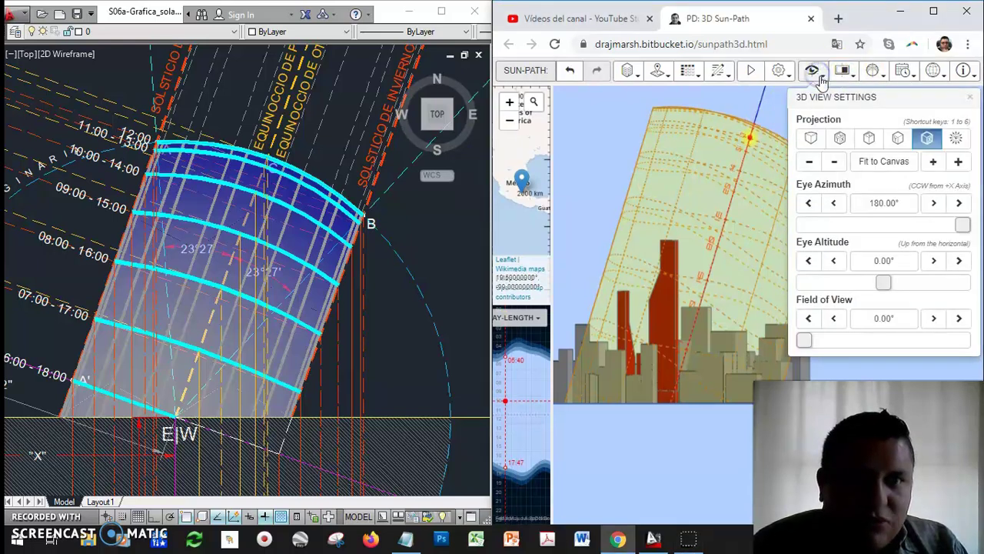
click(868, 138)
drag(772, 170, 765, 244)
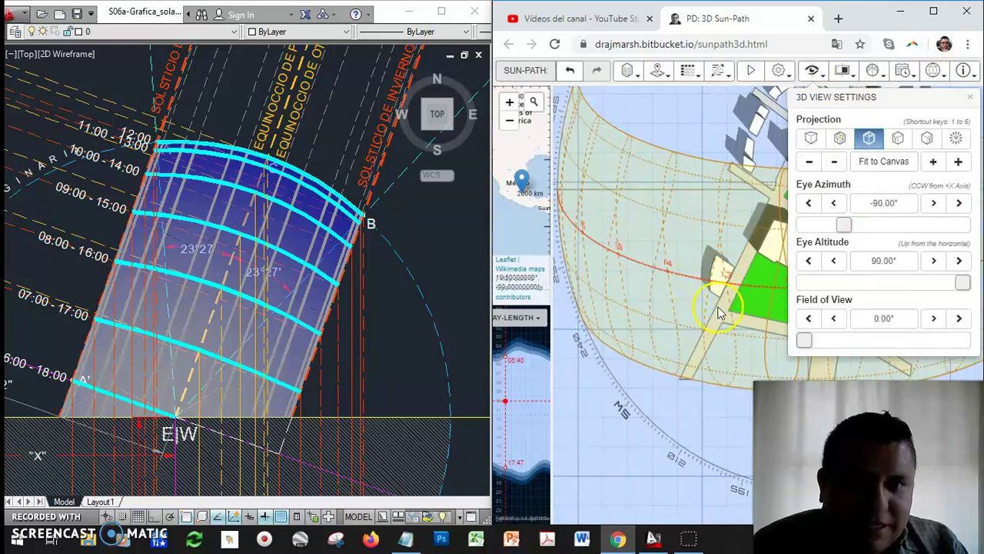
drag(680, 424, 674, 330)
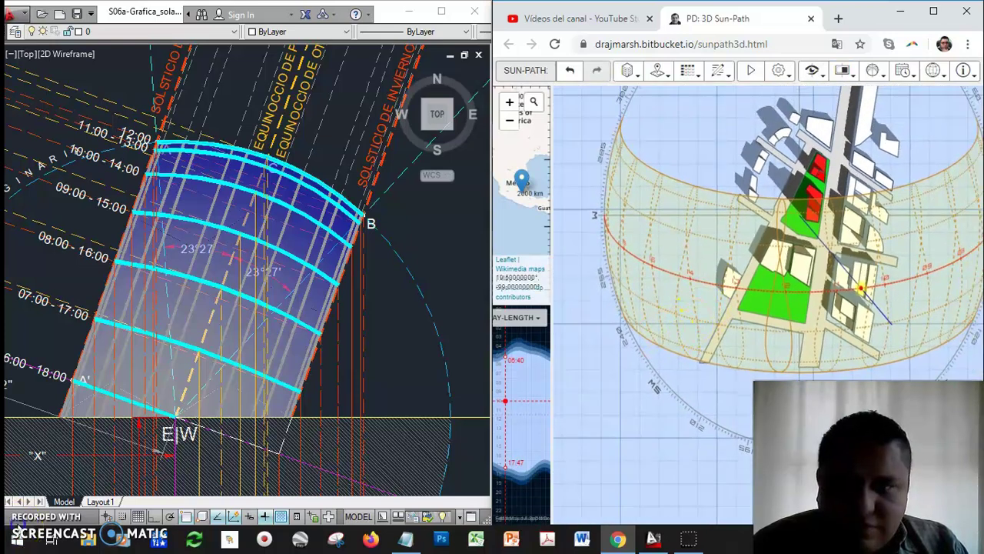
click(135, 264)
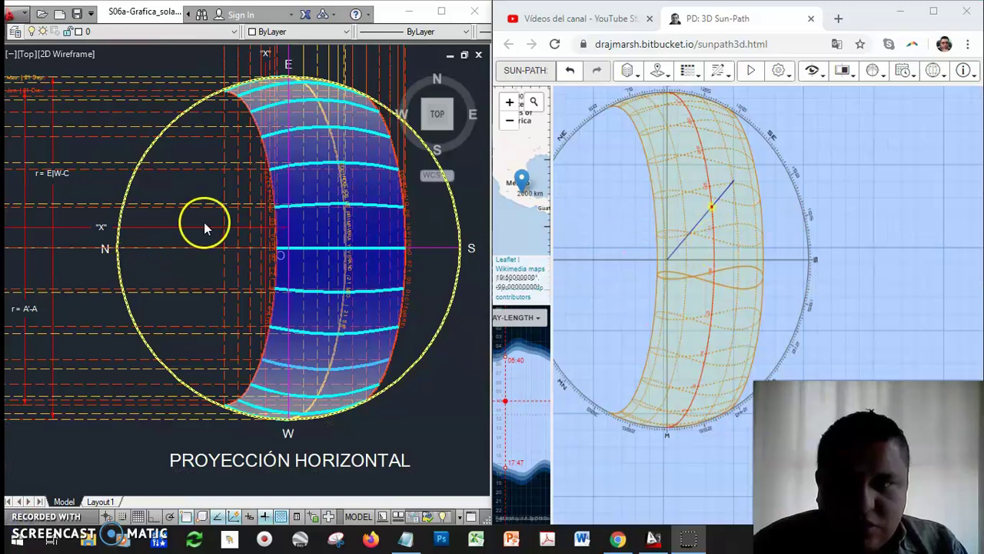
click(858, 183)
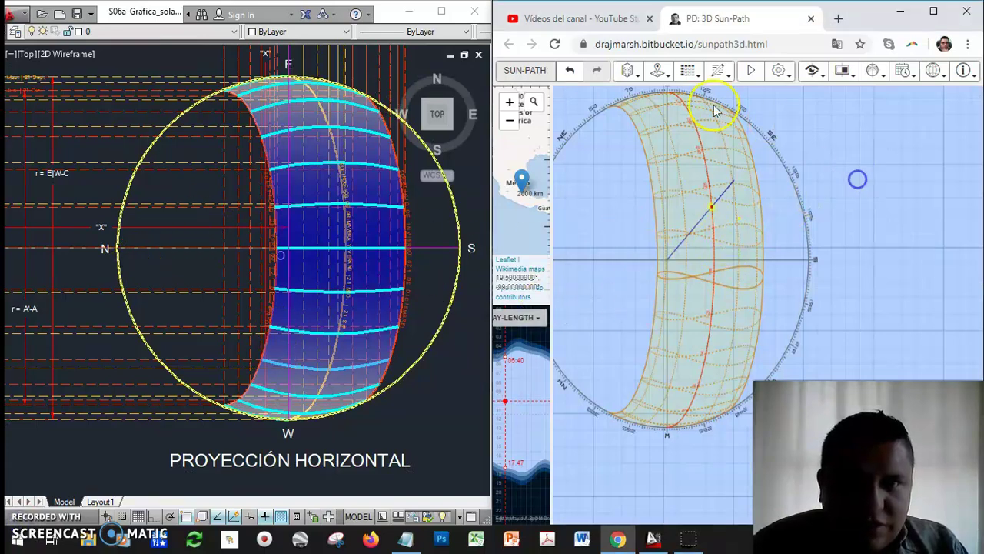
Step: Switch the 3D sun-path to perspective projection and orbit it to examine the band from several directions
click(815, 72)
click(808, 151)
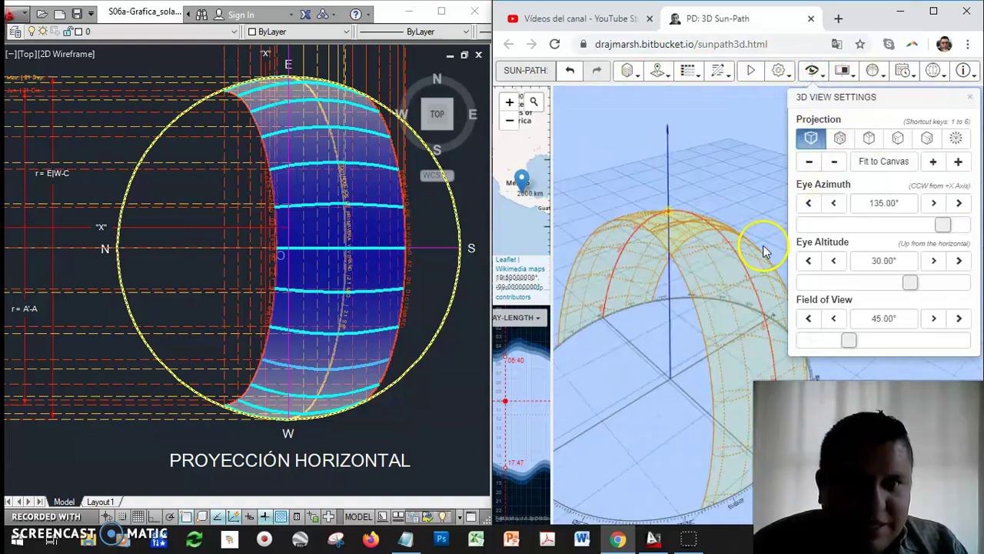
click(759, 224)
right_drag(824, 277, 946, 139)
drag(921, 309, 686, 307)
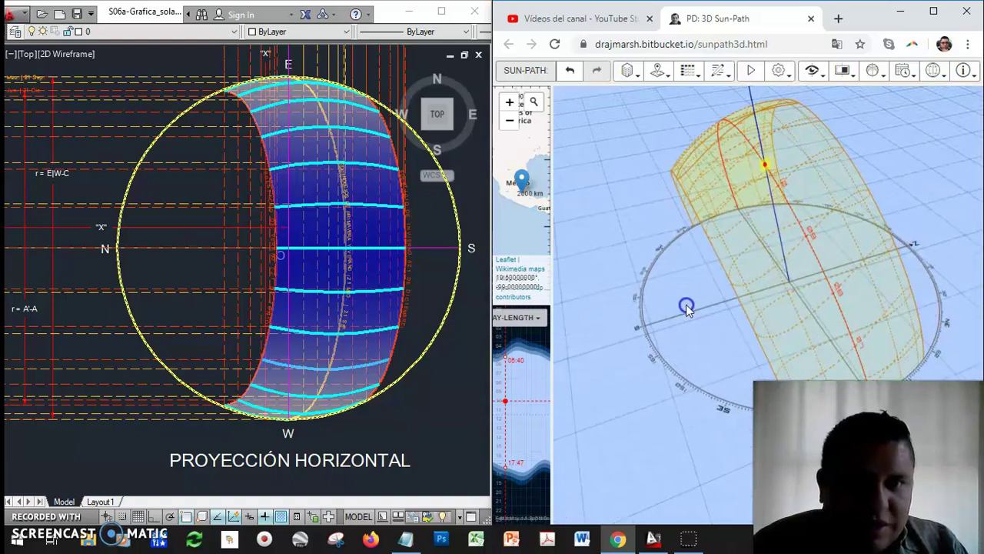
click(813, 71)
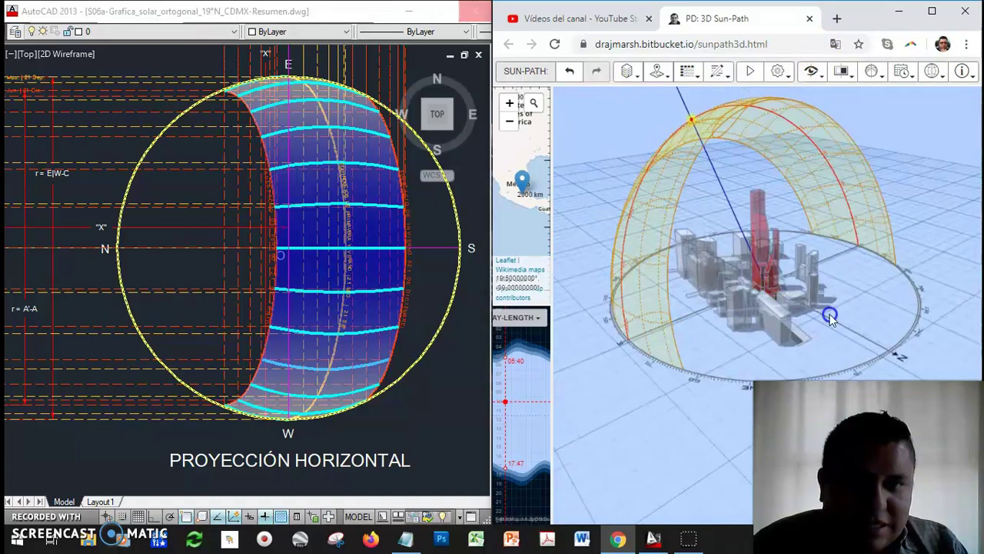
drag(728, 242, 705, 222)
Step: Return AutoCAD to full screen and turn on layer 25 to display the 24 Dic. example
click(440, 14)
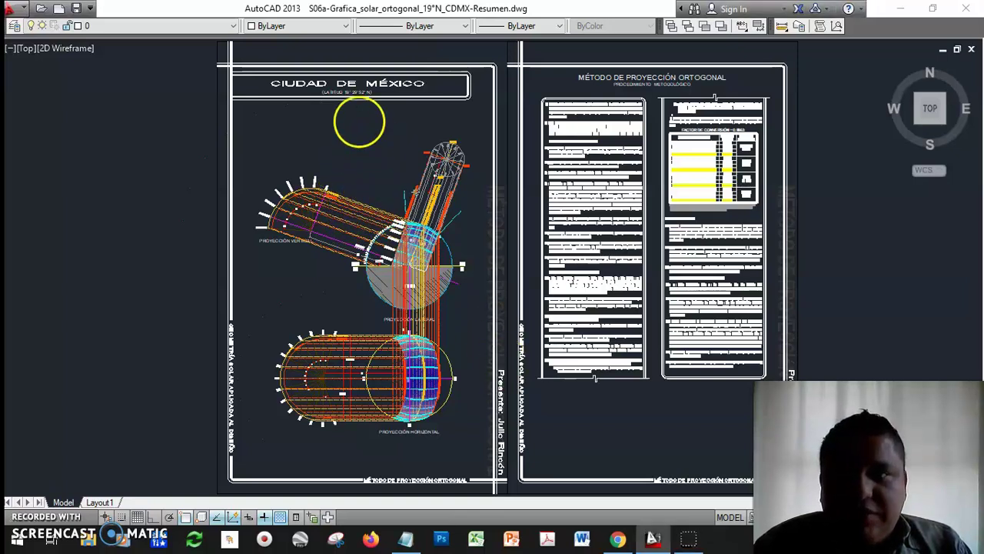
click(127, 26)
click(127, 26)
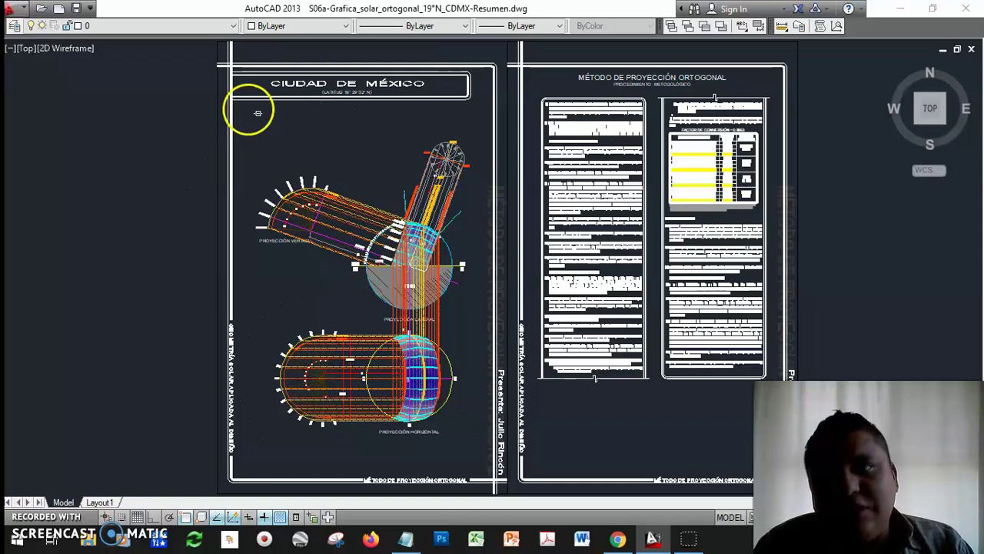
click(129, 27)
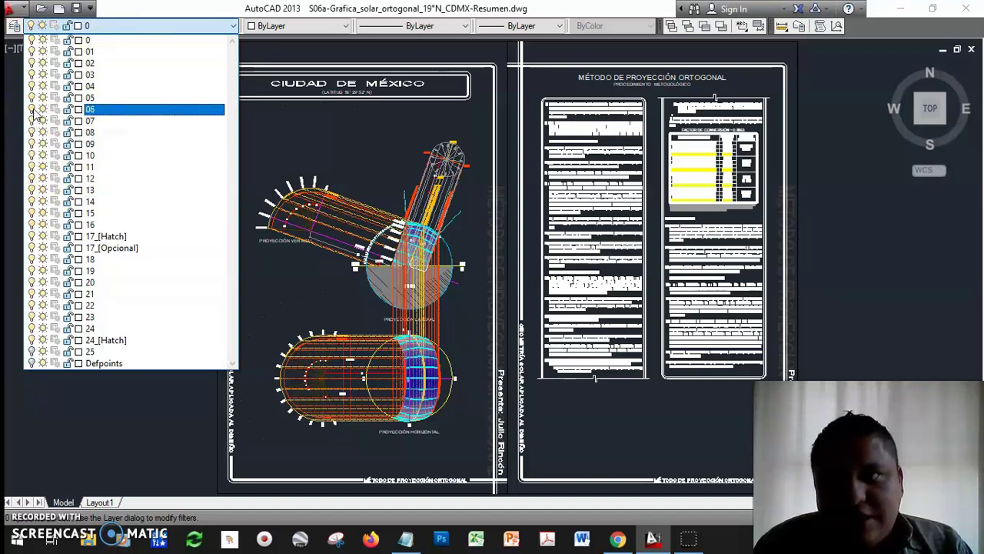
click(31, 340)
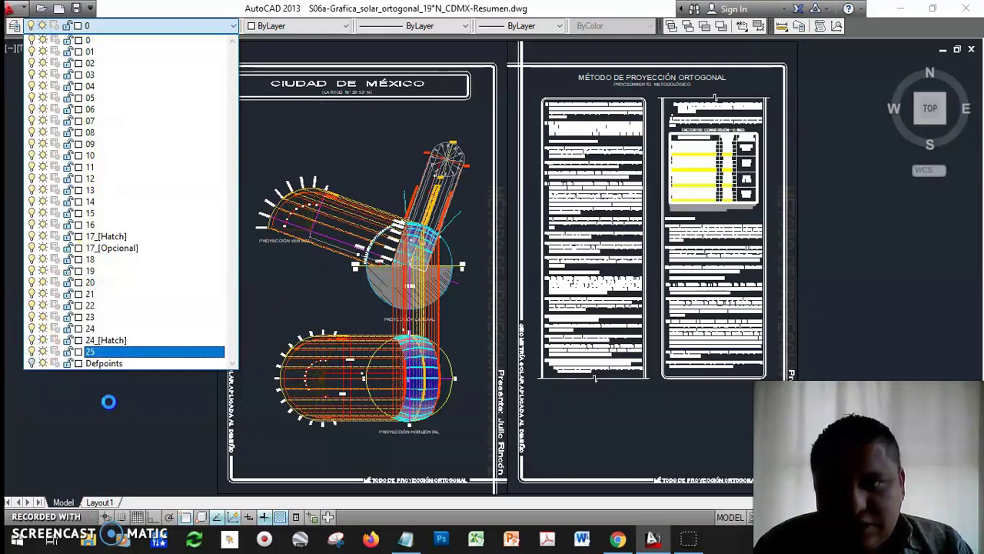
click(108, 400)
Step: Examine the 14:44 line and the 24 Dic. curve between the 09:00 - 15:00 and 10:00 - 14:00 marks in the vertical projection
scroll(315, 204, up, 2)
scroll(315, 203, up, 5)
middle_drag(231, 220, 424, 208)
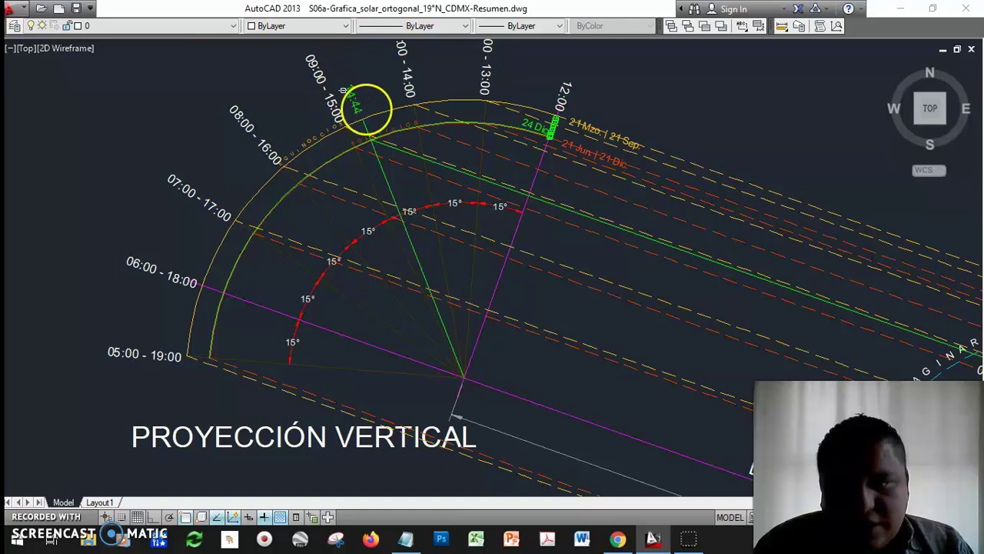
mouse_move(450, 165)
middle_down()
mouse_move(406, 179)
mouse_move(277, 185)
middle_up()
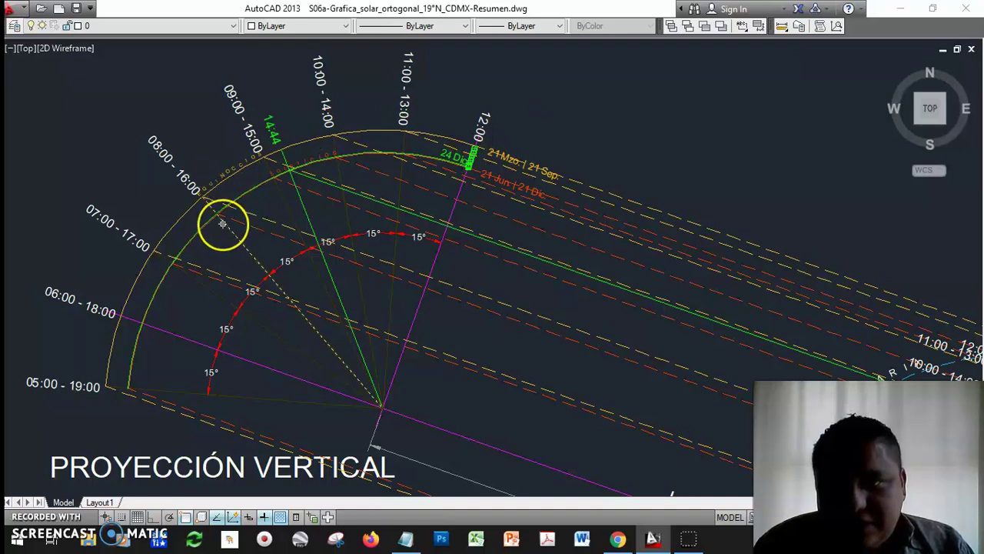
scroll(222, 223, up, 2)
middle_drag(294, 165, 346, 300)
scroll(339, 253, up, 2)
scroll(339, 253, up, 2)
middle_drag(428, 301, 431, 404)
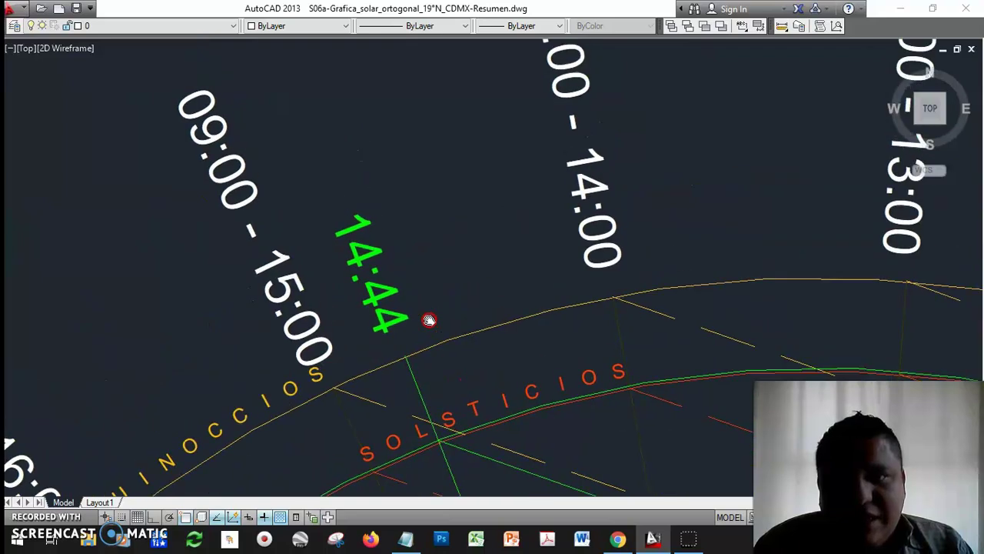
scroll(507, 244, down, 2)
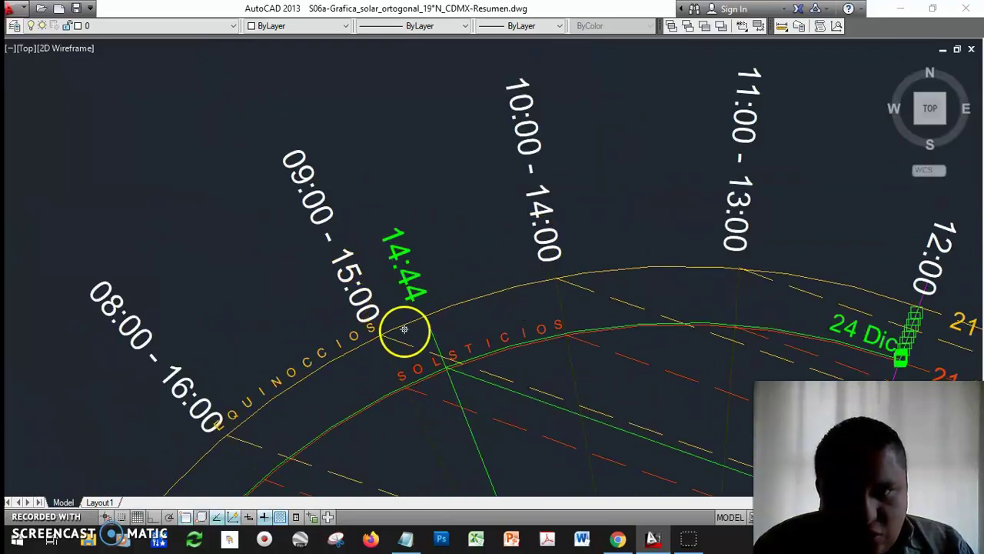
scroll(422, 330, up, 2)
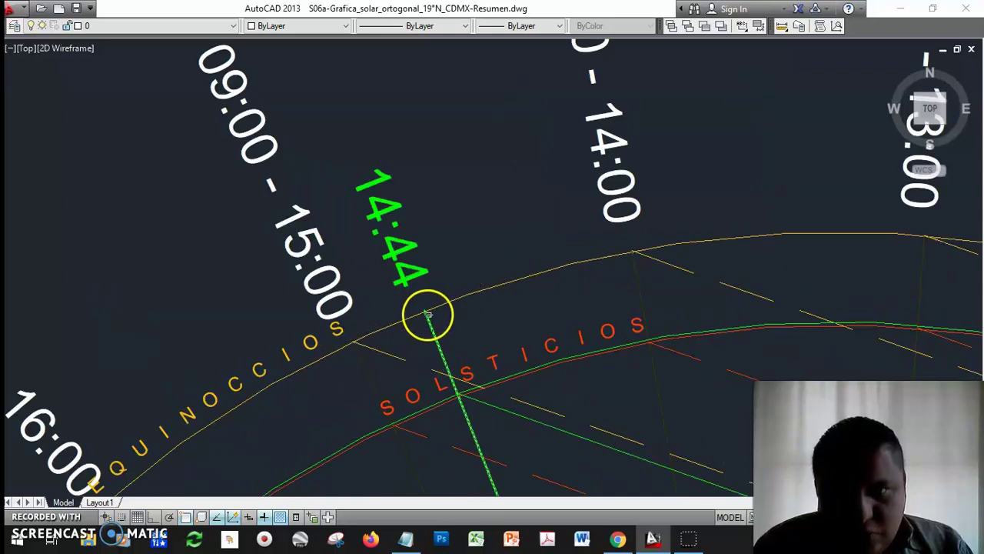
Step: Examine the green division points on the 12:00 line between the 21 Mzo. | 21 Sep. and 21 Jun. | 21 Dic. lines
scroll(607, 319, down, 4)
mouse_move(615, 316)
middle_down()
mouse_move(389, 266)
mouse_move(192, 259)
middle_up()
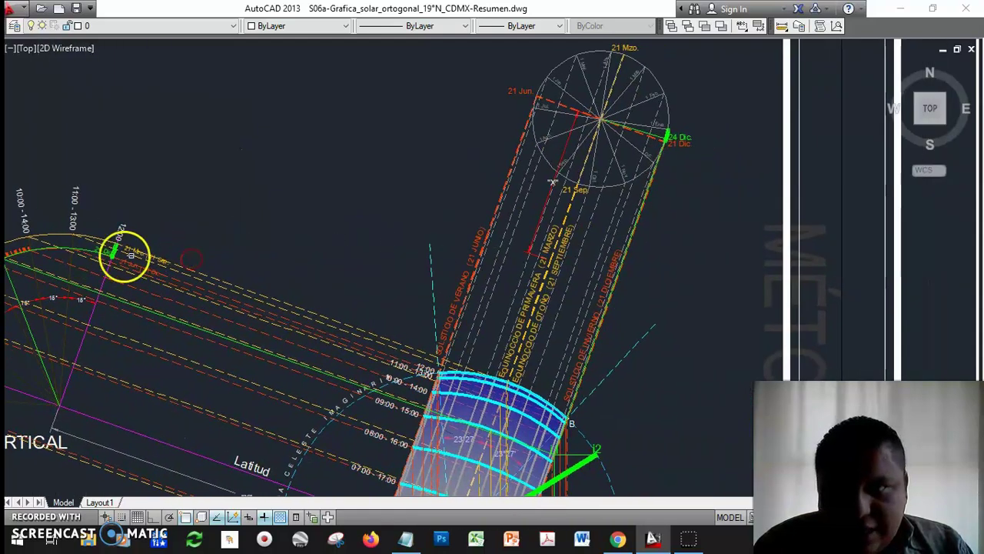
scroll(125, 255, up, 6)
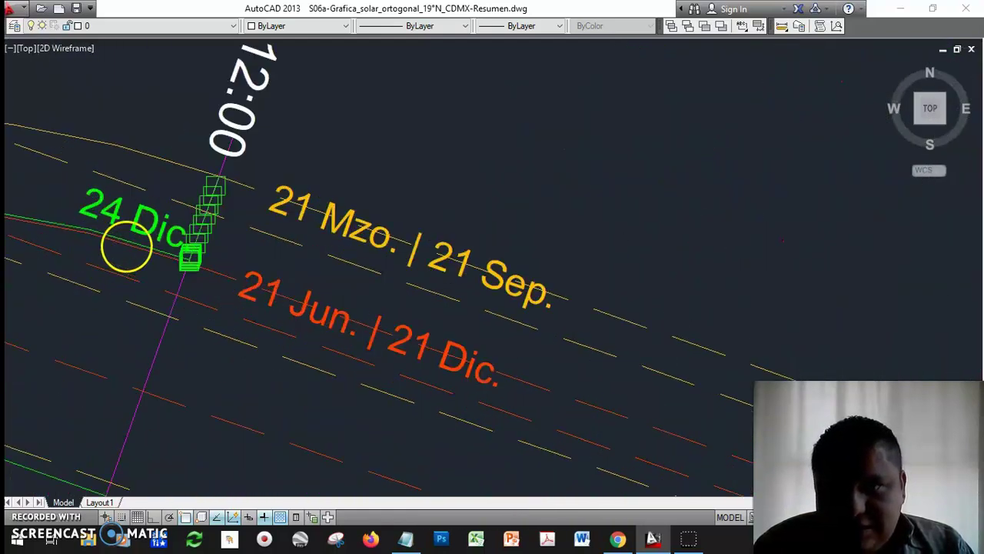
scroll(125, 246, up, 3)
middle_drag(187, 255, 326, 352)
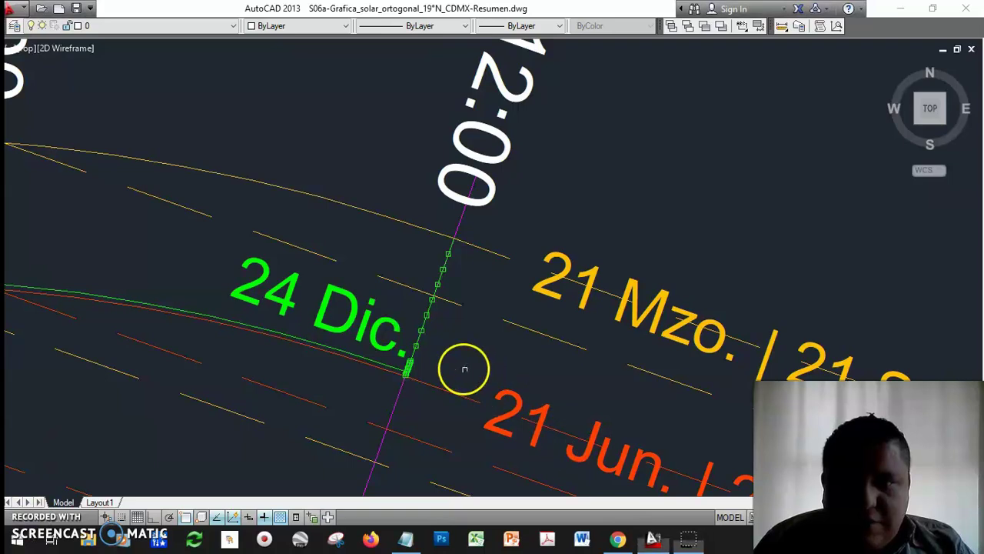
mouse_move(380, 314)
middle_down()
mouse_move(253, 209)
mouse_move(358, 272)
mouse_move(349, 279)
middle_up()
scroll(279, 277, up, 2)
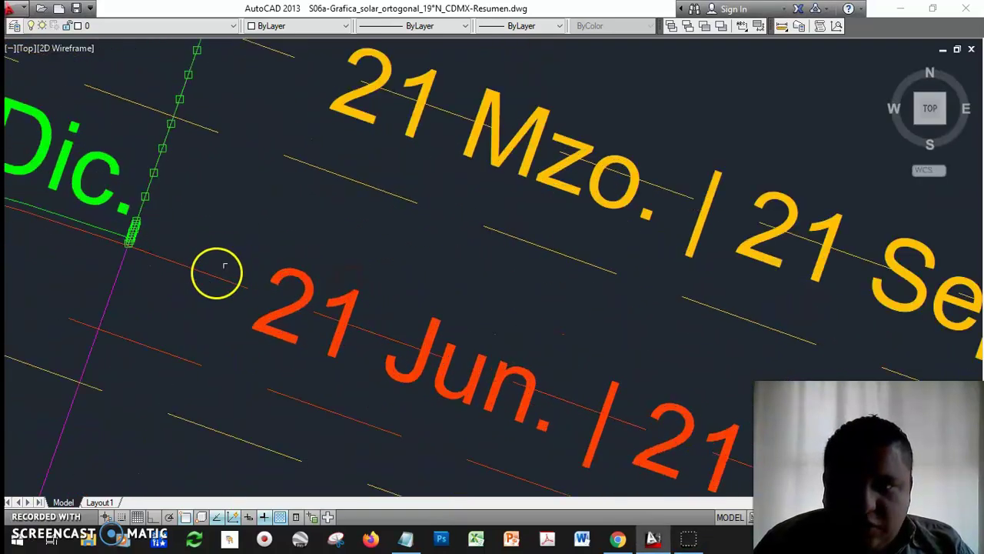
scroll(344, 319, up, 1)
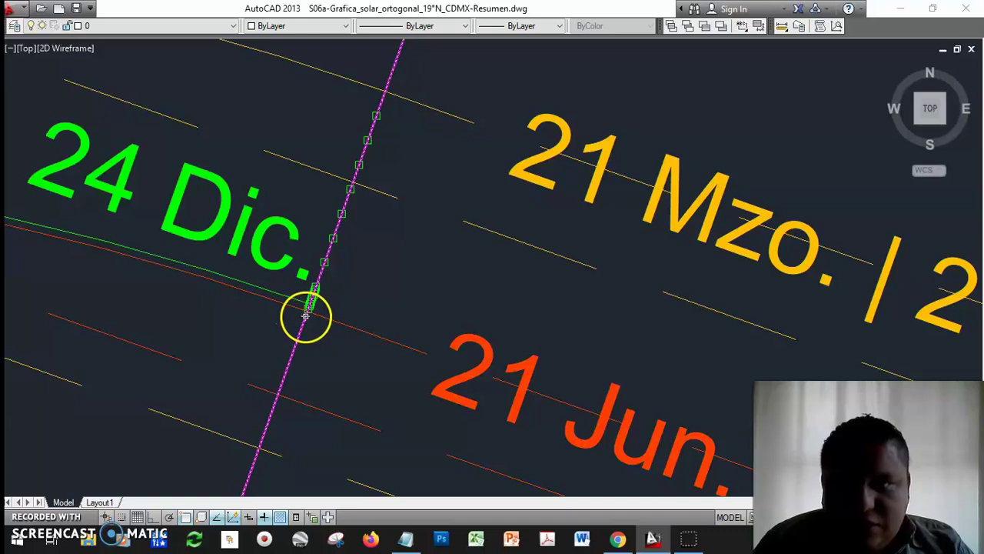
Step: Read the conversion factor table with its cumulative dates, angles to apply and seasonal durations in the orthogonal projection method sheet
scroll(283, 214, down, 3)
scroll(345, 244, down, 6)
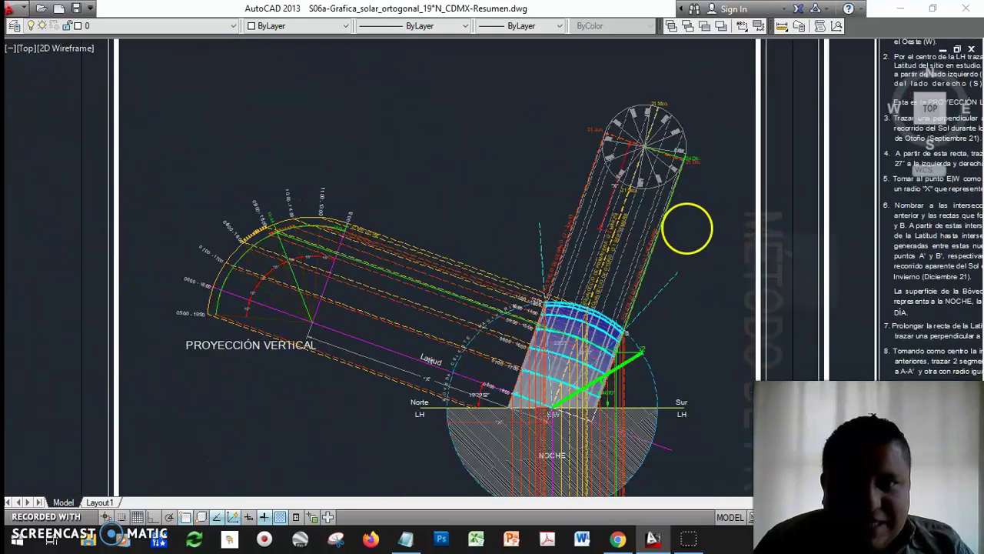
scroll(253, 229, down, 3)
middle_drag(253, 228, 120, 228)
scroll(330, 235, up, 3)
scroll(454, 187, up, 3)
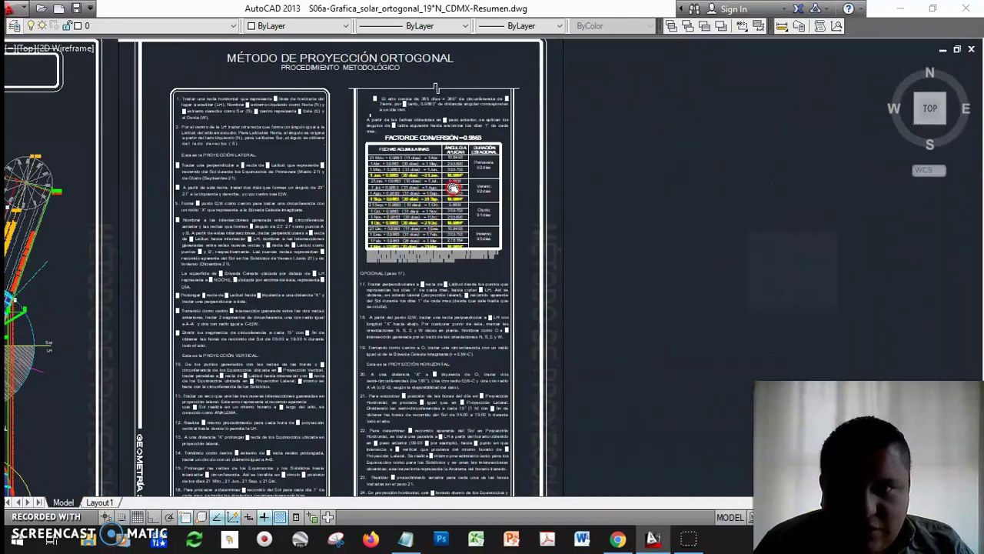
scroll(453, 187, up, 6)
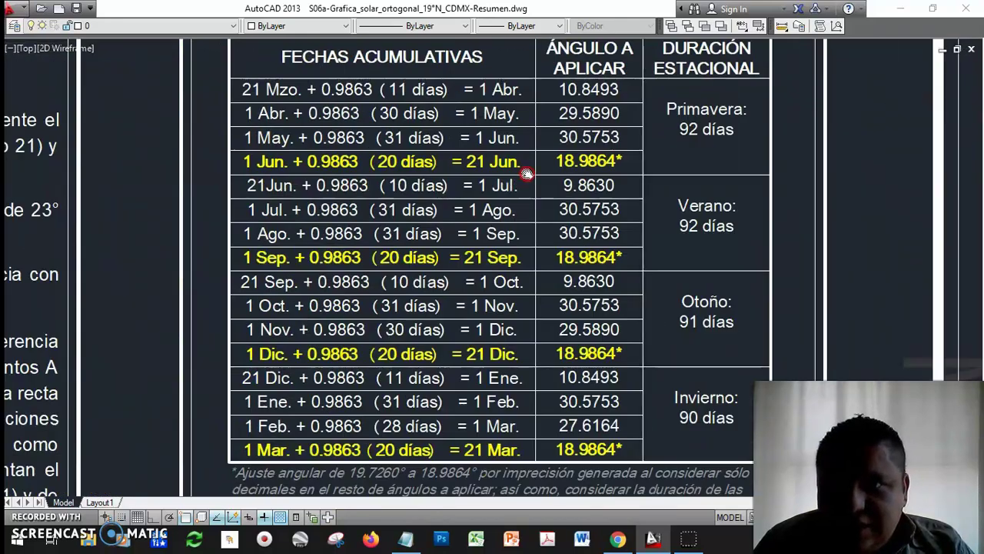
middle_drag(525, 173, 527, 161)
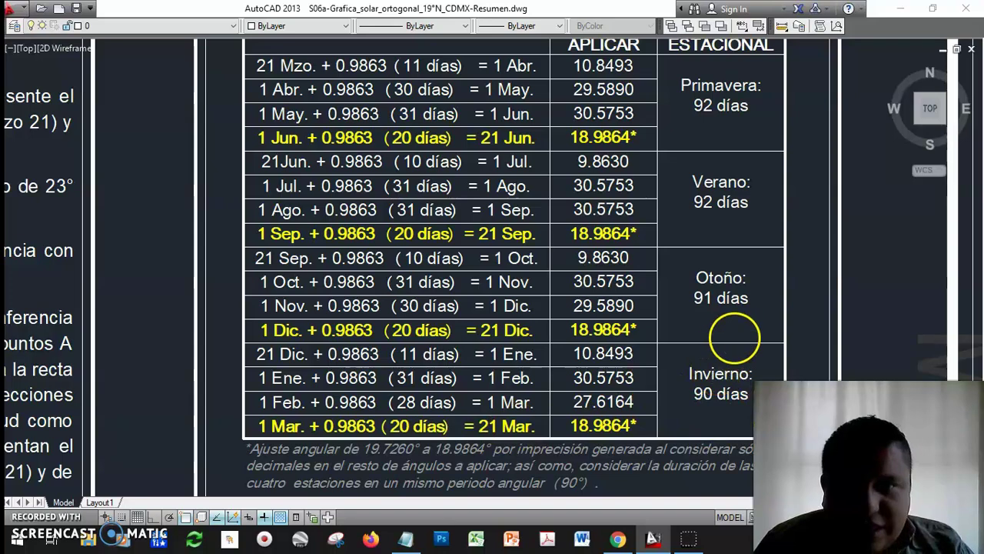
Step: Return to the vertical projection and examine where the 24 Dic. curve meets the 12:00 line beside the solstice curve
scroll(732, 337, down, 4)
scroll(439, 288, down, 2)
middle_drag(319, 223, 604, 275)
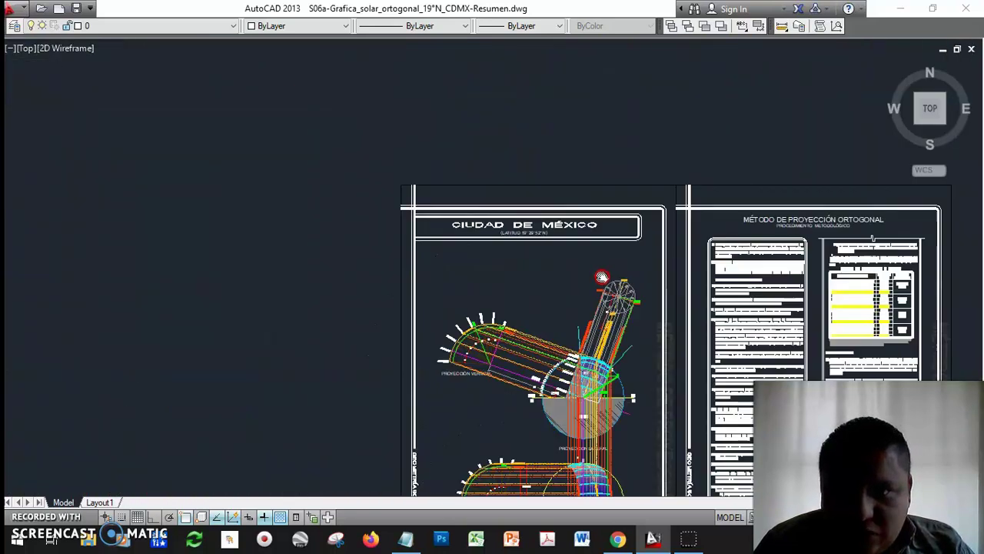
scroll(513, 317, up, 3)
scroll(513, 317, up, 10)
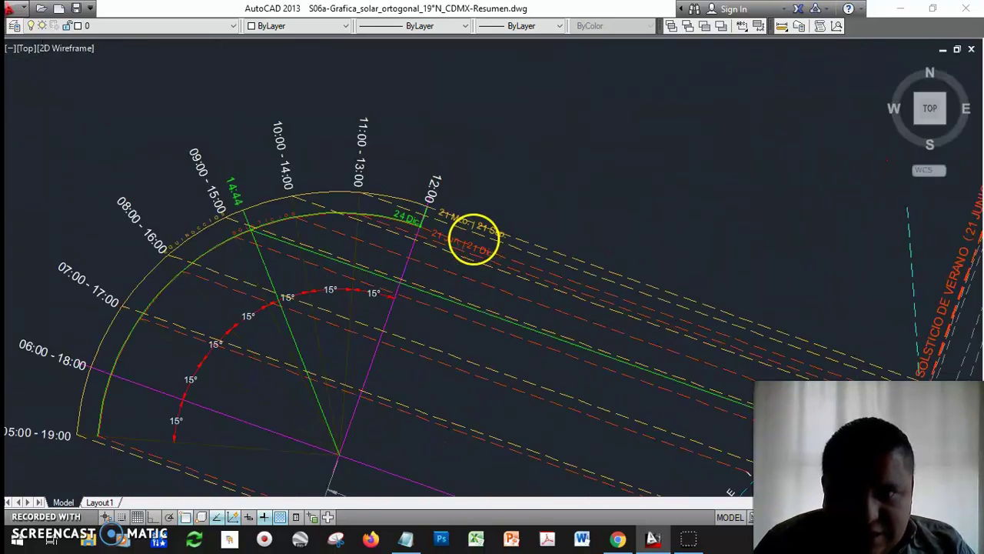
middle_drag(159, 170, 439, 246)
scroll(487, 264, up, 4)
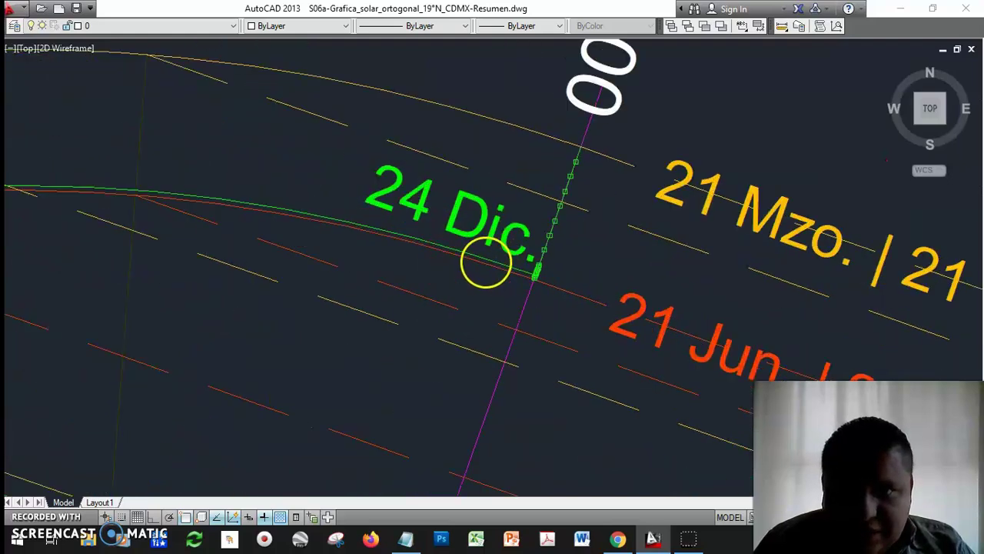
mouse_move(560, 282)
middle_down()
mouse_move(453, 343)
mouse_move(459, 334)
middle_up()
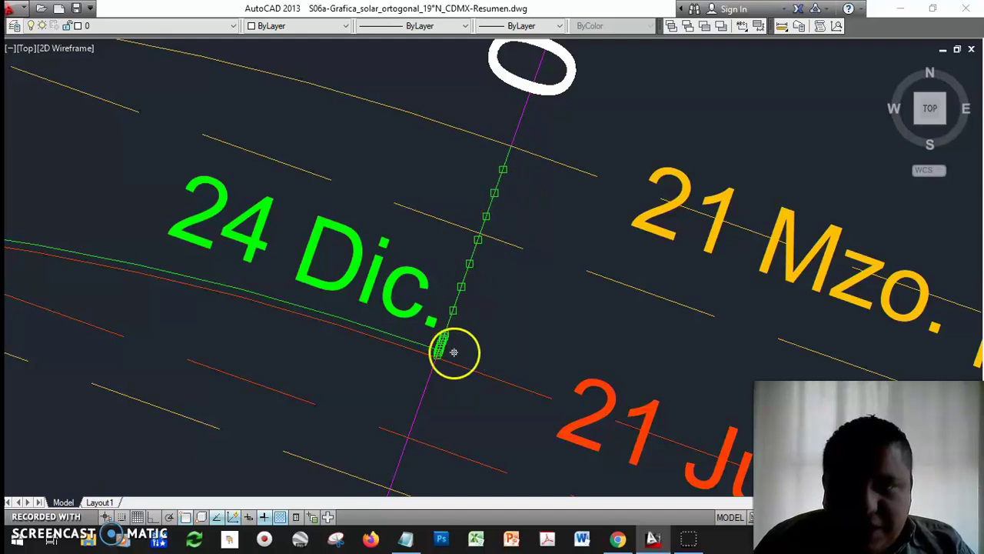
scroll(433, 361, up, 10)
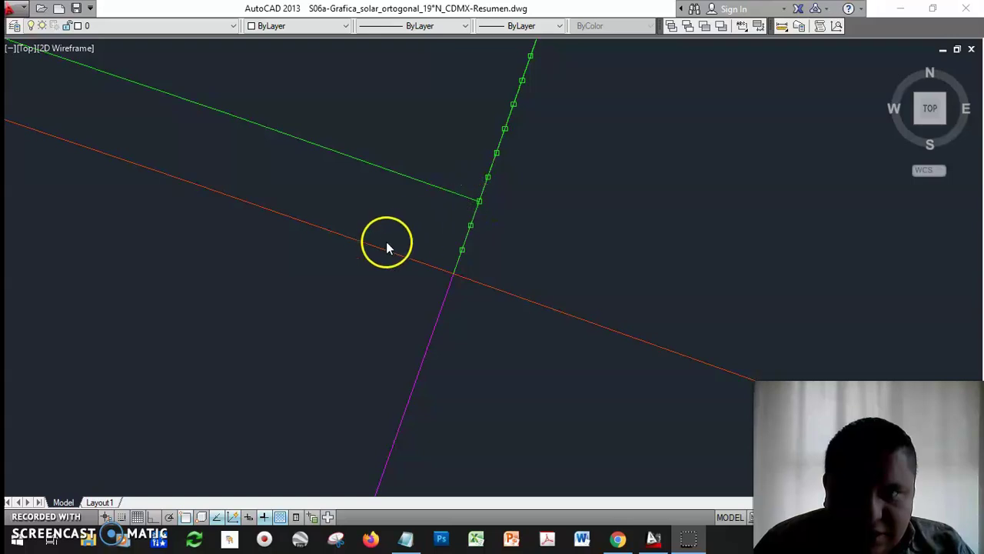
Step: Compare the ends of the 24 Dic. and solstice curves on the 12:00 line at close range and in wider context
click(589, 323)
click(630, 265)
click(685, 285)
scroll(688, 299, up, 5)
scroll(660, 308, down, 1)
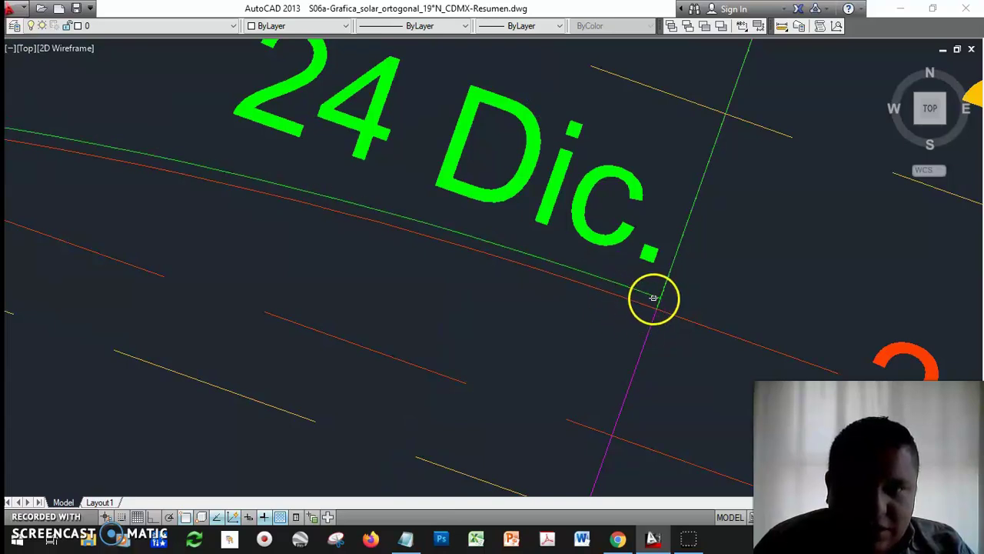
scroll(653, 298, up, 2)
scroll(648, 334, down, 5)
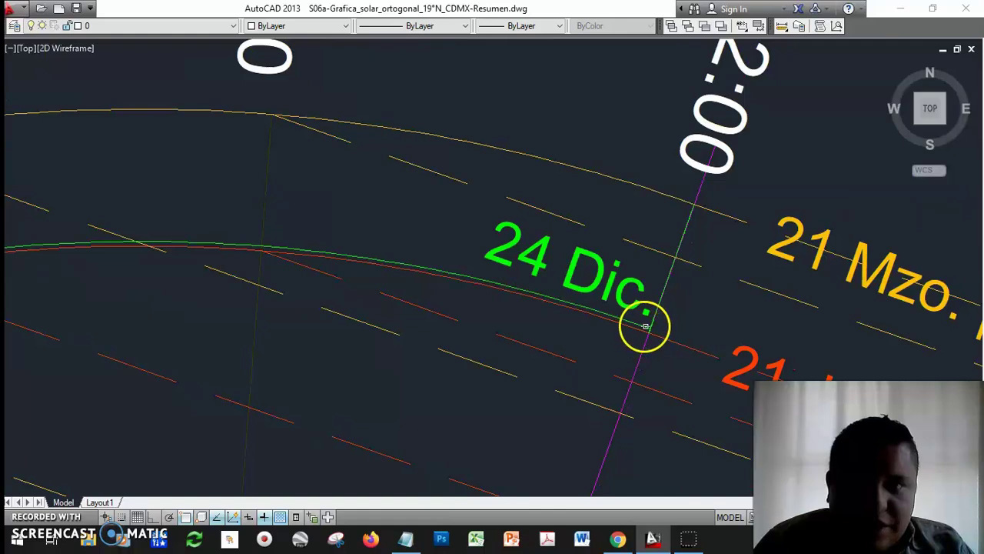
Step: Examine the closely spaced division points on the 12:00 line from the solstice curve up past the 24 Dic. curve
middle_drag(662, 351, 600, 333)
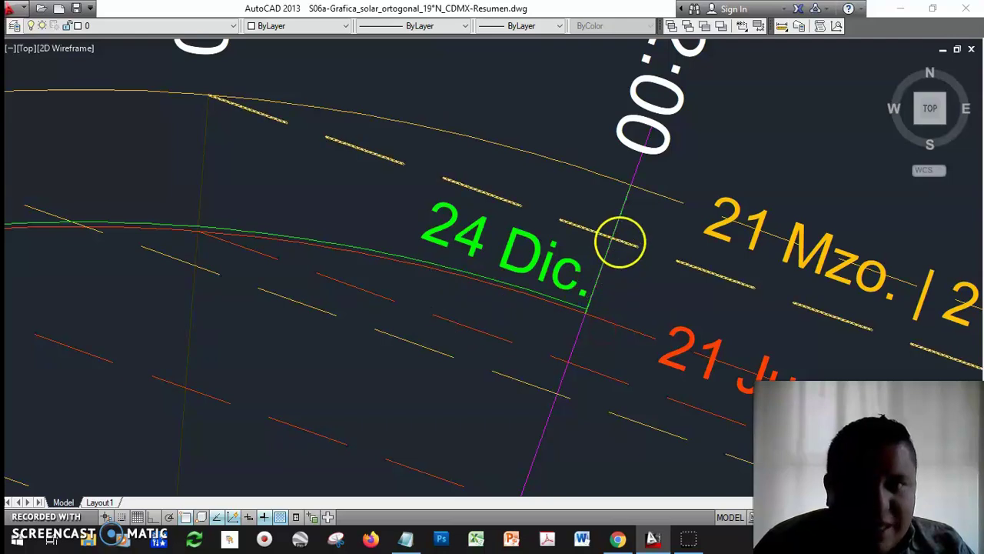
scroll(620, 242, up, 3)
scroll(538, 431, up, 5)
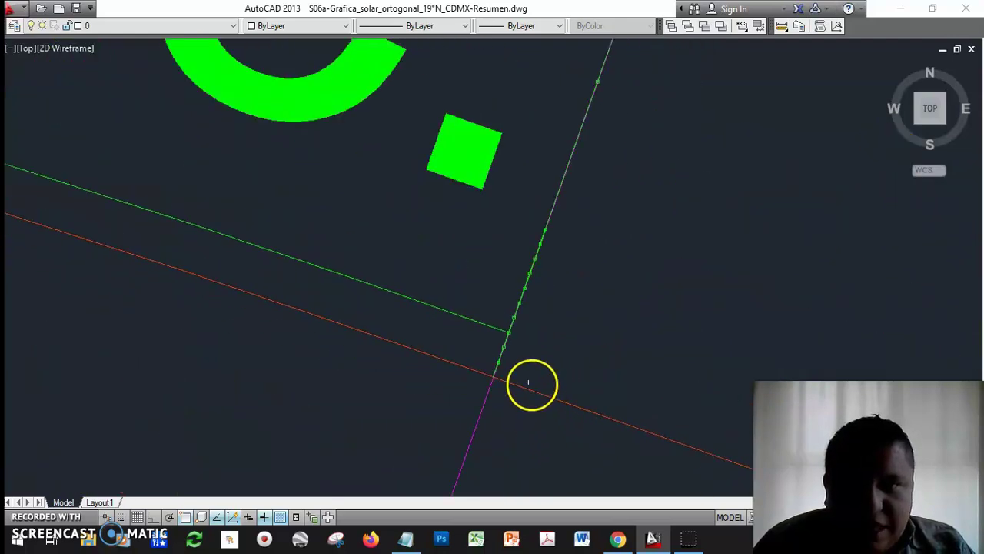
scroll(506, 315, up, 2)
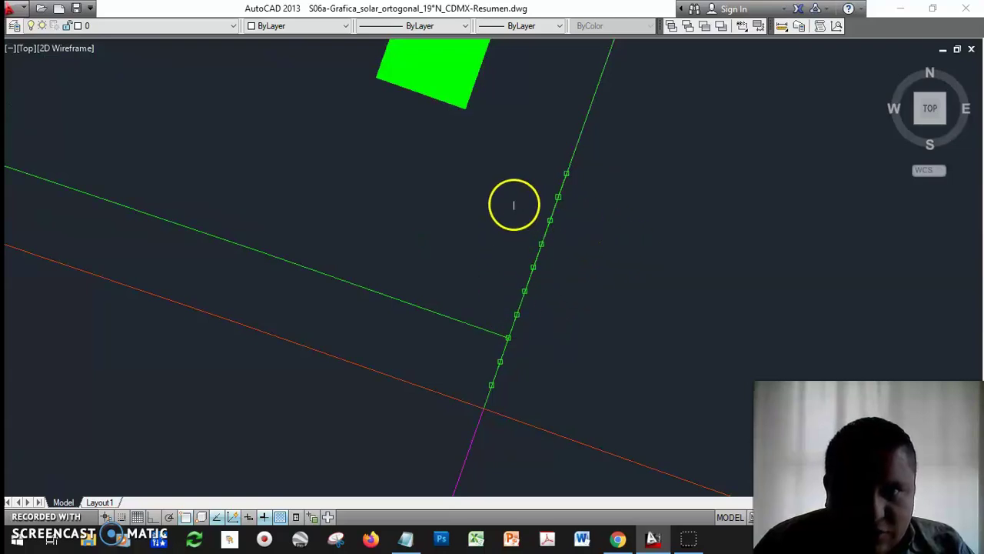
click(567, 174)
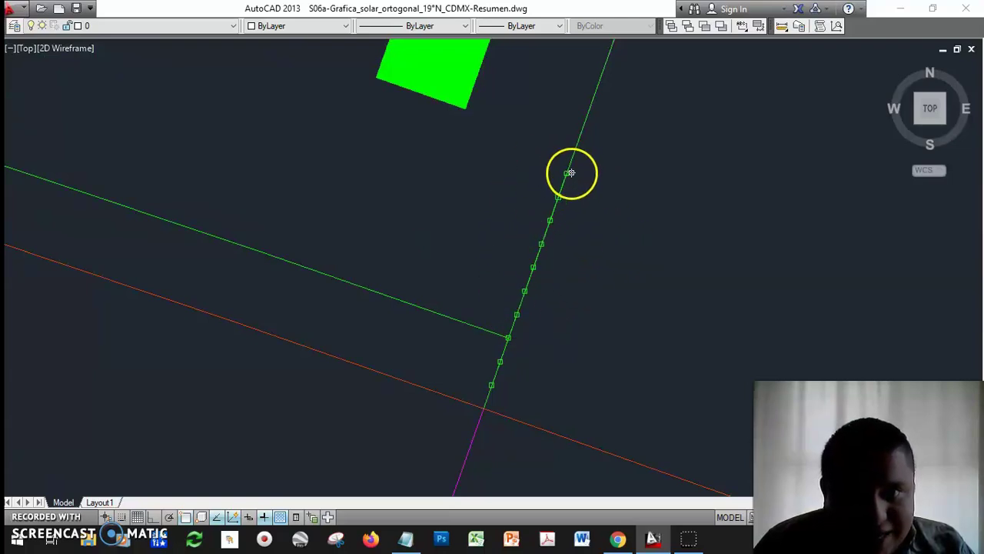
scroll(421, 338, up, 3)
scroll(497, 223, down, 1)
Step: Examine the full green segment of the 12:00 line from the equinox curve down to the solstice curve
mouse_move(497, 222)
middle_down()
mouse_move(523, 312)
mouse_move(485, 389)
mouse_move(528, 273)
middle_up()
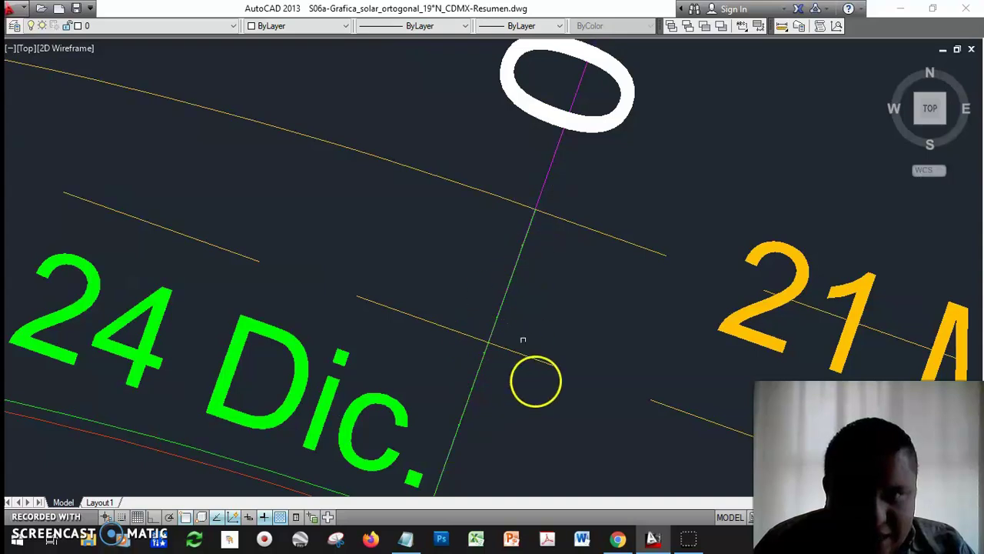
middle_drag(523, 339, 443, 246)
scroll(377, 264, down, 2)
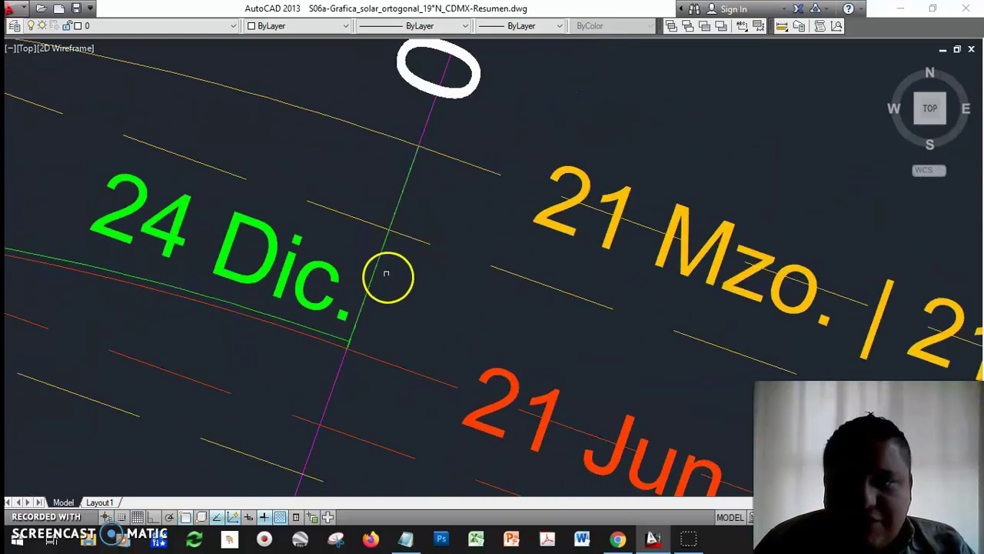
middle_drag(439, 340, 436, 298)
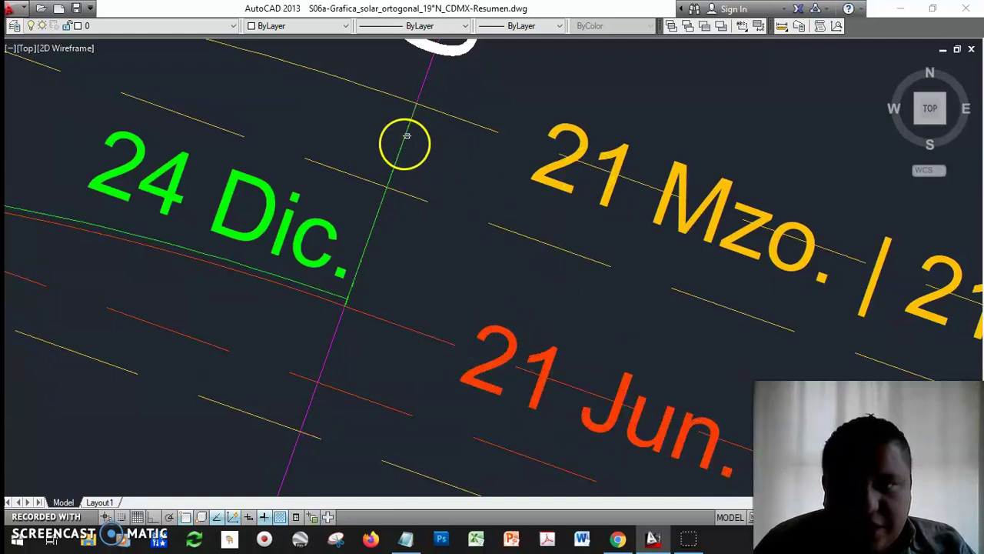
Step: Review the number of days of each season in the DURACIÓN ESTACIONAL column of the conversion factor table
scroll(289, 269, down, 6)
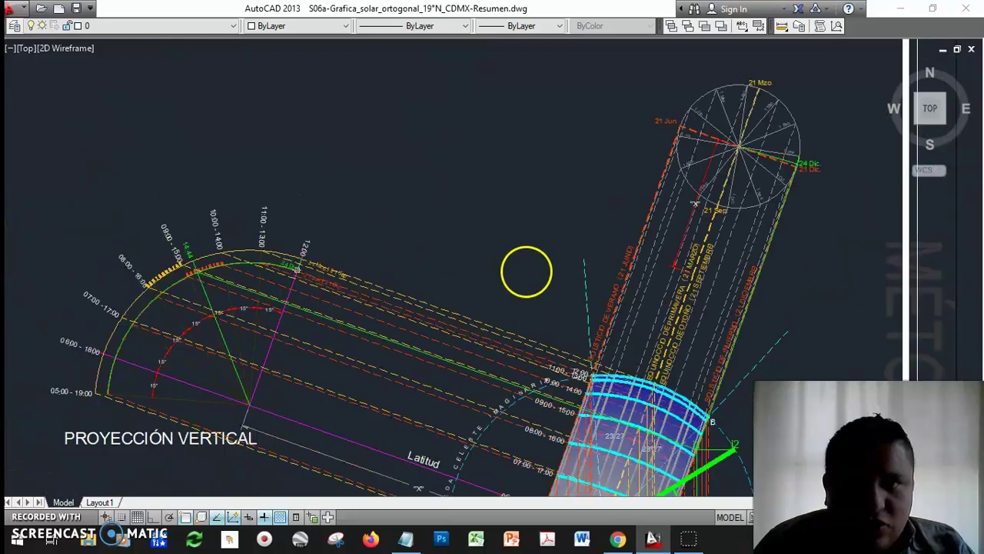
mouse_move(681, 261)
middle_down()
mouse_move(377, 243)
mouse_move(385, 226)
mouse_move(180, 320)
middle_up()
scroll(374, 284, up, 5)
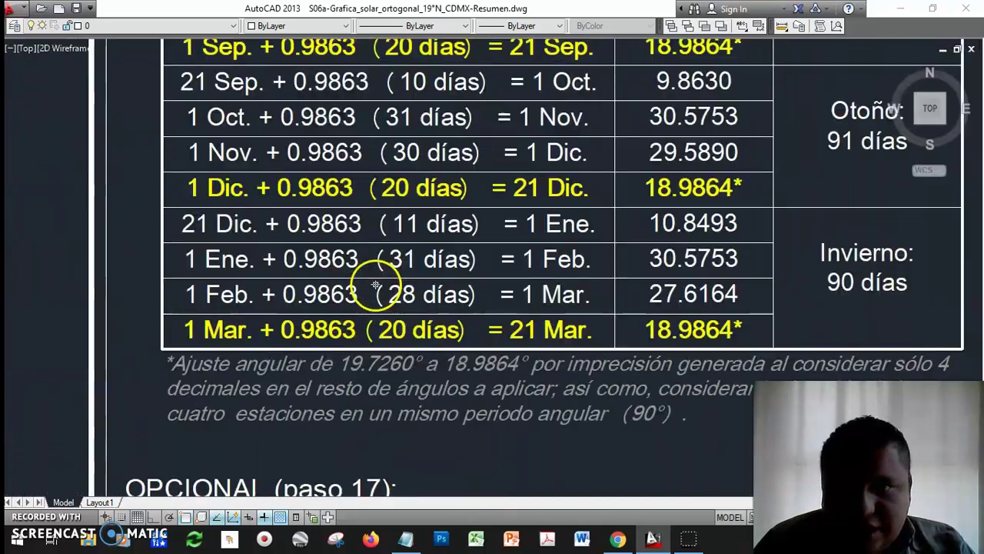
scroll(542, 324, down, 2)
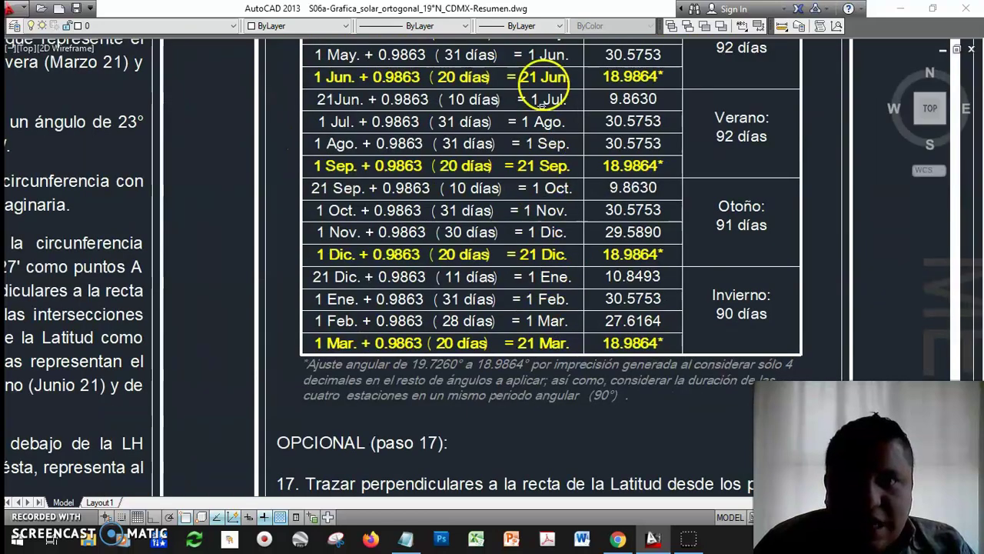
middle_drag(692, 84, 692, 154)
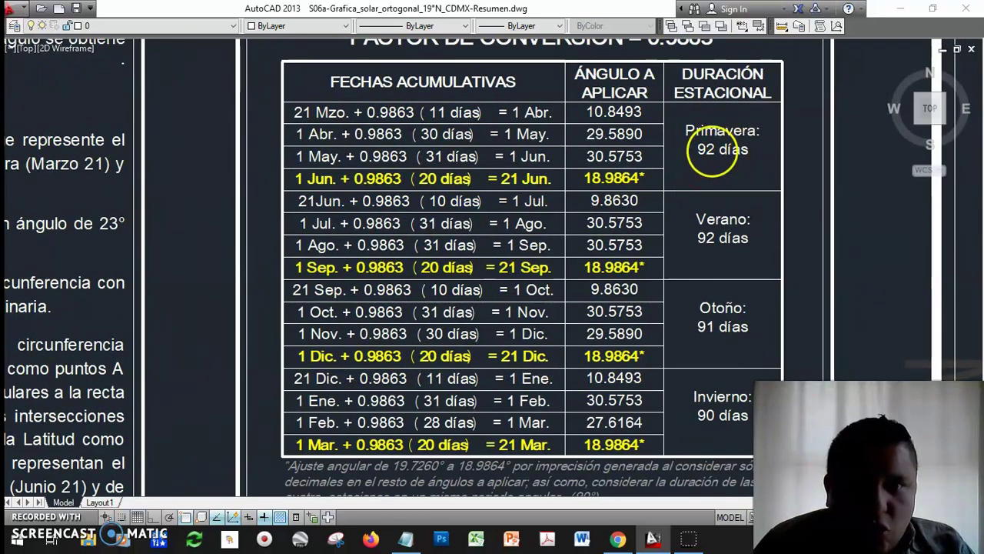
Step: Return to the 12:00 line in the vertical projection and select the dashed 21 Mzo. | 21 Sep. line to compare it with 24 Dic
scroll(484, 284, down, 6)
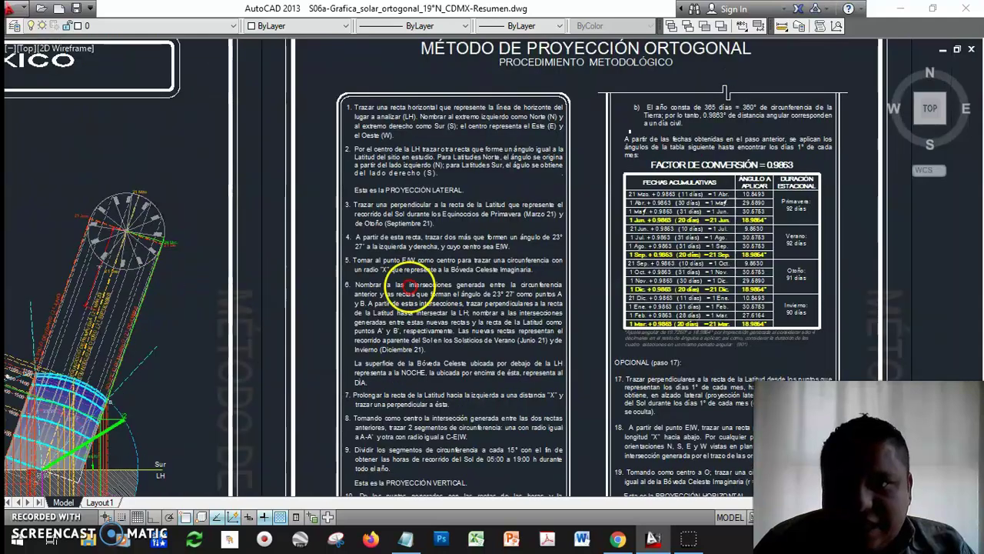
scroll(777, 272, up, 4)
scroll(661, 287, up, 10)
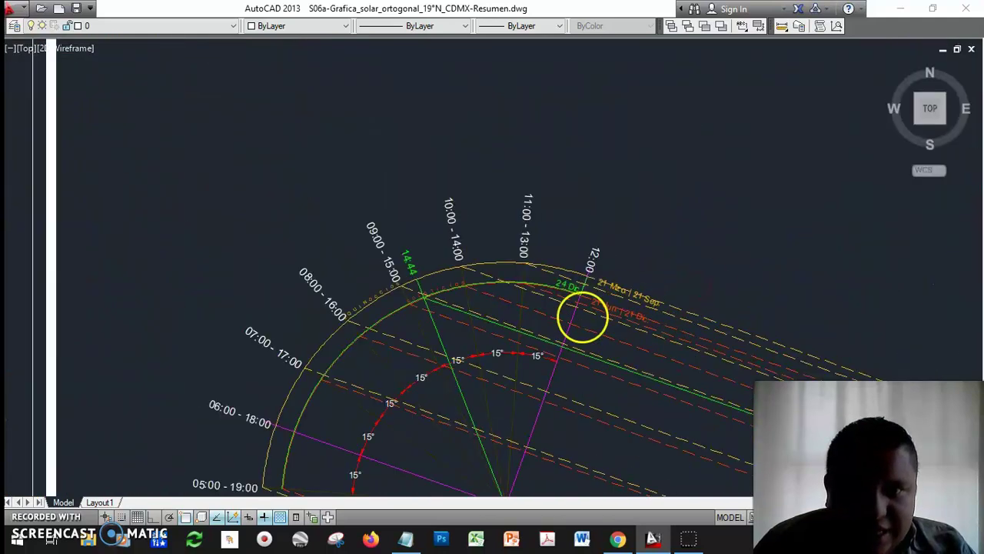
mouse_move(562, 316)
middle_down()
mouse_move(538, 300)
mouse_move(326, 262)
middle_up()
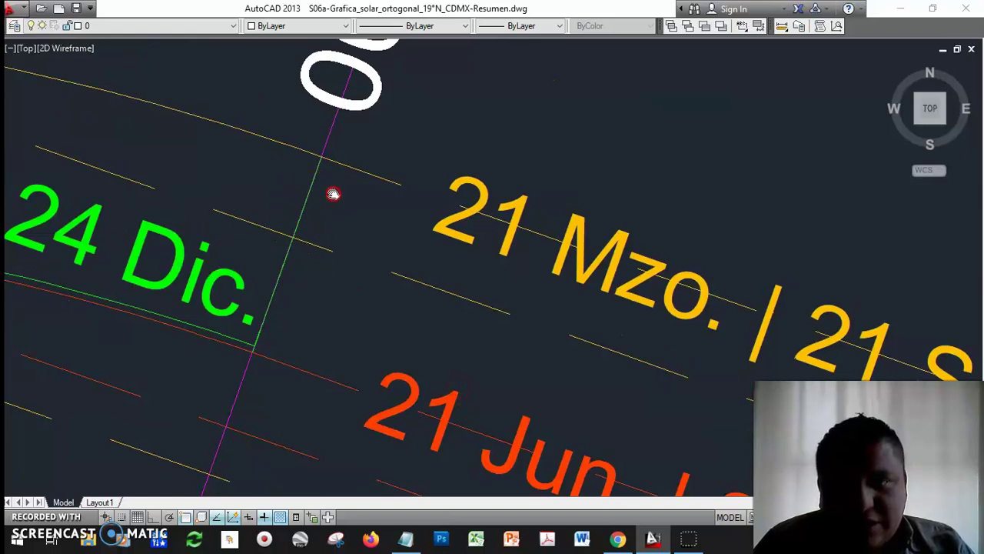
middle_drag(333, 193, 334, 188)
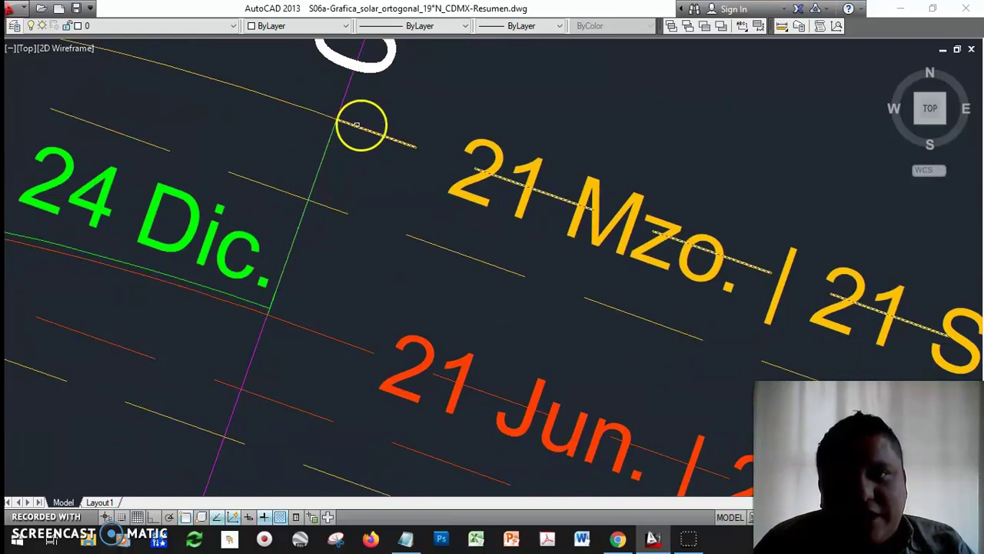
click(369, 132)
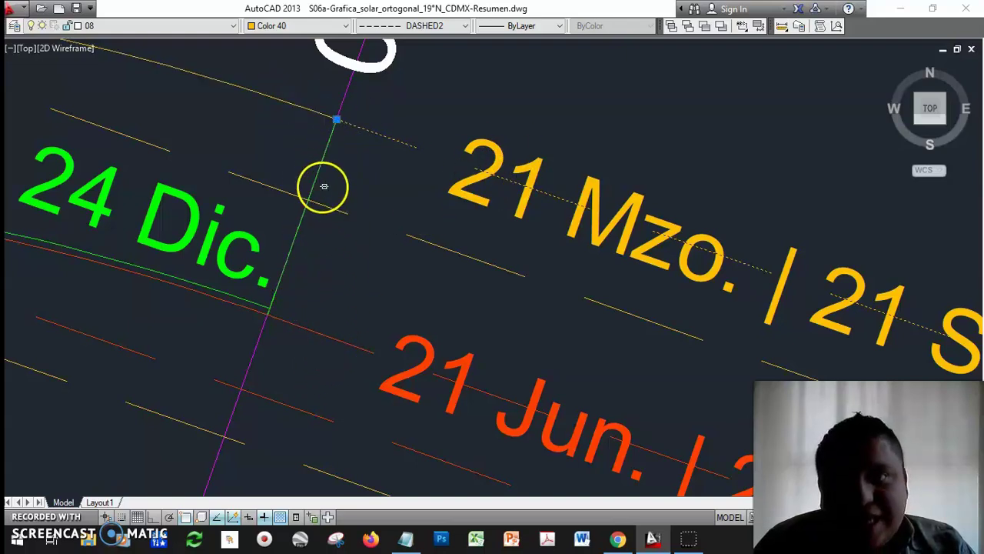
scroll(310, 125, up, 2)
middle_drag(345, 147, 412, 134)
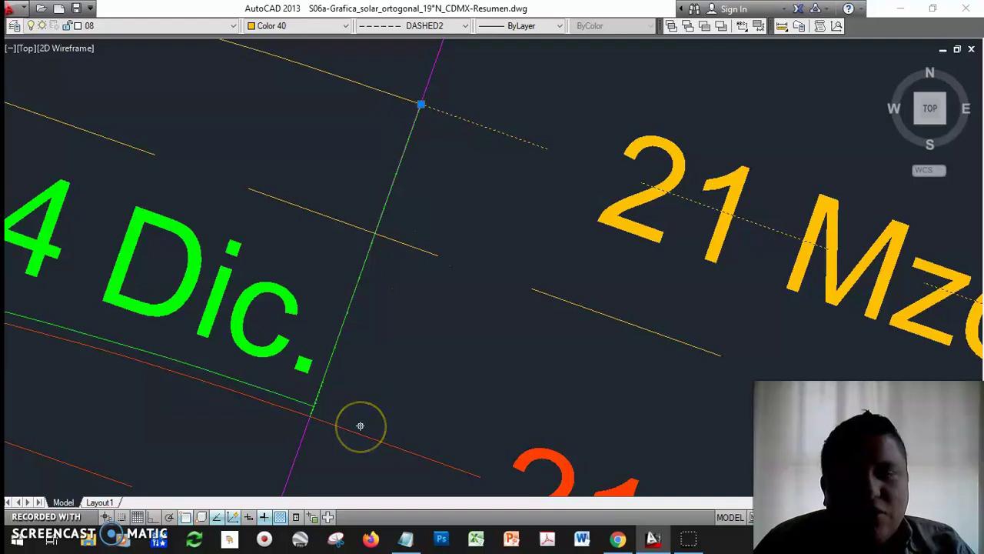
middle_drag(402, 391, 526, 348)
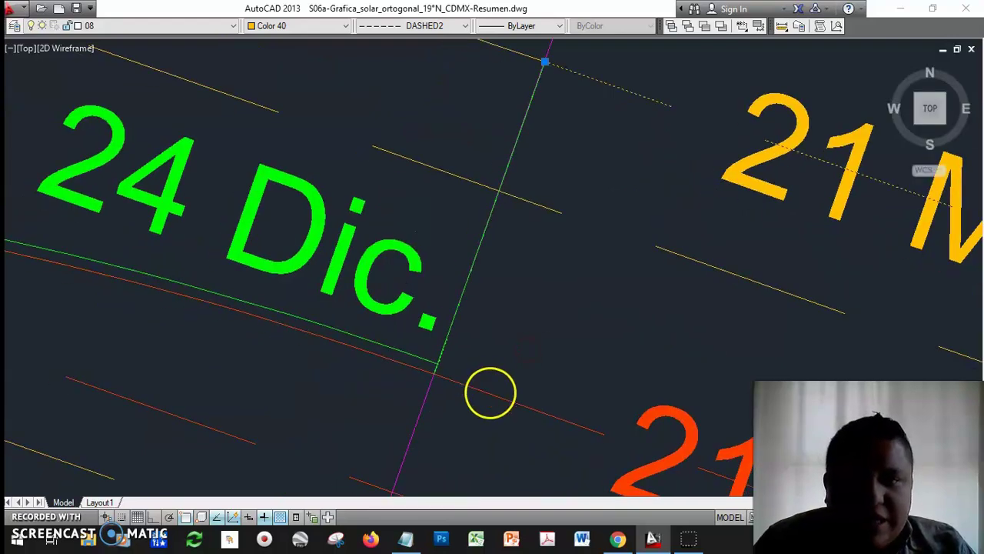
scroll(491, 392, down, 2)
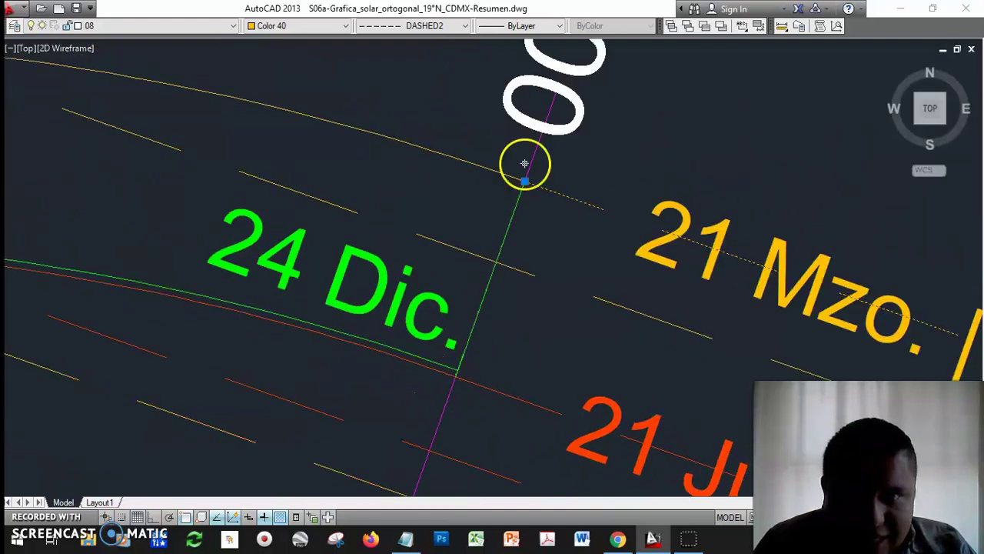
Step: Follow the 24 Dic. curve from the 12:00 line to its intersection with the green 14:44 hour line
click(493, 227)
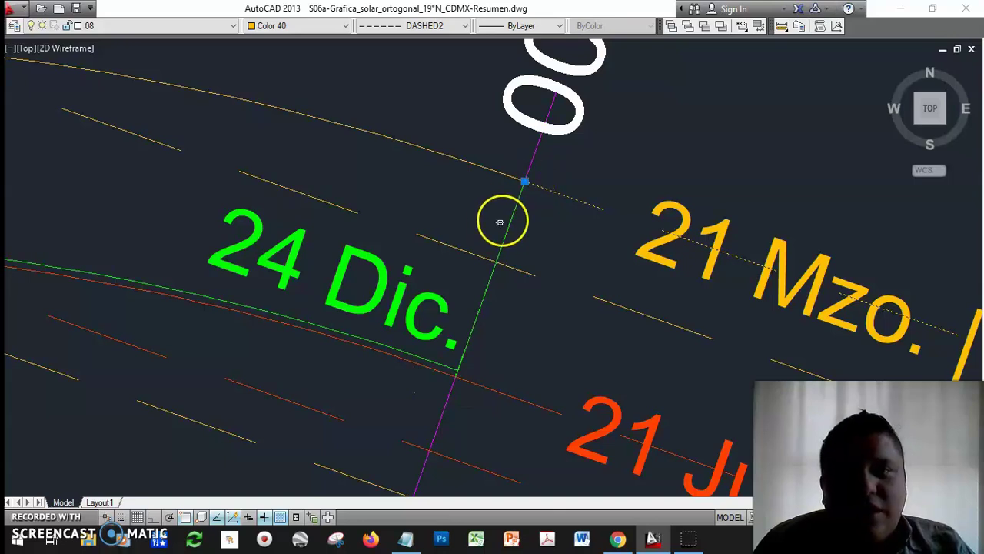
scroll(502, 298, down, 1)
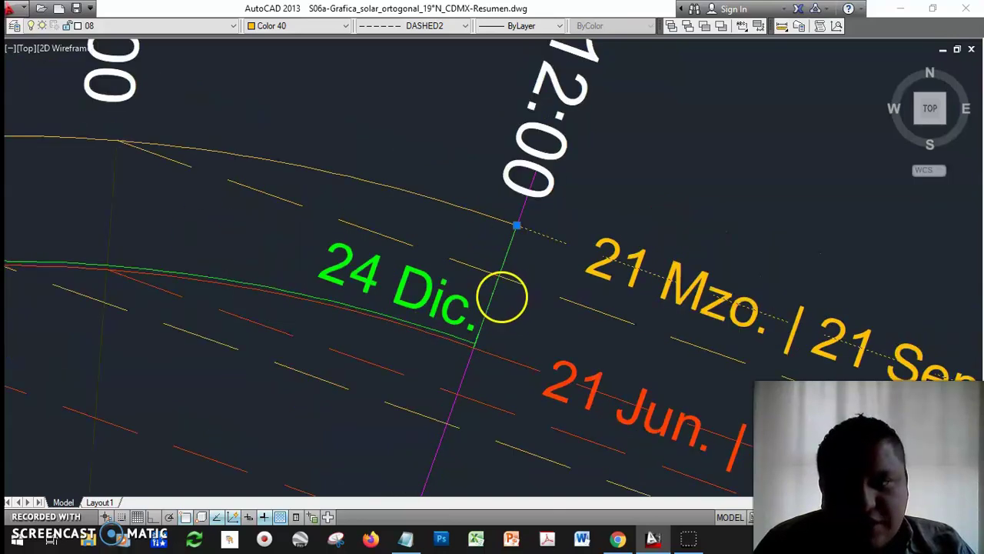
scroll(502, 297, down, 2)
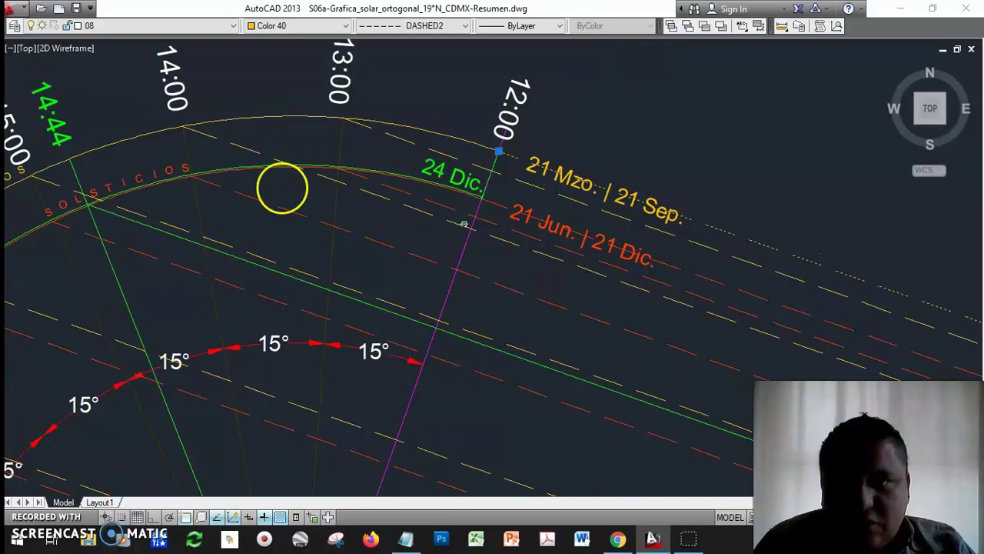
middle_drag(91, 221, 425, 262)
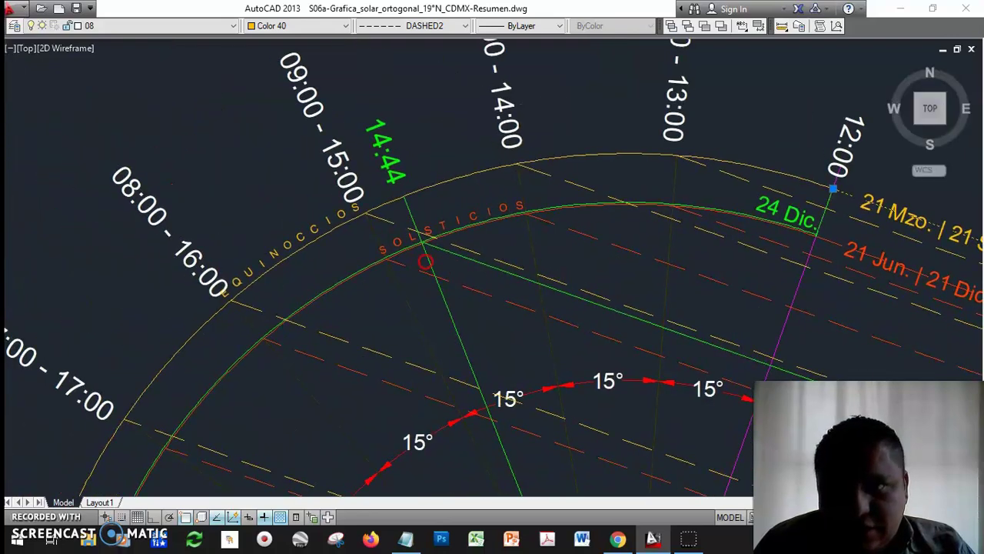
scroll(402, 209, up, 4)
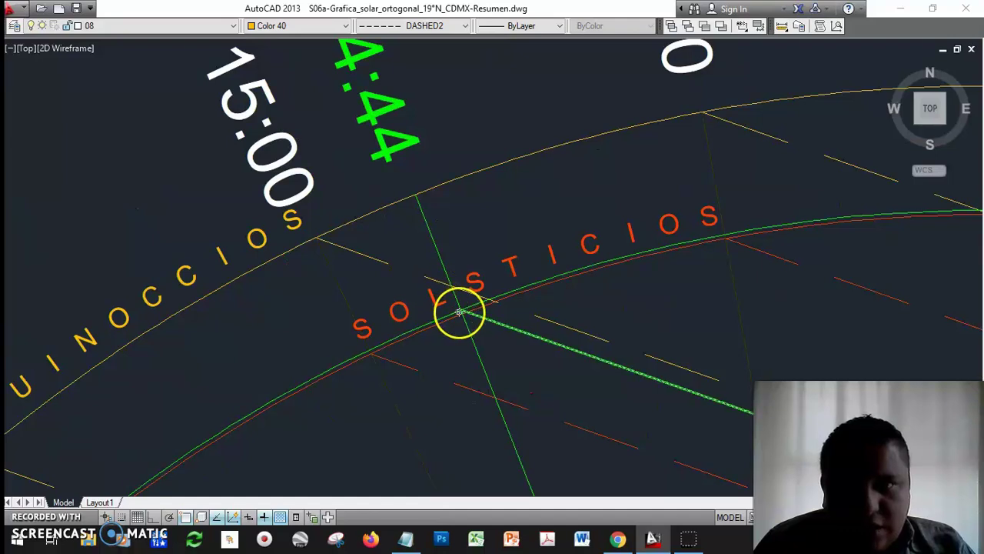
scroll(459, 311, up, 4)
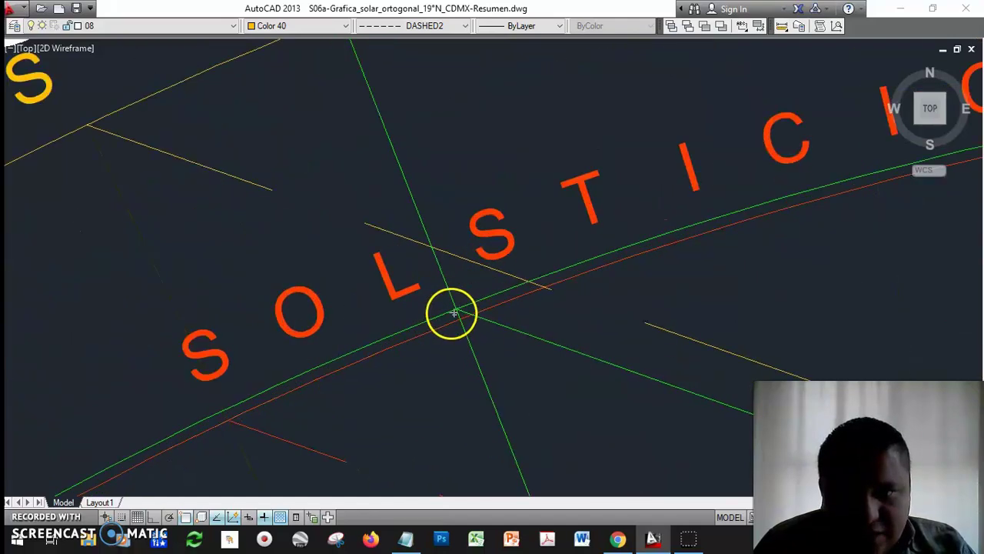
Step: Trace the green 14:44 projection line across to the lateral projection and on up to the monthly date circle
scroll(453, 313, down, 8)
middle_drag(541, 358, 170, 204)
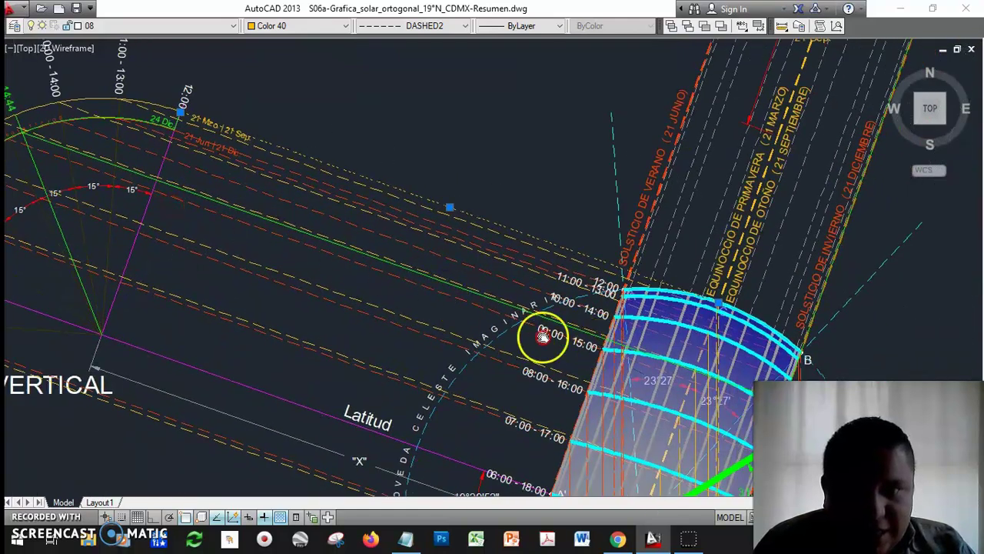
middle_drag(543, 336, 330, 290)
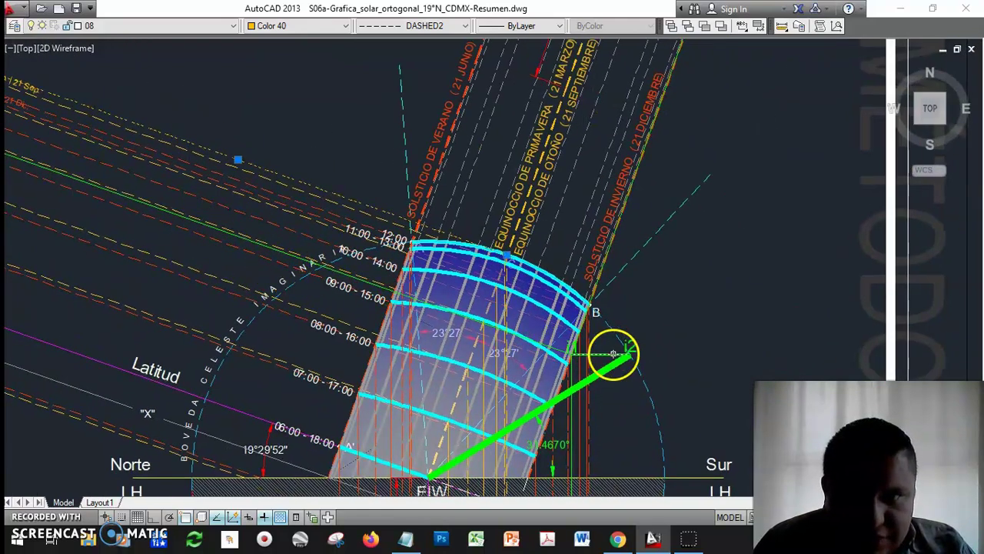
mouse_move(679, 156)
middle_down()
mouse_move(659, 198)
mouse_move(504, 397)
middle_up()
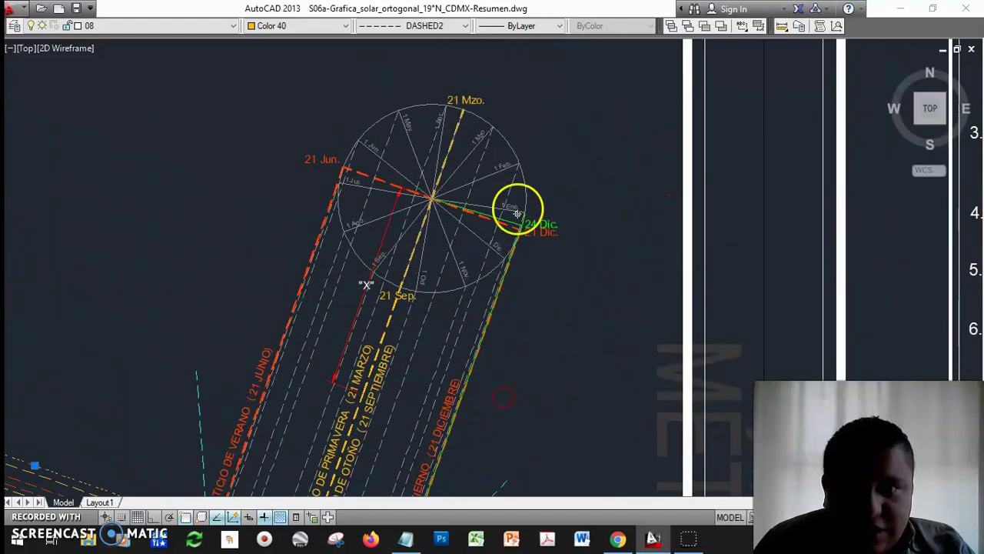
Step: Examine the green 24 Dic. radius beside the 21 Dic. solstice radius in the date circle
scroll(518, 214, up, 4)
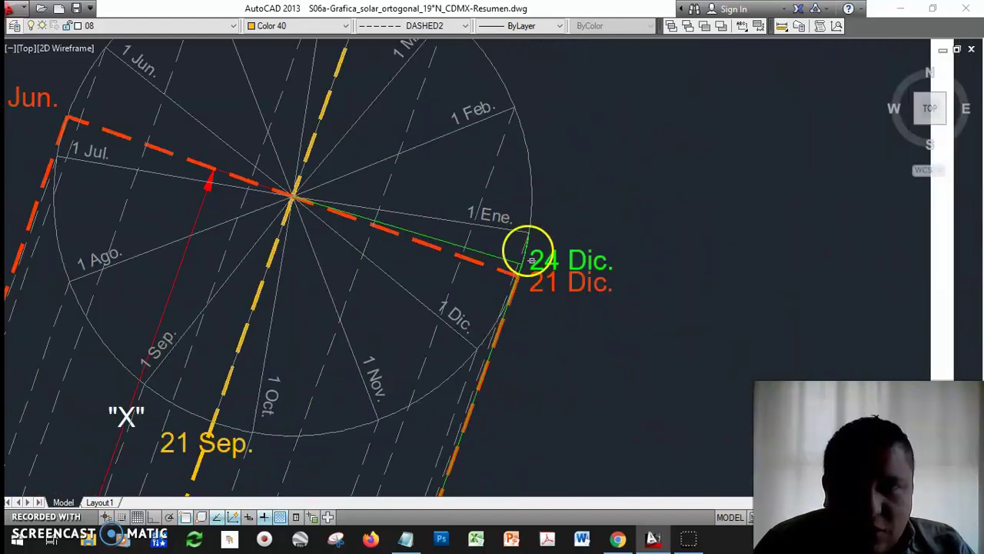
middle_drag(531, 260, 596, 328)
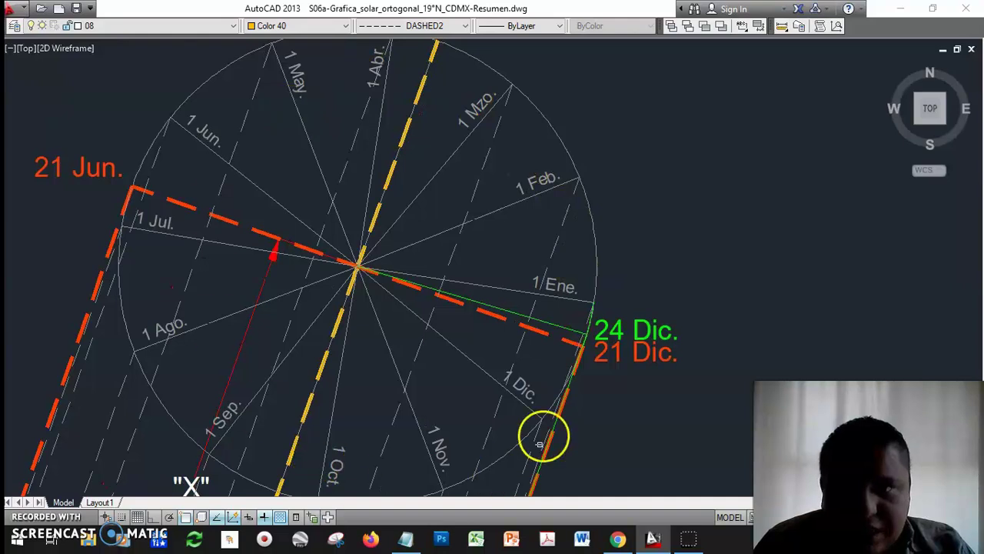
scroll(519, 256, down, 4)
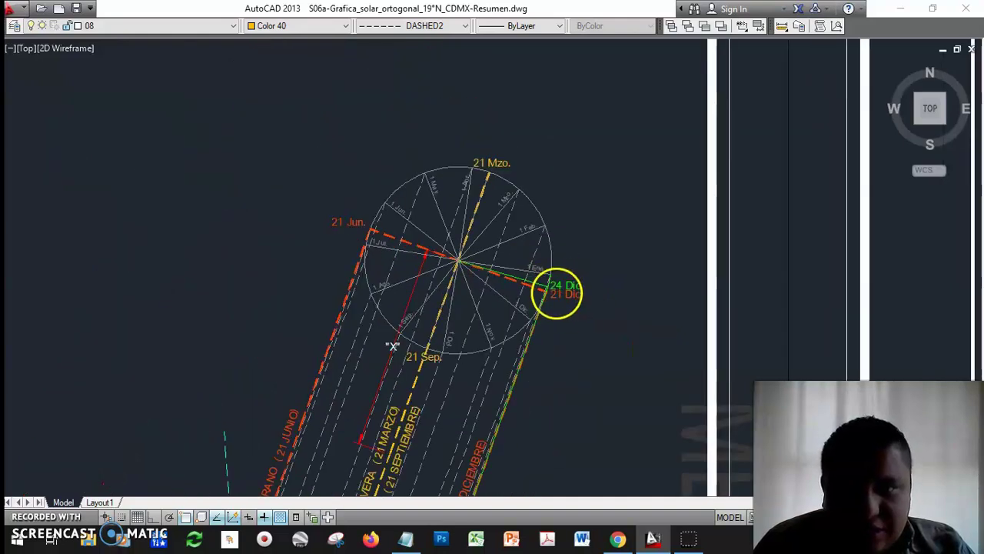
scroll(547, 295, up, 6)
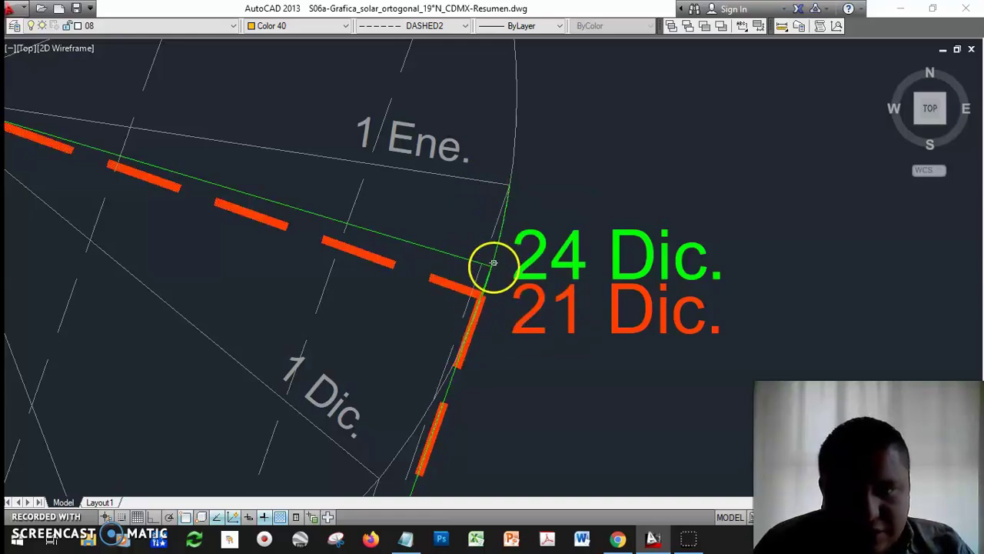
Step: Consult the FACTOR DE CONVERSIÓN table for the accumulated dates and the angles to apply
scroll(355, 319, down, 5)
scroll(354, 327, down, 6)
middle_drag(740, 275, 364, 270)
scroll(430, 272, up, 6)
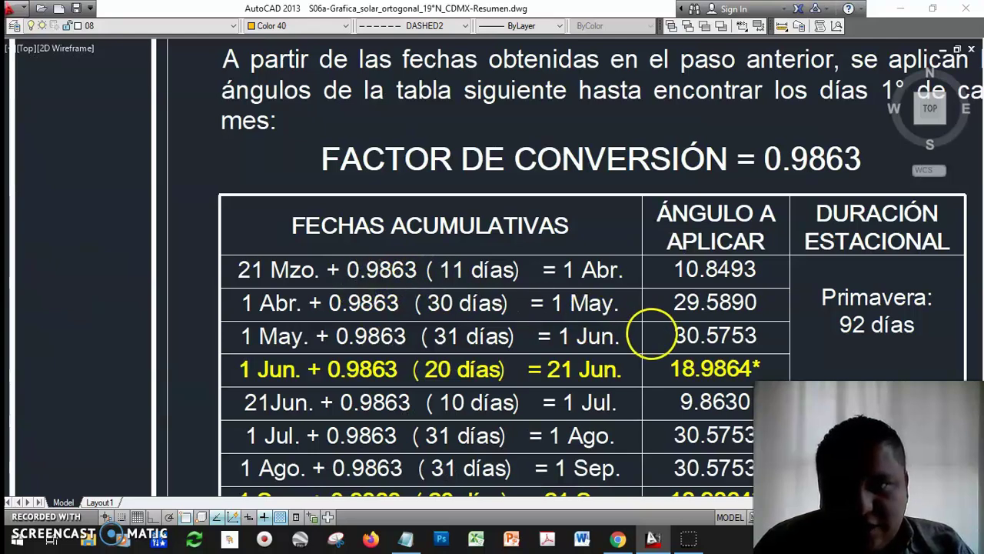
Step: Return to the date circle and compare the dashed 21 Dic. radius with the green 24 Dic. radius
scroll(651, 334, down, 6)
scroll(533, 340, up, 4)
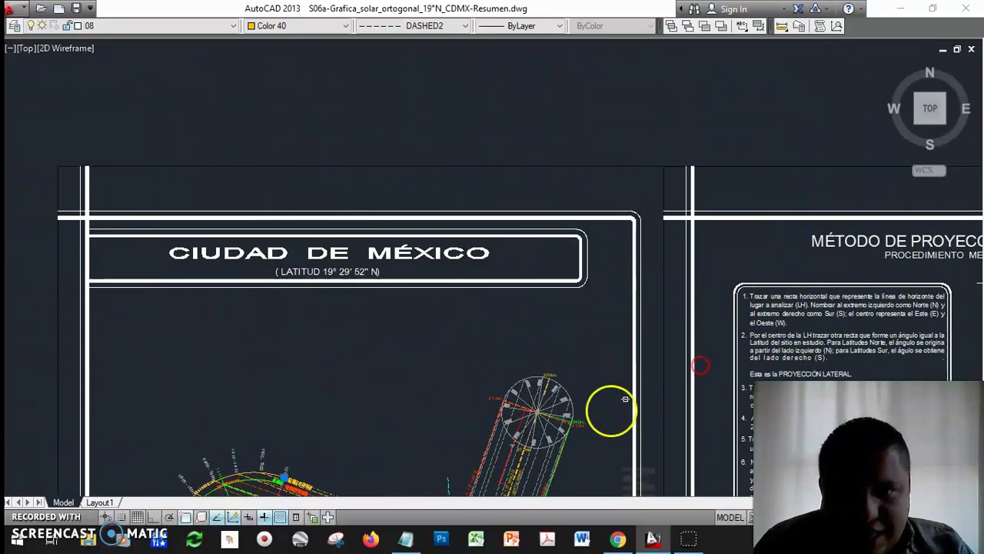
scroll(573, 427, up, 10)
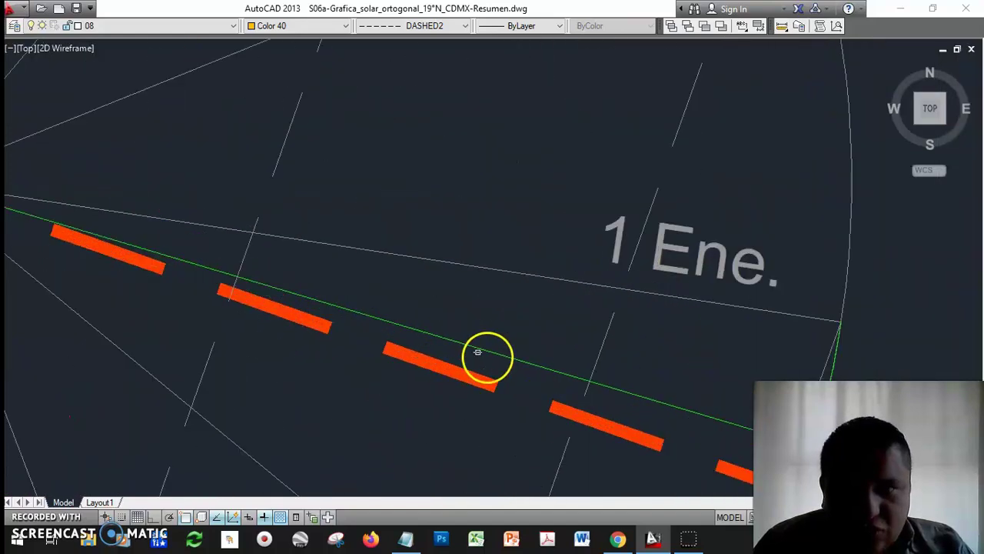
scroll(432, 366, down, 2)
click(431, 359)
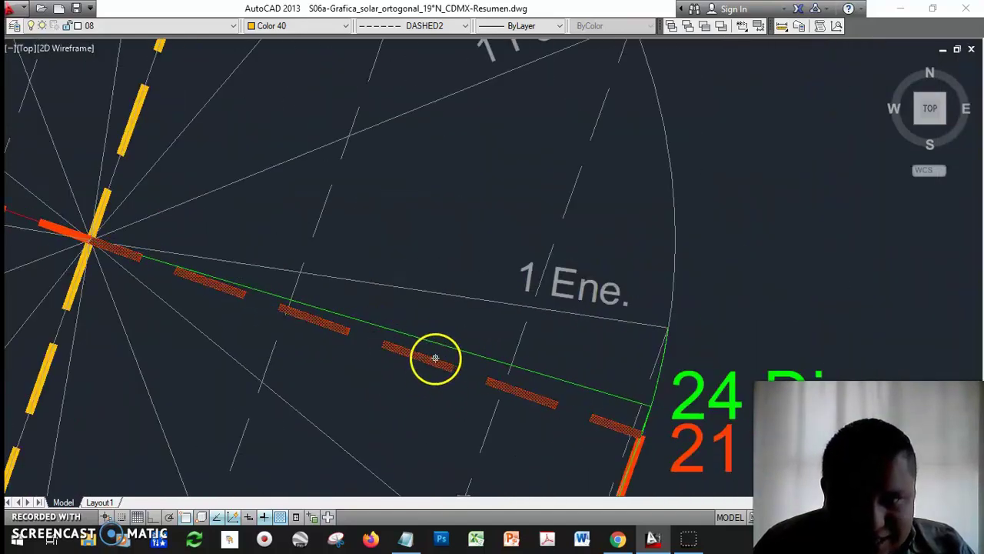
middle_drag(439, 367, 315, 279)
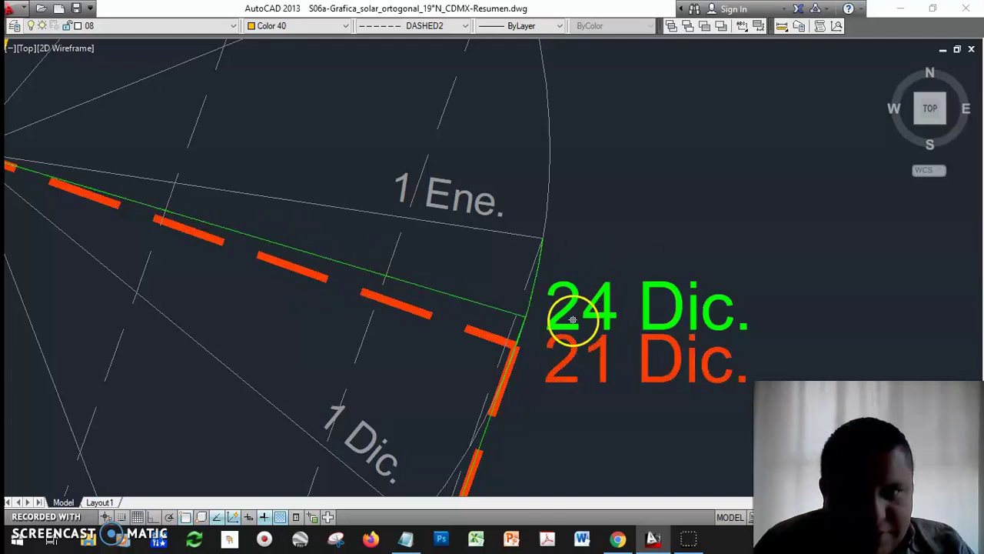
Step: Inspect closely the division point where the 24 Dic. radius ends, between 21 Dic. and 1 Ene
scroll(523, 329, up, 2)
scroll(523, 313, up, 3)
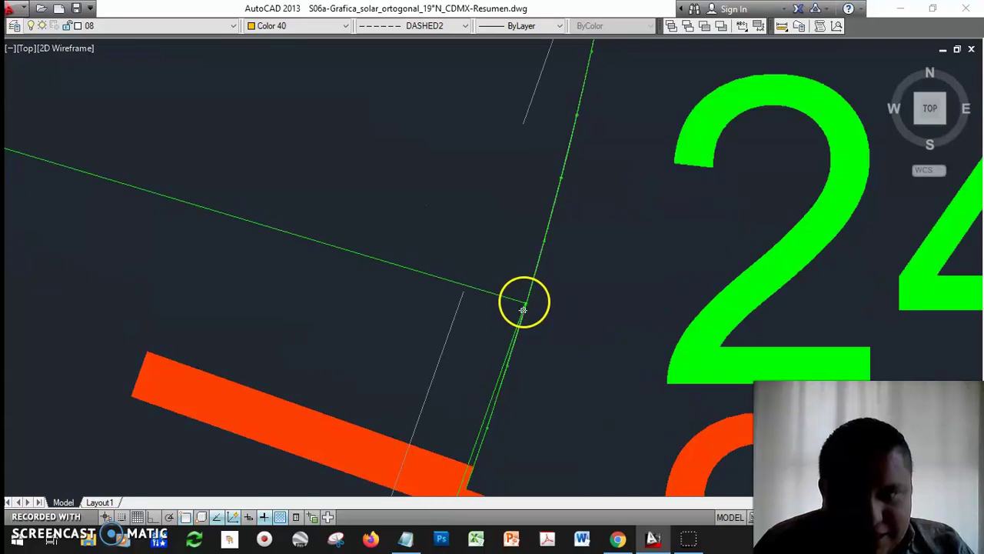
scroll(519, 292, up, 2)
scroll(538, 313, up, 2)
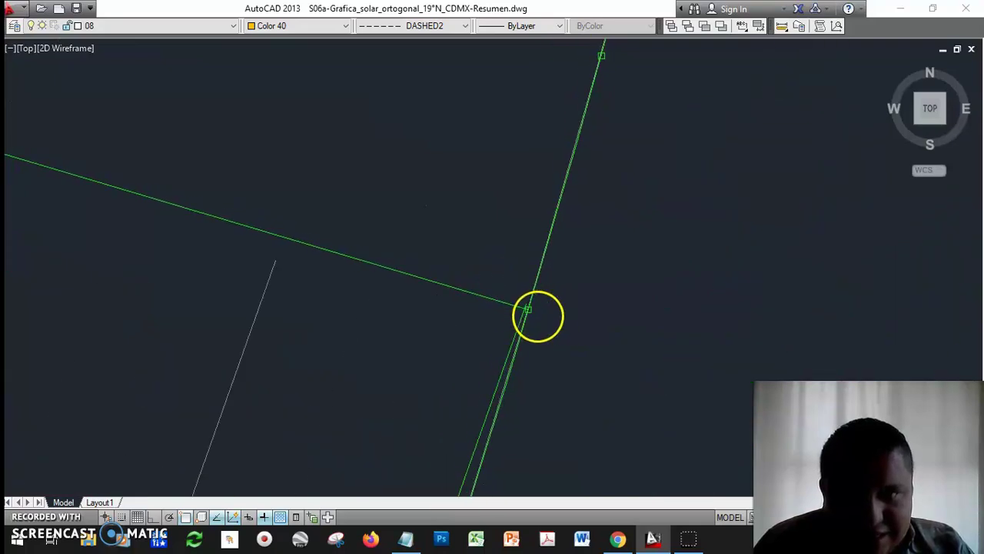
scroll(527, 292, up, 2)
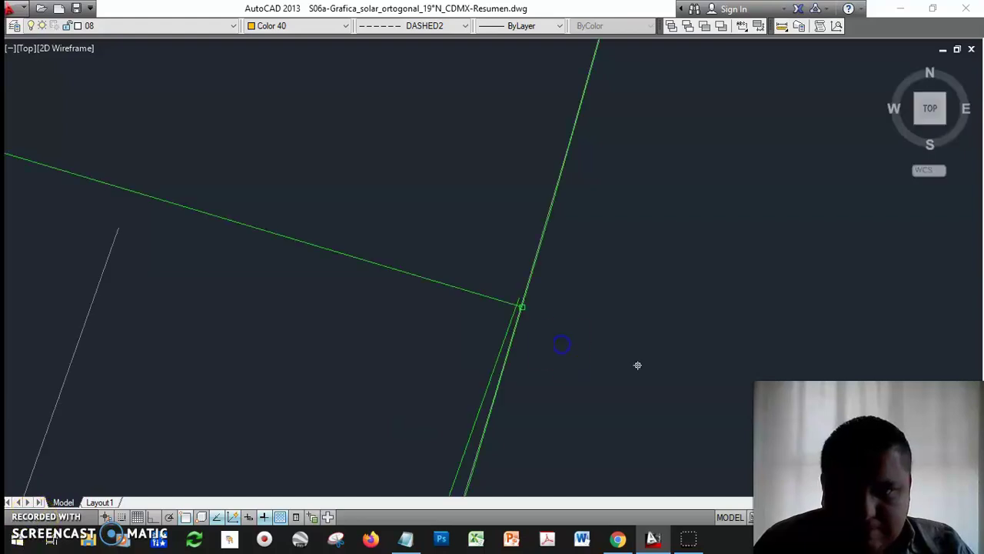
scroll(632, 365, down, 2)
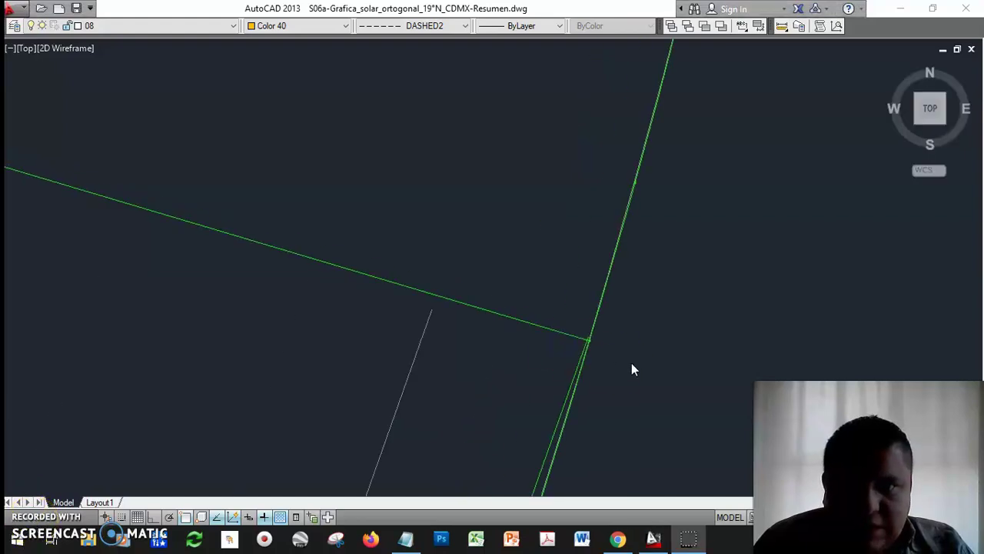
scroll(547, 325, down, 1)
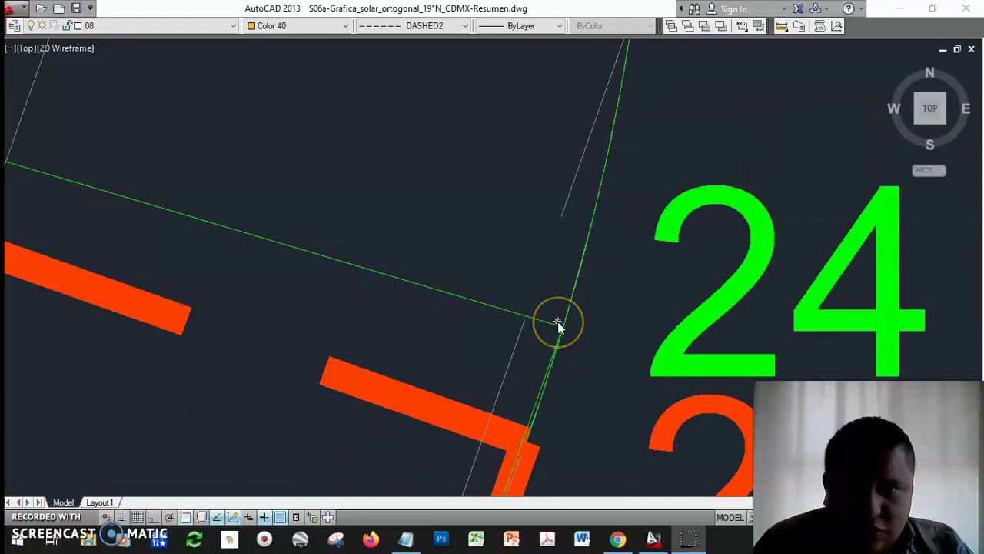
Step: Follow the 24 Dic. date line from the date circle down along the winter solstice line into the lateral projection
scroll(559, 325, down, 3)
scroll(537, 409, down, 5)
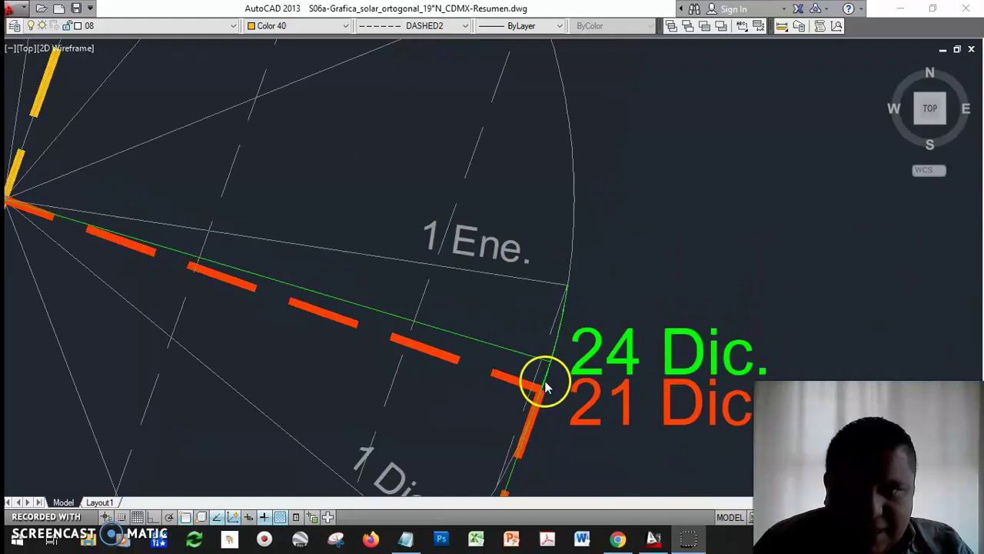
scroll(542, 394, down, 2)
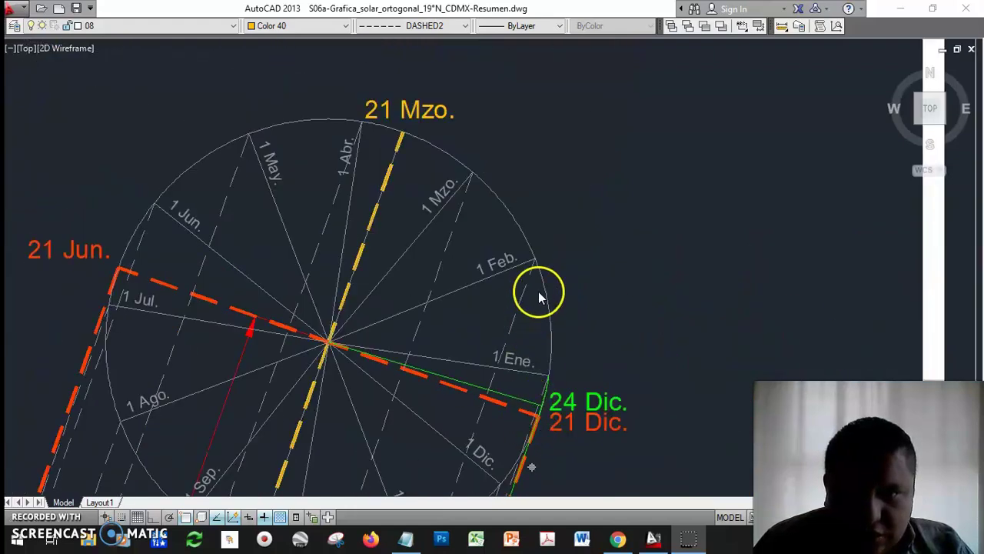
middle_drag(540, 472, 630, 129)
mouse_move(539, 444)
middle_down()
mouse_move(580, 270)
mouse_move(662, 75)
middle_up()
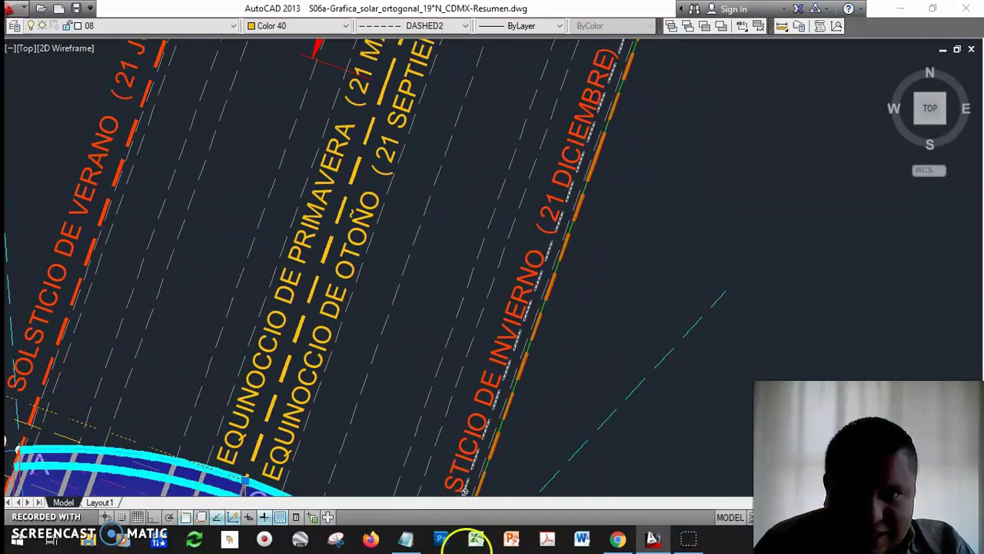
mouse_move(545, 404)
middle_down()
mouse_move(612, 112)
mouse_move(644, 75)
middle_up()
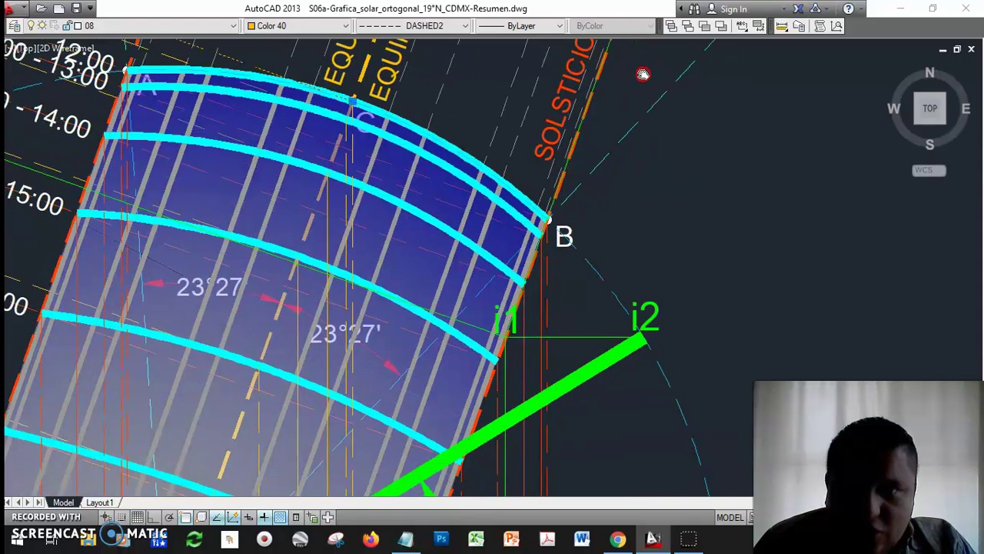
middle_drag(493, 167, 648, 180)
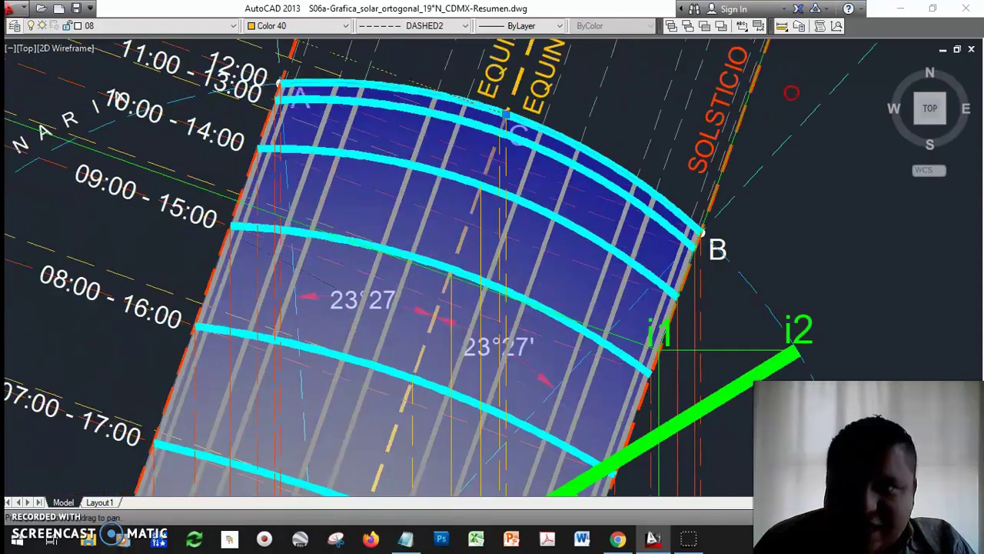
Step: Examine point i1, where the green 14:44 projection line meets the 24 Dic. date line near the winter solstice
click(13, 258)
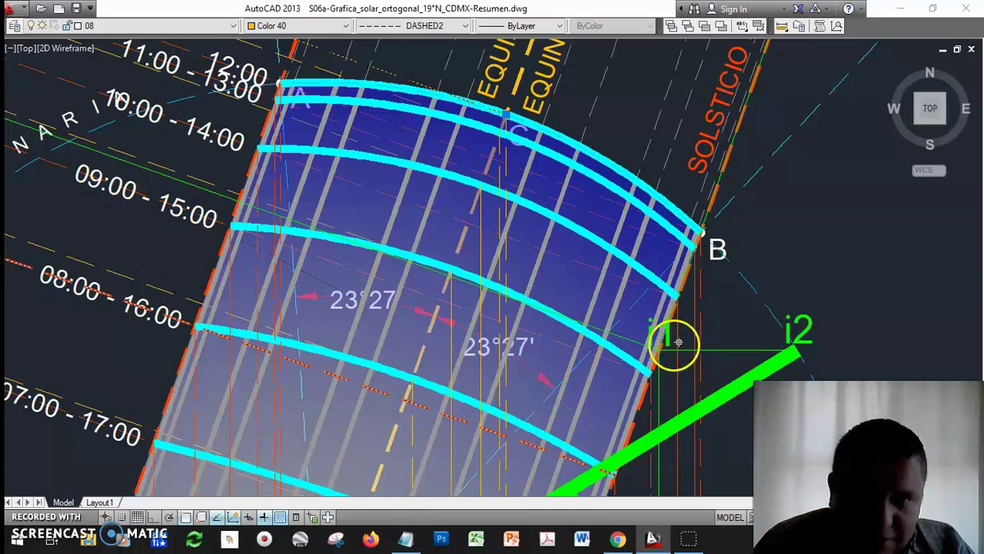
scroll(666, 346, up, 6)
mouse_move(652, 377)
middle_down()
mouse_move(479, 334)
mouse_move(318, 344)
middle_up()
click(336, 316)
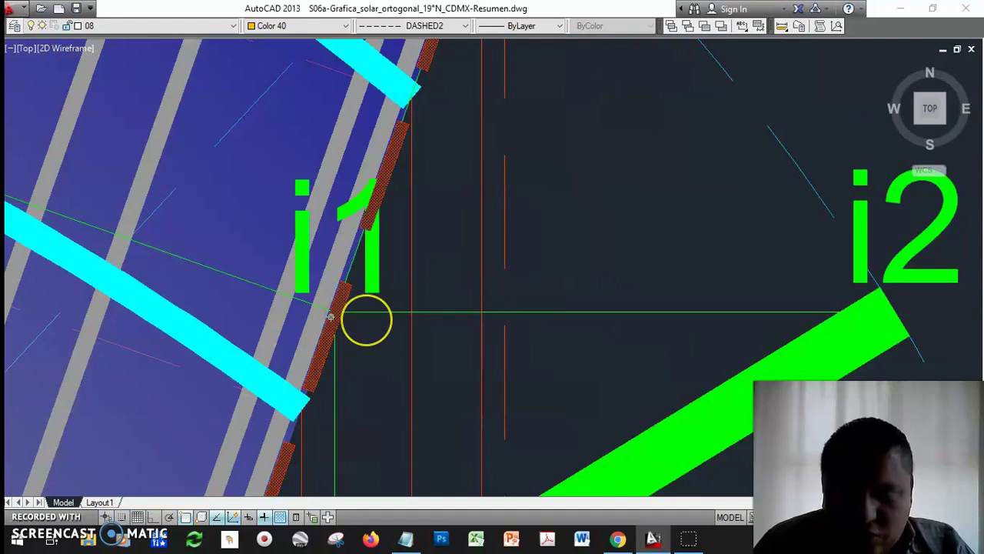
scroll(577, 337, down, 3)
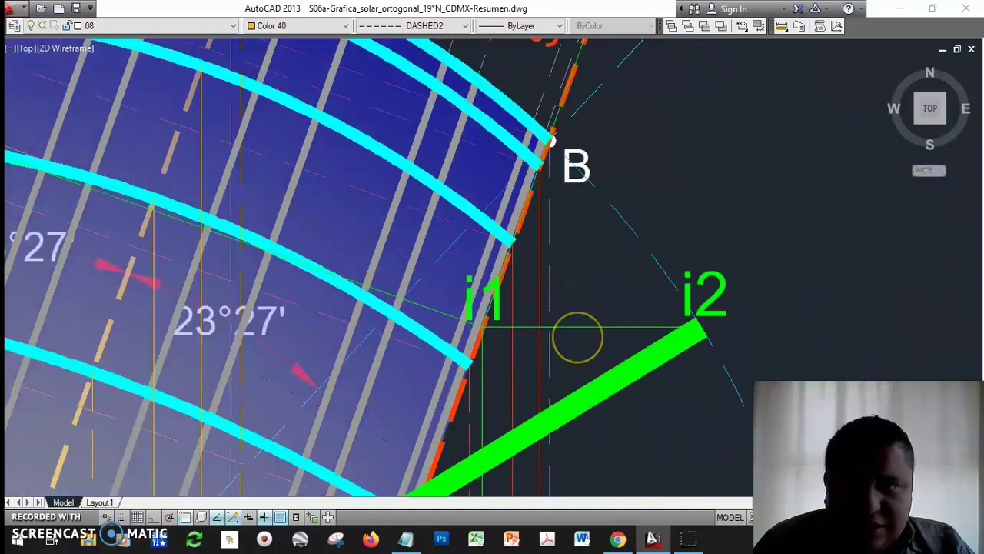
Step: Examine the horizontal line from i1 to i2 and the thick green solar altitude line running to the E|W center
scroll(556, 384, down, 2)
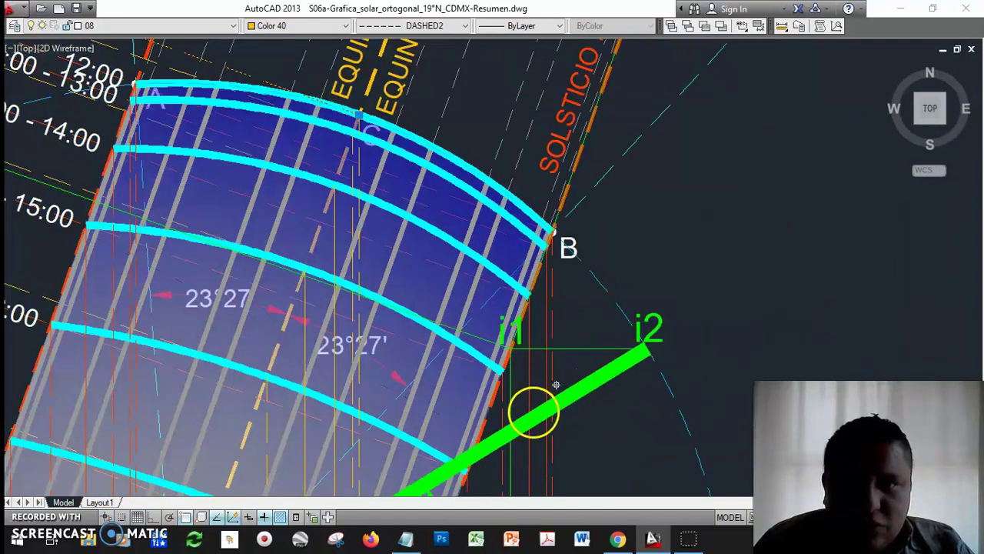
scroll(556, 384, down, 2)
mouse_move(525, 437)
middle_down()
mouse_move(612, 265)
mouse_move(603, 302)
middle_up()
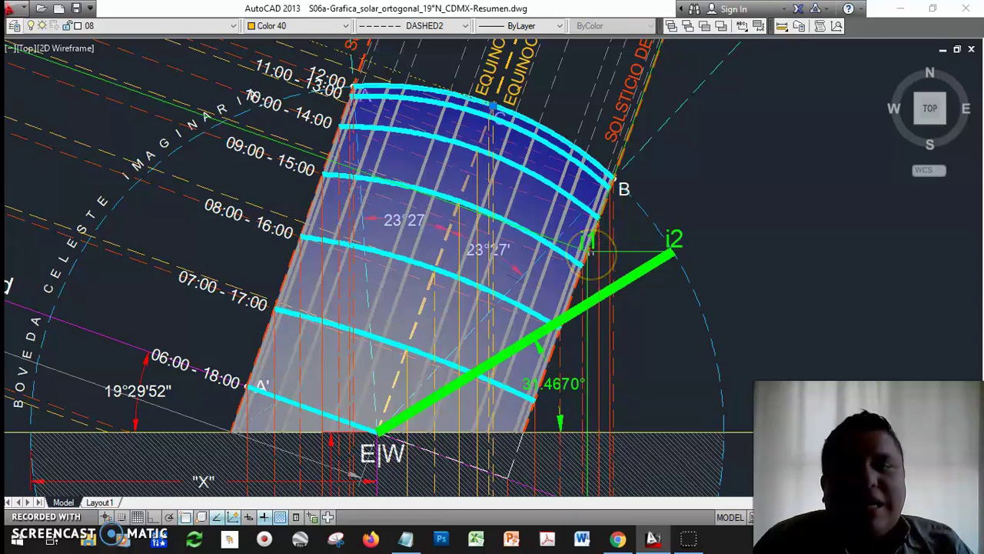
mouse_move(590, 253)
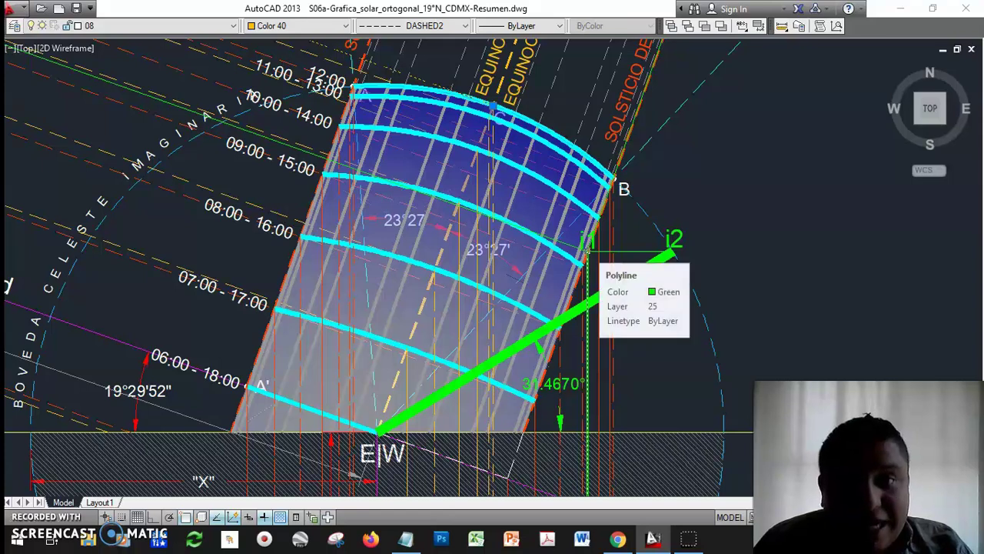
click(588, 253)
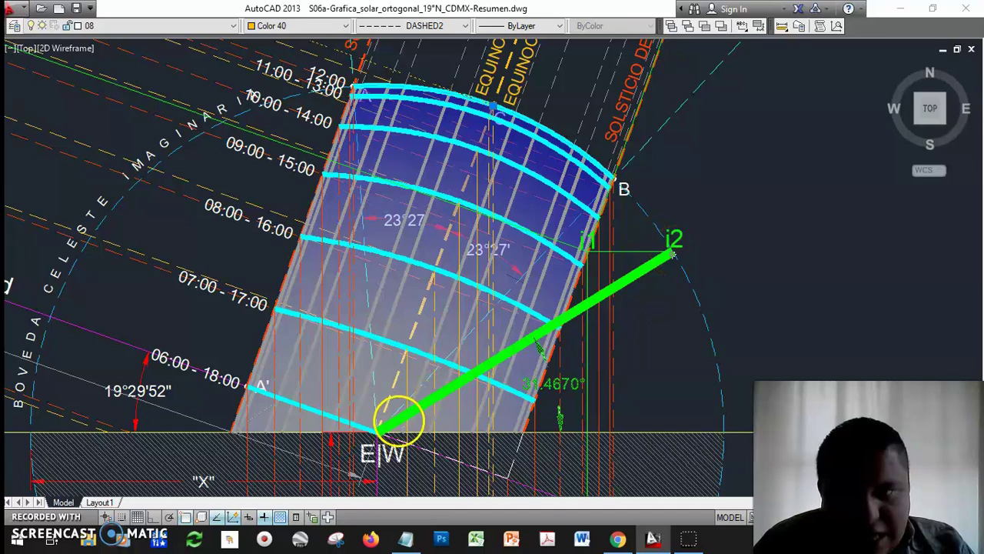
Step: Examine the solar altitude angle between the thick green line from E|W to i2 and the horizon line in the lateral projection
click(392, 422)
click(375, 449)
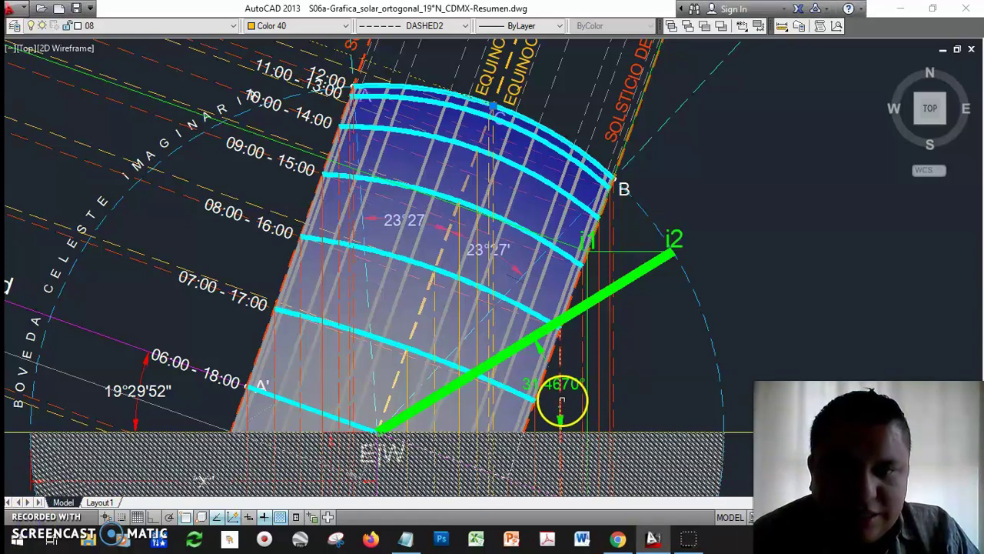
scroll(555, 399, up, 2)
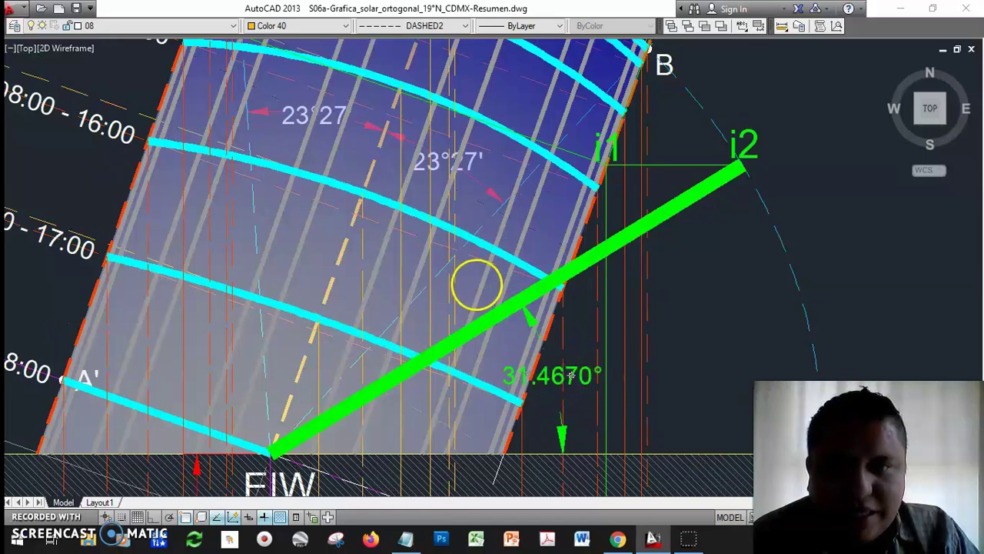
scroll(440, 233, down, 5)
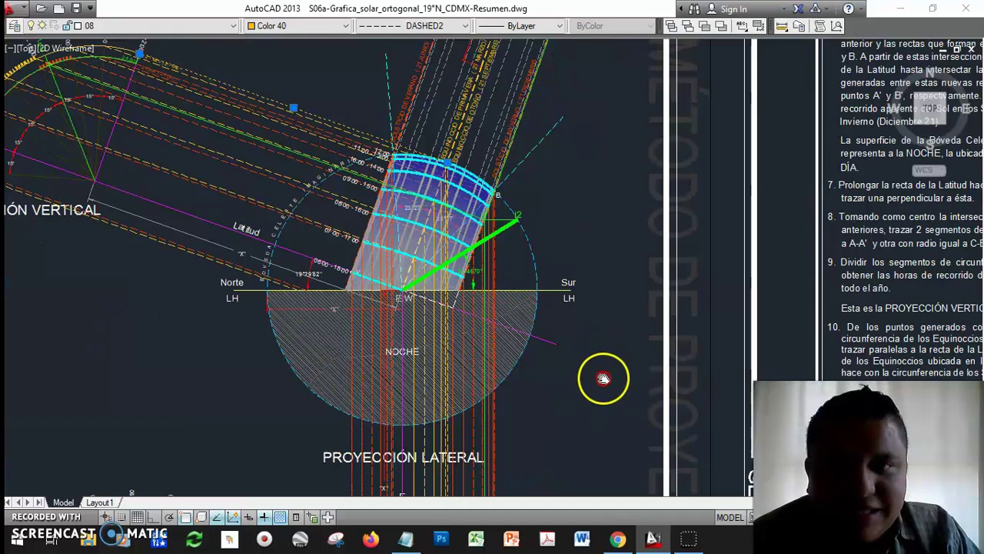
middle_drag(603, 377, 632, 337)
scroll(520, 188, up, 2)
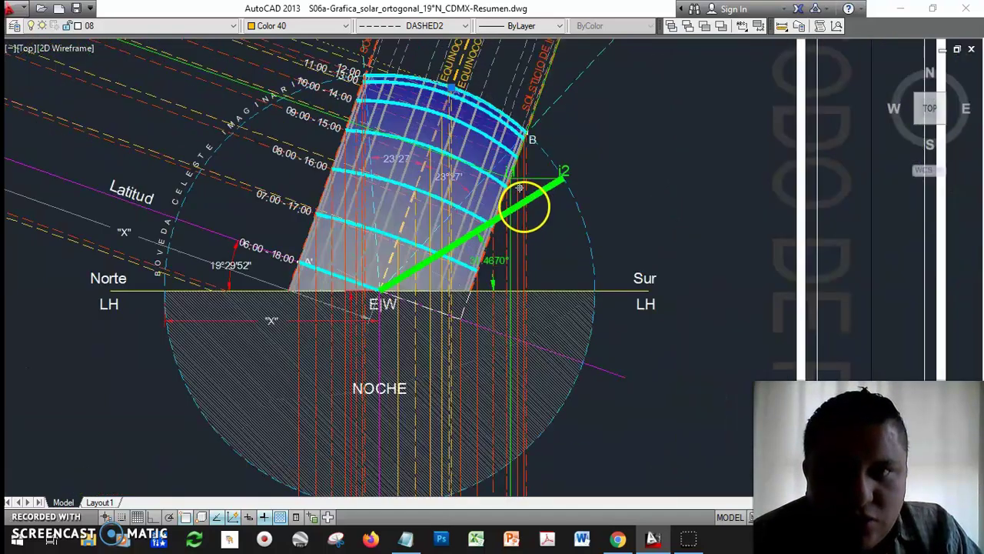
scroll(519, 187, up, 4)
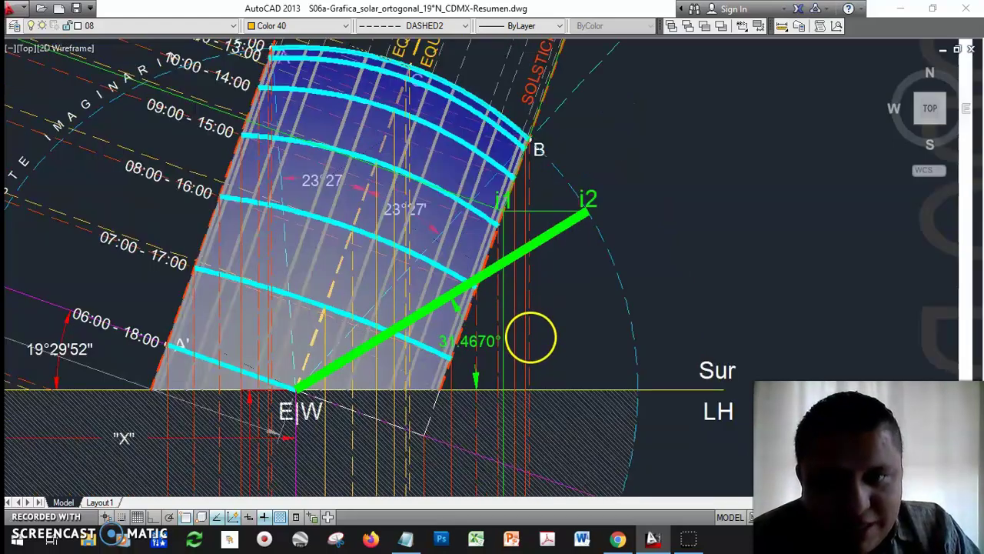
Step: Follow the green vertical projection line from i1 in the lateral projection down to the horizontal projection
scroll(527, 382, down, 4)
scroll(528, 382, down, 2)
middle_drag(508, 461, 510, 300)
middle_drag(512, 401, 531, 401)
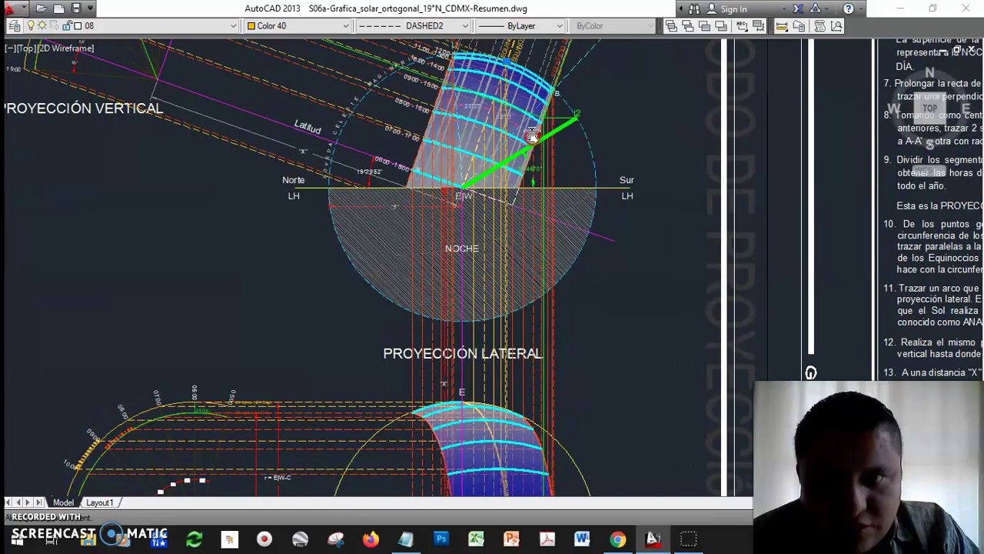
middle_drag(529, 325, 525, 325)
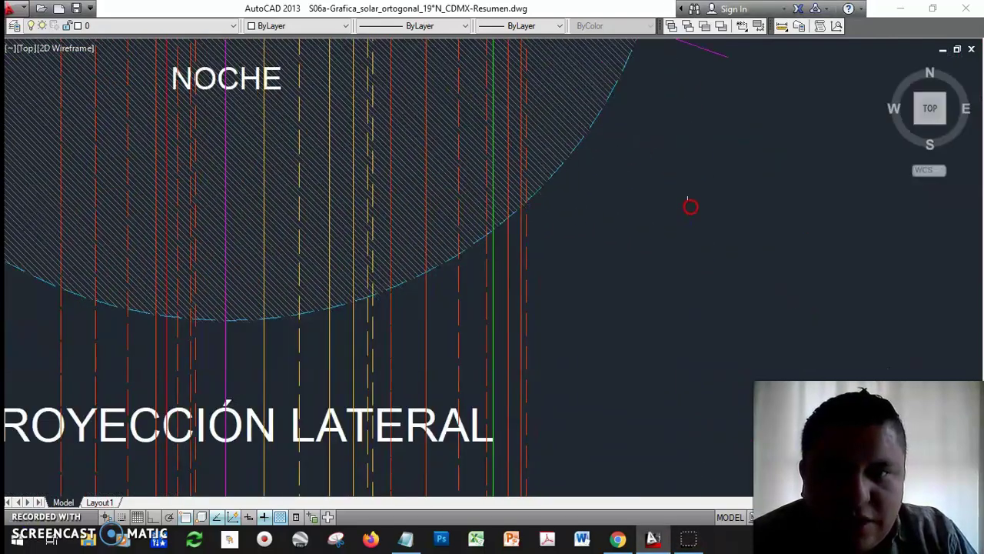
scroll(688, 206, down, 2)
middle_drag(646, 392, 682, 140)
scroll(681, 141, down, 2)
middle_drag(666, 295, 700, 240)
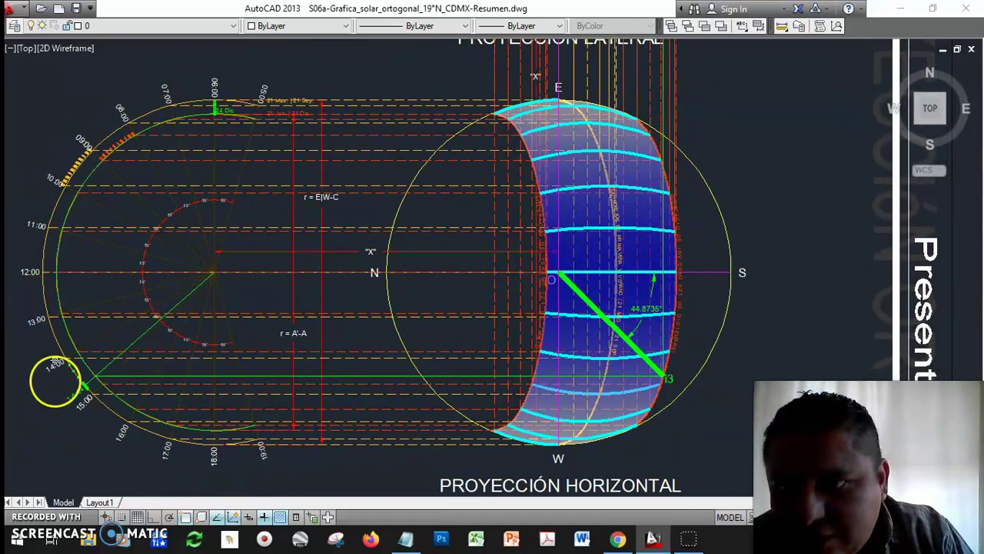
Step: Examine the 14:44 mark between 14:00 and 15:00 and the 24 Dic. date division on the horizontal projection's hour circles
scroll(61, 389, up, 2)
middle_drag(67, 367, 179, 369)
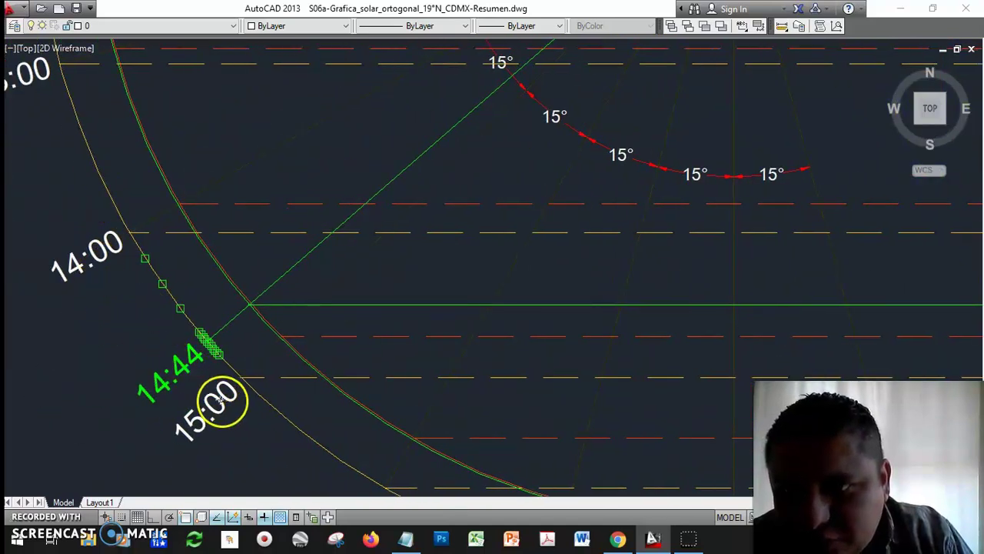
scroll(200, 407, down, 3)
middle_drag(275, 164, 303, 394)
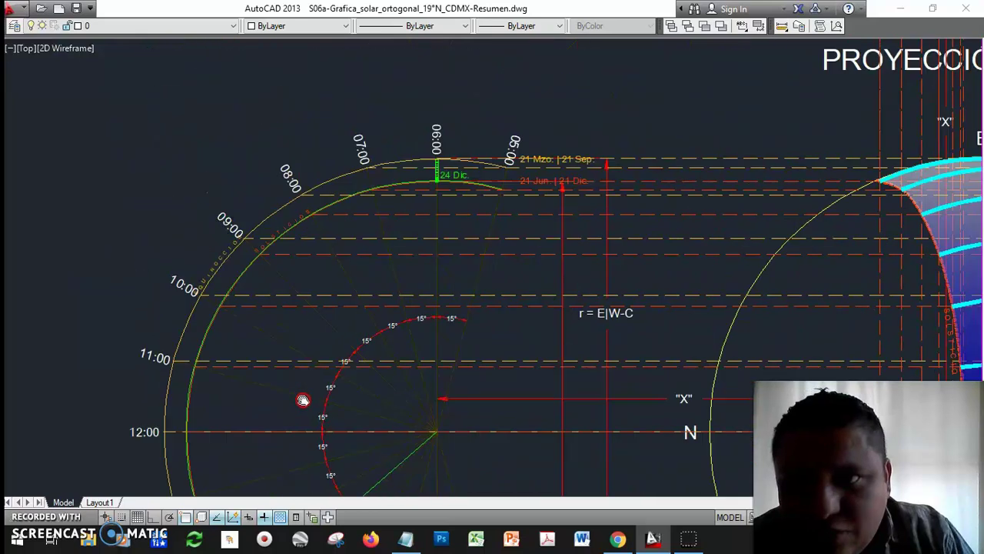
scroll(492, 196, up, 4)
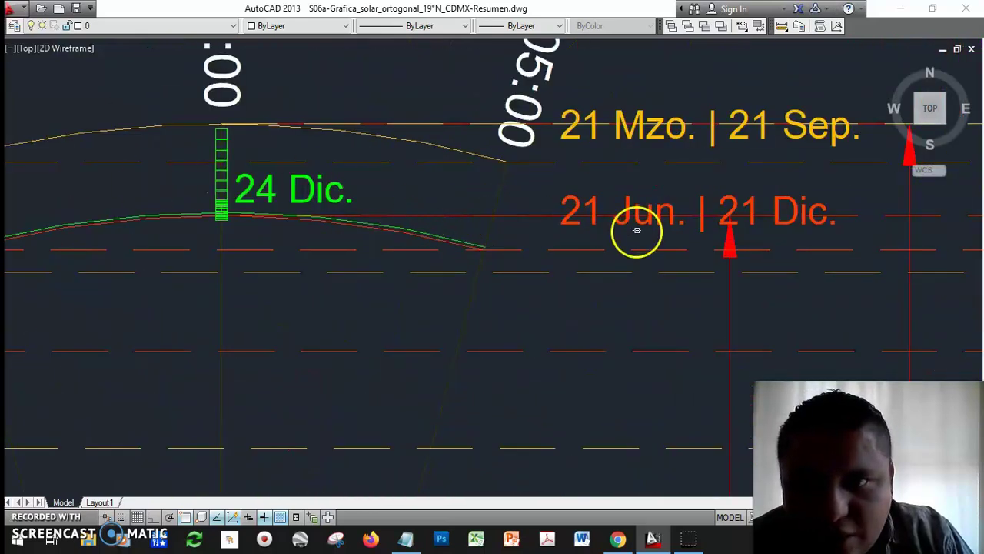
scroll(193, 192, up, 2)
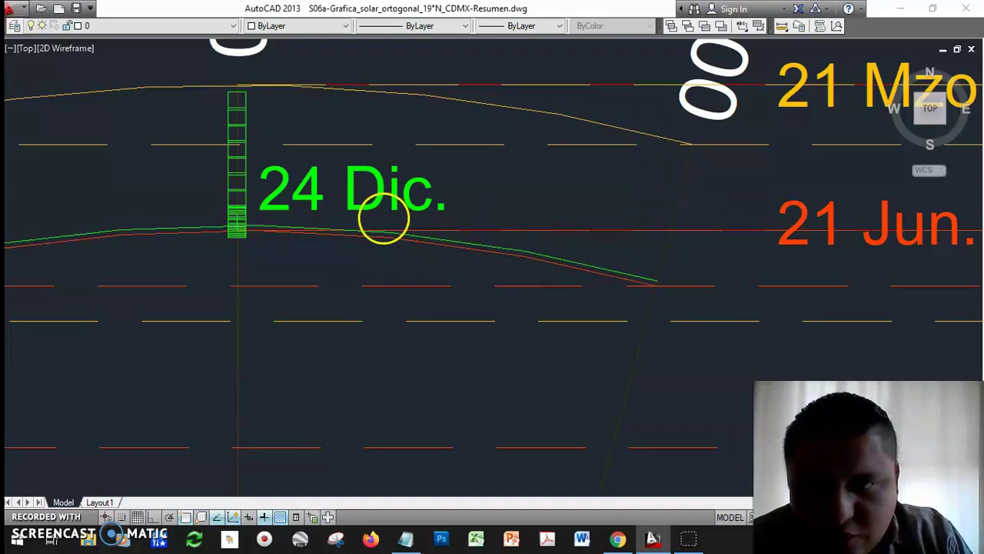
Step: Follow the green 24 Dic. arc to its intersection with the 14:44 radius, where the horizontal projection line starts
scroll(381, 227, down, 6)
mouse_move(347, 397)
middle_down()
mouse_move(456, 92)
mouse_move(569, 8)
middle_up()
middle_drag(247, 440, 239, 247)
scroll(249, 307, up, 6)
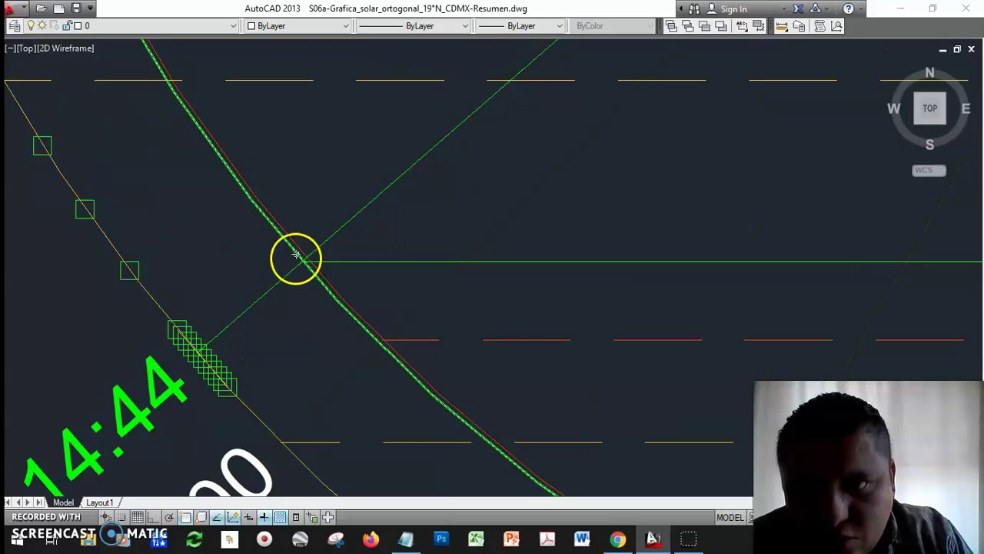
scroll(86, 350, down, 6)
scroll(86, 350, down, 10)
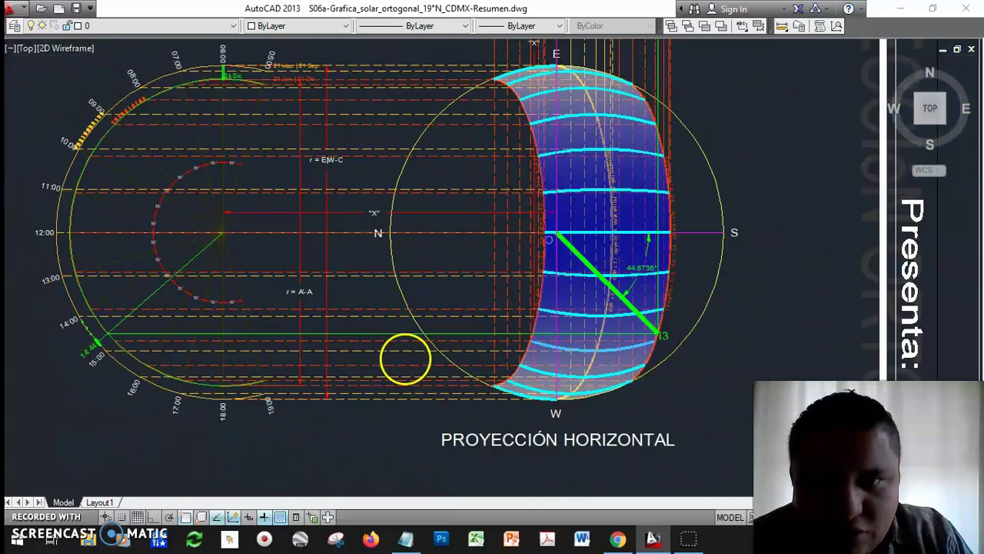
Step: Examine point i3 and the solar azimuth angle between the thick green O–i3 line and the north-south axis in the horizontal projection
middle_drag(406, 352, 342, 369)
scroll(324, 343, up, 4)
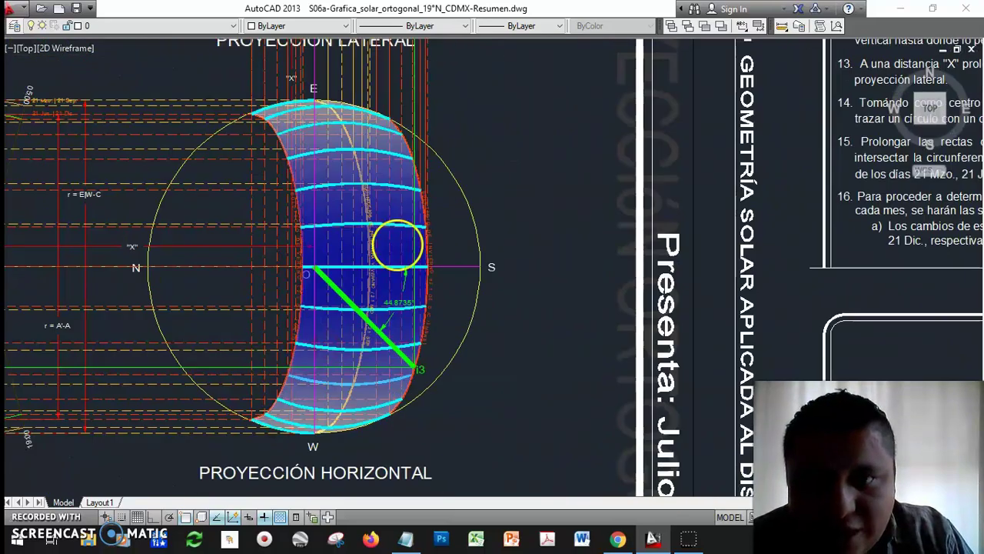
scroll(447, 388, up, 2)
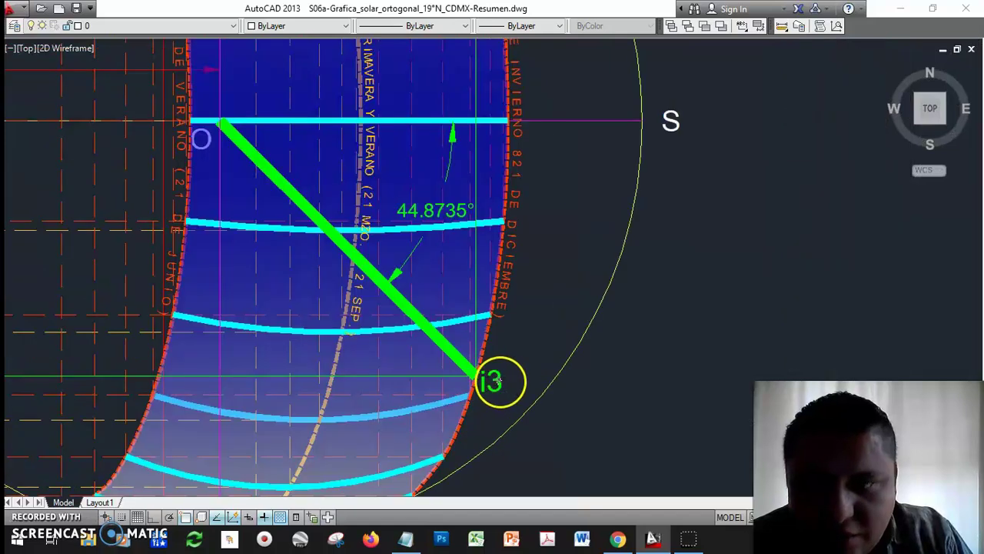
middle_drag(538, 377, 681, 389)
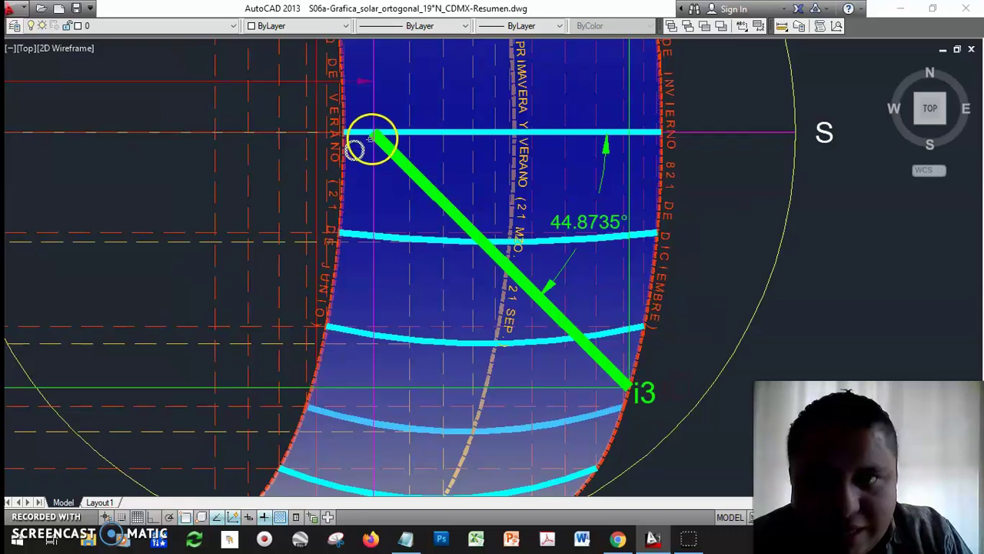
scroll(308, 244, down, 2)
scroll(307, 244, down, 2)
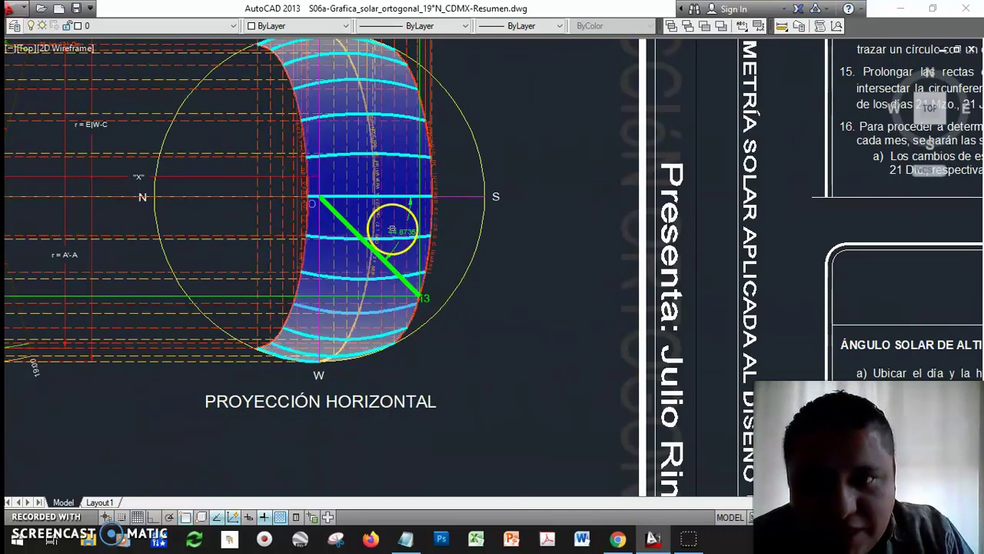
scroll(400, 240, up, 2)
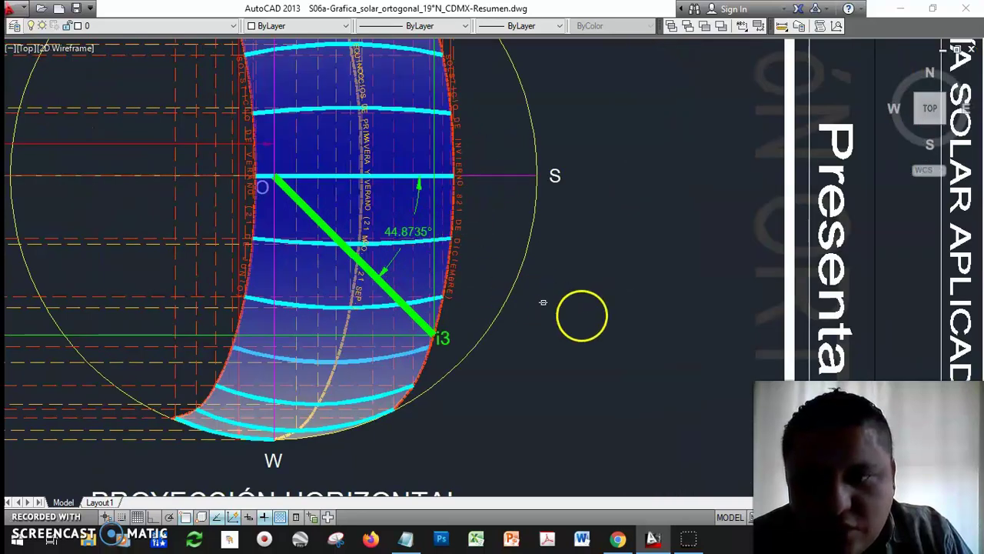